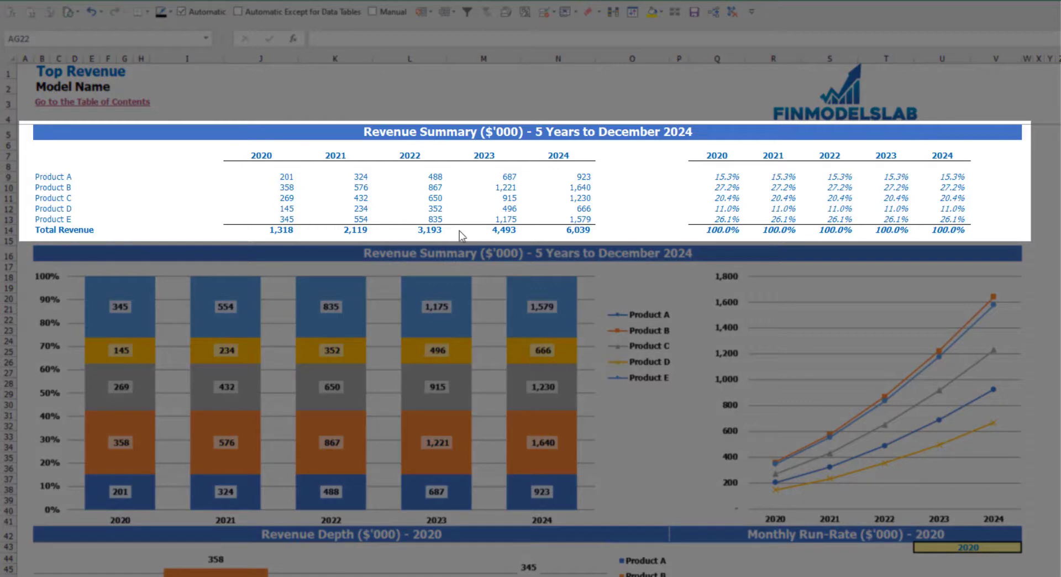
- Review the Revenue Summary's yearly amounts per product and their percentage shares for 2020 to 2024 on the Top Revenue sheet
{"action": "left_click_drag", "start_coordinate": [286, 177], "coordinate": [544, 230]}
{"action": "left_click", "coordinate": [738, 176]}
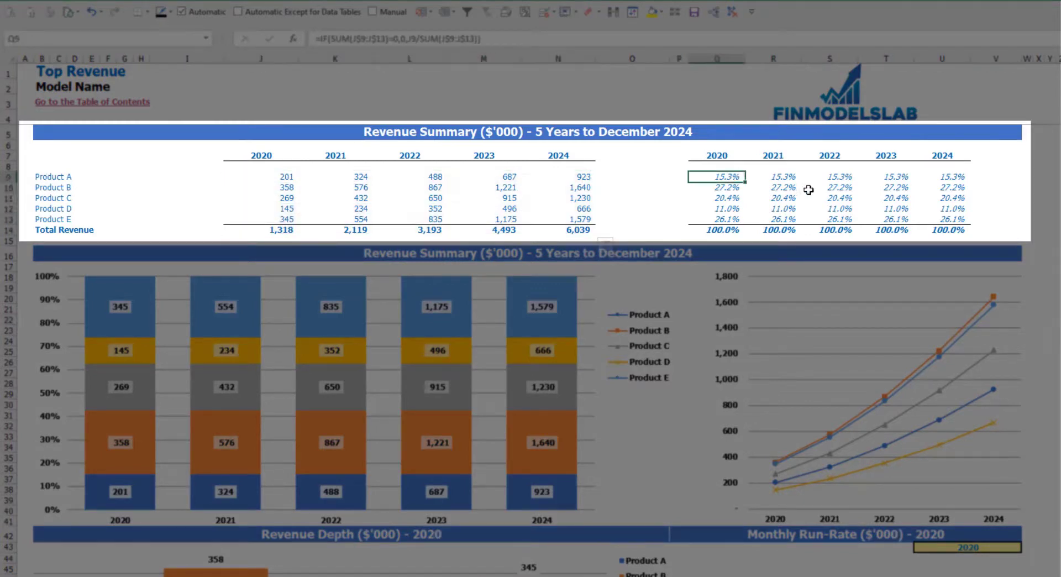
{"action": "left_click_drag", "start_coordinate": [759, 177], "coordinate": [934, 230]}
{"action": "left_click", "coordinate": [1057, 209]}
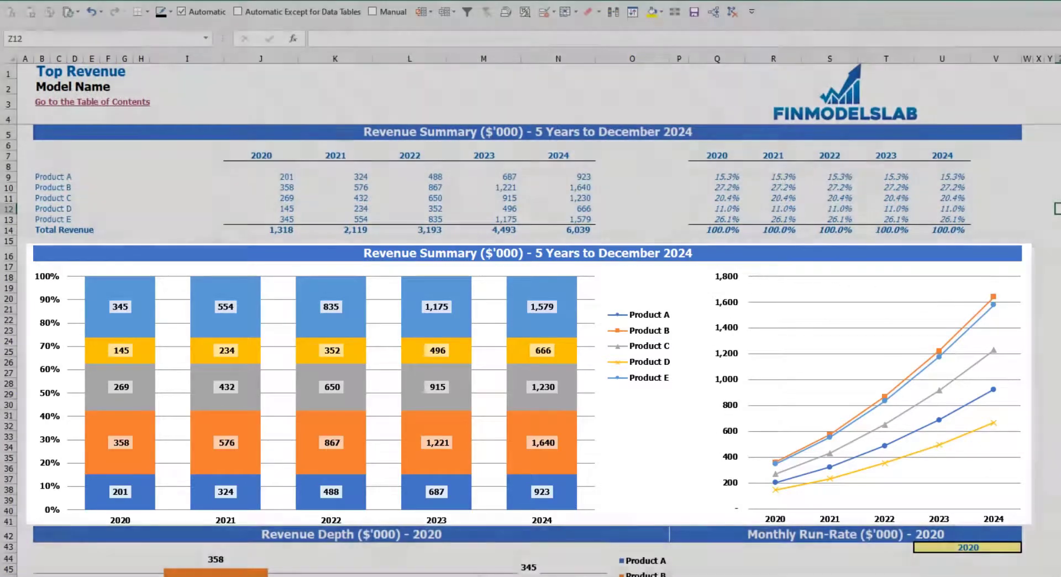
- Set the year for the Revenue Depth and Monthly Run-Rate charts to 2021
{"action": "scroll", "coordinate": [430, 325], "scroll_direction": "down", "scroll_amount": 10}
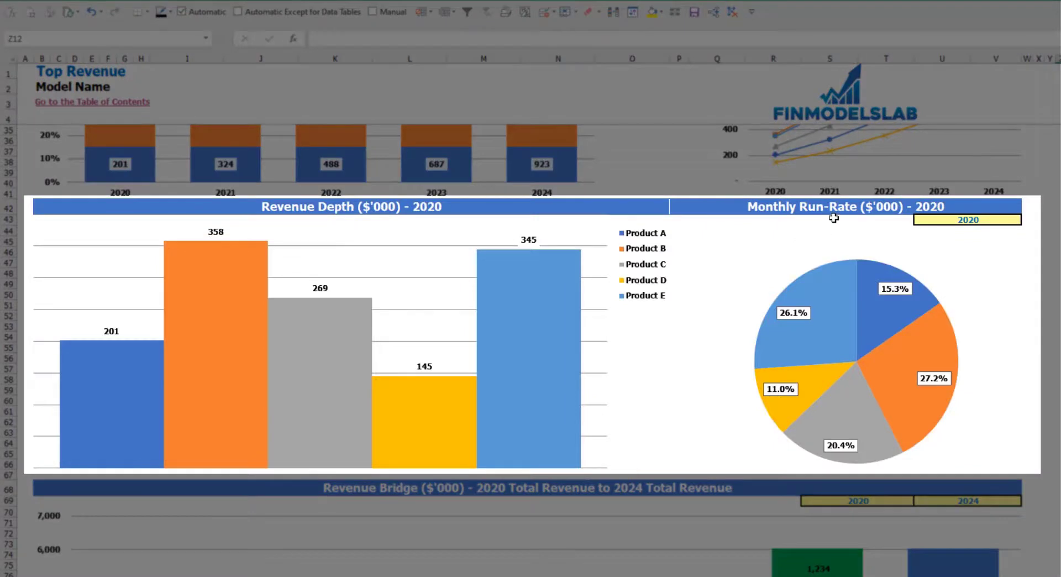
{"action": "left_click", "coordinate": [1009, 220]}
{"action": "left_click", "coordinate": [1027, 220]}
{"action": "left_click", "coordinate": [940, 234]}
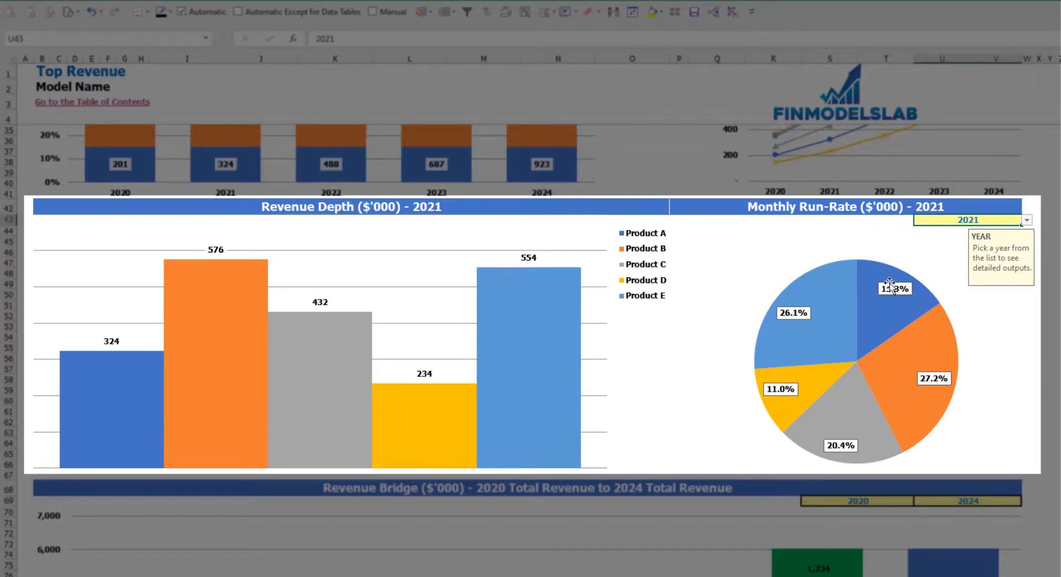
- Examine the Revenue Bridge chart and the year choices offered for its first and last year
{"action": "scroll", "coordinate": [860, 408], "scroll_direction": "down", "scroll_amount": 3}
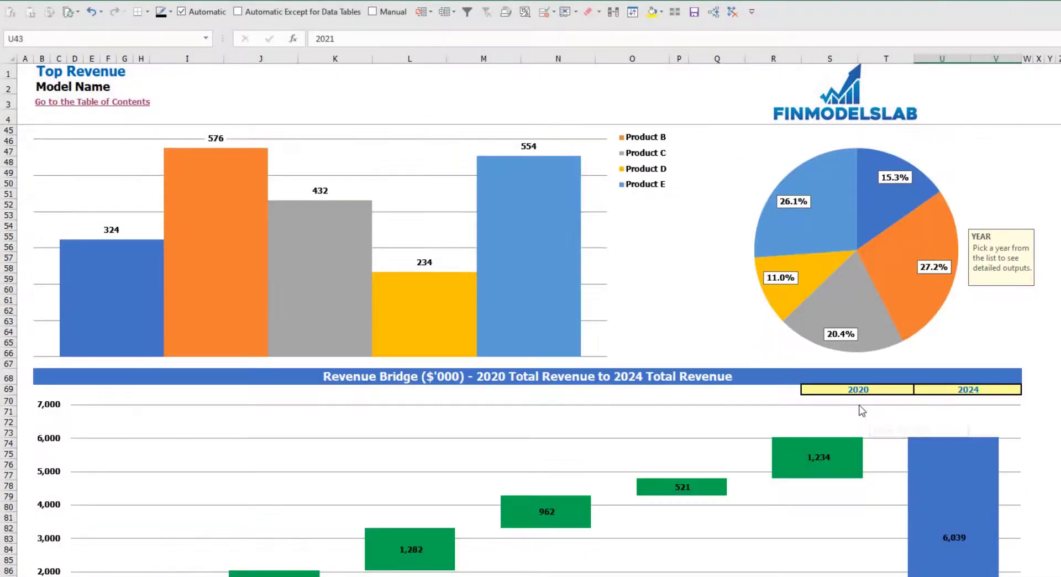
{"action": "scroll", "coordinate": [860, 408], "scroll_direction": "down", "scroll_amount": 3}
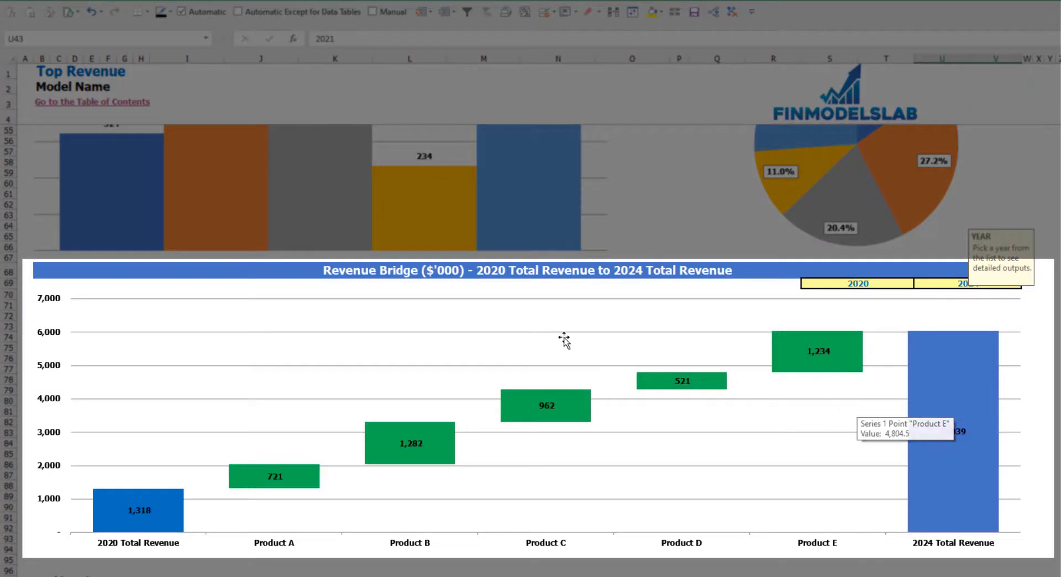
{"action": "left_click", "coordinate": [330, 518]}
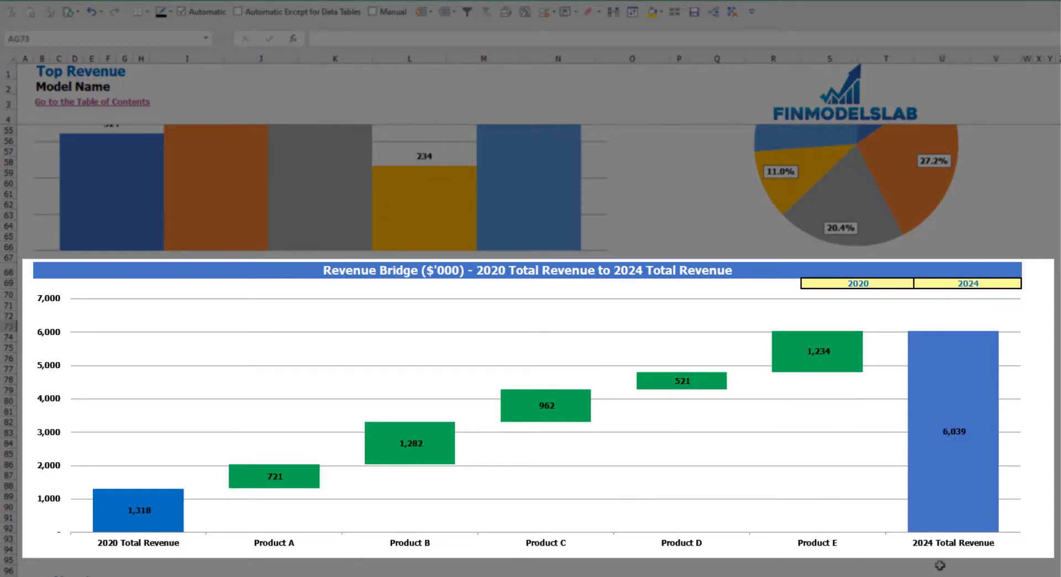
{"action": "left_click", "coordinate": [875, 283]}
{"action": "left_click", "coordinate": [919, 285]}
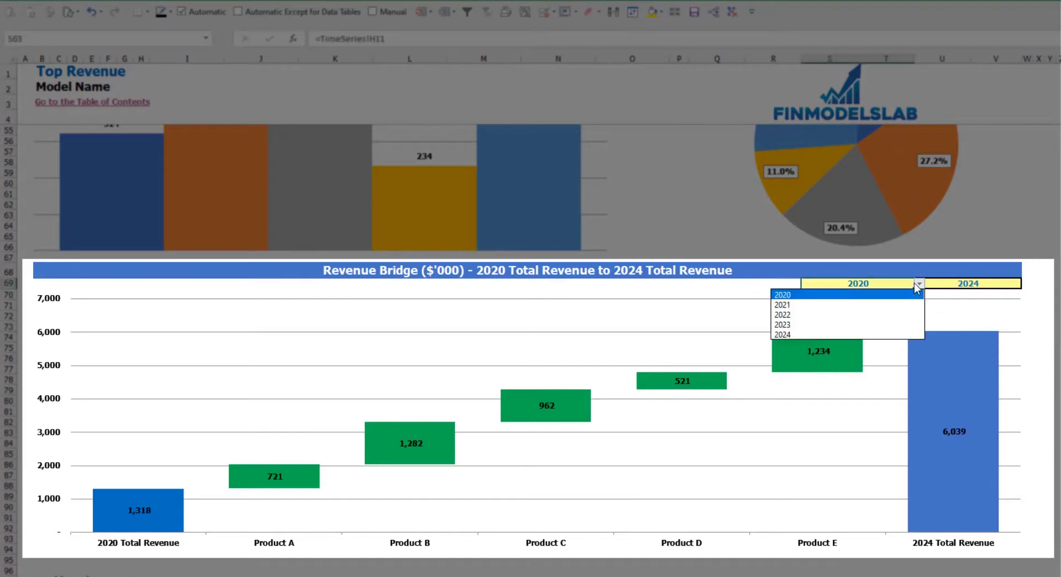
{"action": "left_click", "coordinate": [1000, 287]}
{"action": "left_click", "coordinate": [1003, 284]}
{"action": "left_click", "coordinate": [1027, 284]}
{"action": "left_click", "coordinate": [907, 334]}
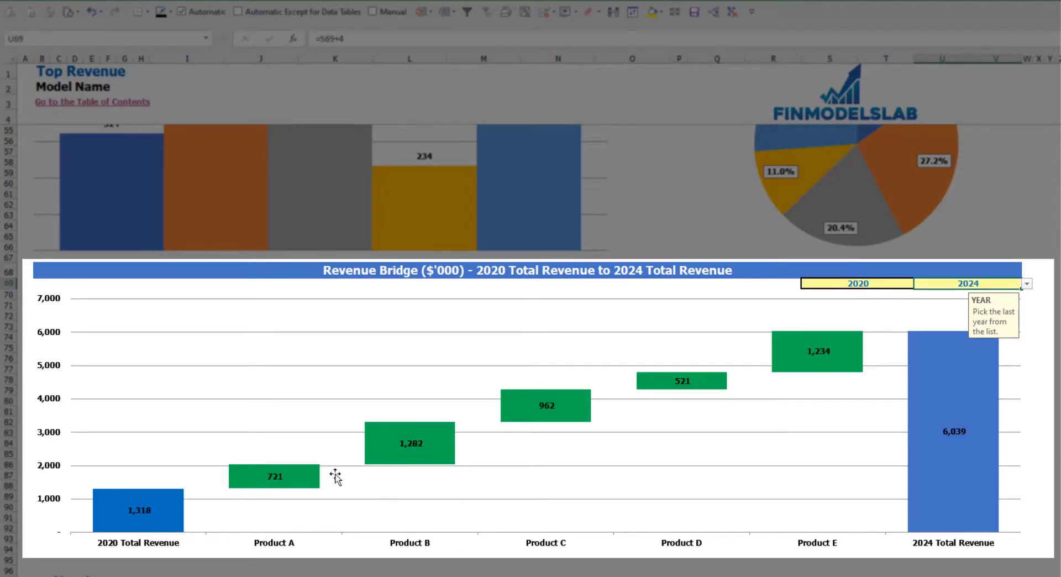
{"action": "mouse_move", "coordinate": [302, 494]}
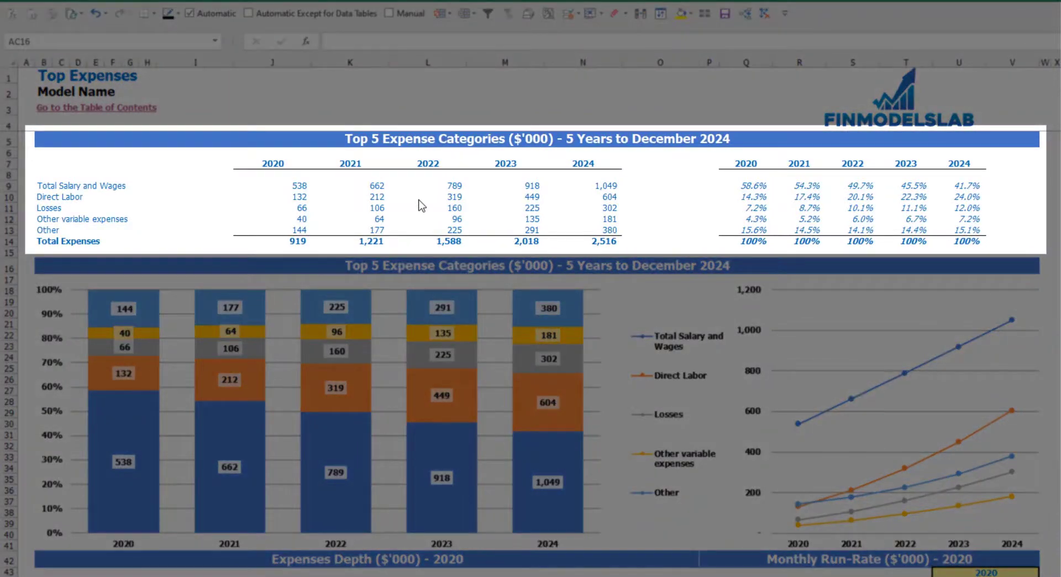
- Review the Top 5 Expense Categories table, covering category names, yearly amounts, total expenses and percentage shares
{"action": "left_click_drag", "start_coordinate": [41, 187], "coordinate": [43, 222]}
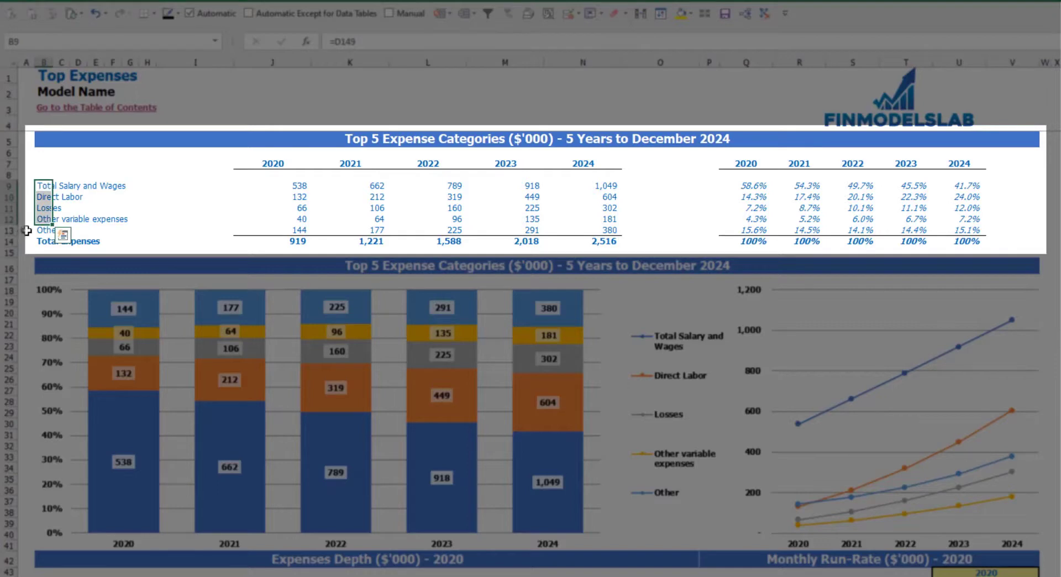
{"action": "left_click", "coordinate": [39, 230]}
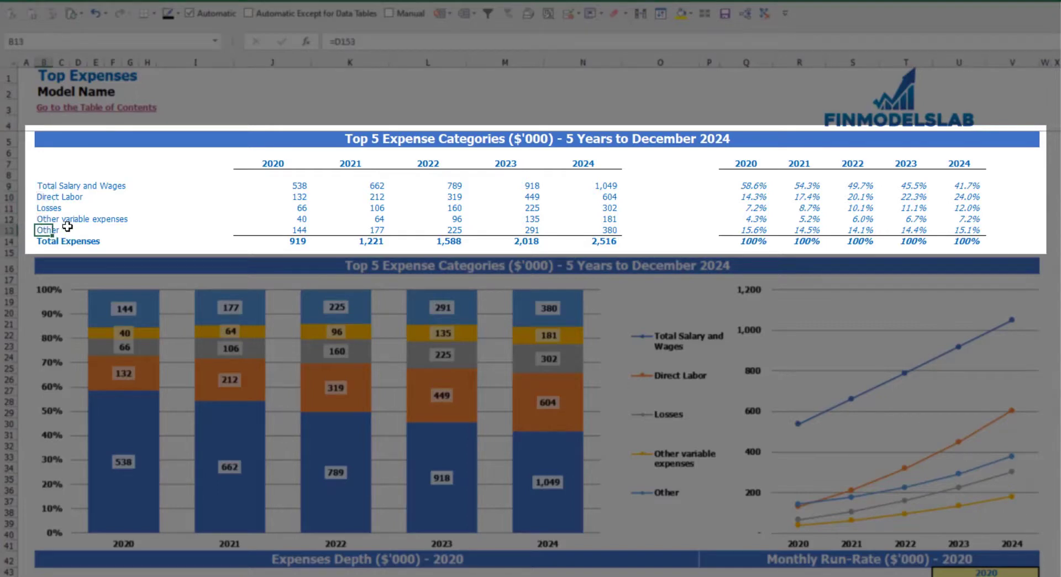
{"action": "left_click_drag", "start_coordinate": [273, 166], "coordinate": [564, 236]}
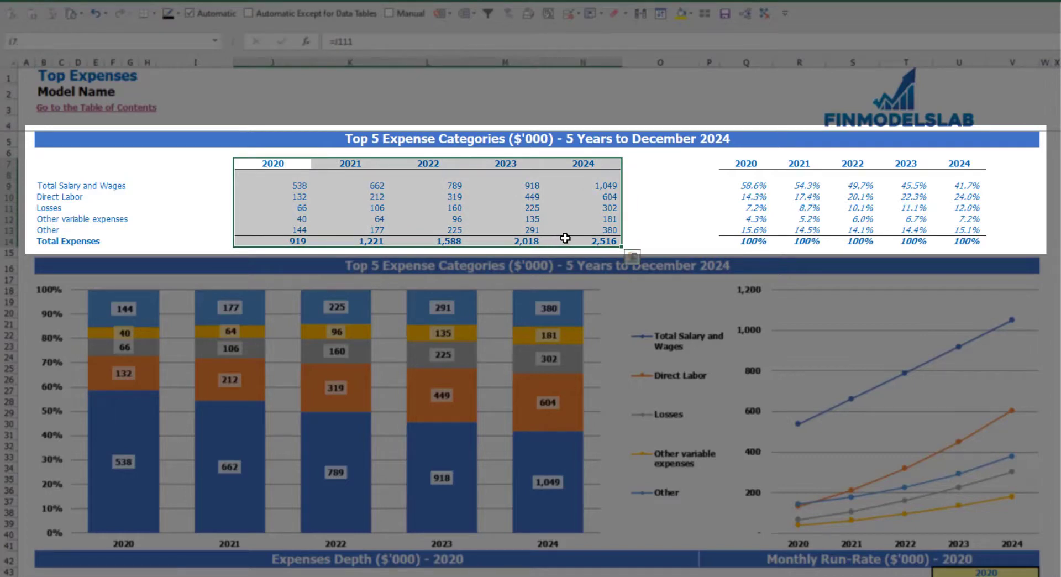
{"action": "left_click_drag", "start_coordinate": [293, 239], "coordinate": [580, 242]}
{"action": "left_click_drag", "start_coordinate": [746, 166], "coordinate": [977, 232]}
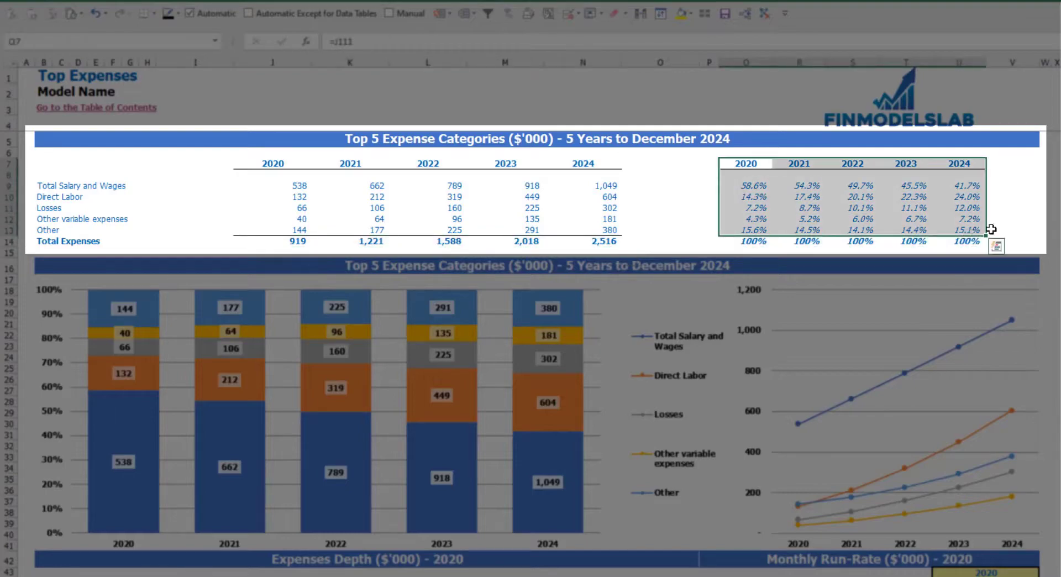
{"action": "key", "text": "Right"}
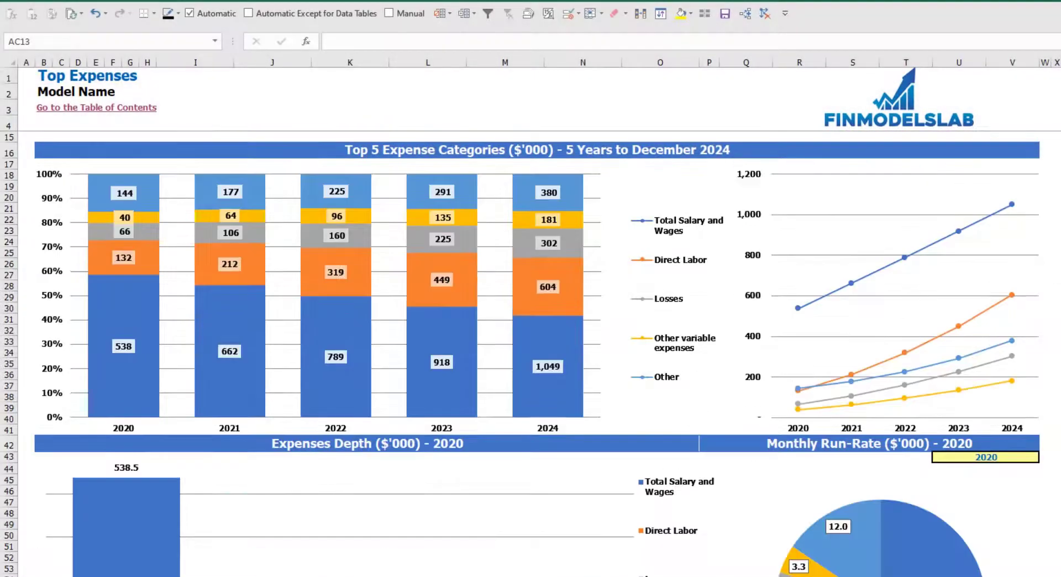
- Set the year for the Expenses Depth and Monthly Run-Rate charts to 2021
{"action": "scroll", "coordinate": [408, 323], "scroll_direction": "down", "scroll_amount": 7}
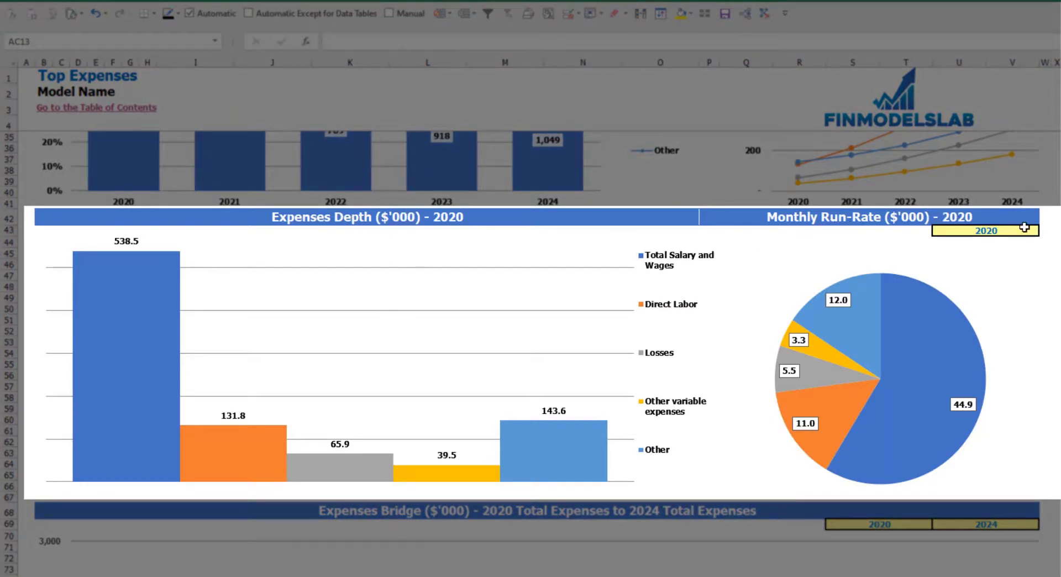
{"action": "left_click", "coordinate": [1035, 229]}
{"action": "left_click", "coordinate": [1045, 231]}
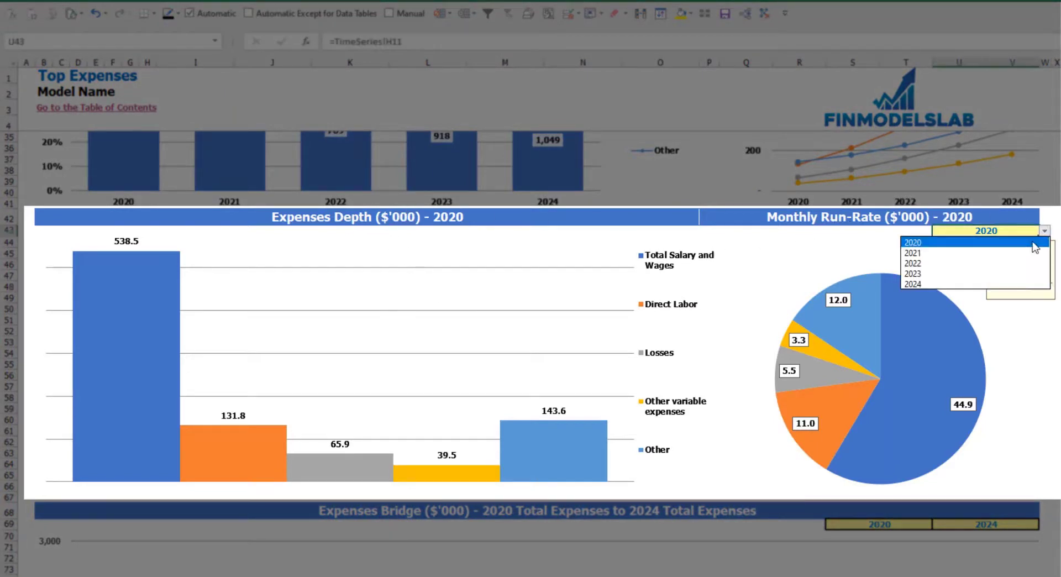
{"action": "left_click", "coordinate": [949, 253]}
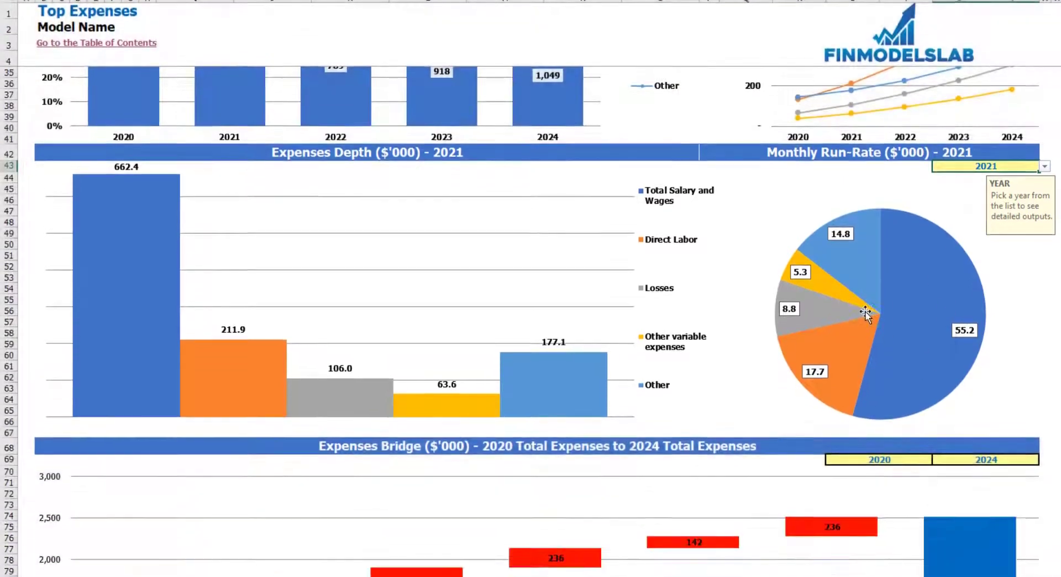
- Examine the Expenses Bridge chart and the year choices offered for its first and last year
{"action": "scroll", "coordinate": [863, 310], "scroll_direction": "down", "scroll_amount": 7}
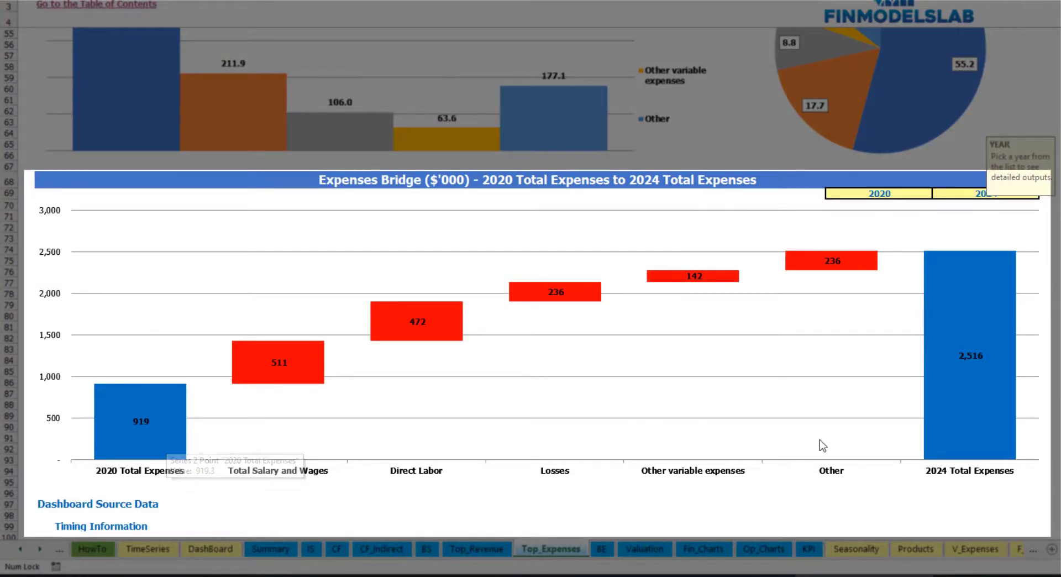
{"action": "left_click", "coordinate": [920, 193]}
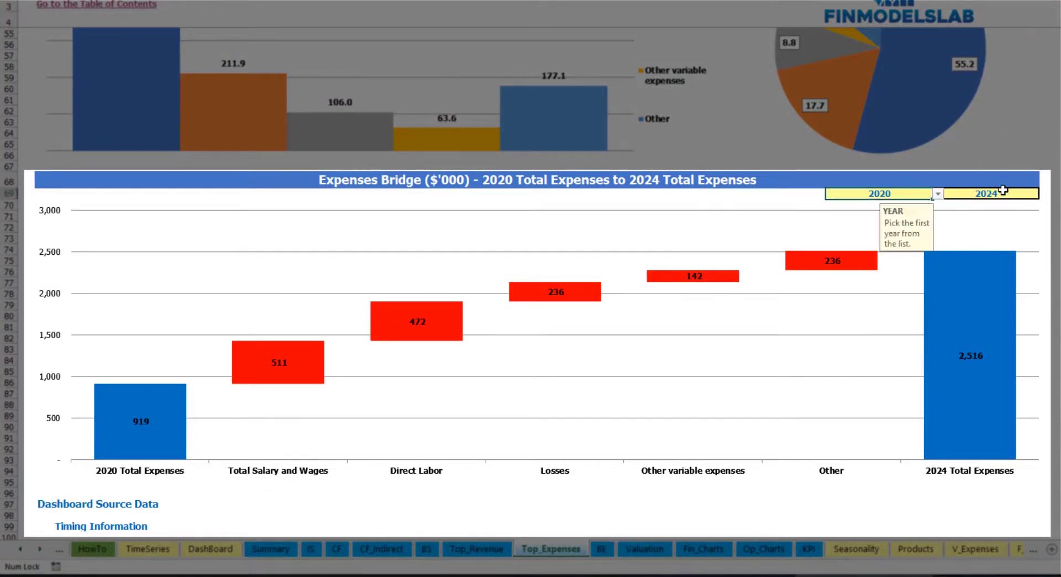
{"action": "left_click", "coordinate": [1012, 193]}
{"action": "left_click", "coordinate": [917, 191]}
{"action": "left_click", "coordinate": [938, 194]}
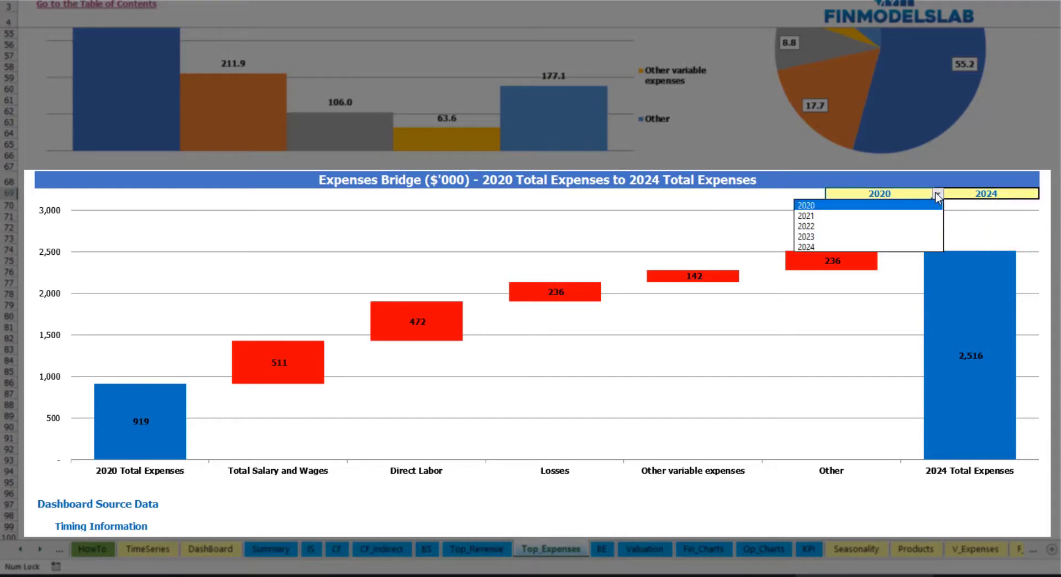
{"action": "key", "text": "Escape"}
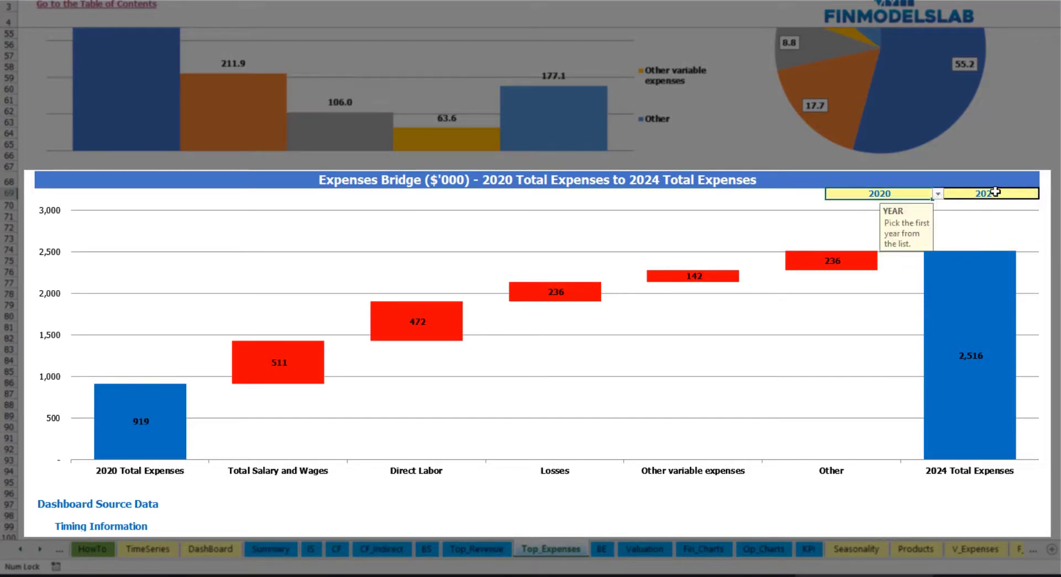
{"action": "left_click", "coordinate": [1025, 193]}
{"action": "left_click", "coordinate": [1046, 194]}
{"action": "key", "text": "Escape"}
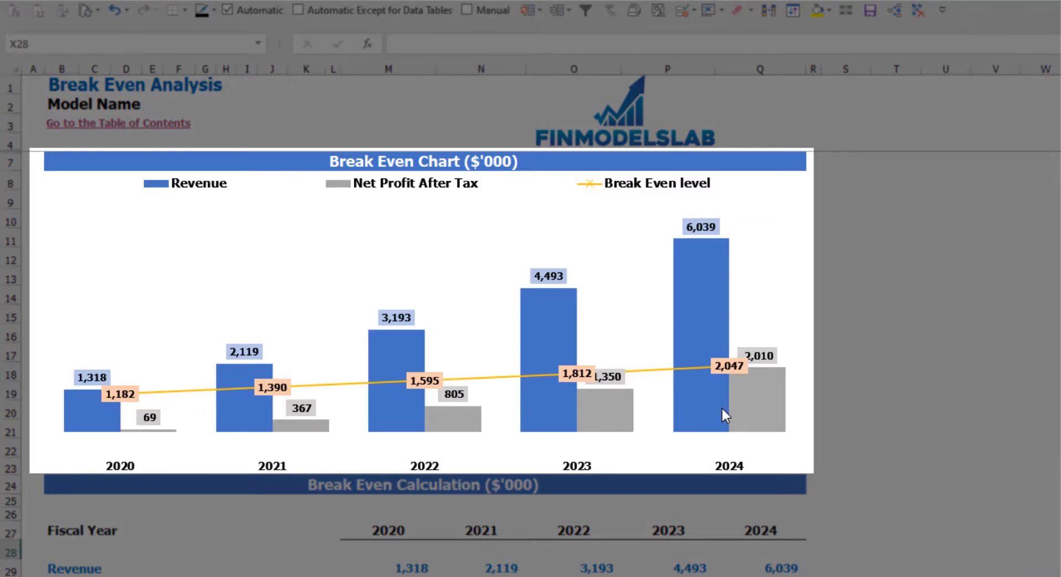
- Inspect the 2020, 2021 and 2022 revenue columns against the break-even level in the Break Even Chart
{"action": "mouse_move", "coordinate": [112, 411]}
{"action": "mouse_move", "coordinate": [248, 377]}
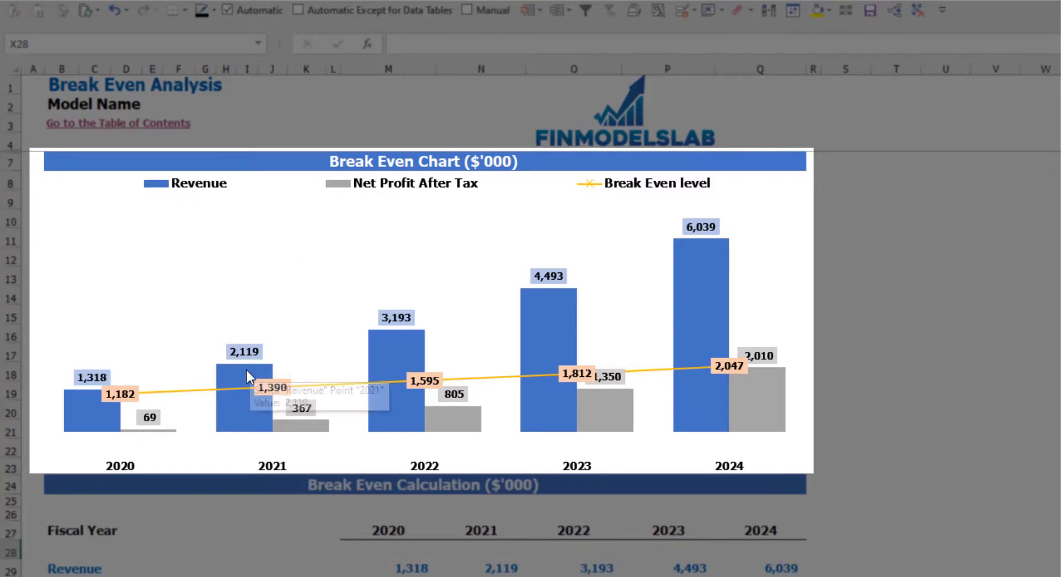
{"action": "mouse_move", "coordinate": [393, 362]}
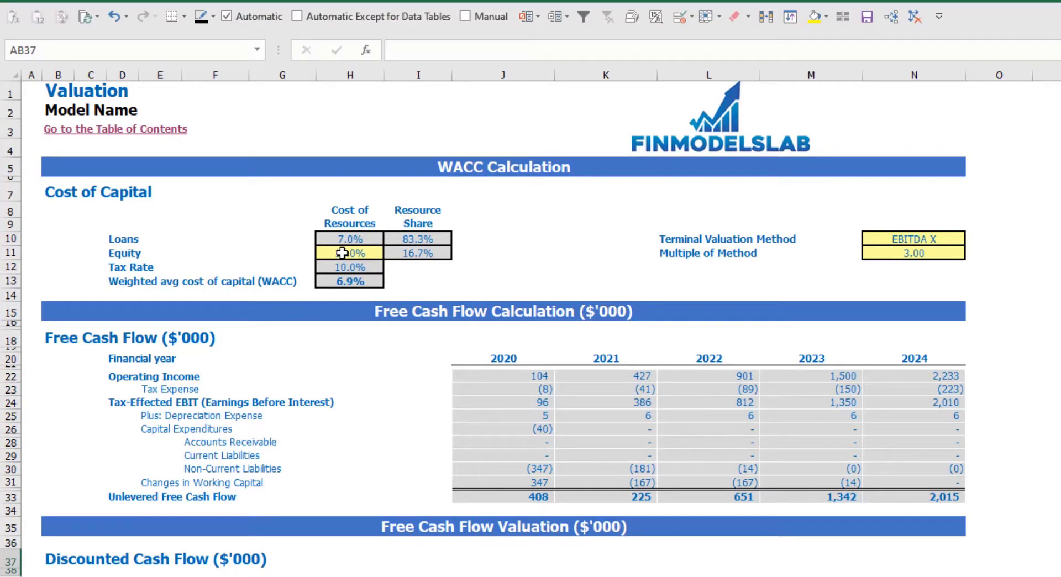
- Inspect the WACC Calculation's cost of equity, cost of loans, resource shares and weighted average cost of capital on the Valuation sheet
{"action": "left_click", "coordinate": [342, 253]}
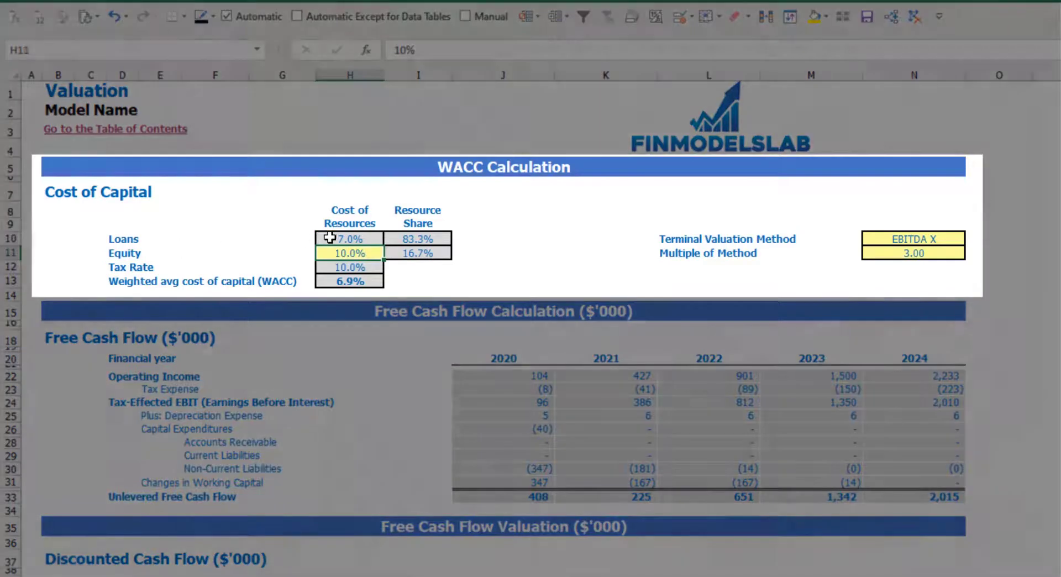
{"action": "left_click", "coordinate": [327, 238]}
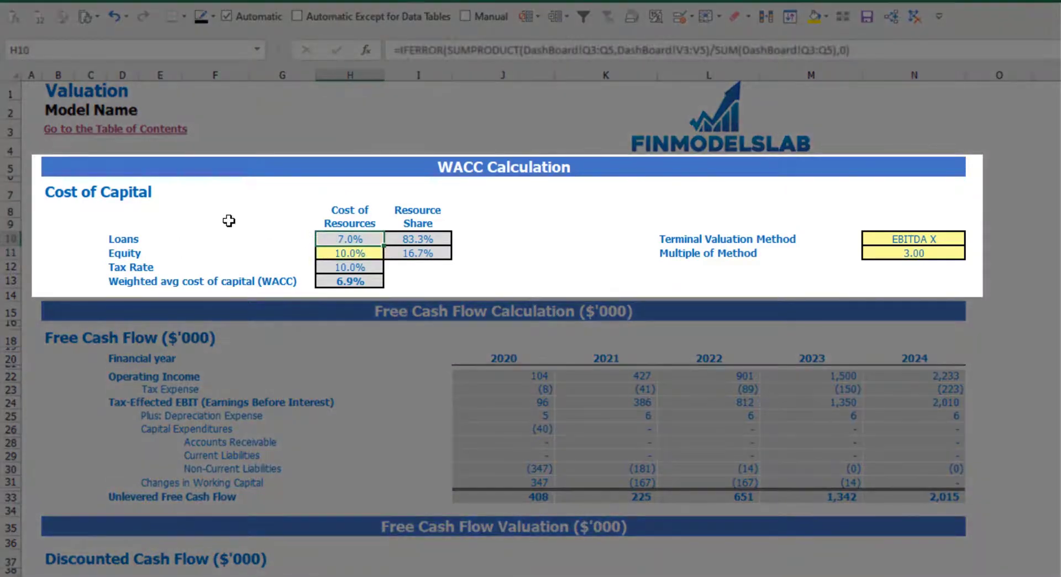
{"action": "left_click", "coordinate": [417, 242]}
{"action": "left_click_drag", "start_coordinate": [417, 245], "coordinate": [416, 254]}
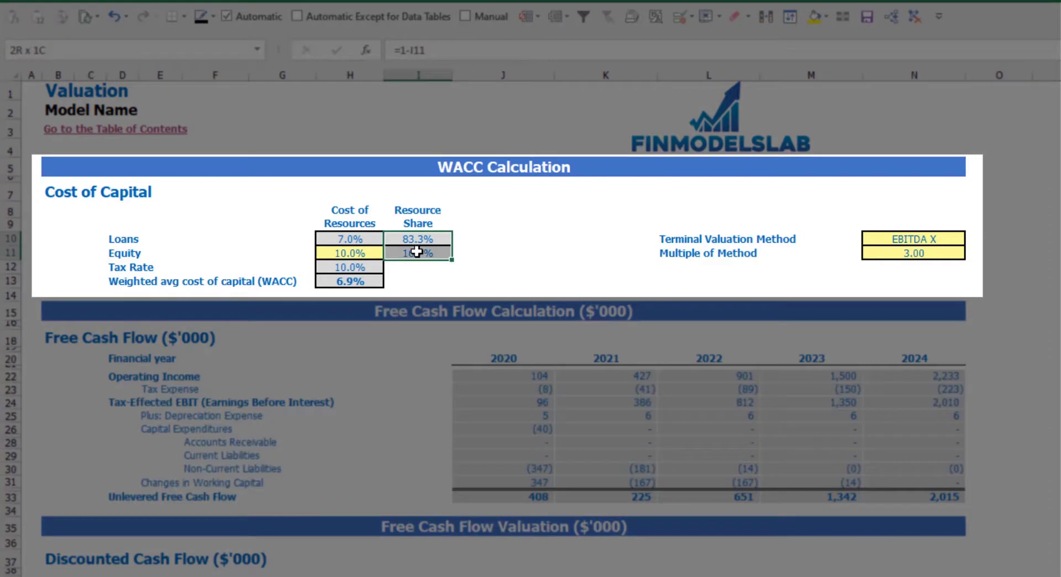
{"action": "left_click", "coordinate": [363, 282]}
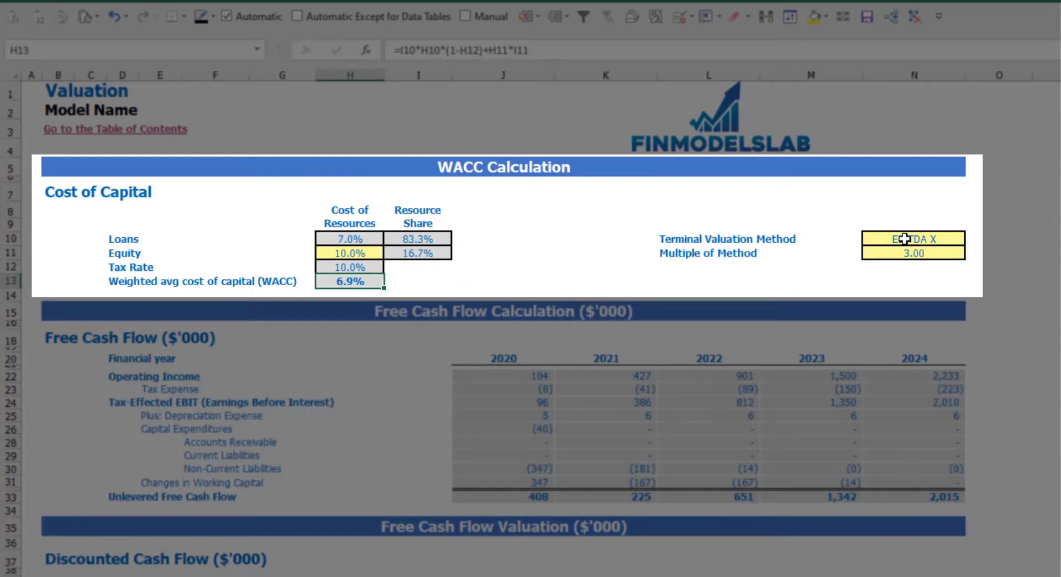
- Set the Terminal Valuation Method to Revenue X
{"action": "left_click", "coordinate": [933, 239]}
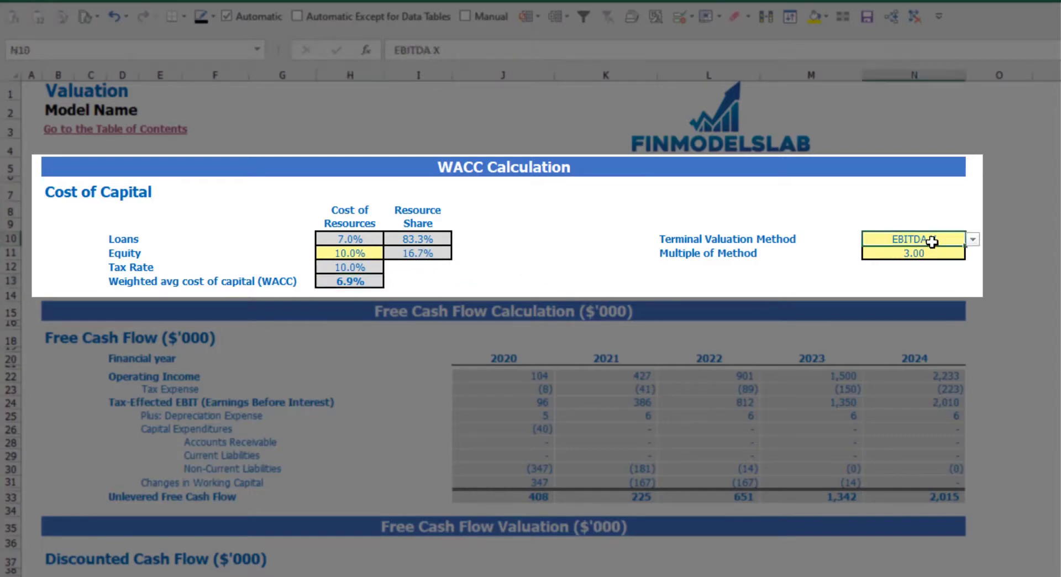
{"action": "left_click", "coordinate": [973, 240]}
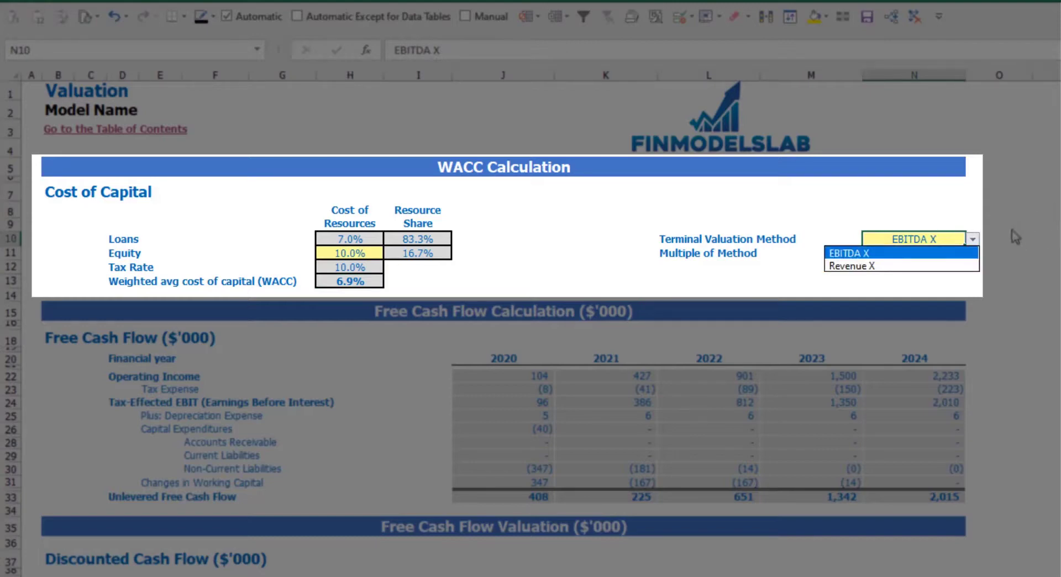
{"action": "left_click", "coordinate": [962, 265]}
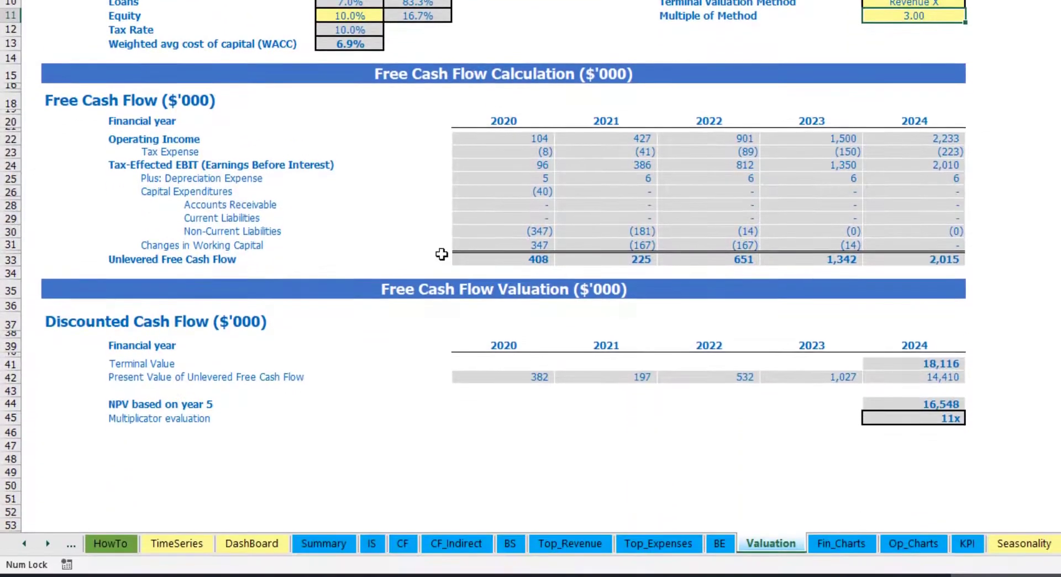
- Inspect the terminal value, the unlevered free cash flow for 2020 to 2024 and the multiplicator evaluation
{"action": "left_click", "coordinate": [899, 365]}
{"action": "left_click_drag", "start_coordinate": [482, 260], "coordinate": [910, 260]}
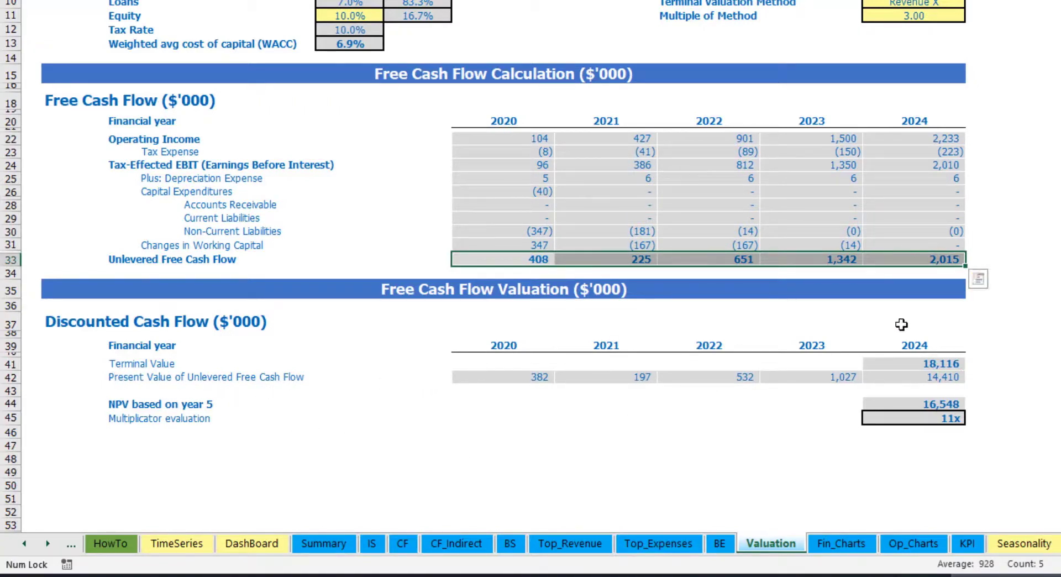
{"action": "left_click", "coordinate": [941, 416]}
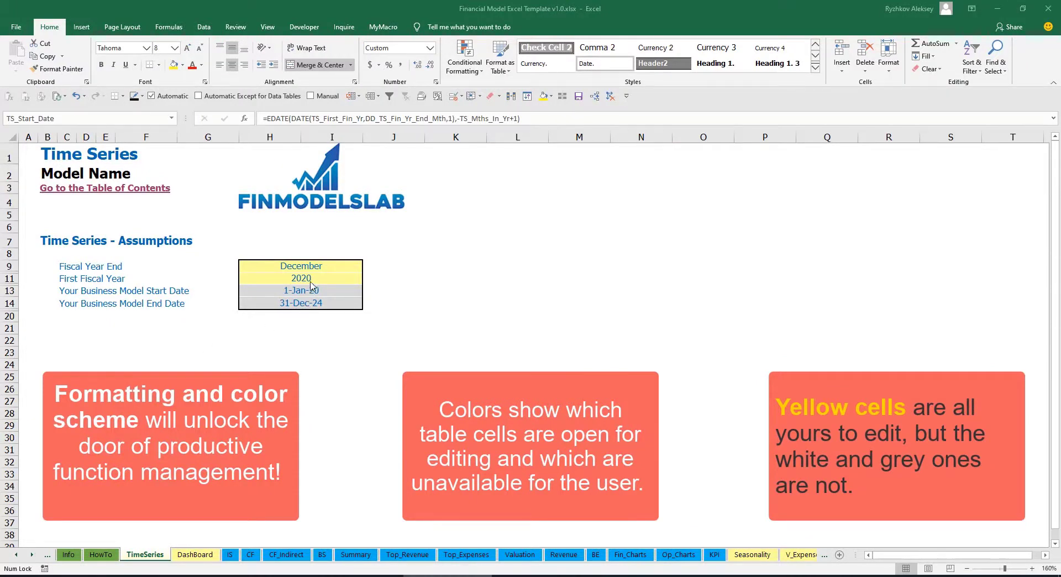
- Browse the workbook's further sheets, from Top_Expenses through CapTable to Capital
{"action": "left_click", "coordinate": [32, 557]}
{"action": "left_click", "coordinate": [32, 557]}
{"action": "left_click", "coordinate": [32, 557]}
{"action": "left_click", "coordinate": [32, 557]}
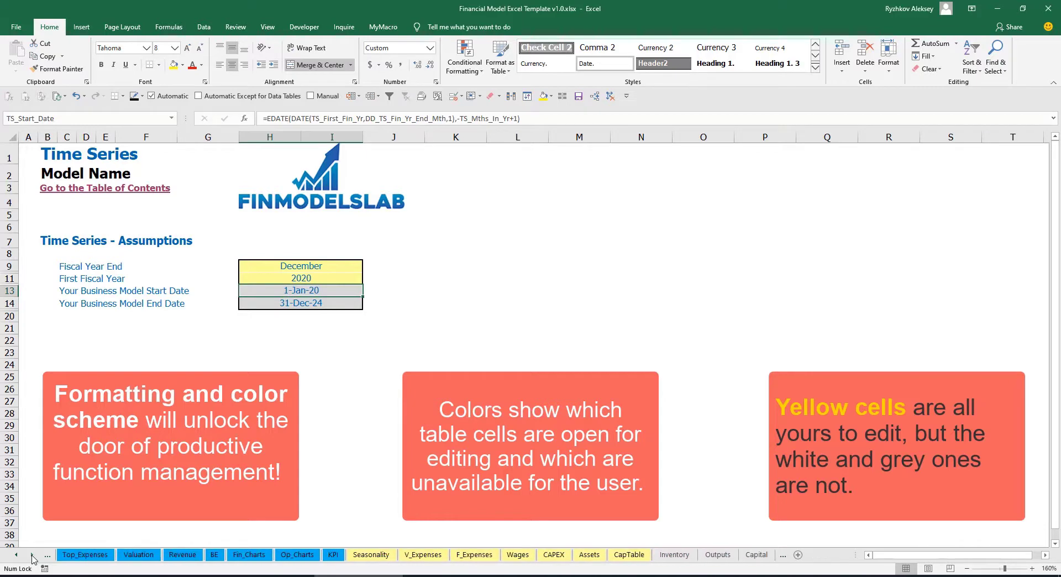
- Return to the workbook's first sheets and review the section and sheet descriptions on the Contents sheet
{"action": "left_click", "coordinate": [18, 560]}
{"action": "left_click", "coordinate": [18, 560]}
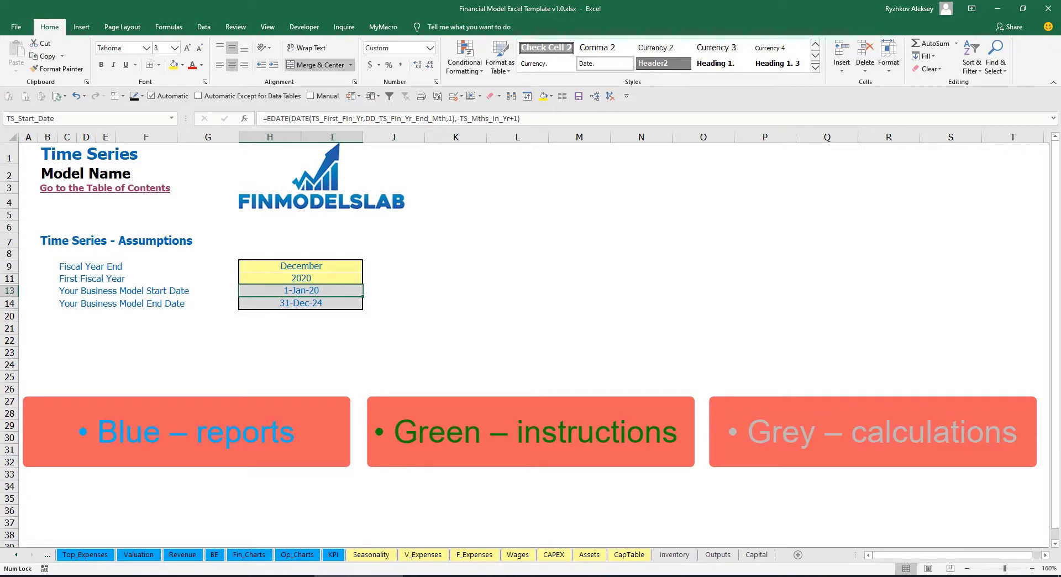
{"action": "left_click_drag", "start_coordinate": [16, 560], "coordinate": [17, 560]}
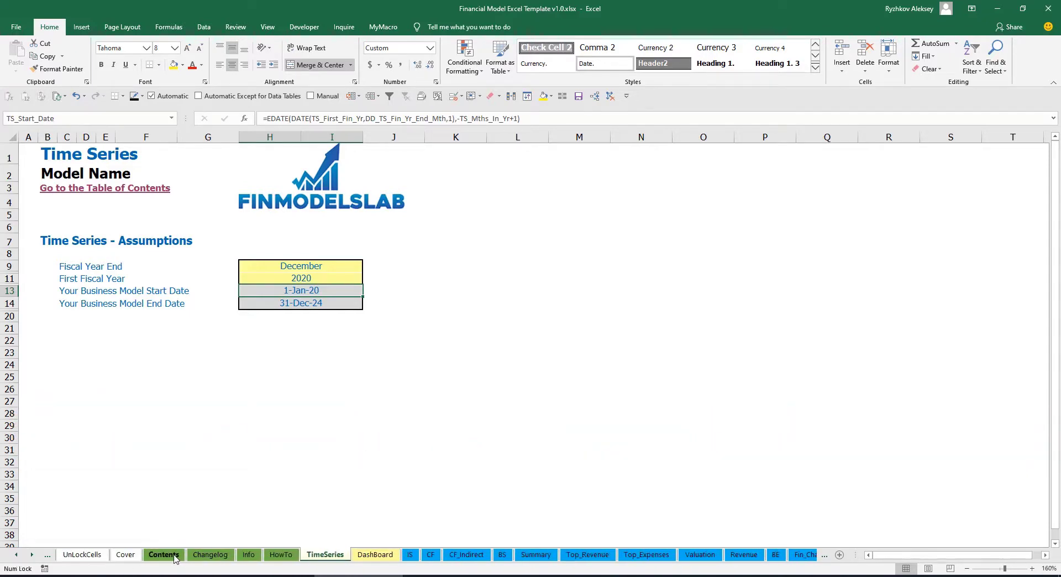
{"action": "left_click", "coordinate": [163, 555]}
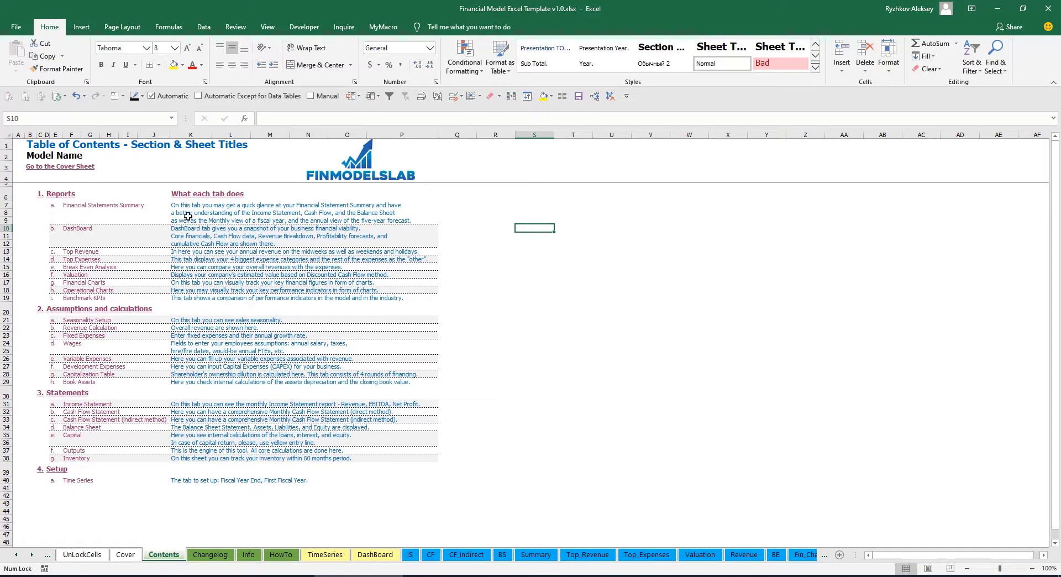
{"action": "left_click", "coordinate": [97, 209]}
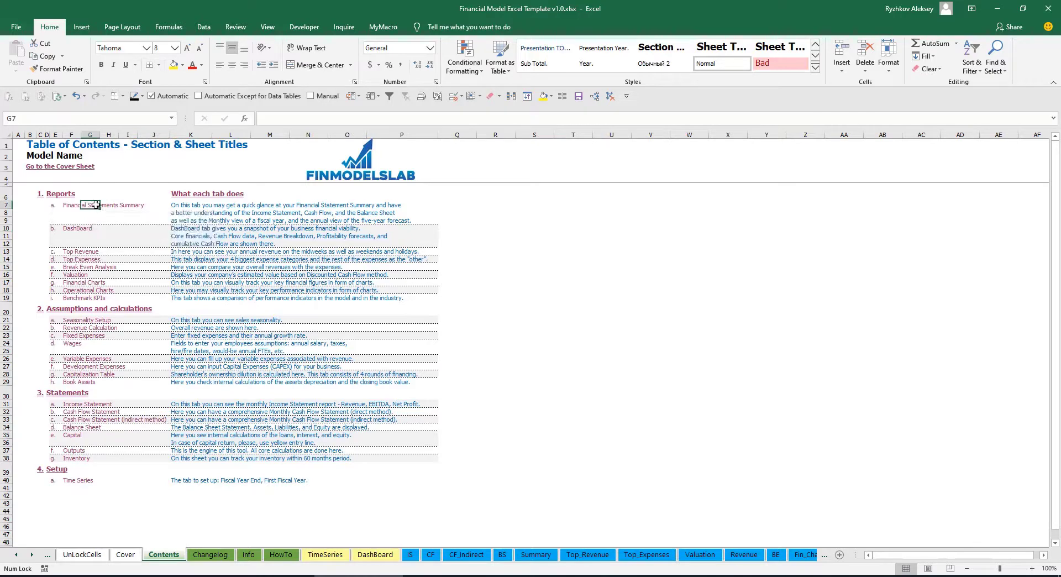
{"action": "left_click", "coordinate": [33, 169]}
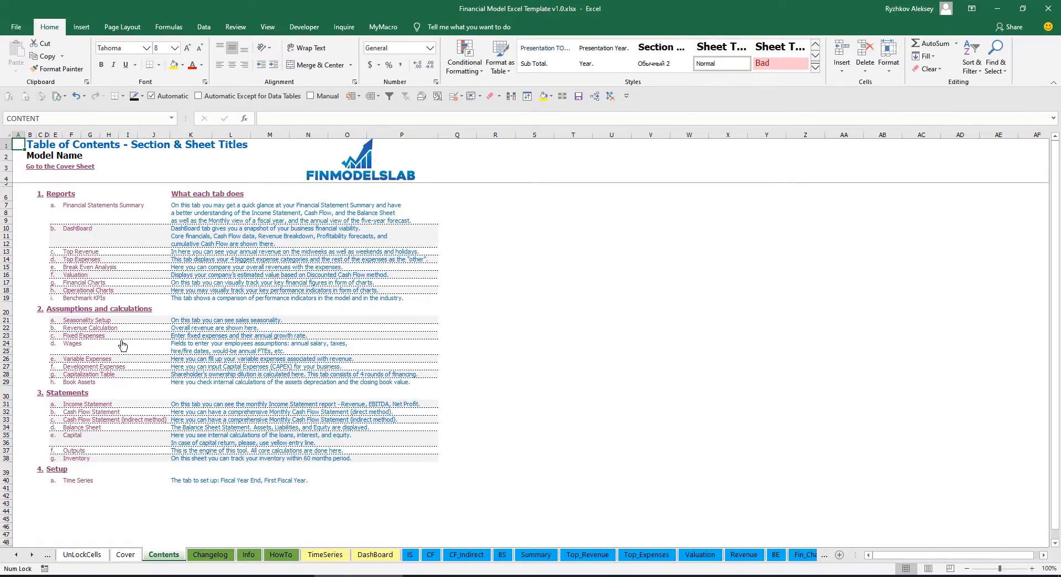
- Read through the HowTo sheet's instructions, from Overall Business Model Principles to the Book Assets and Financial Statements Summary sections
{"action": "left_click", "coordinate": [270, 554]}
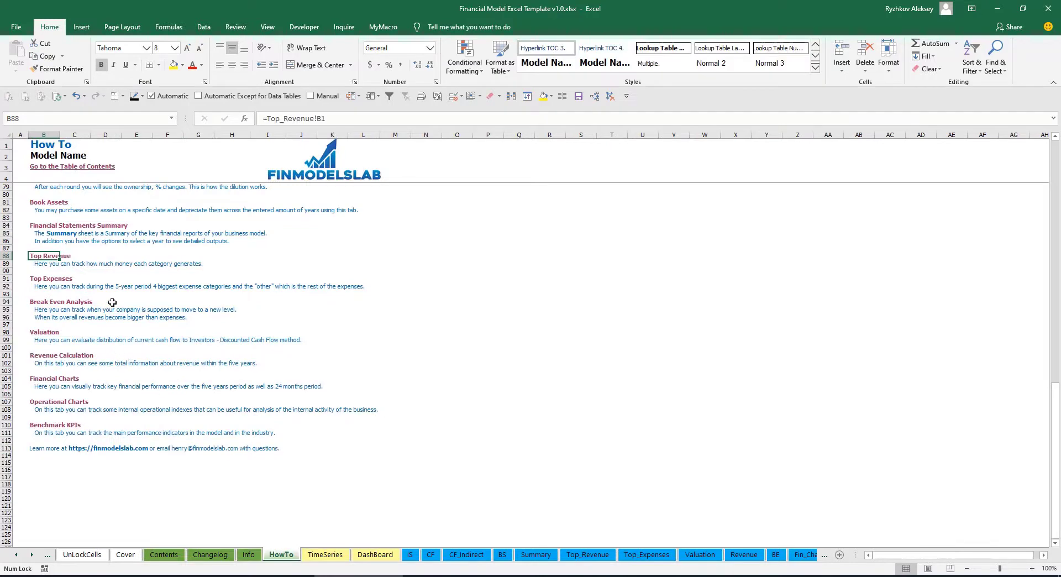
{"action": "scroll", "coordinate": [100, 290], "scroll_direction": "up", "scroll_amount": 20}
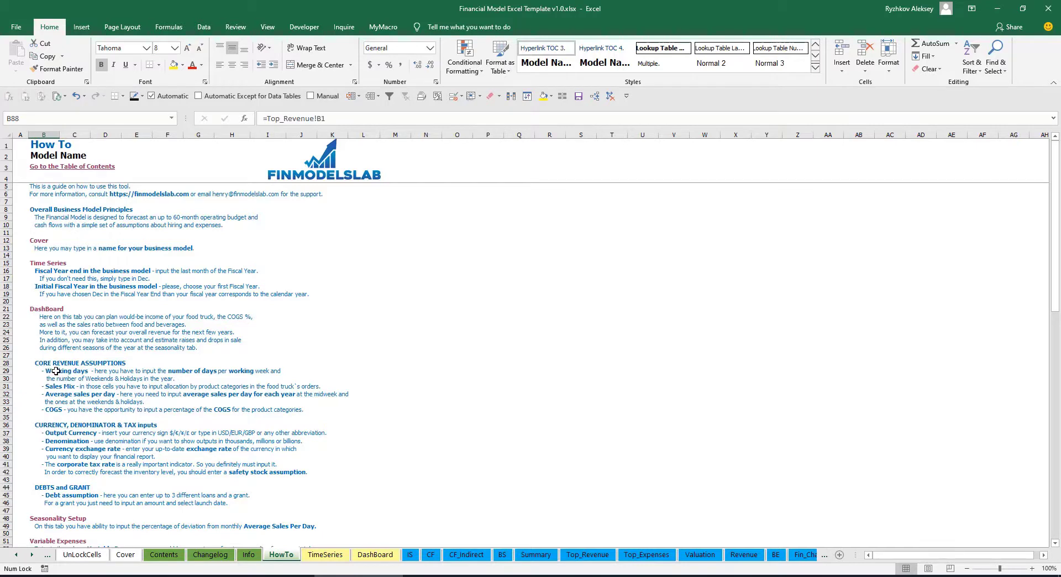
{"action": "scroll", "coordinate": [56, 371], "scroll_direction": "down", "scroll_amount": 3}
{"action": "scroll", "coordinate": [62, 407], "scroll_direction": "down", "scroll_amount": 3}
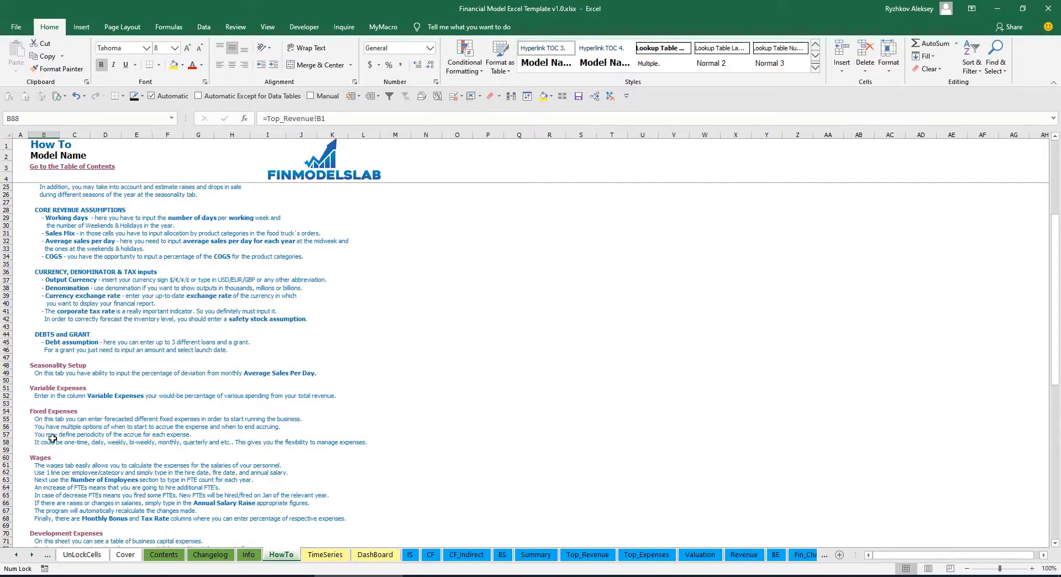
{"action": "scroll", "coordinate": [52, 438], "scroll_direction": "down", "scroll_amount": 6}
{"action": "scroll", "coordinate": [63, 425], "scroll_direction": "up", "scroll_amount": 12}
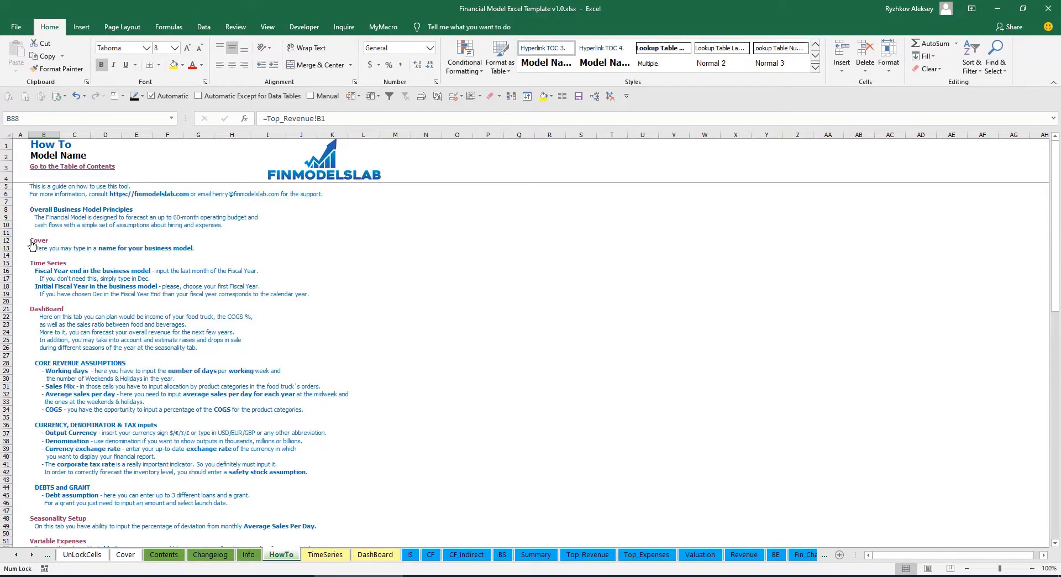
{"action": "scroll", "coordinate": [51, 316], "scroll_direction": "down", "scroll_amount": 9}
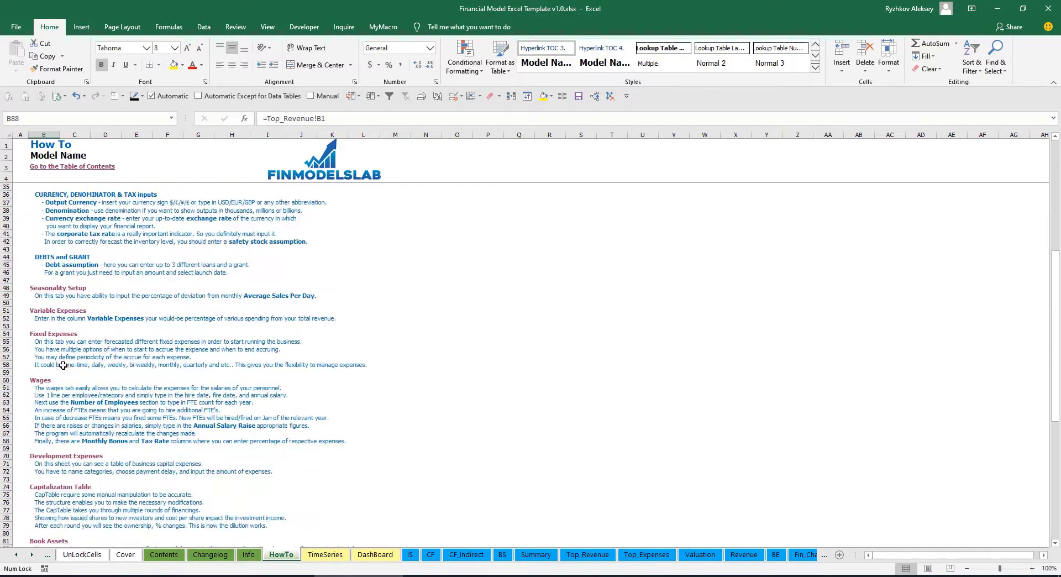
{"action": "scroll", "coordinate": [50, 313], "scroll_direction": "down", "scroll_amount": 3}
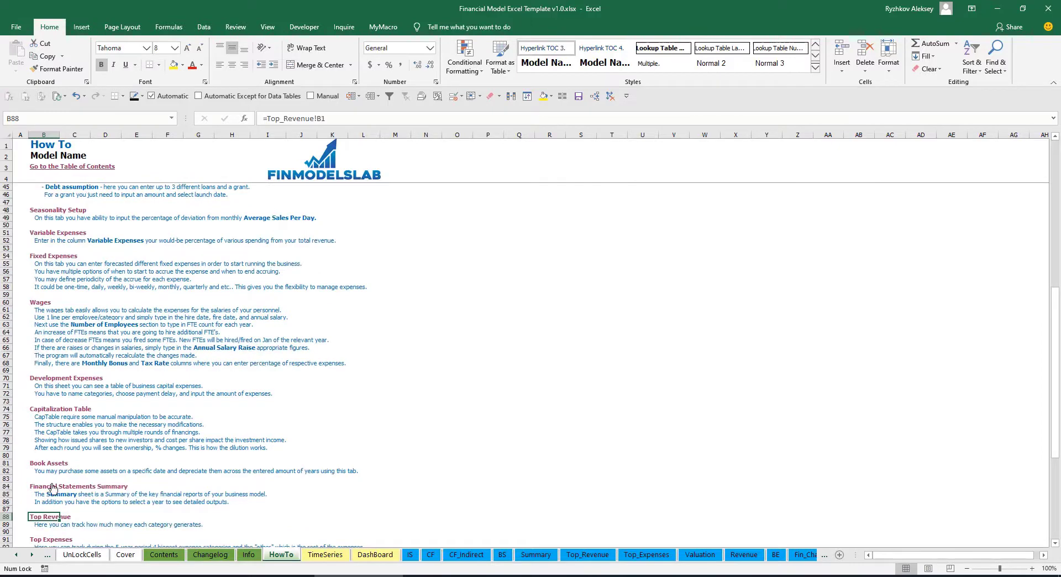
{"action": "left_click", "coordinate": [40, 468]}
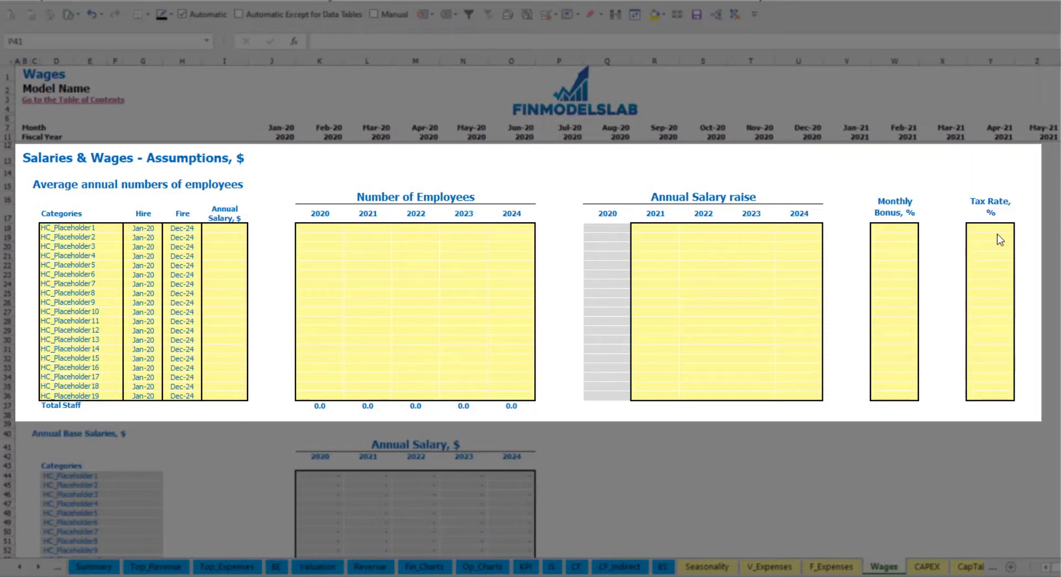
- On the Wages sheet, name the first staff category CFO and set its hire date to Mar-20
{"action": "left_click", "coordinate": [108, 228]}
{"action": "type", "text": "CFO"}
{"action": "key", "text": "Return"}
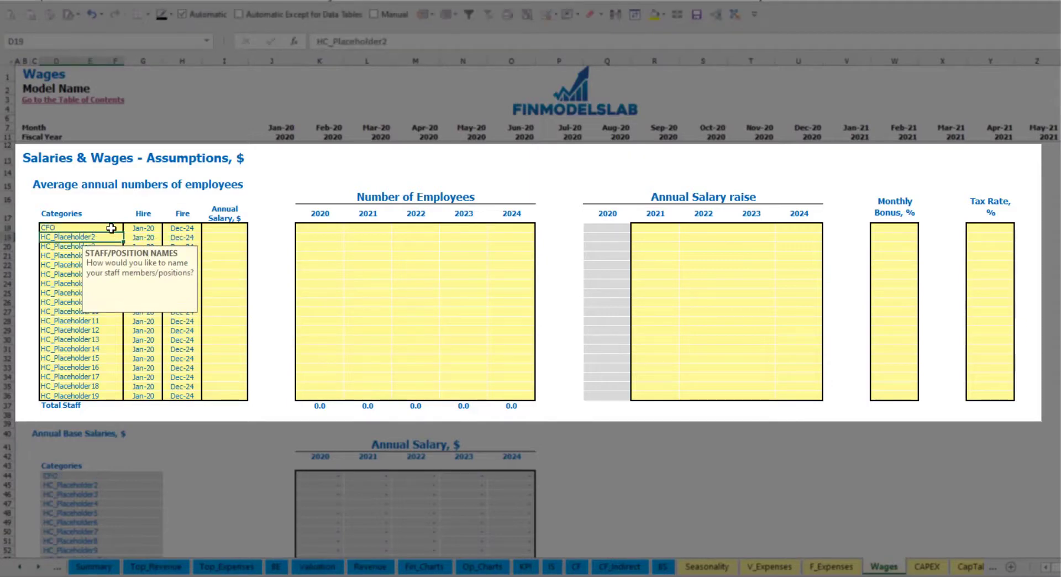
{"action": "left_click", "coordinate": [142, 228]}
{"action": "left_click", "coordinate": [167, 228]}
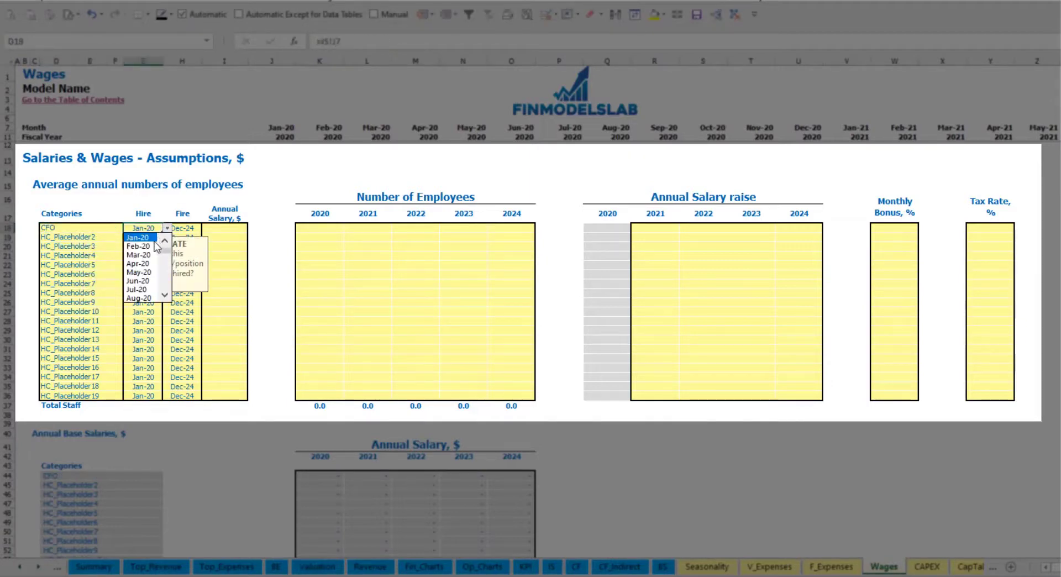
{"action": "left_click", "coordinate": [157, 255]}
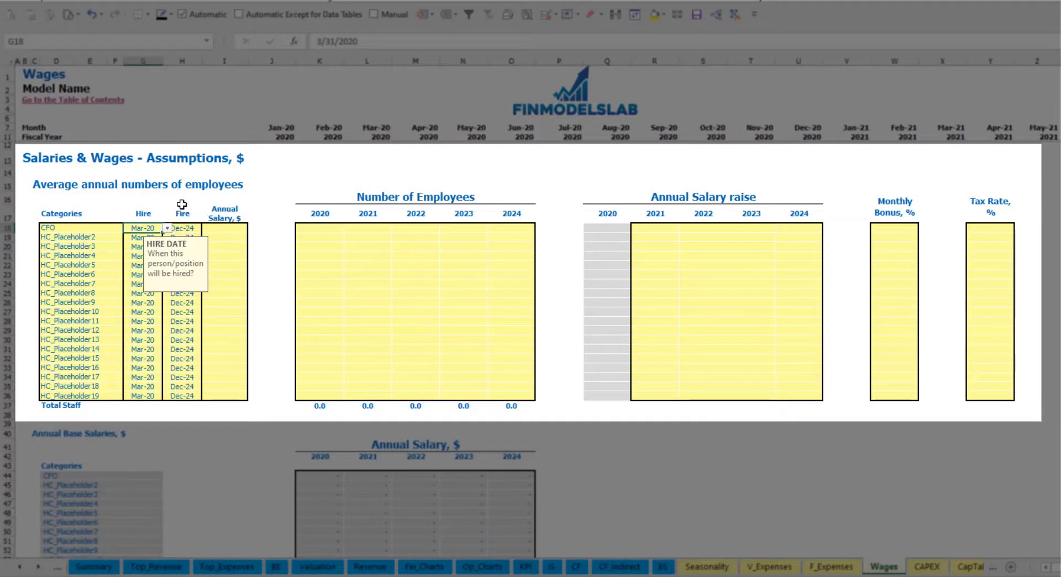
- Check the CFO's fire date and enter an annual salary of 50,000 for the position
{"action": "left_click", "coordinate": [188, 227]}
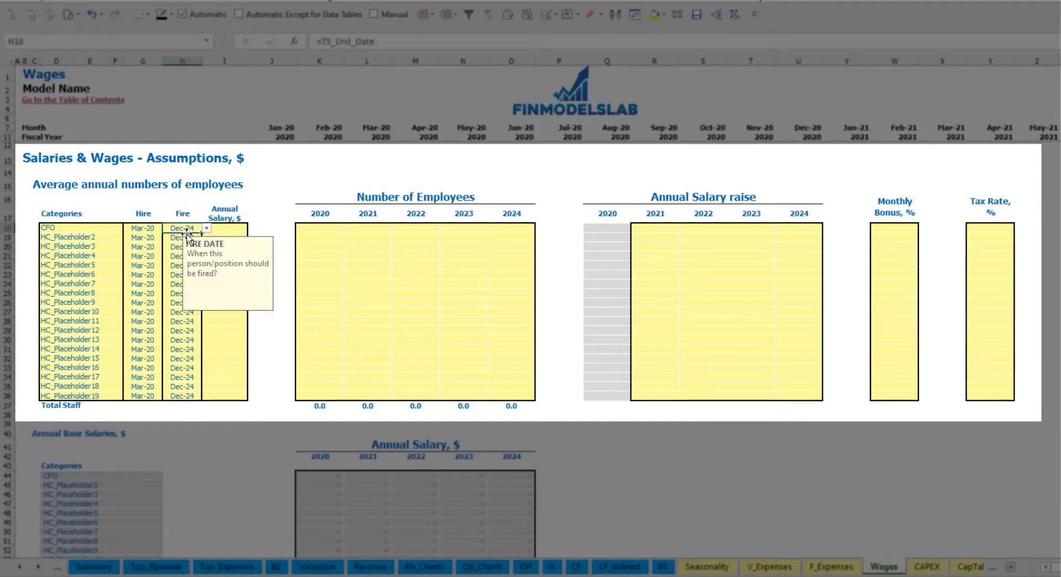
{"action": "left_click", "coordinate": [229, 230]}
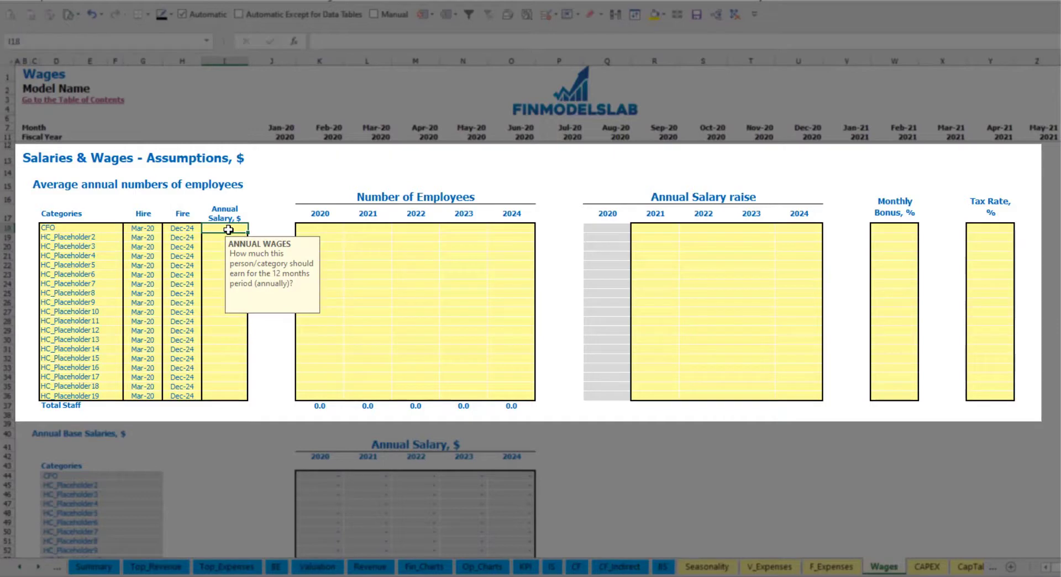
{"action": "type", "text": "5000"}
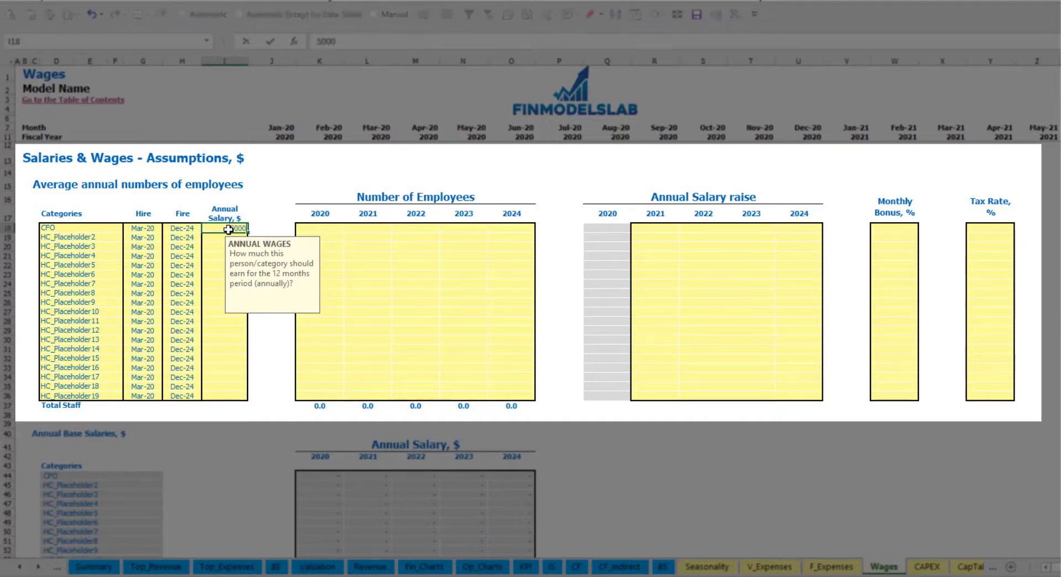
{"action": "key", "text": "Return"}
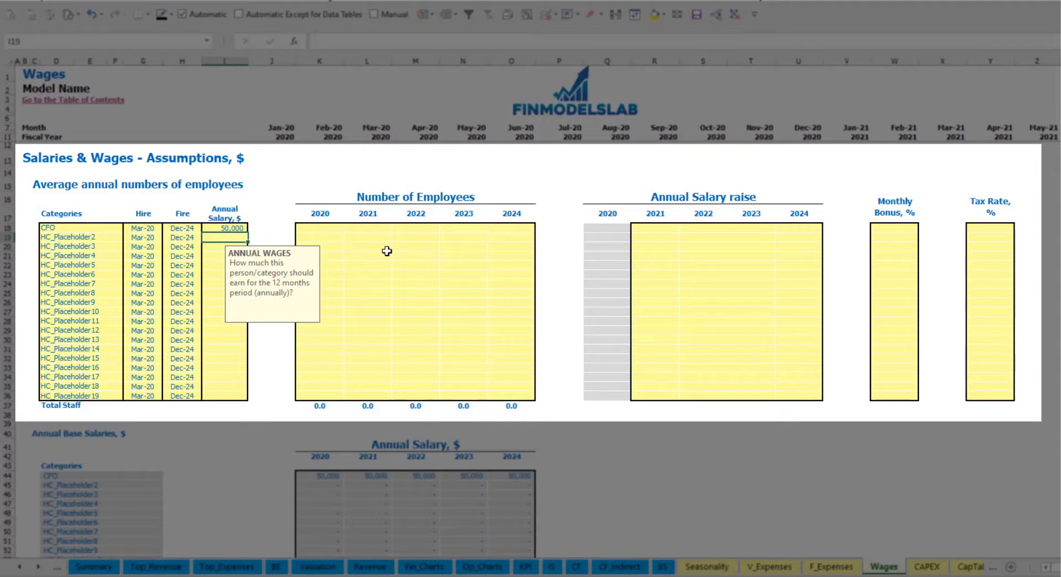
- Set the CFO's number of employees to 1 for each year from 2020 to 2024
{"action": "left_click", "coordinate": [333, 231]}
{"action": "type", "text": "1"}
{"action": "key", "text": "Tab"}
{"action": "type", "text": "1"}
{"action": "key", "text": "Tab"}
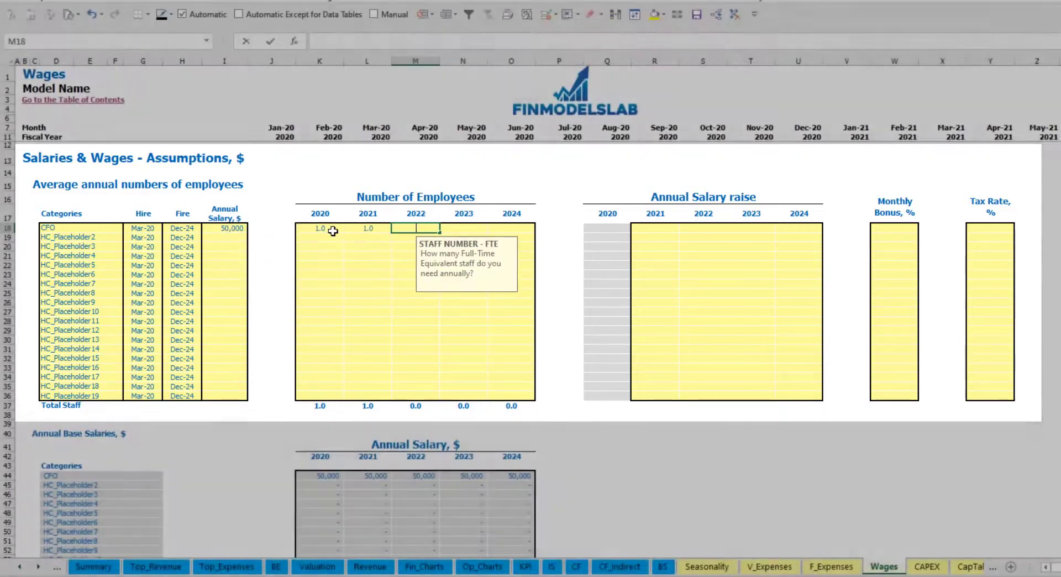
{"action": "type", "text": "1\t1"}
{"action": "key", "text": "Tab"}
{"action": "type", "text": "1"}
{"action": "key", "text": "Tab"}
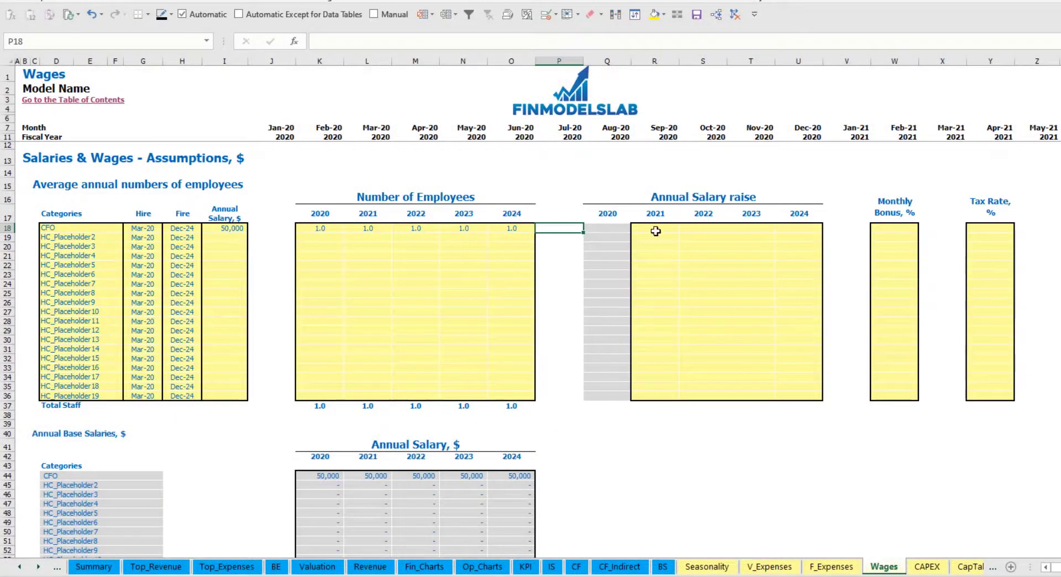
- Examine the CFO's monthly headcount across the full timeline in the Total Staff Numbers table
{"action": "scroll", "coordinate": [558, 320], "scroll_direction": "down", "scroll_amount": 3}
{"action": "scroll", "coordinate": [558, 324], "scroll_direction": "up", "scroll_amount": 3}
{"action": "scroll", "coordinate": [436, 384], "scroll_direction": "down", "scroll_amount": 13}
{"action": "left_click", "coordinate": [383, 294]}
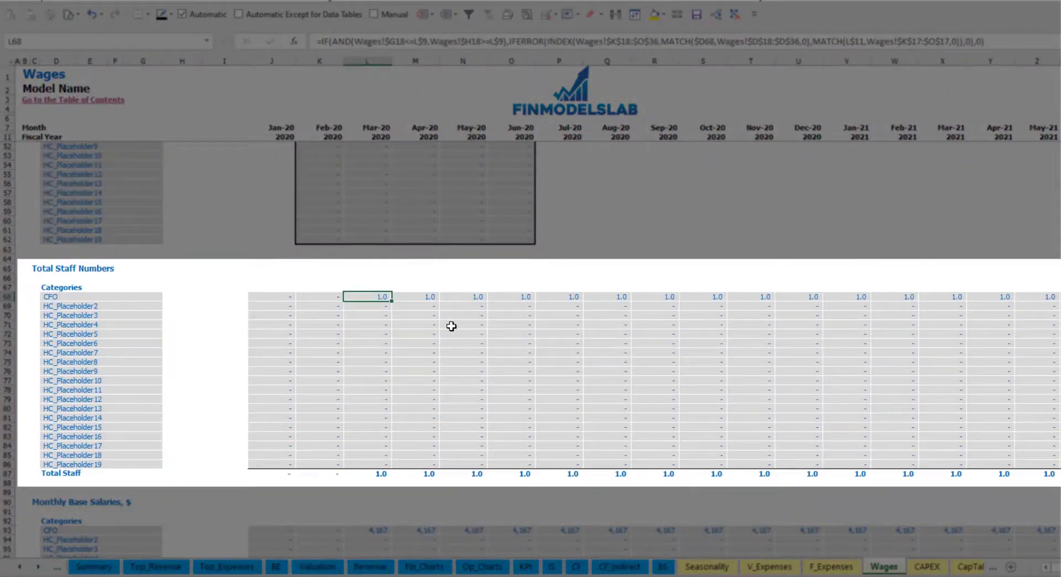
{"action": "key", "text": "ctrl+Right"}
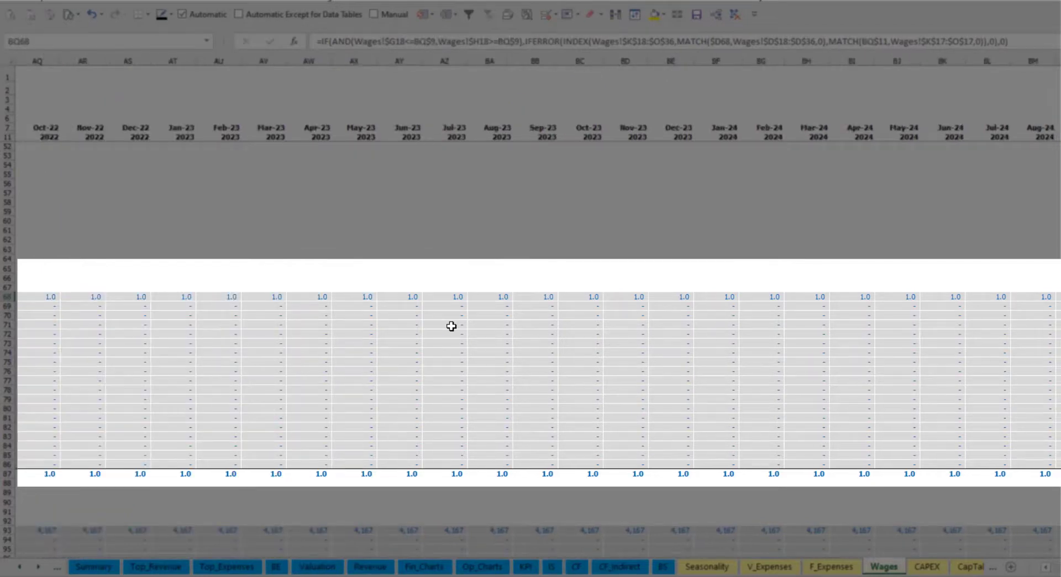
{"action": "key", "text": "ctrl+Left"}
{"action": "scroll", "coordinate": [451, 326], "scroll_direction": "up", "scroll_amount": 13}
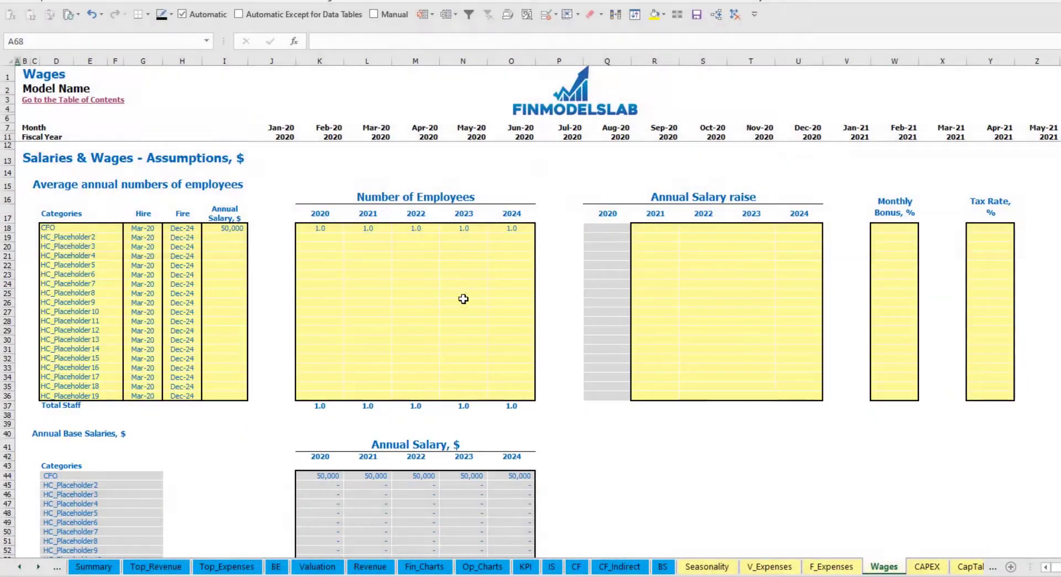
- Enter a 5% annual salary raise for the CFO in 2021 and copy it to 2022 through 2024
{"action": "left_click", "coordinate": [661, 229]}
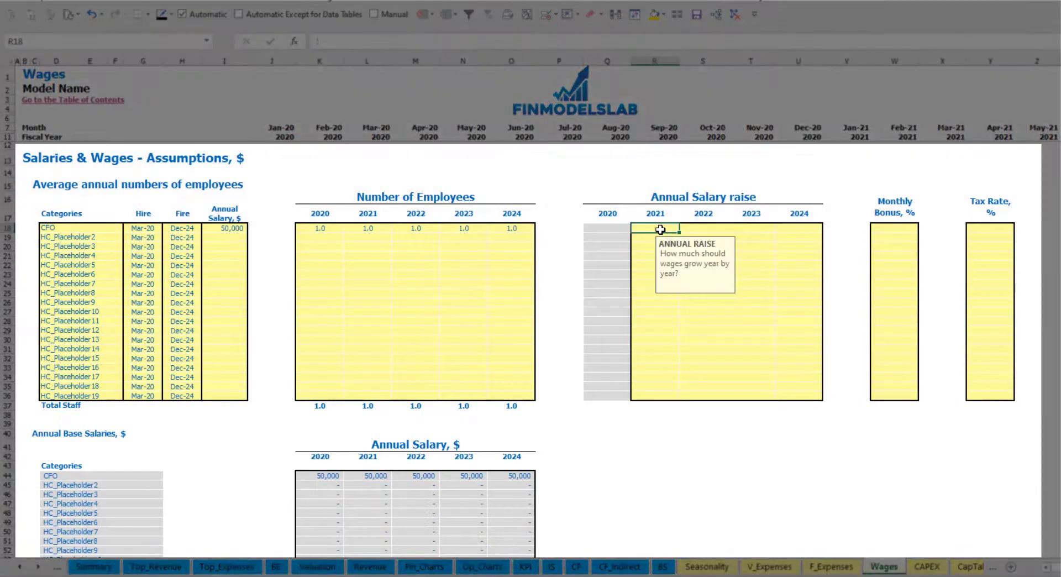
{"action": "type", "text": "5%"}
{"action": "key", "text": "Return"}
{"action": "left_click", "coordinate": [660, 230]}
{"action": "key", "text": "ctrl+c"}
{"action": "key", "text": "Right"}
{"action": "key", "text": "shift+Right"}
{"action": "key", "text": "shift+Right"}
{"action": "key", "text": "ctrl+v"}
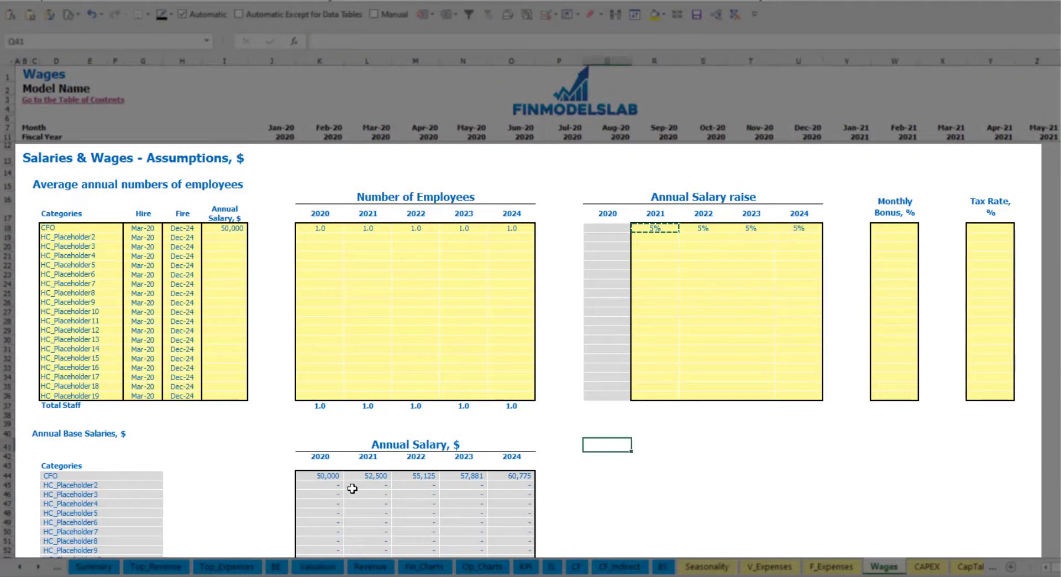
- Compare the CFO's yearly figures in the Annual Salary table with the entered base salary and raise percentages
{"action": "left_click_drag", "start_coordinate": [332, 476], "coordinate": [484, 472]}
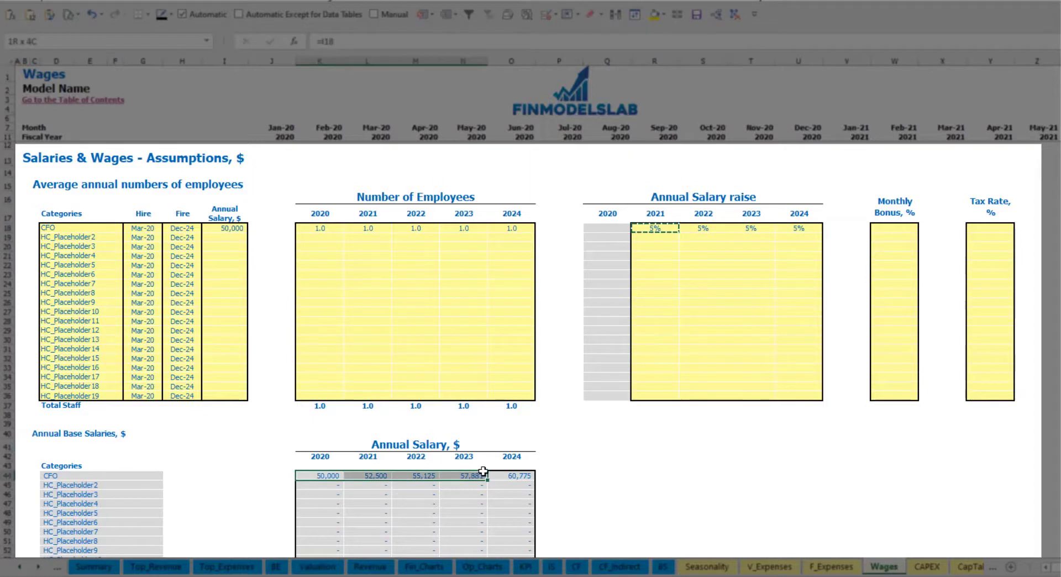
{"action": "left_click", "coordinate": [376, 486]}
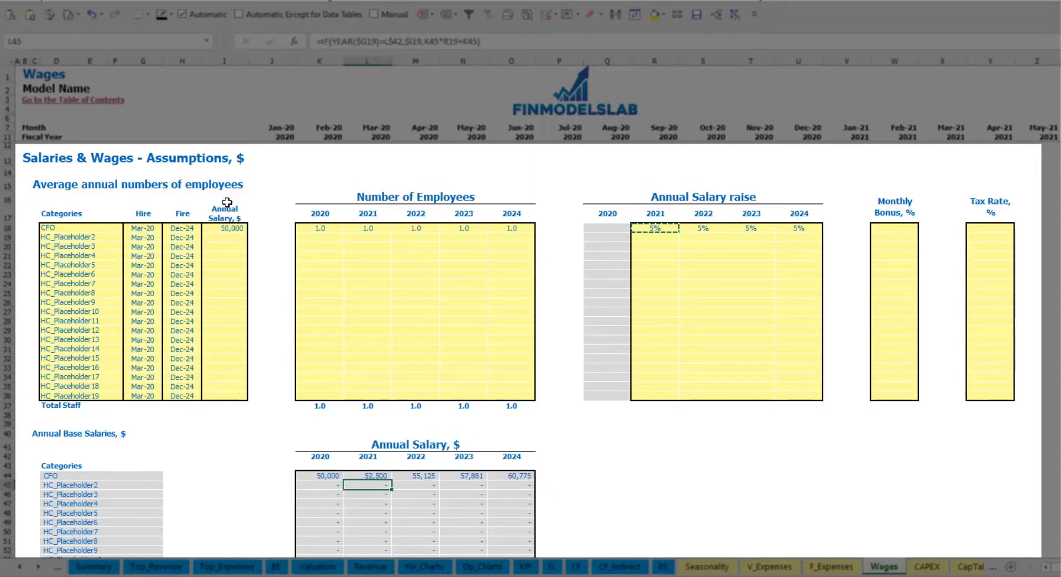
{"action": "left_click", "coordinate": [232, 229]}
{"action": "left_click_drag", "start_coordinate": [670, 229], "coordinate": [791, 228]}
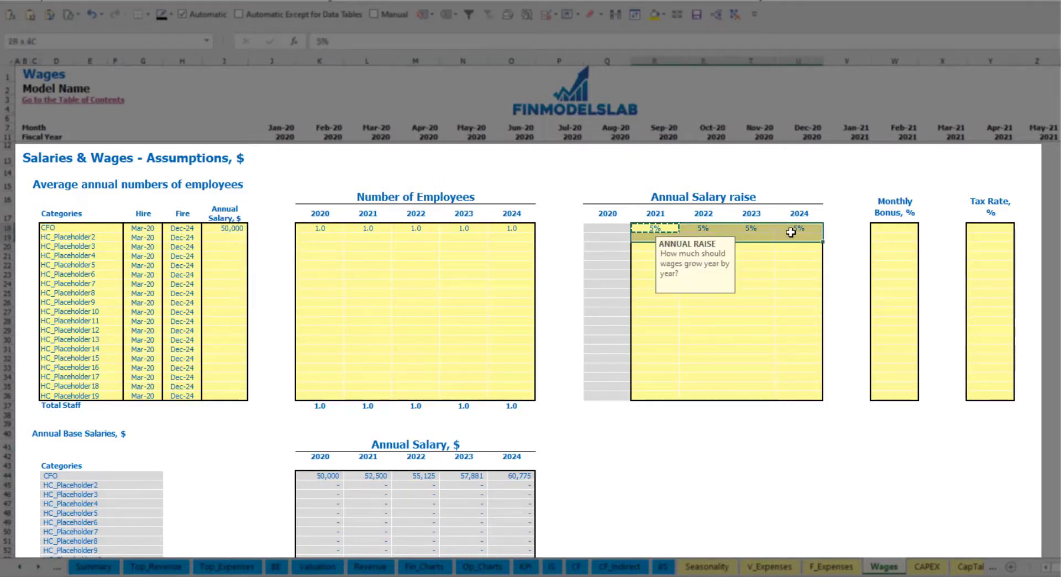
{"action": "left_click", "coordinate": [366, 475]}
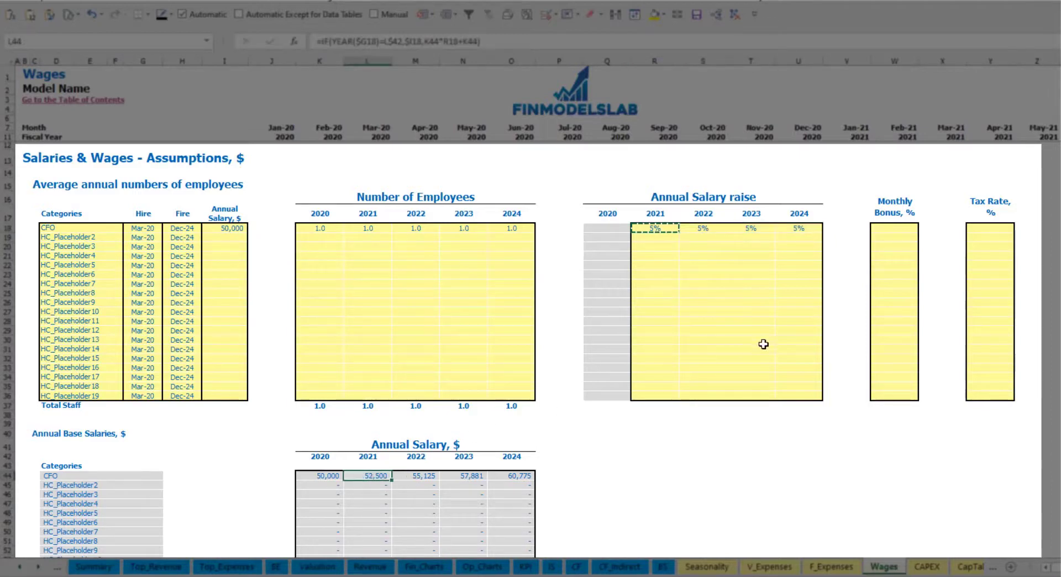
- Set the CFO's monthly bonus to 10% and tax rate to 5%
{"action": "left_click", "coordinate": [899, 228]}
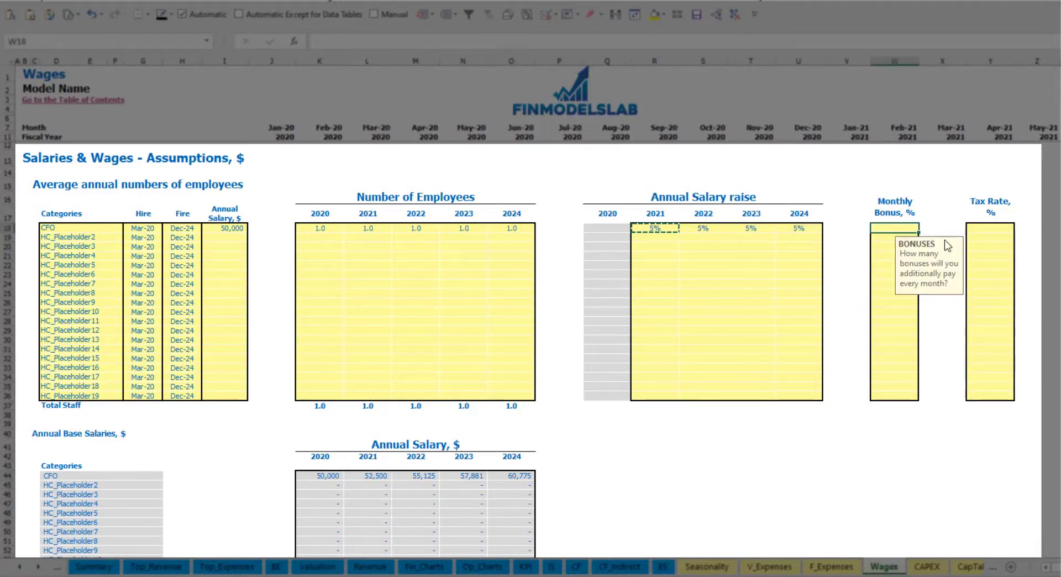
{"action": "type", "text": "10"}
{"action": "key", "text": "Return"}
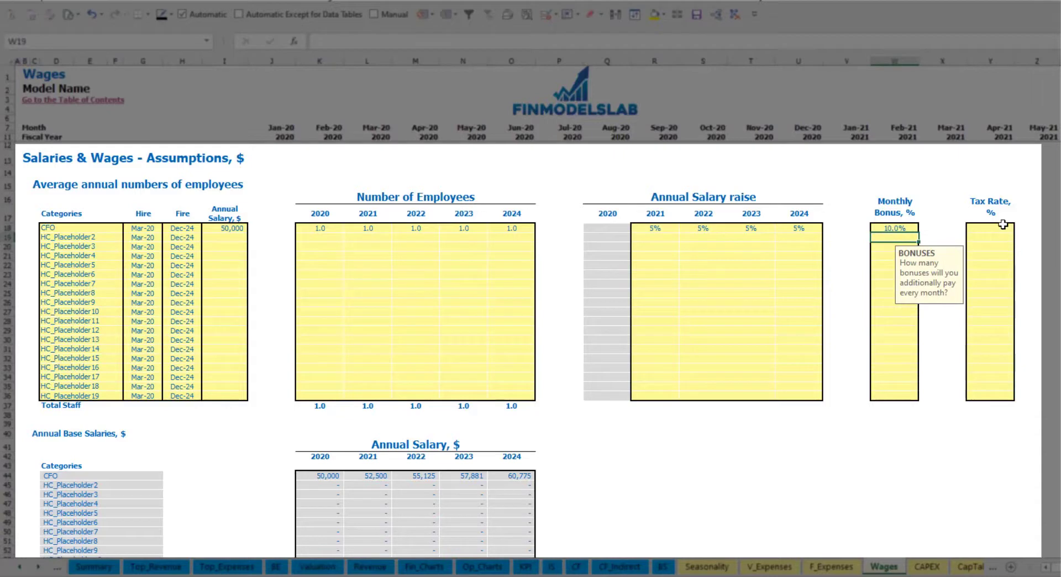
{"action": "left_click", "coordinate": [1000, 226]}
{"action": "key", "text": "Return"}
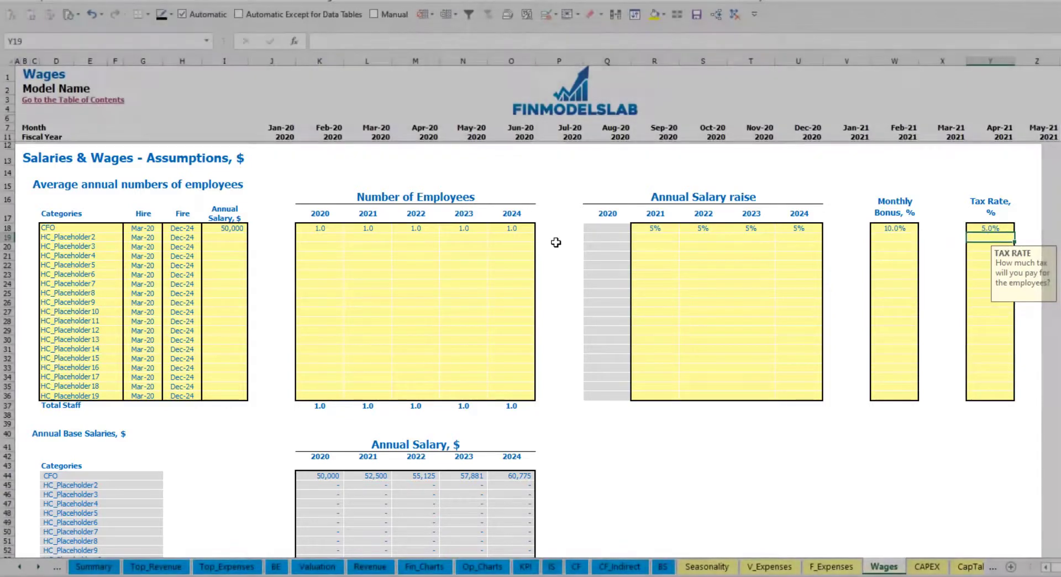
- Examine the CFO's monthly base salary, bonus and tax rows and the formulas behind the March 2020 salary and bonus
{"action": "scroll", "coordinate": [417, 350], "scroll_direction": "down", "scroll_amount": 13}
{"action": "scroll", "coordinate": [404, 365], "scroll_direction": "down", "scroll_amount": 3}
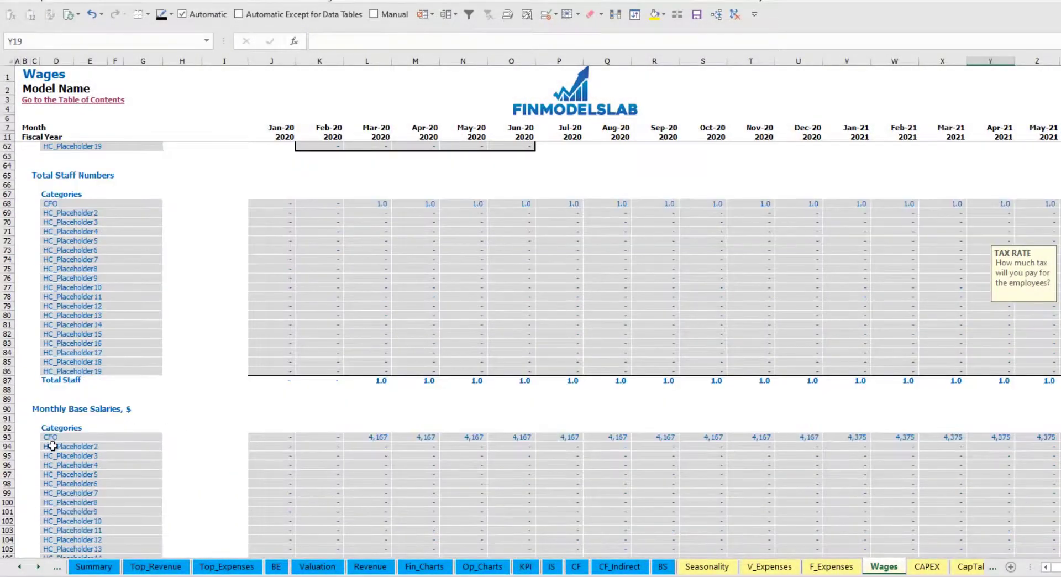
{"action": "scroll", "coordinate": [9, 442], "scroll_direction": "down", "scroll_amount": 3}
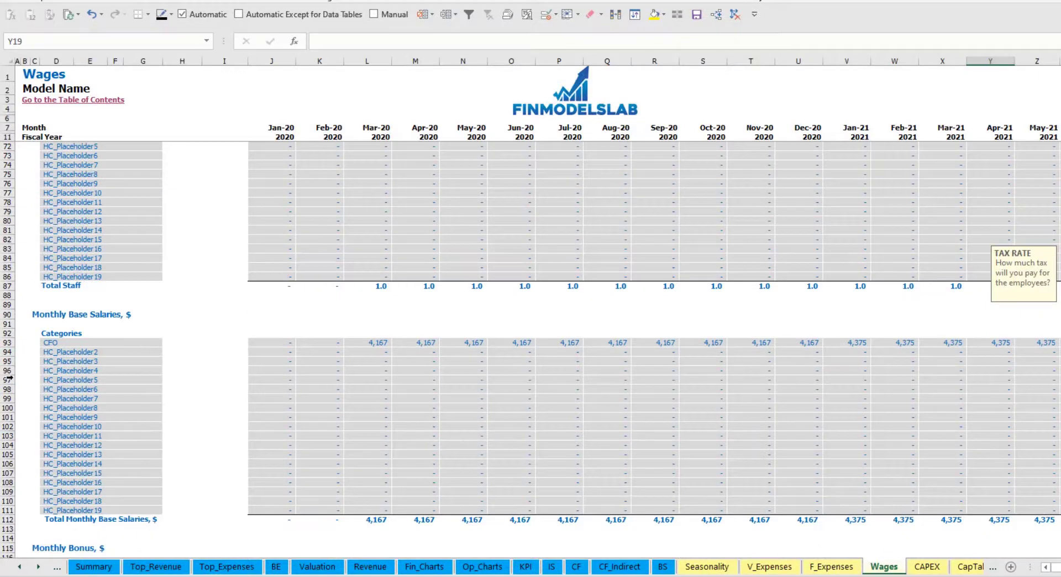
{"action": "left_click", "coordinate": [7, 342]}
{"action": "left_click", "coordinate": [379, 343]}
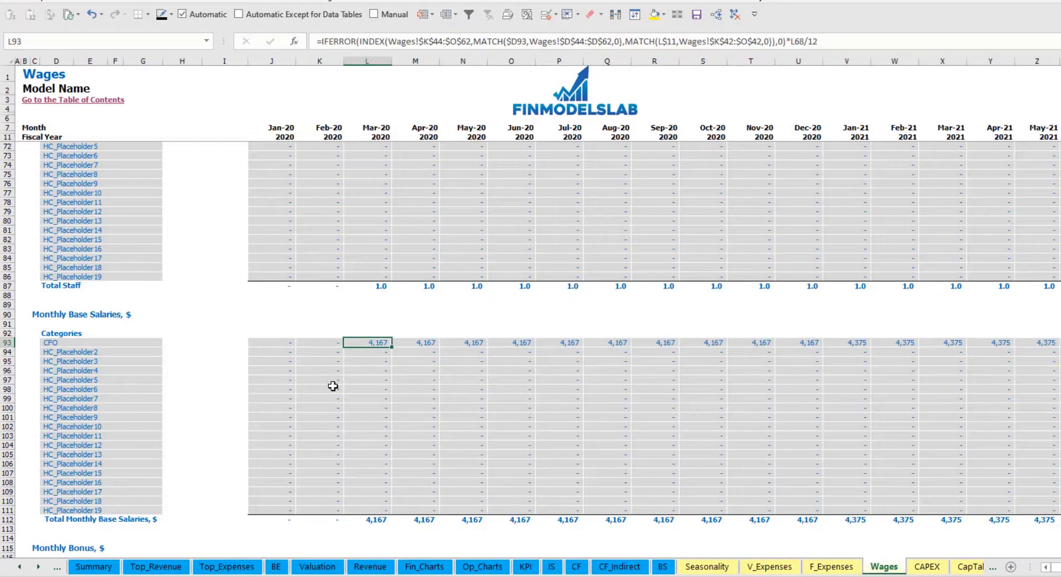
{"action": "scroll", "coordinate": [138, 412], "scroll_direction": "down", "scroll_amount": 7}
{"action": "left_click", "coordinate": [7, 389]}
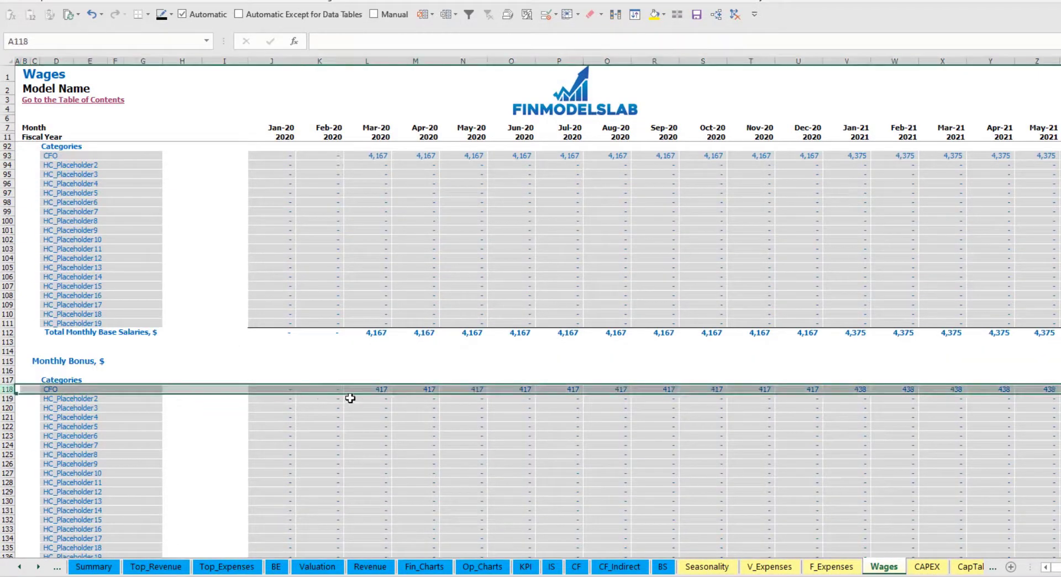
{"action": "left_click", "coordinate": [379, 389]}
{"action": "scroll", "coordinate": [61, 404], "scroll_direction": "down", "scroll_amount": 7}
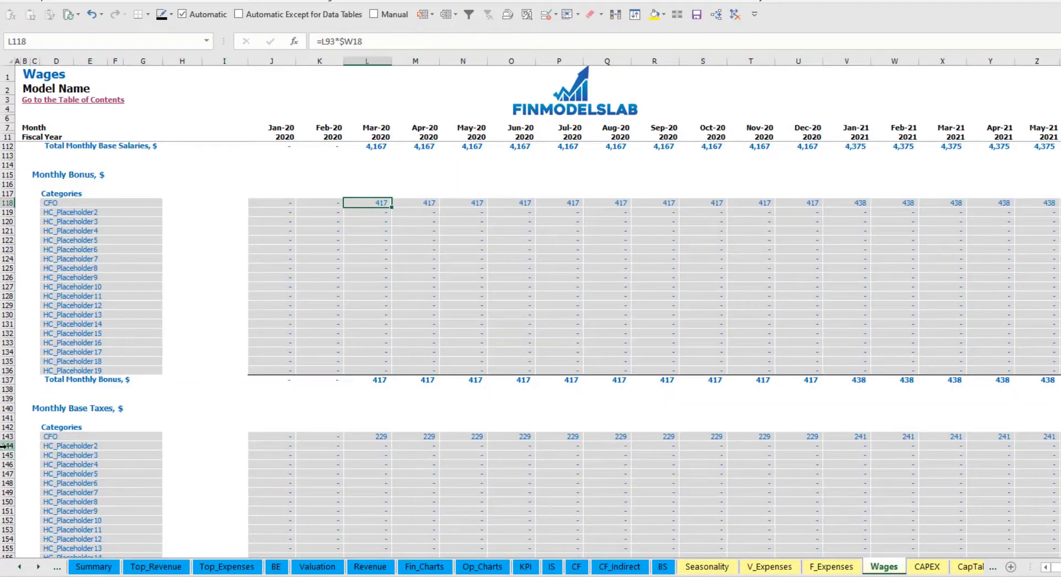
{"action": "left_click", "coordinate": [3, 436]}
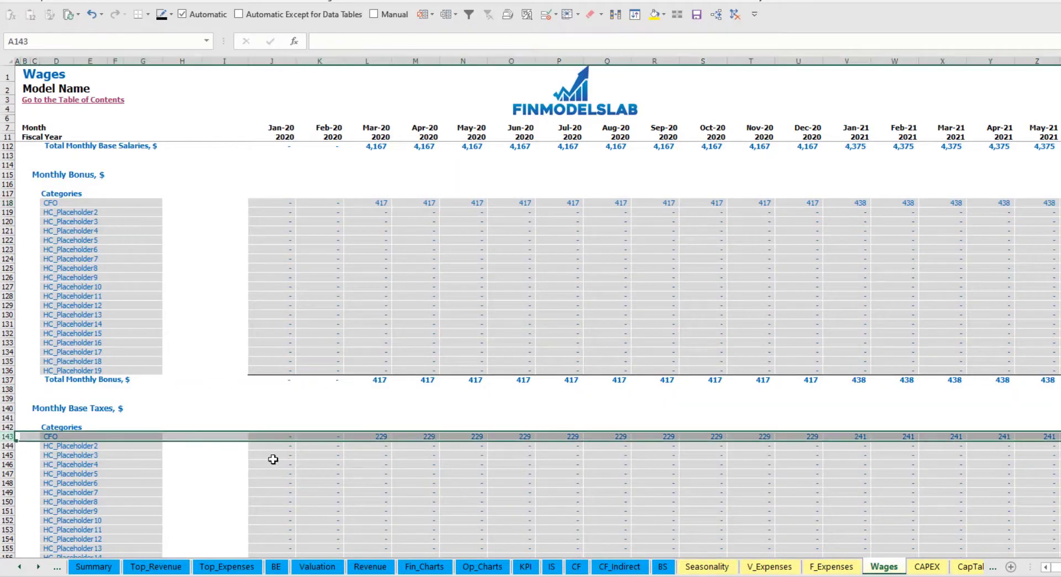
- Name the second position Admin HC in the wages assumptions and set its hire date to Apr-20
{"action": "scroll", "coordinate": [452, 415], "scroll_direction": "up", "scroll_amount": 20}
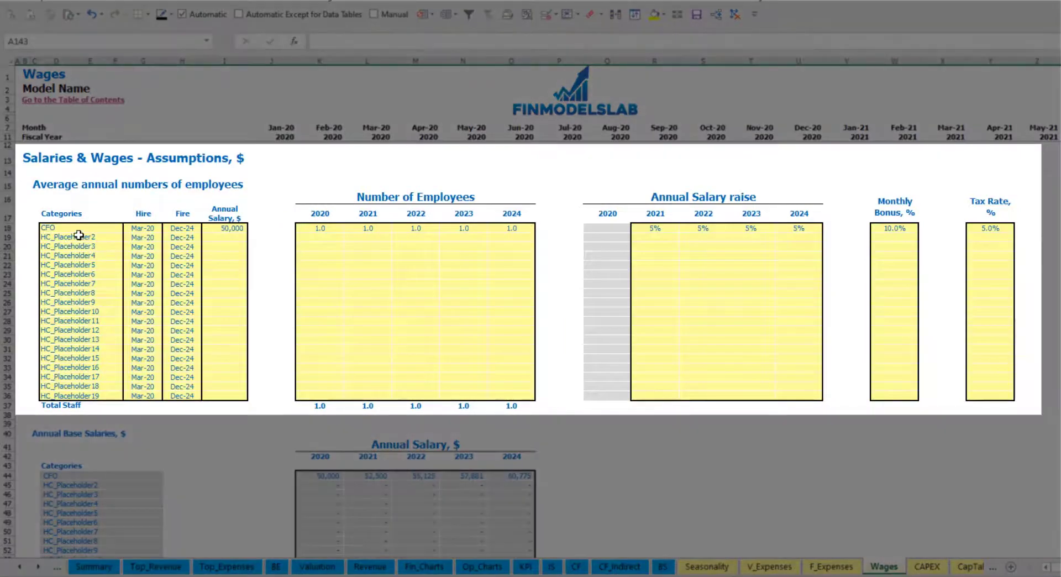
{"action": "left_click", "coordinate": [79, 236]}
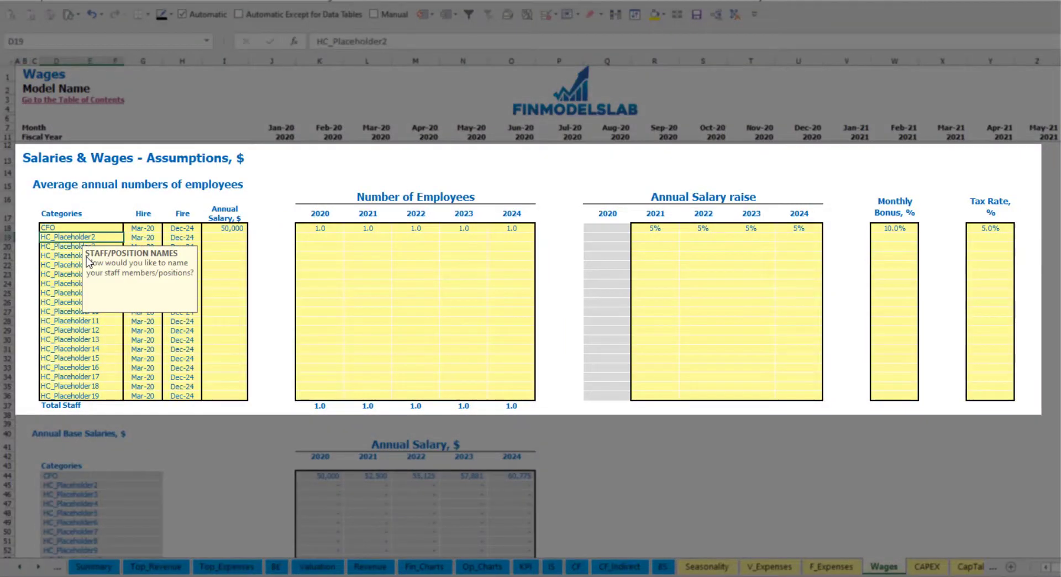
{"action": "type", "text": "Admin HC"}
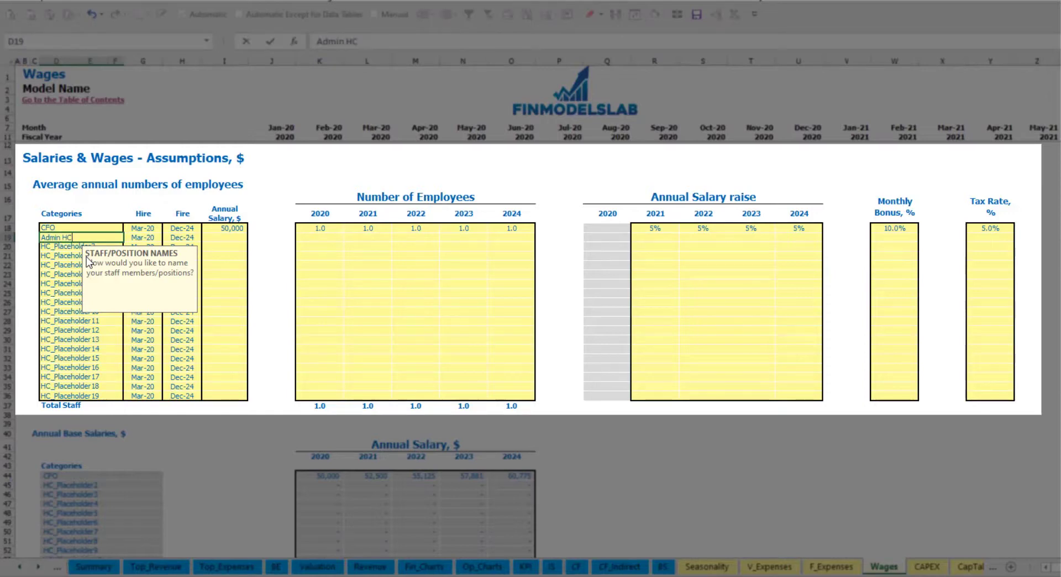
{"action": "key", "text": "Return"}
{"action": "left_click", "coordinate": [151, 238]}
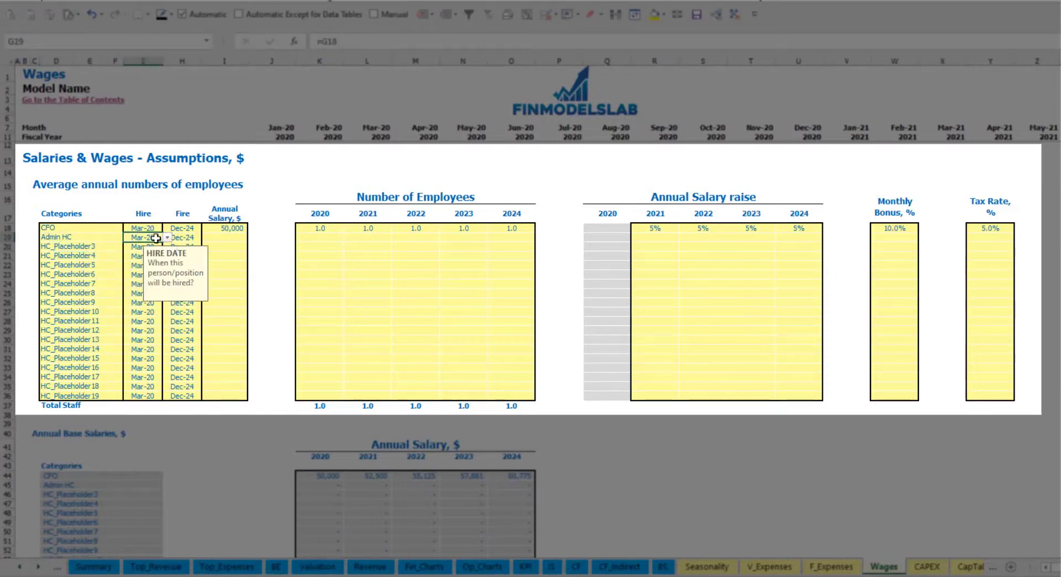
{"action": "left_click", "coordinate": [167, 238]}
{"action": "left_click", "coordinate": [153, 263]}
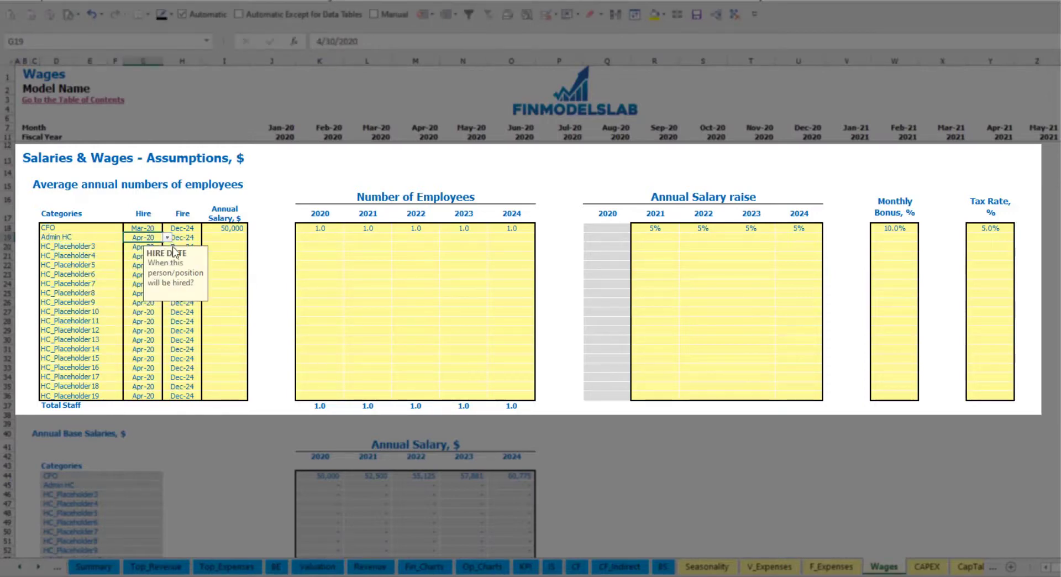
- Check Admin HC's fire date and set the position's annual salary to 30,000
{"action": "left_click", "coordinate": [193, 238]}
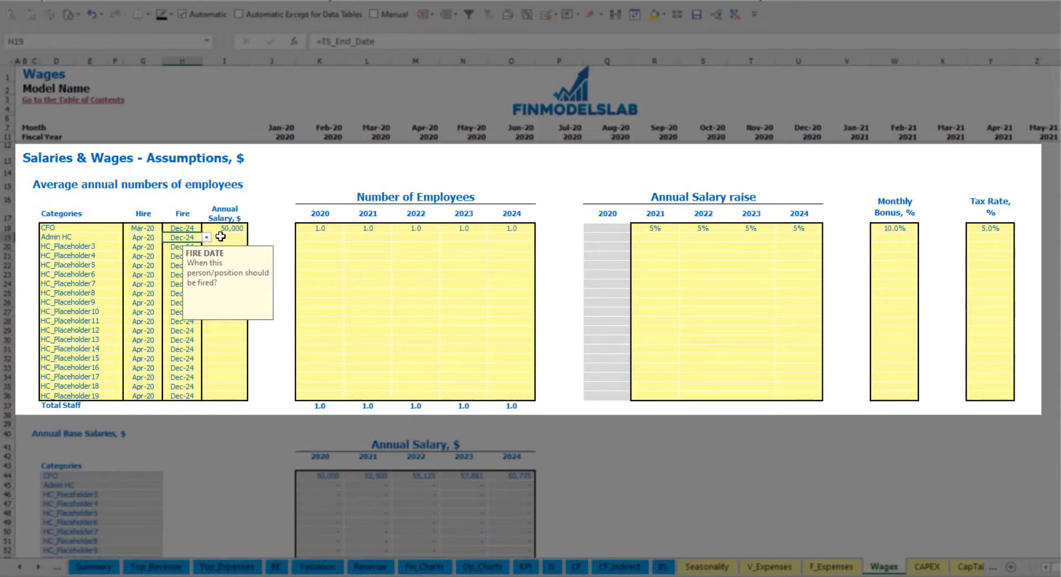
{"action": "left_click", "coordinate": [221, 236]}
{"action": "type", "text": "30000"}
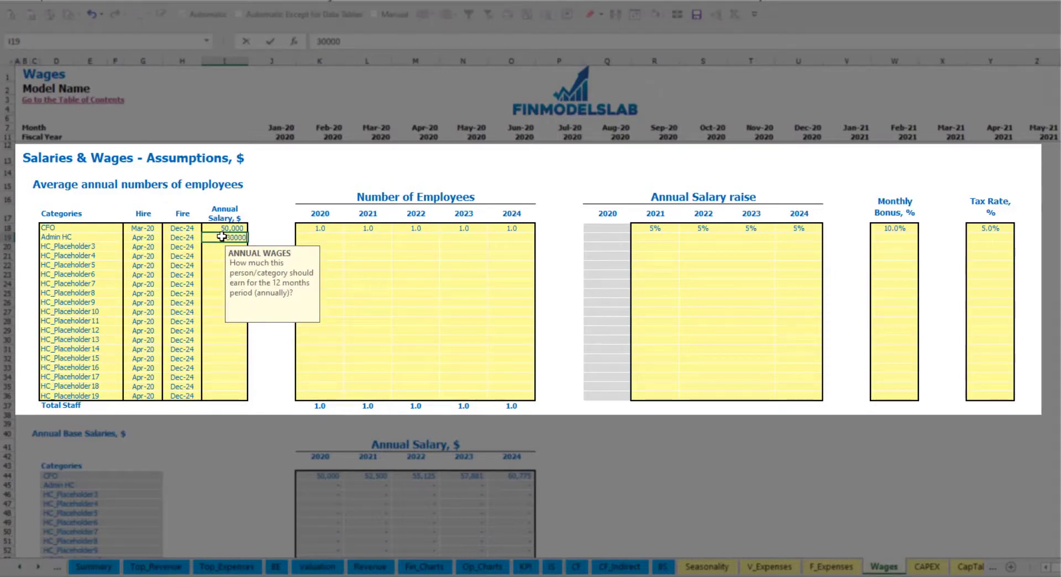
{"action": "key", "text": "Return"}
- Enter Admin HC's number of employees as 2, 4, 6, 8 and 10 for 2020 through 2024
{"action": "left_click", "coordinate": [329, 237]}
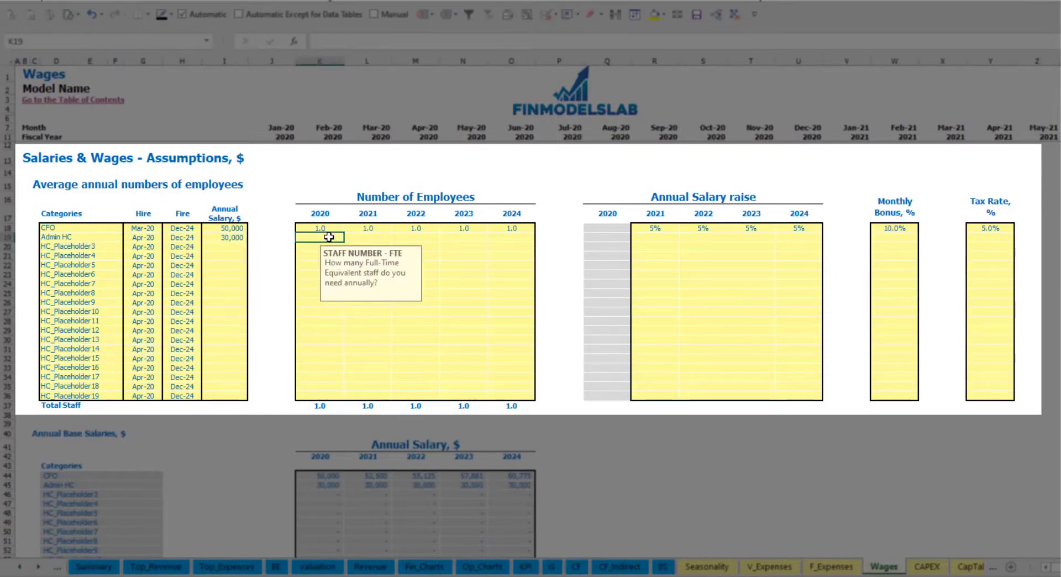
{"action": "key", "text": "Tab"}
{"action": "type", "text": "4"}
{"action": "key", "text": "Tab"}
{"action": "type", "text": "6"}
{"action": "key", "text": "Tab"}
{"action": "type", "text": "8"}
{"action": "key", "text": "Tab"}
{"action": "key", "text": "Tab"}
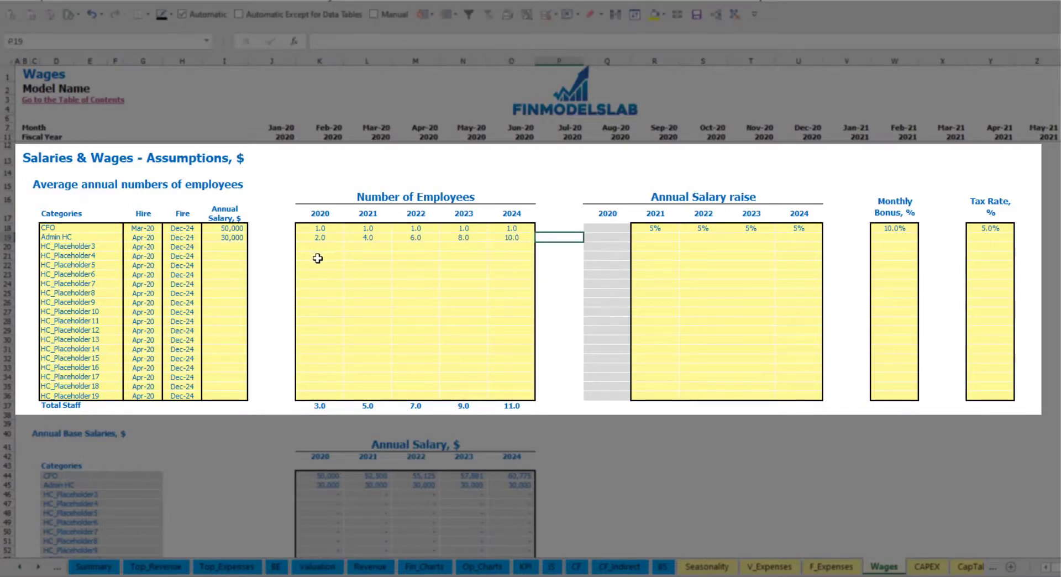
- Enter a 3% annual salary raise for Admin HC in 2021 and copy it to 2022 through 2024
{"action": "left_click", "coordinate": [652, 236]}
{"action": "type", "text": "5%"}
{"action": "key", "text": "ctrl+Return"}
{"action": "key", "text": "ctrl+c"}
{"action": "key", "text": "Right"}
{"action": "key", "text": "shift+Right"}
{"action": "key", "text": "shift+Right"}
{"action": "key", "text": "ctrl+v"}
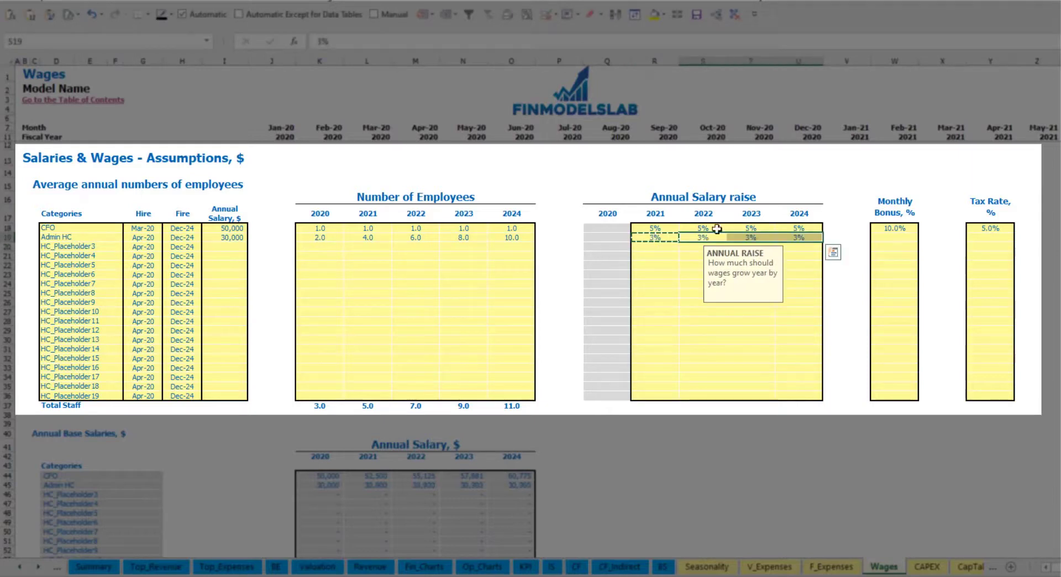
- Set Admin HC's monthly bonus to 5% and tax rate to 5%
{"action": "left_click", "coordinate": [909, 241]}
{"action": "type", "text": "5%"}
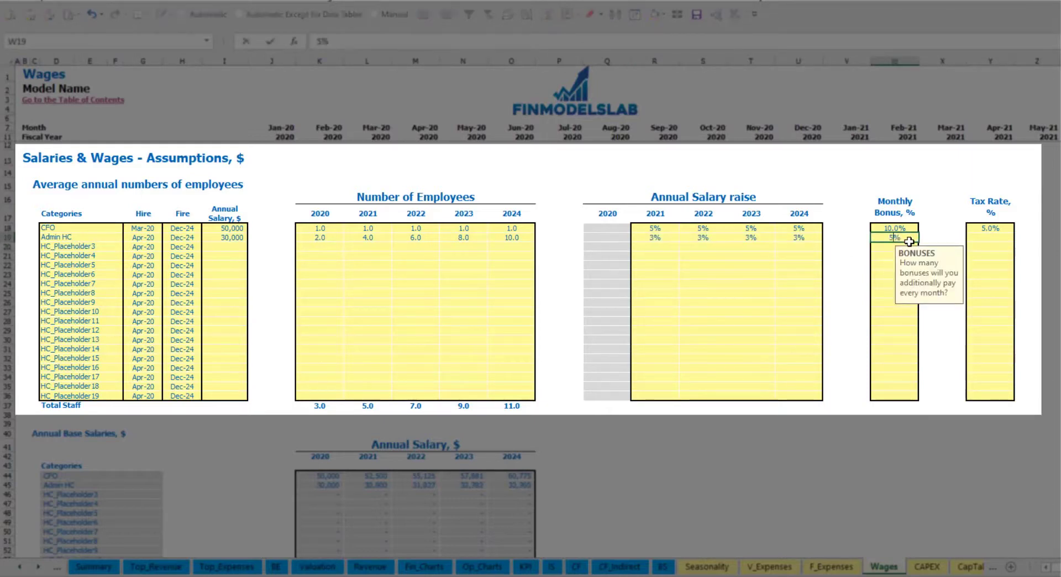
{"action": "key", "text": "Right"}
{"action": "key", "text": "Right"}
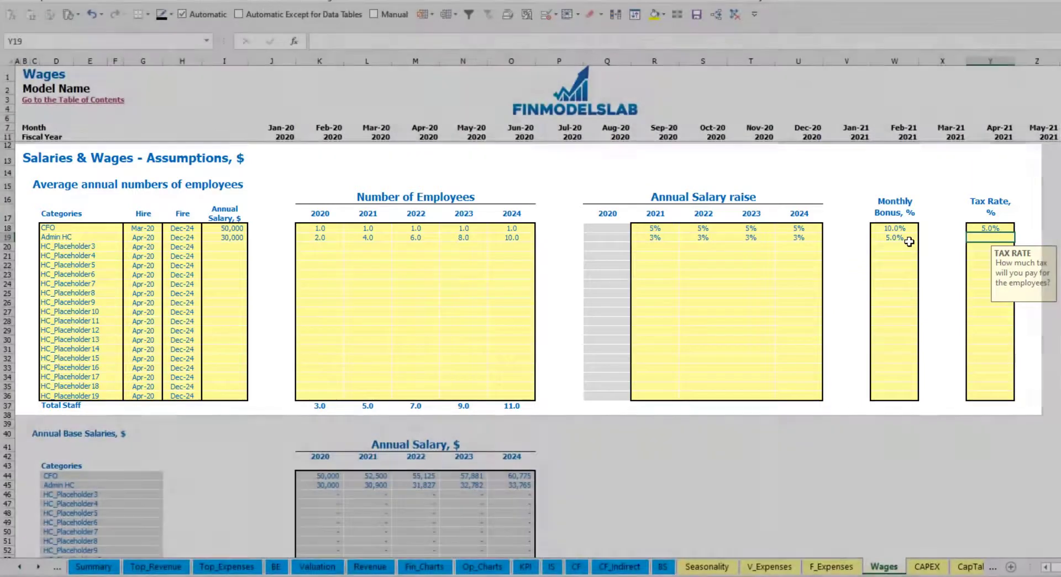
{"action": "type", "text": "5%"}
{"action": "key", "text": "Return"}
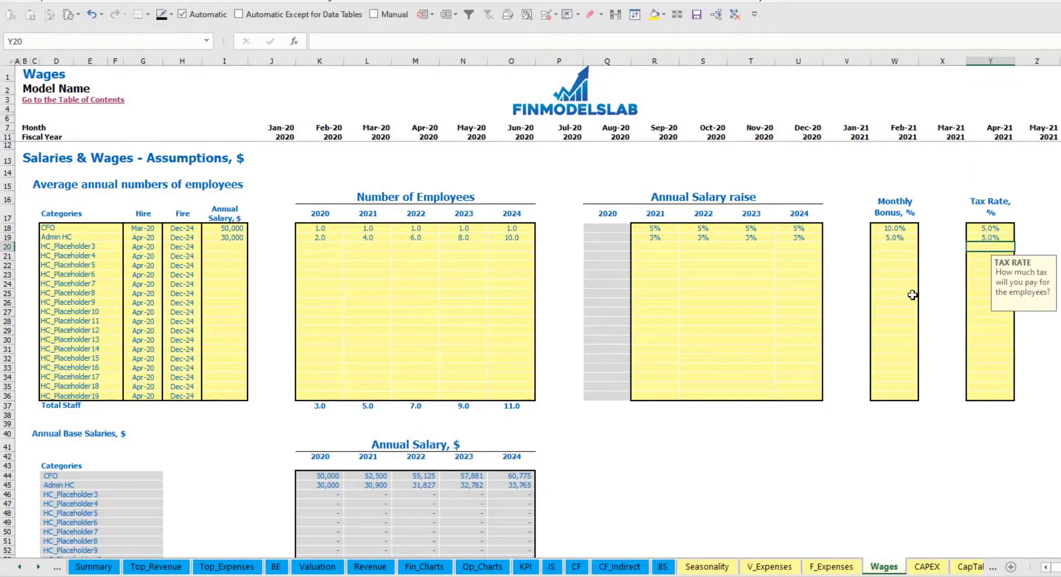
- Examine Admin HC's monthly headcount year by year across the timeline in the Total Staff Numbers table
{"action": "scroll", "coordinate": [406, 344], "scroll_direction": "down", "scroll_amount": 13}
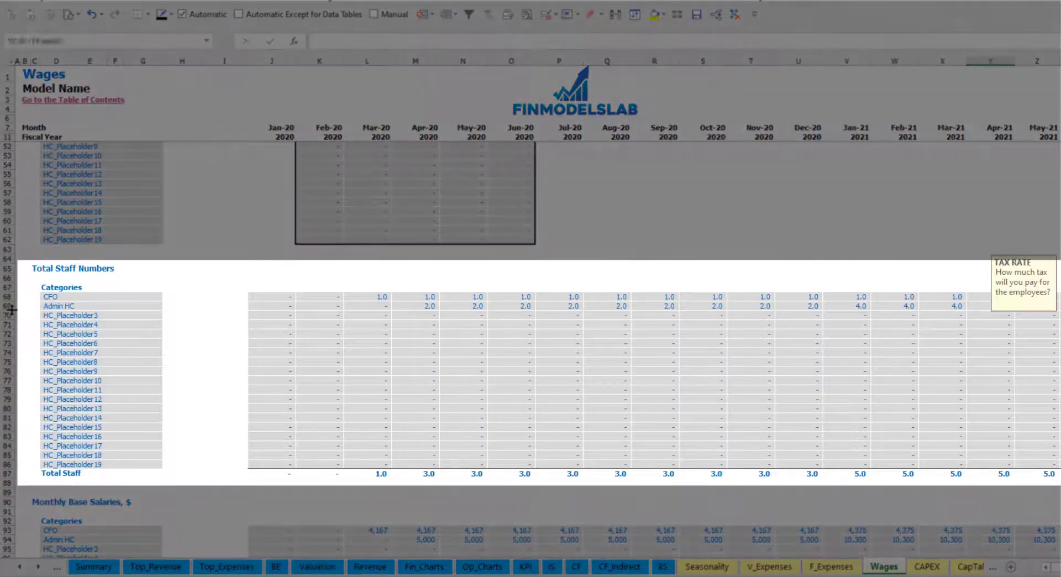
{"action": "left_click", "coordinate": [10, 305]}
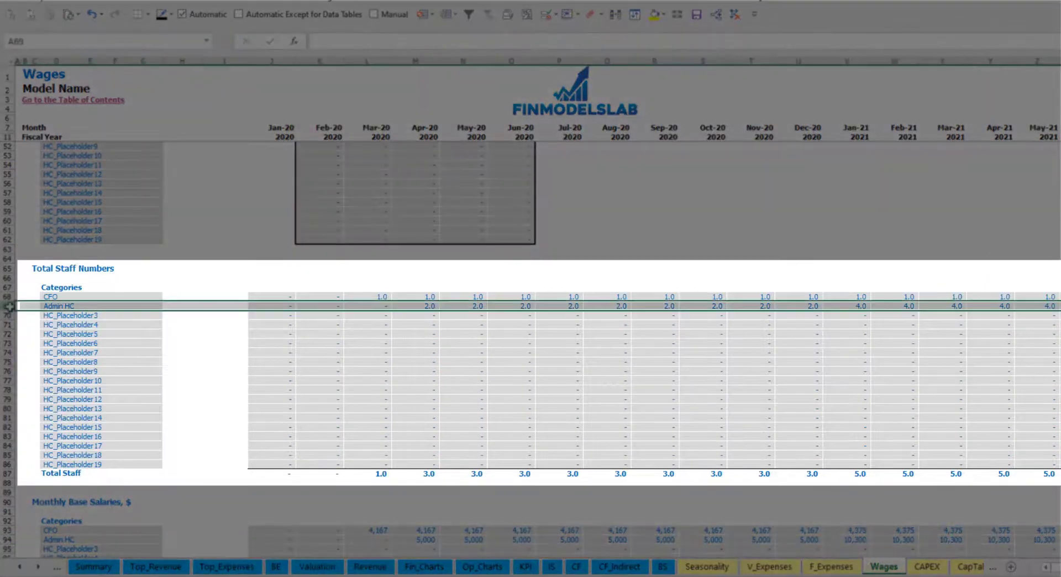
{"action": "left_click", "coordinate": [428, 304]}
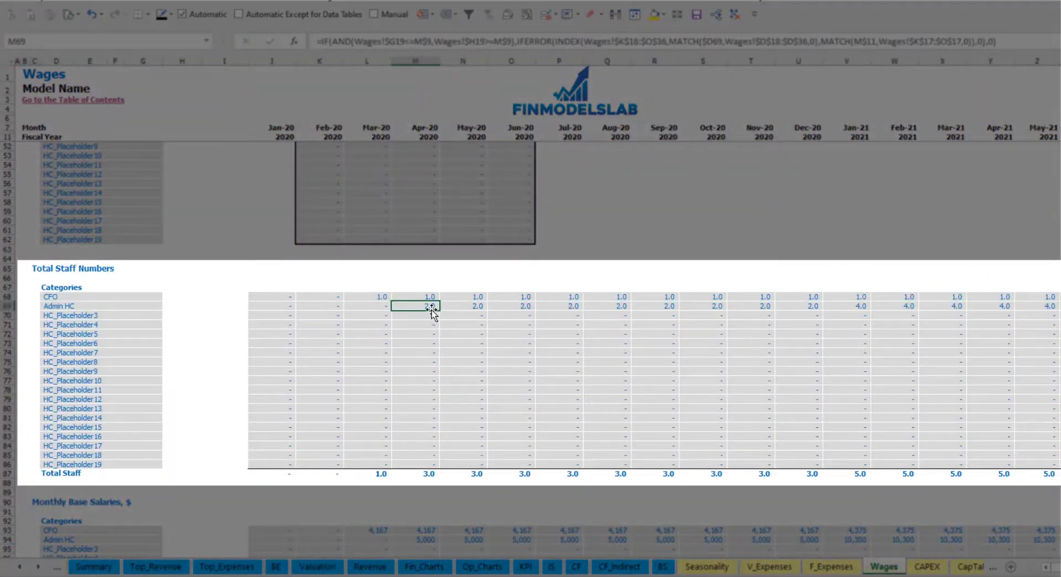
{"action": "left_click_drag", "start_coordinate": [427, 305], "coordinate": [813, 305]}
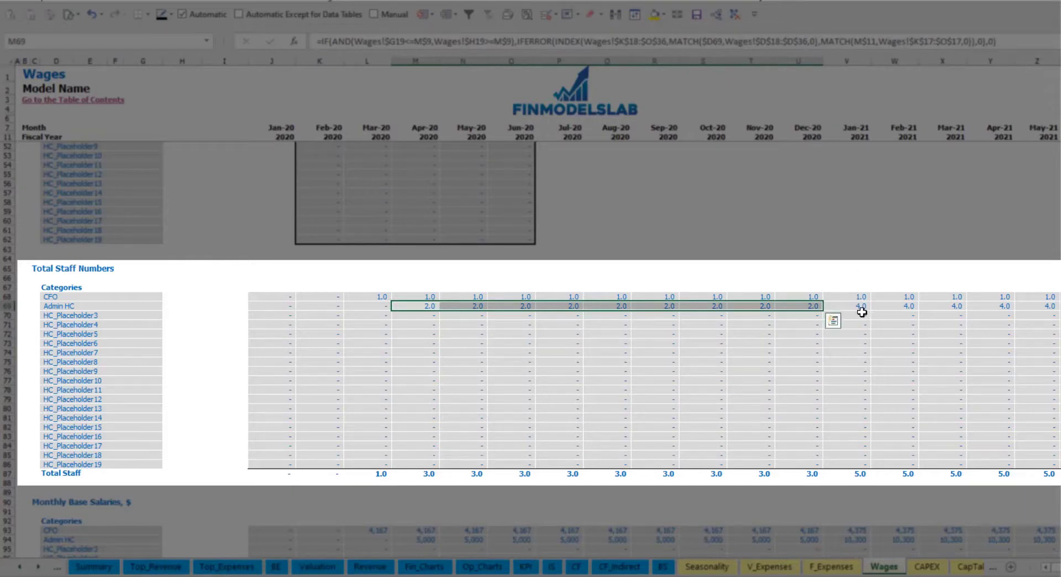
{"action": "left_click", "coordinate": [865, 305]}
{"action": "left_click_drag", "start_coordinate": [865, 306], "coordinate": [1060, 306]}
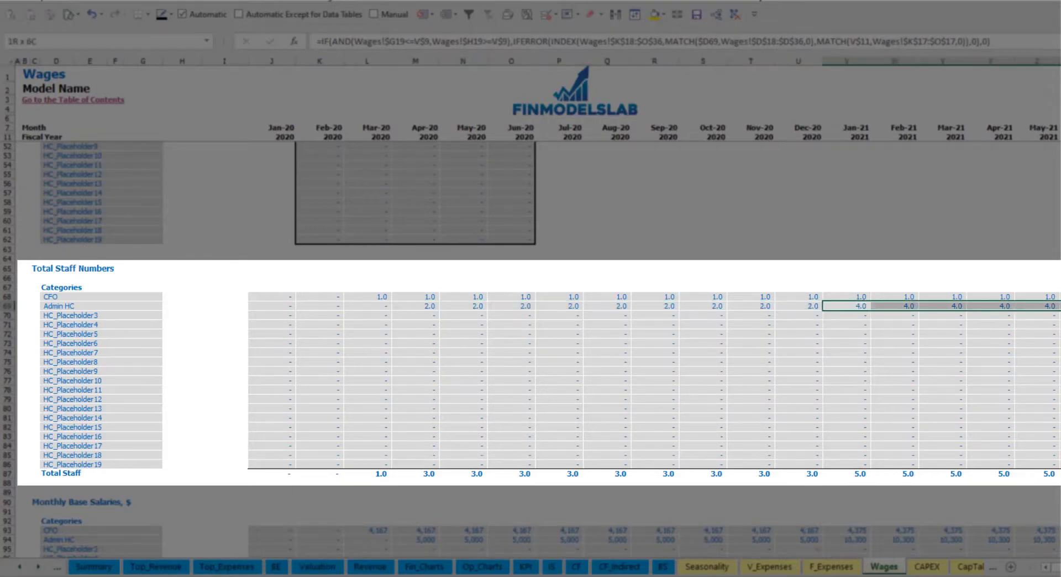
{"action": "scroll", "coordinate": [530, 309], "scroll_direction": "right", "scroll_amount": 10}
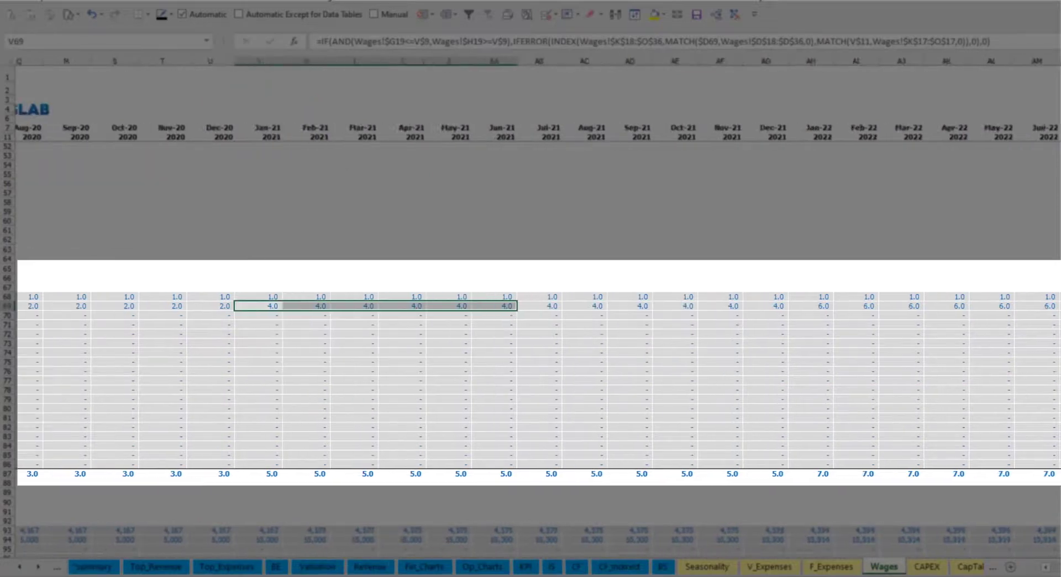
{"action": "scroll", "coordinate": [1047, 362], "scroll_direction": "right", "scroll_amount": 1}
{"action": "left_click", "coordinate": [968, 305]}
{"action": "scroll", "coordinate": [877, 300], "scroll_direction": "right", "scroll_amount": 6}
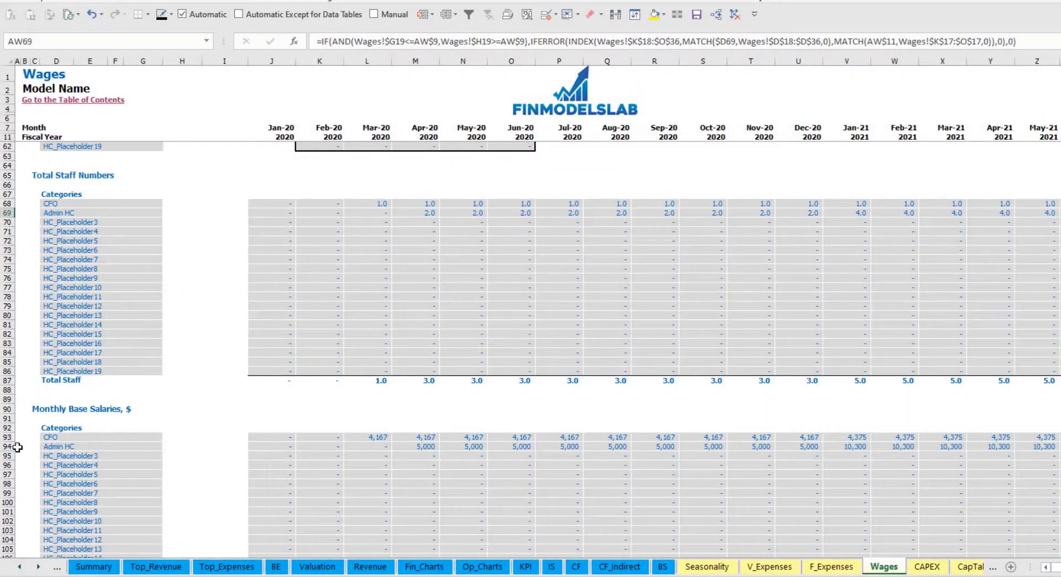
- Compare Admin HC's monthly base salaries with its headcount, and review the monthly bonus and base tax tables
{"action": "left_click", "coordinate": [9, 447]}
{"action": "left_click", "coordinate": [421, 447]}
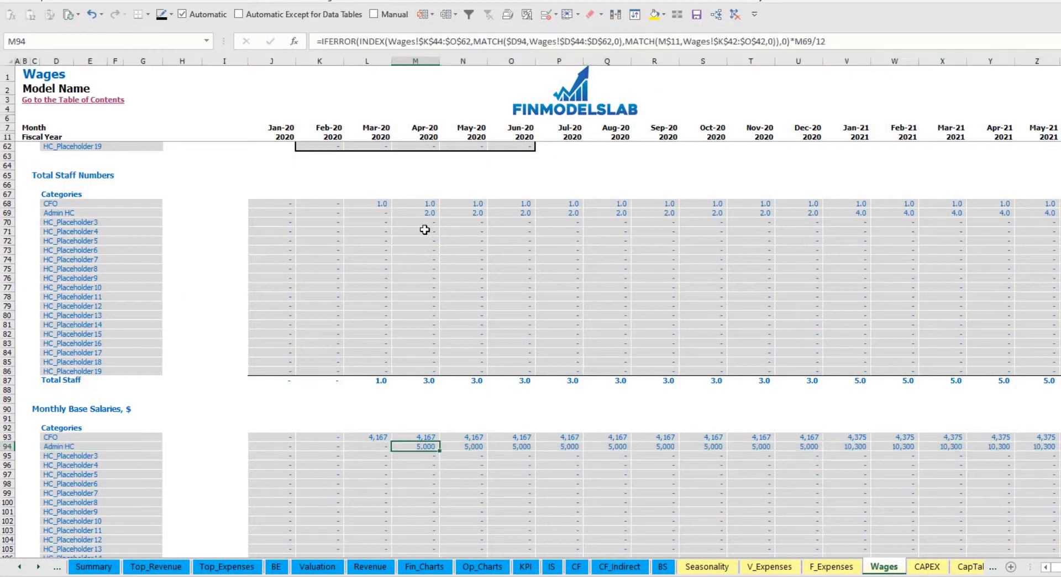
{"action": "left_click", "coordinate": [424, 213]}
{"action": "left_click", "coordinate": [1038, 213]}
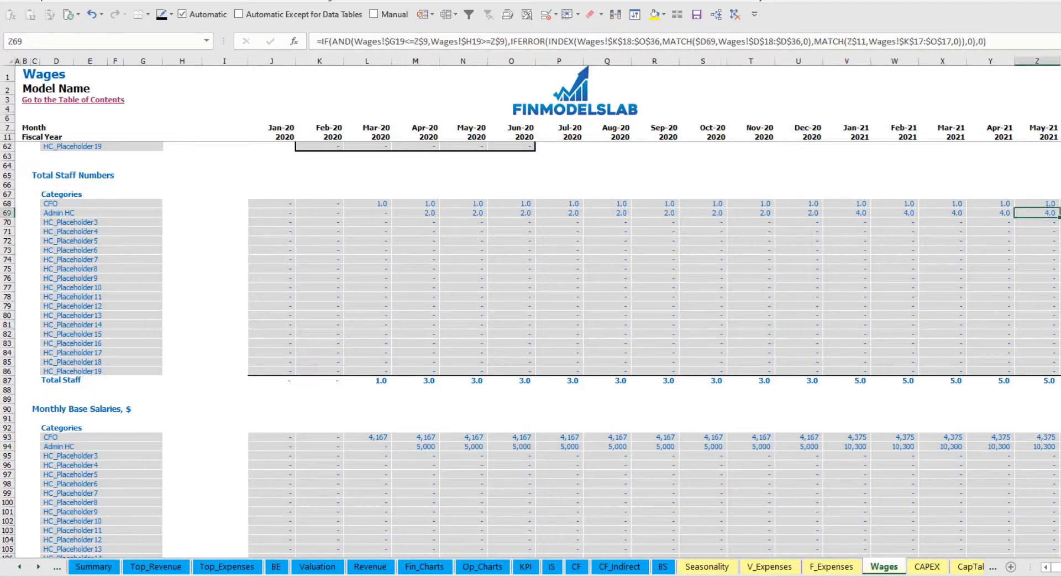
{"action": "left_click", "coordinate": [1045, 448]}
{"action": "scroll", "coordinate": [514, 470], "scroll_direction": "down", "scroll_amount": 10}
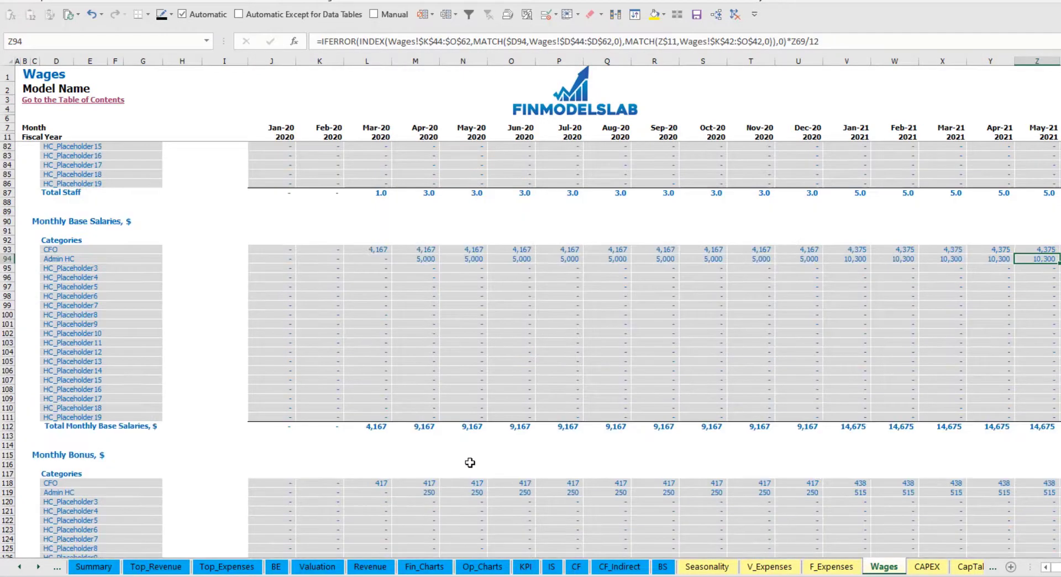
{"action": "scroll", "coordinate": [367, 410], "scroll_direction": "down", "scroll_amount": 7}
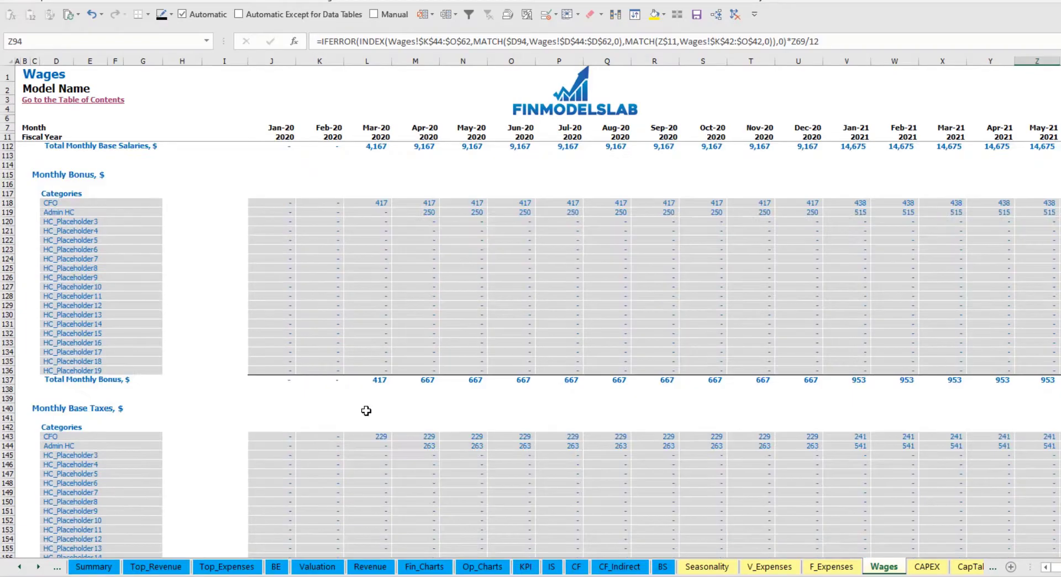
{"action": "scroll", "coordinate": [250, 433], "scroll_direction": "down", "scroll_amount": 3}
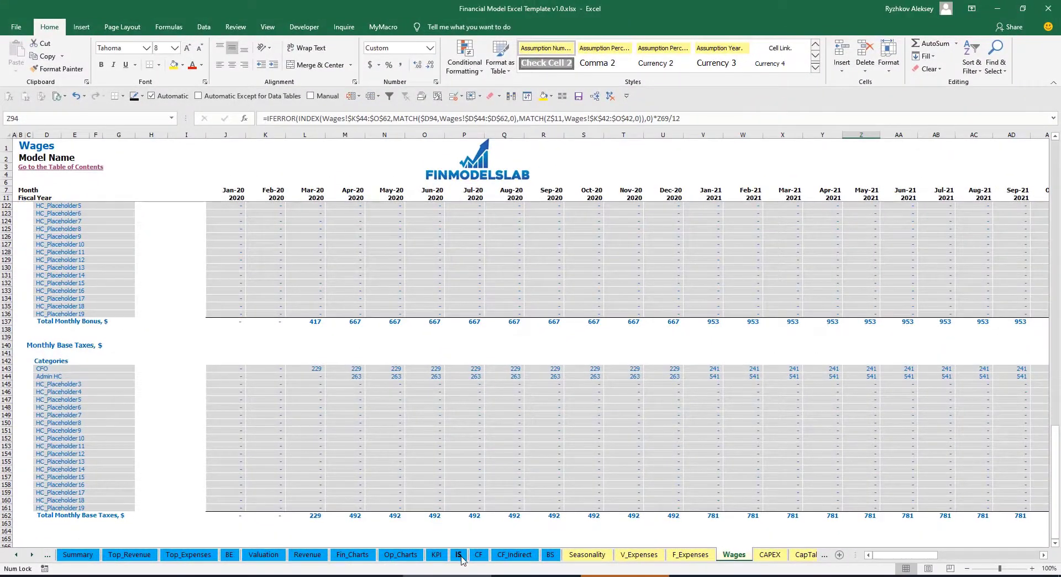
- Expand the Salary and Wages group on the Income Statement sheet and review the CFO, Admin HC and placeholder rows
{"action": "left_click", "coordinate": [459, 555]}
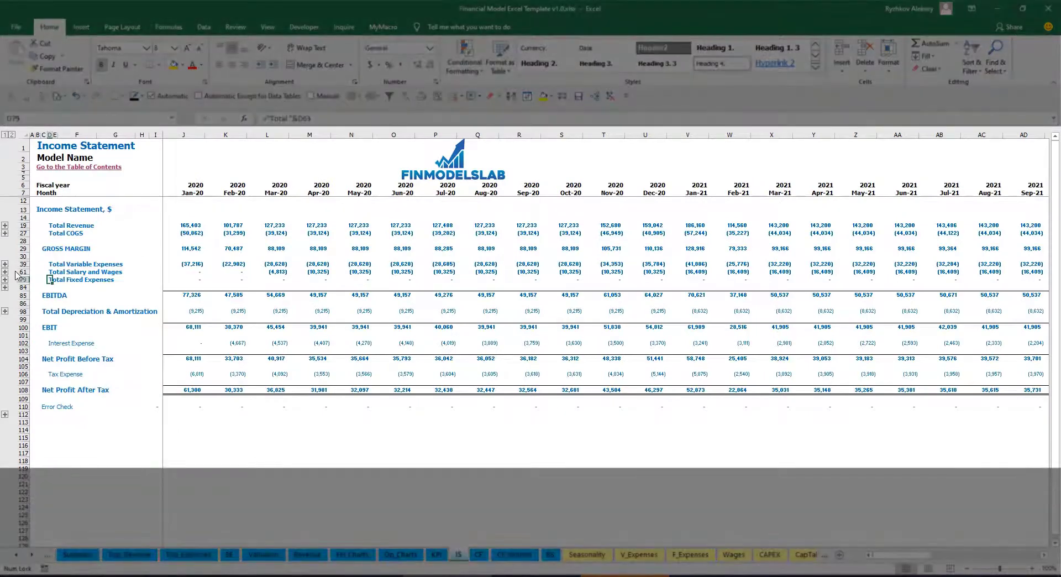
{"action": "left_click", "coordinate": [5, 271]}
{"action": "left_click", "coordinate": [167, 286]}
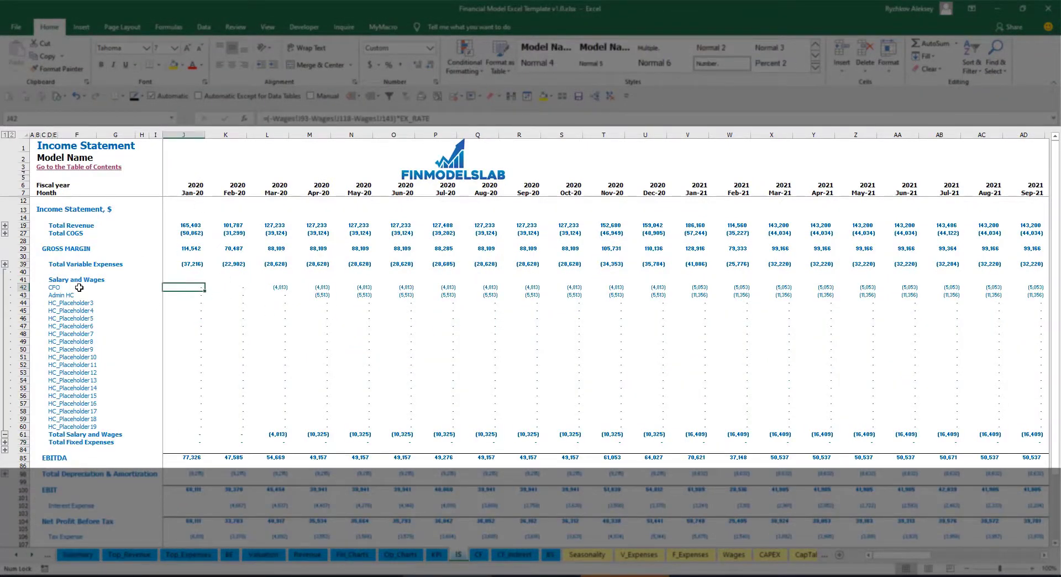
{"action": "left_click_drag", "start_coordinate": [55, 285], "coordinate": [54, 426]}
{"action": "left_click", "coordinate": [95, 295]}
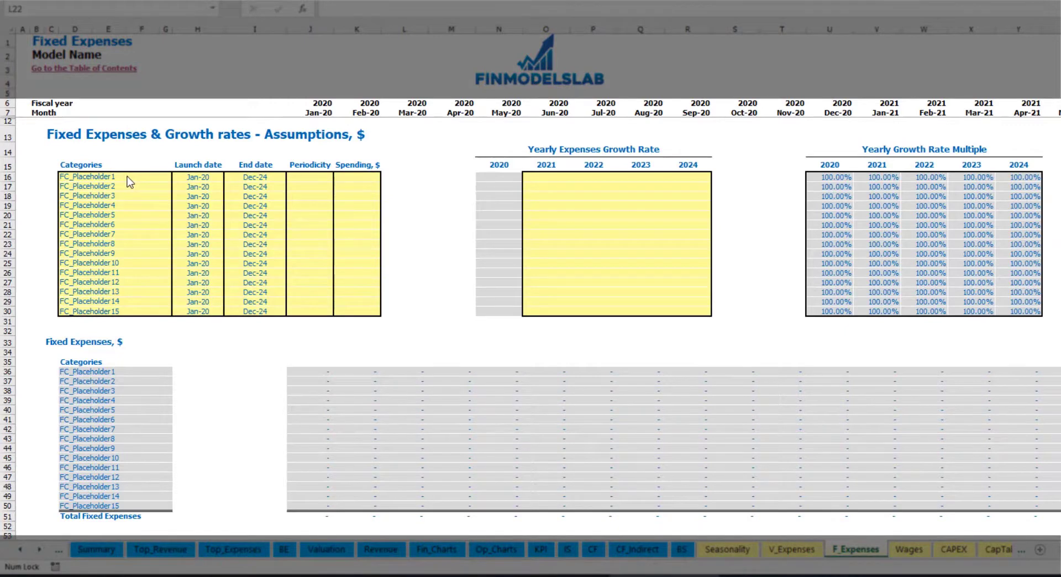
- Name the first fixed expense category Utilities in the assumptions of the F_Expenses sheet
{"action": "left_click", "coordinate": [118, 176]}
{"action": "type", "text": "Utilities"}
{"action": "key", "text": "Return"}
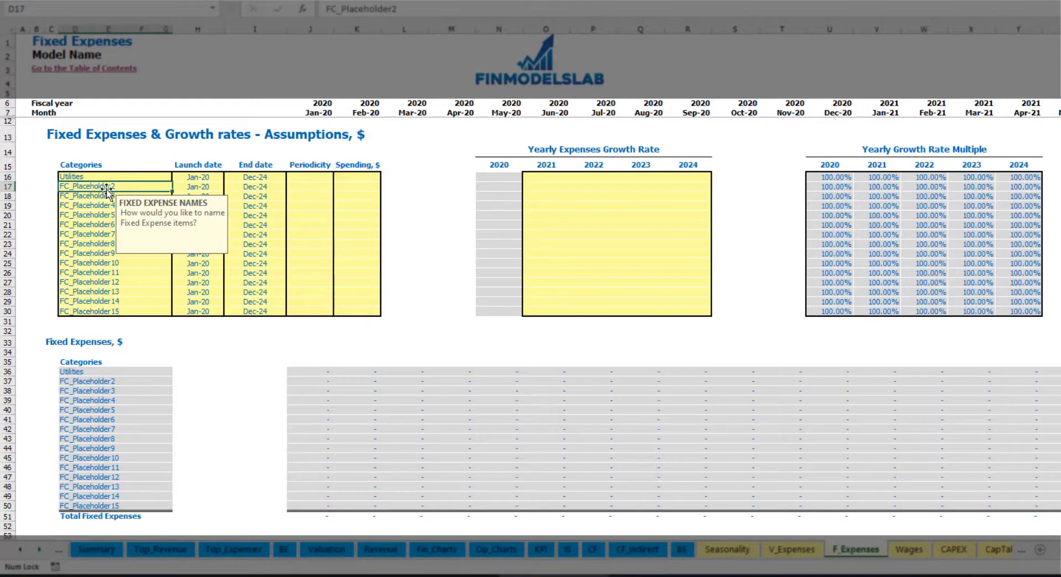
- Set the Utilities launch date to Mar-20 and check its end date against the monthly timeline
{"action": "left_click", "coordinate": [200, 176]}
{"action": "left_click", "coordinate": [228, 176]}
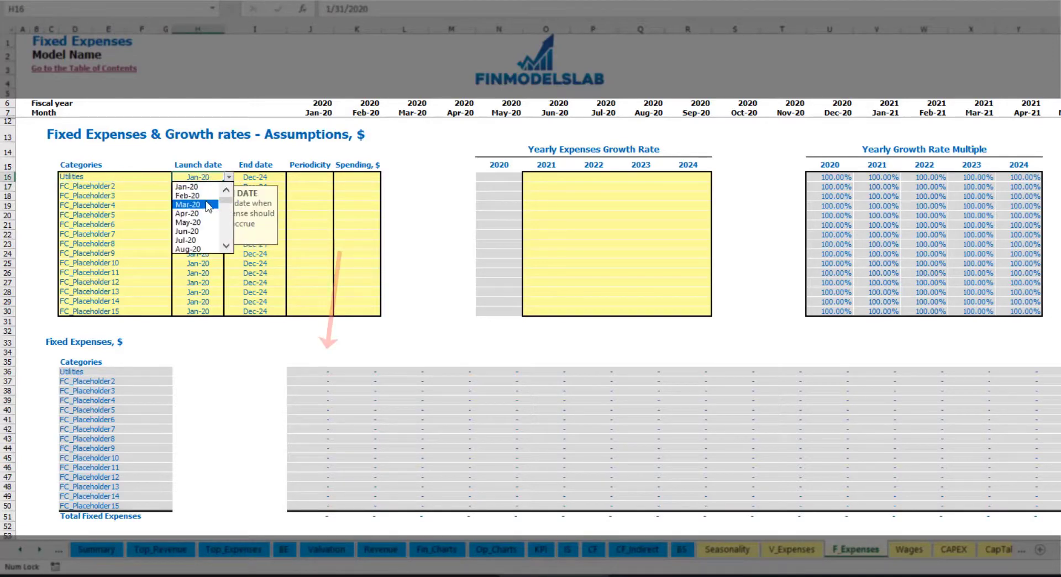
{"action": "left_click", "coordinate": [208, 206]}
{"action": "left_click", "coordinate": [266, 176]}
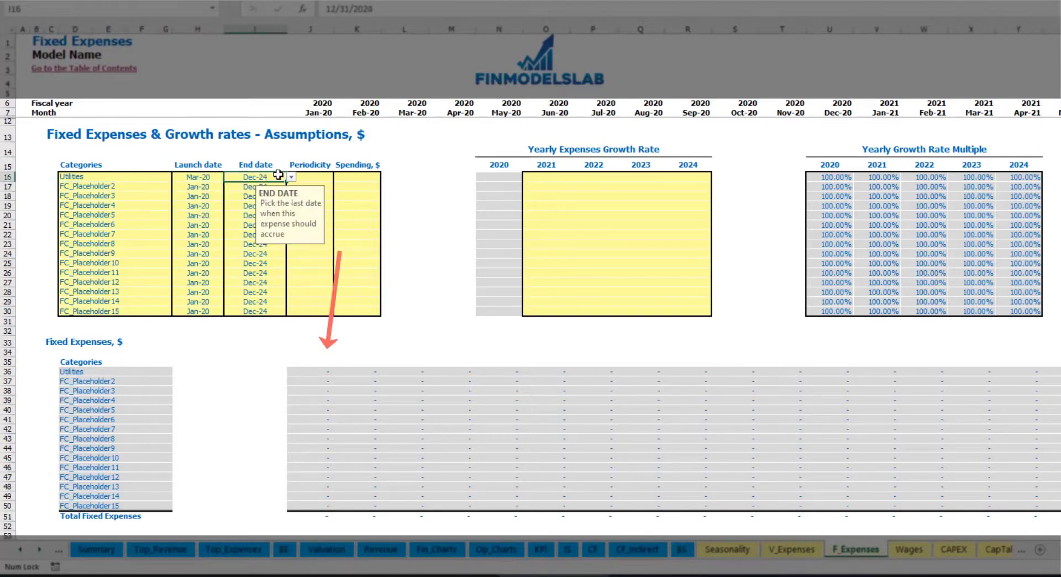
{"action": "left_click", "coordinate": [318, 113]}
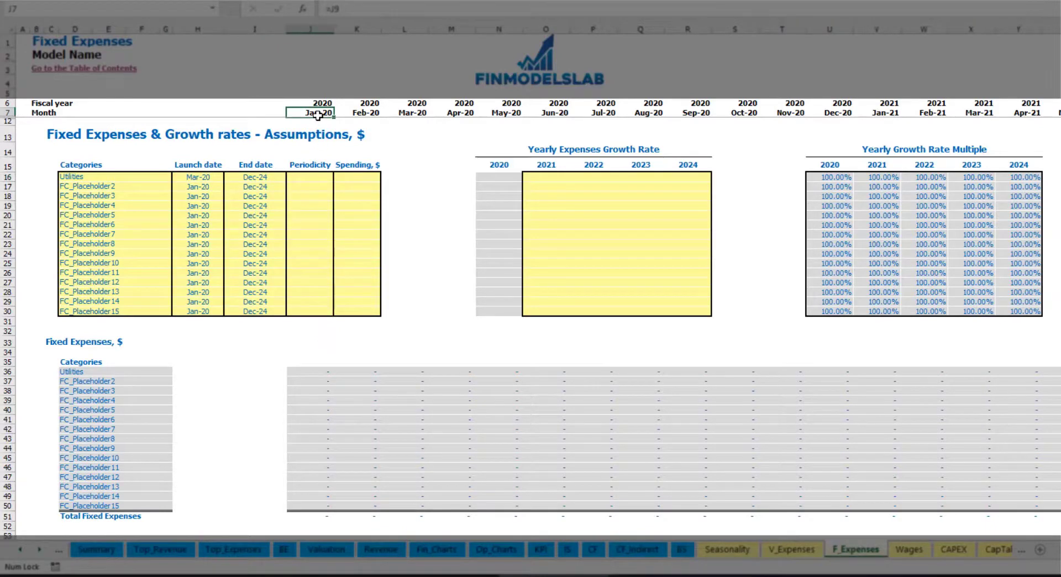
{"action": "key", "text": "ctrl+Right"}
{"action": "key", "text": "ctrl+Left"}
{"action": "key", "text": "ctrl+Left"}
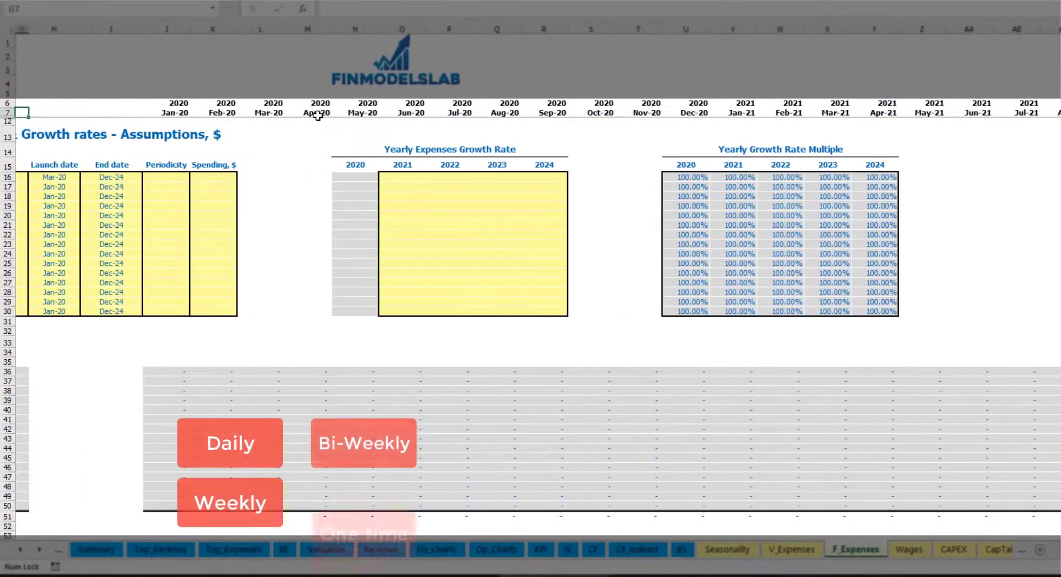
- Set the Utilities expense to Daily periodicity with a spending of 50
{"action": "left_click", "coordinate": [331, 177]}
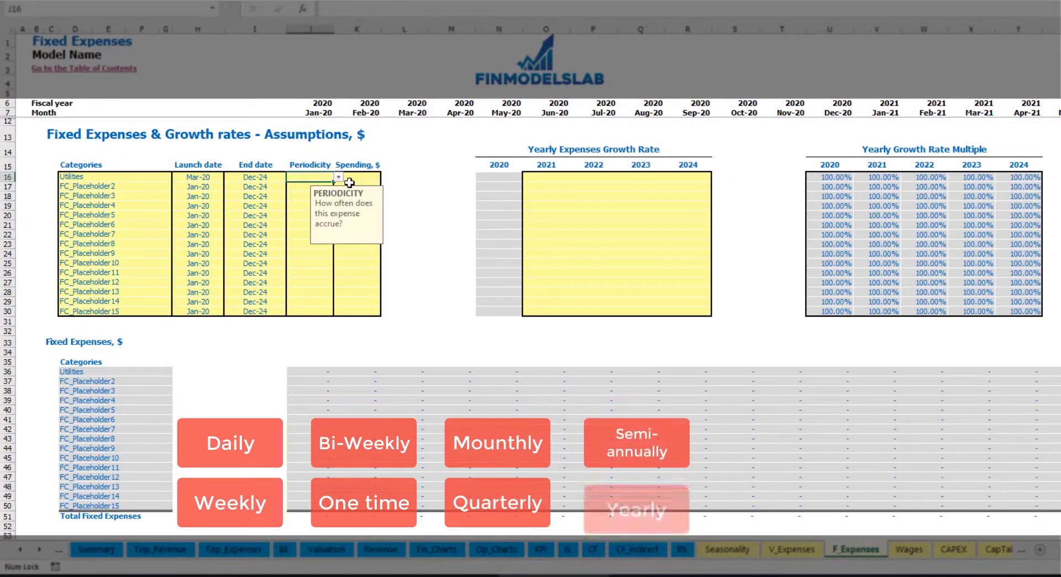
{"action": "left_click", "coordinate": [338, 177]}
{"action": "left_click", "coordinate": [325, 195]}
{"action": "key", "text": "Tab"}
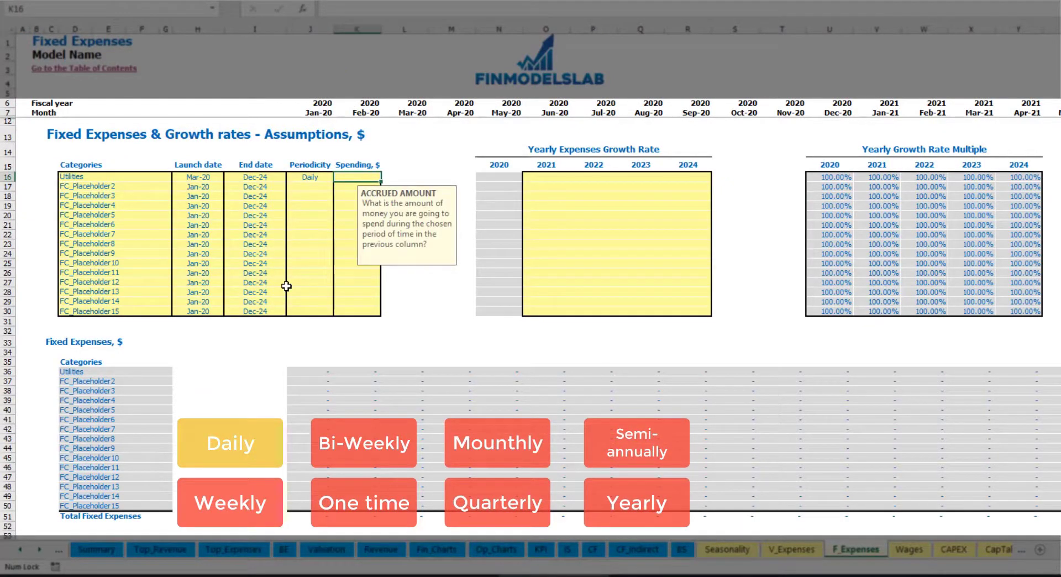
{"action": "type", "text": "5"}
{"action": "key", "text": "Return"}
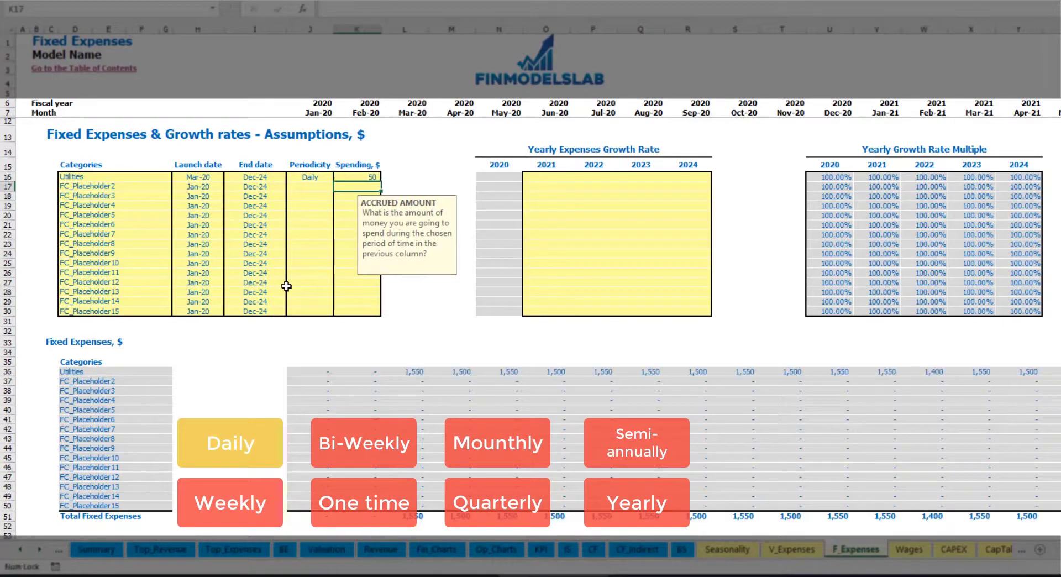
- Compare the monthly Utilities amounts for March, April and May 2020 in the Fixed Expenses table
{"action": "left_click", "coordinate": [412, 374]}
{"action": "left_click", "coordinate": [458, 377]}
{"action": "left_click", "coordinate": [515, 374]}
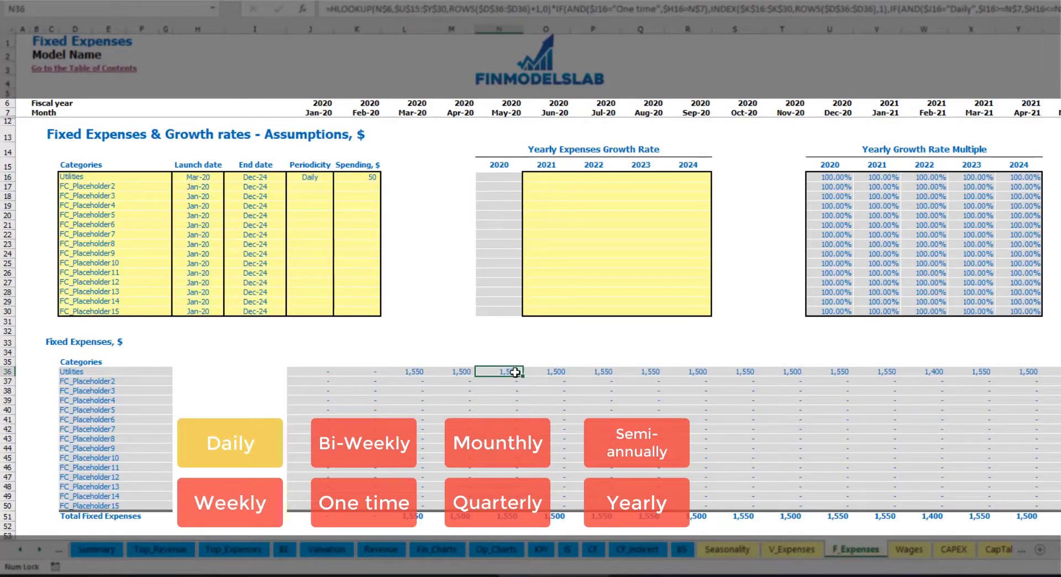
{"action": "left_click", "coordinate": [415, 364]}
{"action": "left_click", "coordinate": [425, 374]}
{"action": "left_click", "coordinate": [445, 373]}
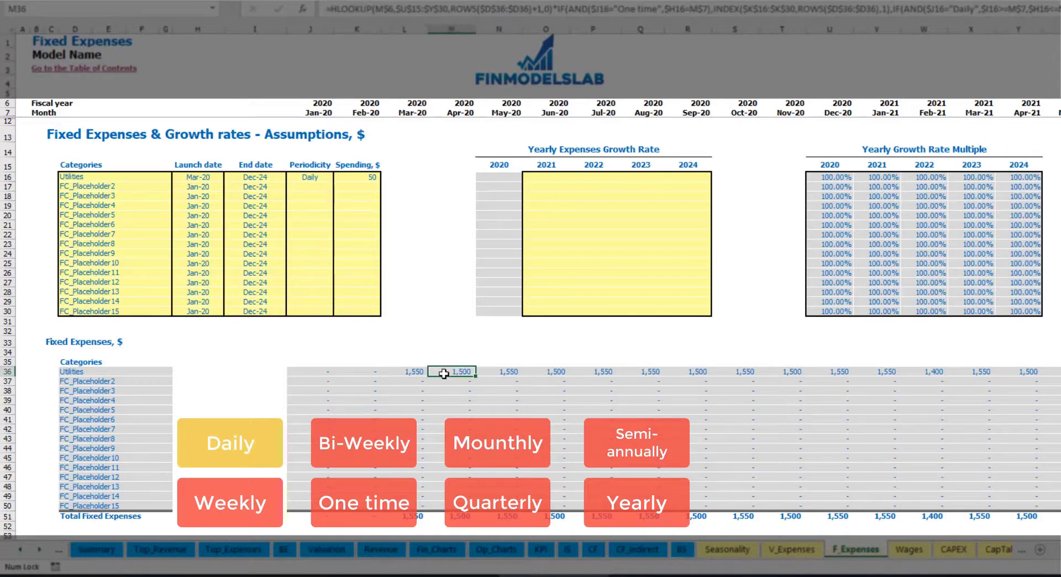
{"action": "left_click", "coordinate": [411, 113]}
{"action": "left_click", "coordinate": [417, 372]}
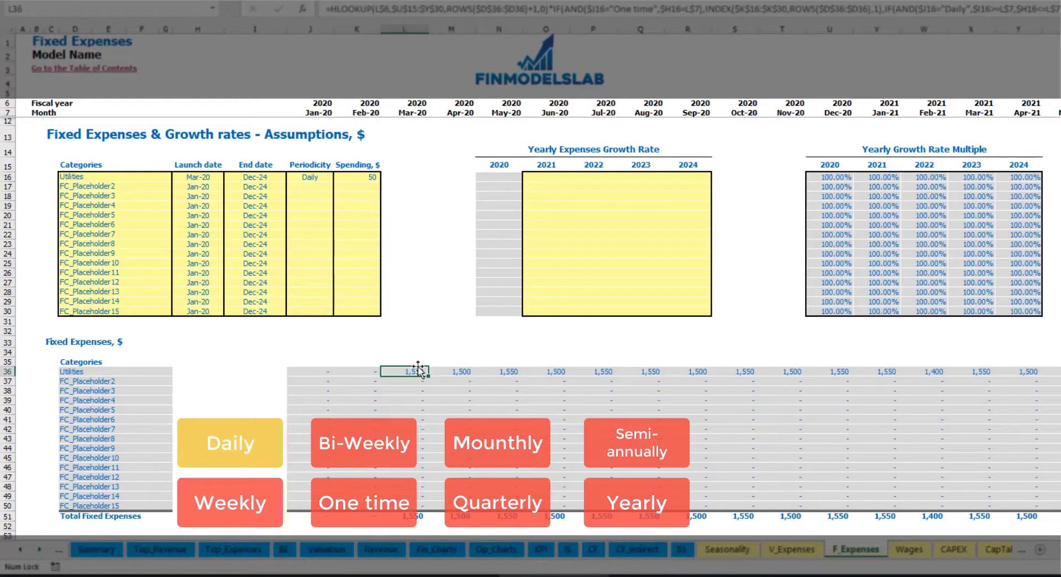
{"action": "left_click", "coordinate": [462, 372]}
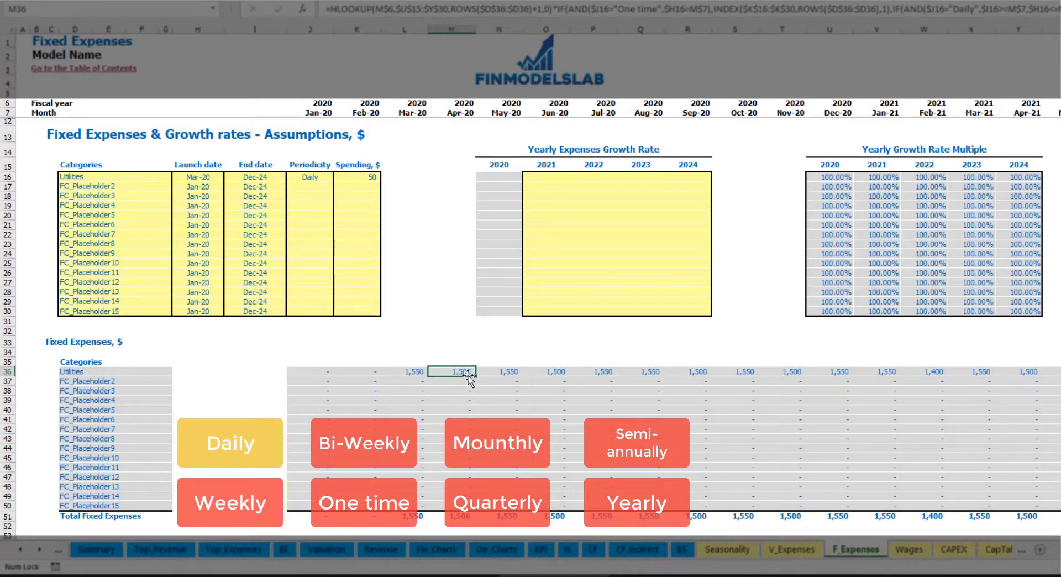
- Enter a 5% yearly expenses growth rate for Utilities in 2021 and copy it across 2022 to 2024
{"action": "left_click", "coordinate": [553, 179]}
{"action": "type", "text": "5%"}
{"action": "key", "text": "Return"}
{"action": "key", "text": "Up"}
{"action": "key", "text": "ctrl+c"}
{"action": "key", "text": "Right"}
{"action": "key", "text": "shift+Right"}
{"action": "key", "text": "shift+Right"}
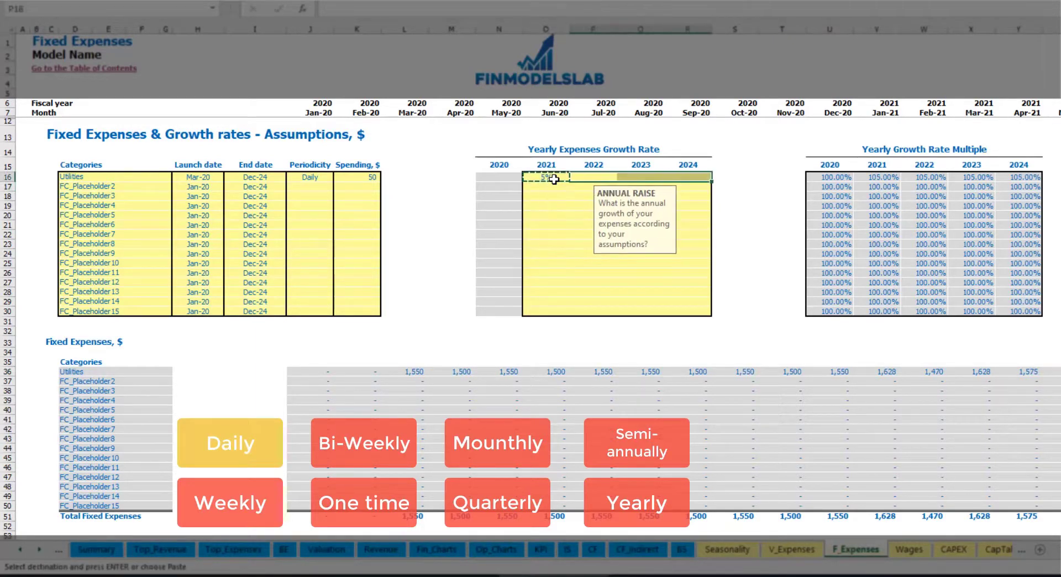
{"action": "key", "text": "ctrl+v"}
{"action": "left_click_drag", "start_coordinate": [555, 178], "coordinate": [689, 178]}
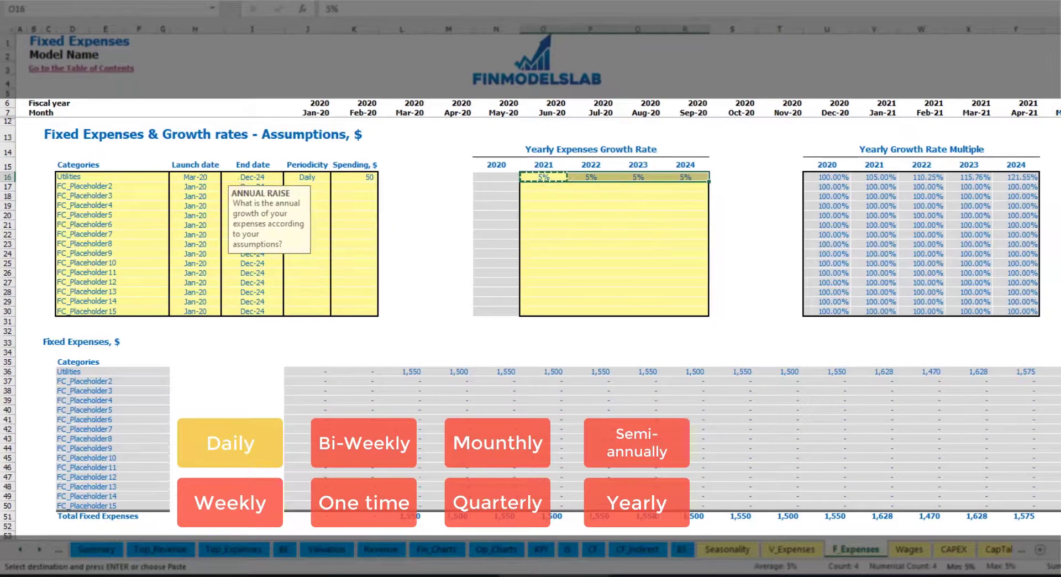
{"action": "scroll", "coordinate": [986, 535], "scroll_direction": "right", "scroll_amount": 10}
{"action": "scroll", "coordinate": [986, 535], "scroll_direction": "left", "scroll_amount": 10}
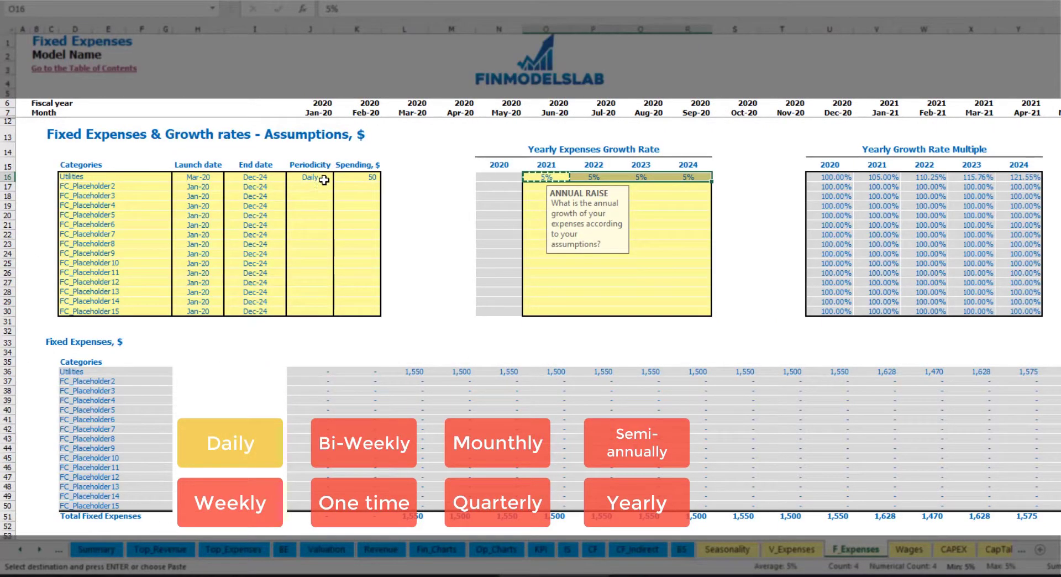
- Name the second fixed expense category Advertising
{"action": "left_click", "coordinate": [125, 185]}
{"action": "key", "text": "Escape"}
{"action": "type", "text": "Adverti"}
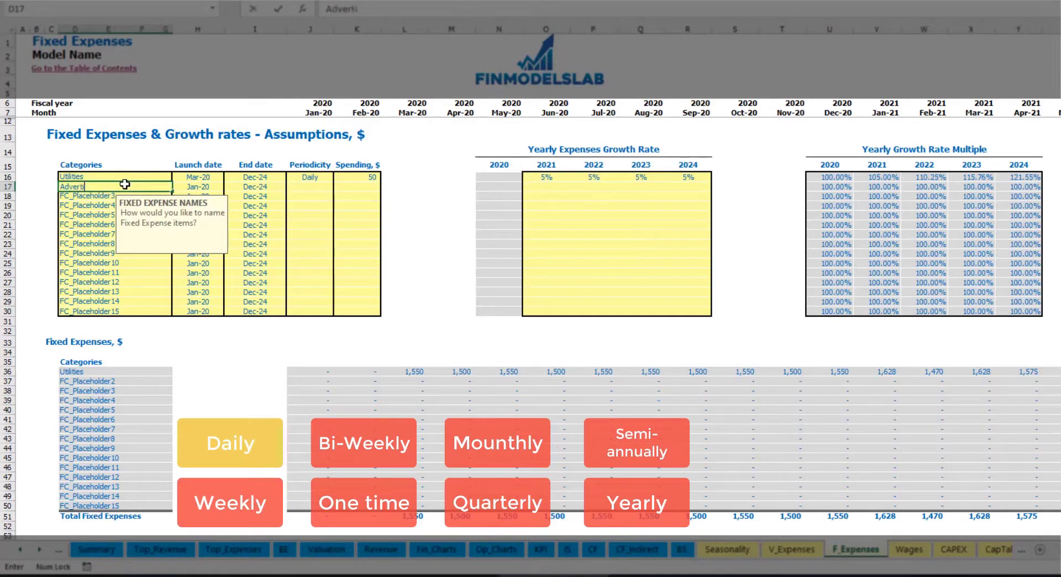
{"action": "type", "text": "sing"}
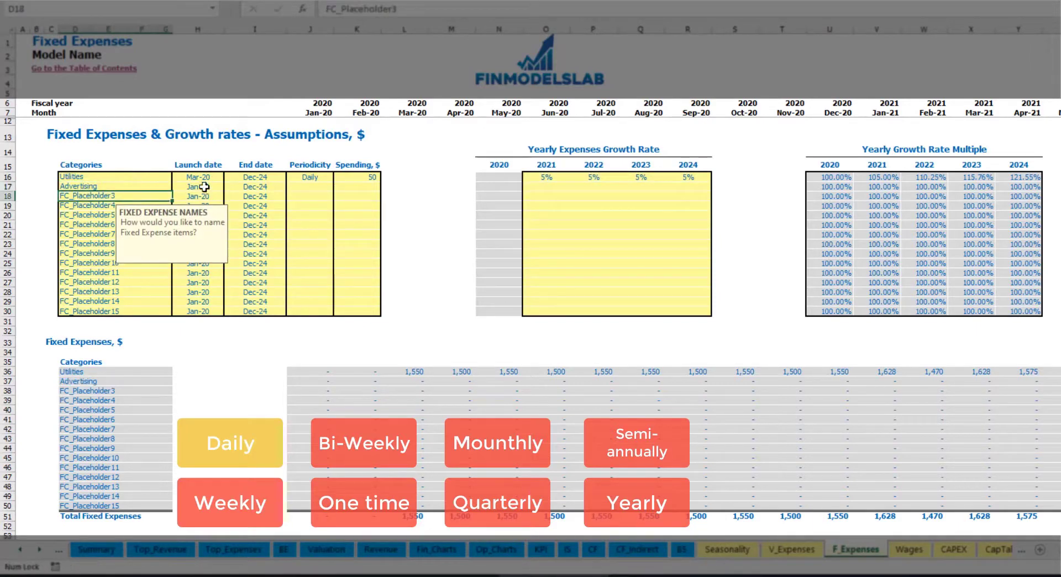
- Set Advertising's launch date to Mar-20 and its end date to Aug-24
{"action": "left_click", "coordinate": [198, 188]}
{"action": "left_click", "coordinate": [228, 187]}
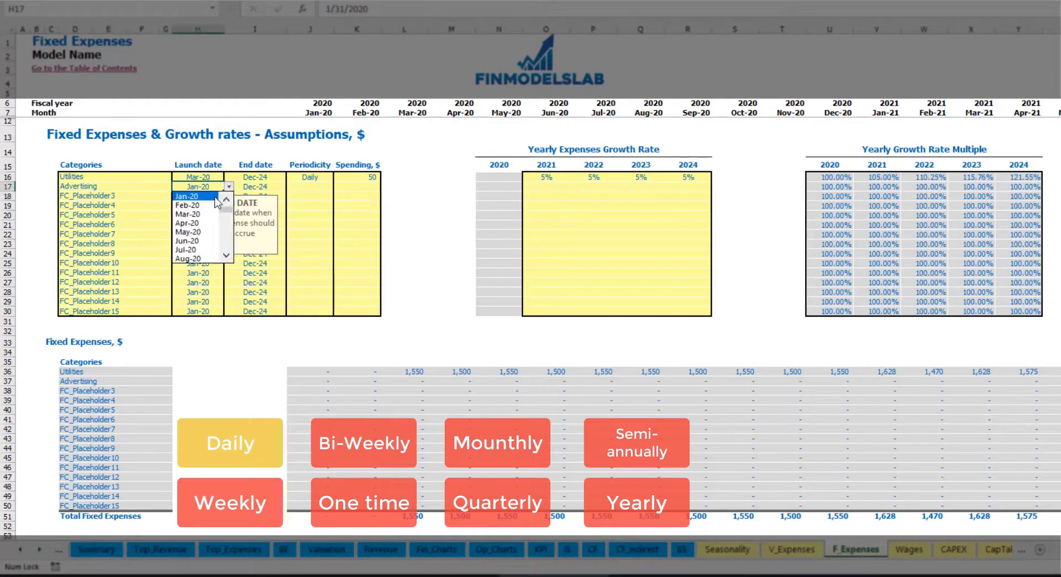
{"action": "left_click", "coordinate": [190, 211]}
{"action": "left_click", "coordinate": [264, 187]}
{"action": "left_click", "coordinate": [292, 187]}
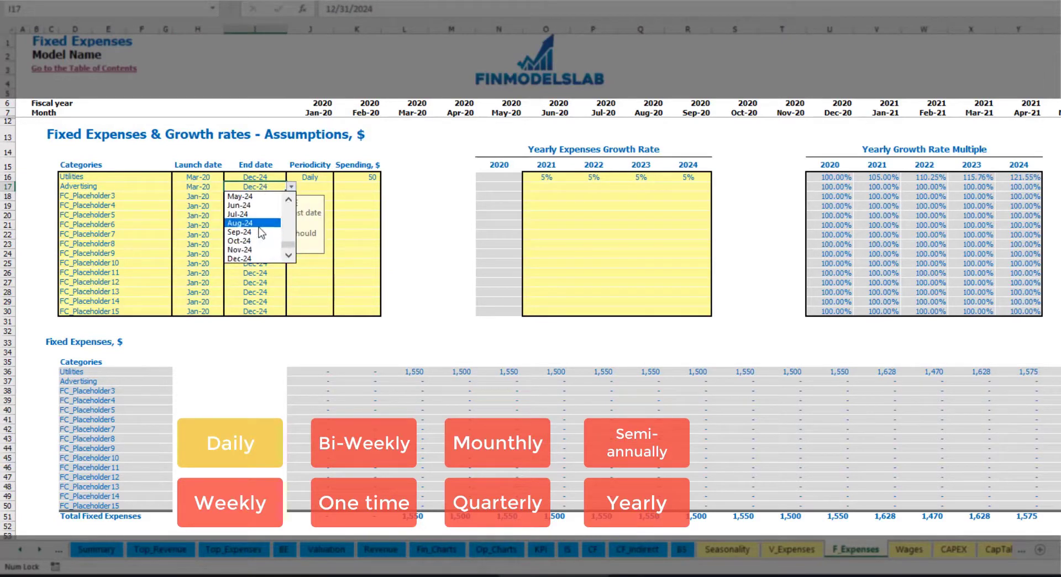
{"action": "left_click", "coordinate": [259, 224]}
- Set the Advertising expense to Weekly periodicity with a spending of 100
{"action": "left_click", "coordinate": [319, 186]}
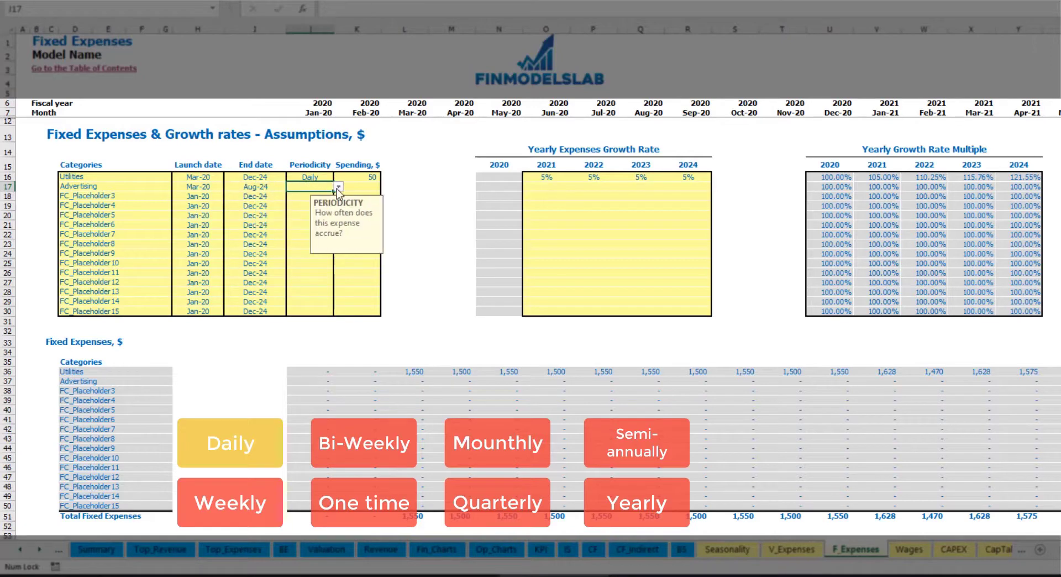
{"action": "left_click", "coordinate": [338, 187]}
{"action": "left_click", "coordinate": [317, 209]}
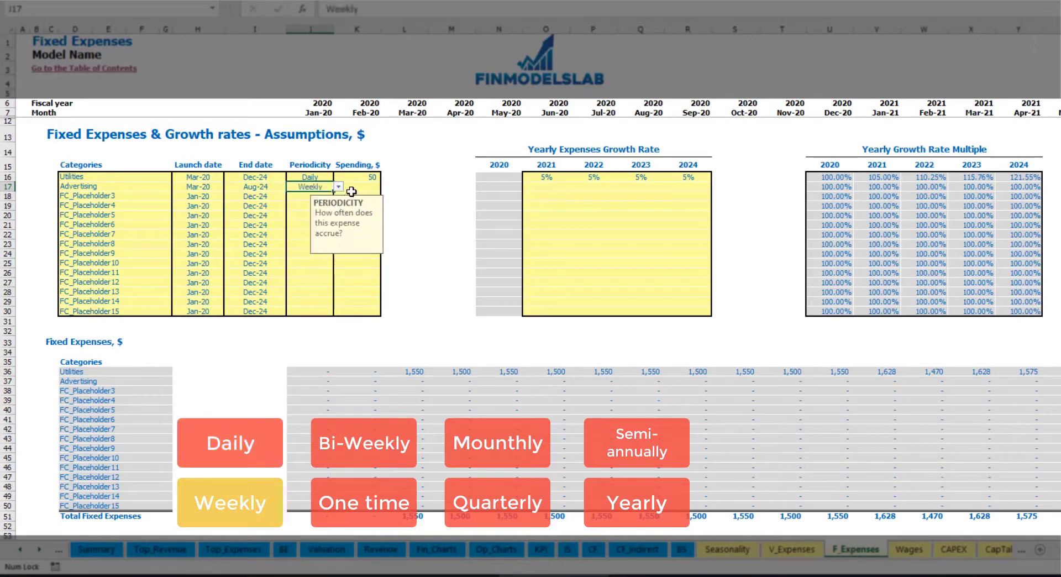
{"action": "left_click", "coordinate": [354, 189]}
{"action": "type", "text": "10"}
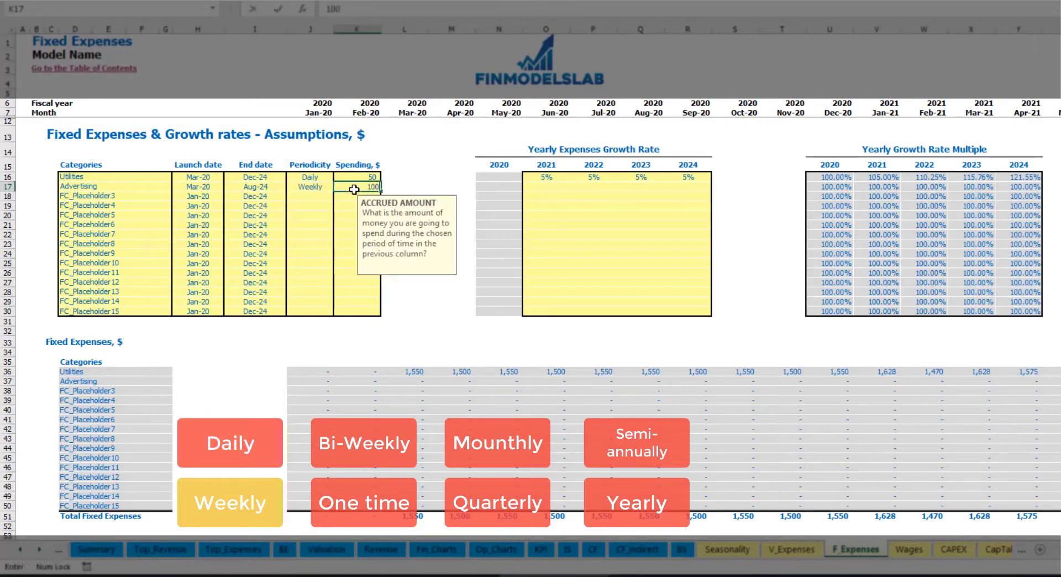
{"action": "type", "text": "0"}
{"action": "key", "text": "Return"}
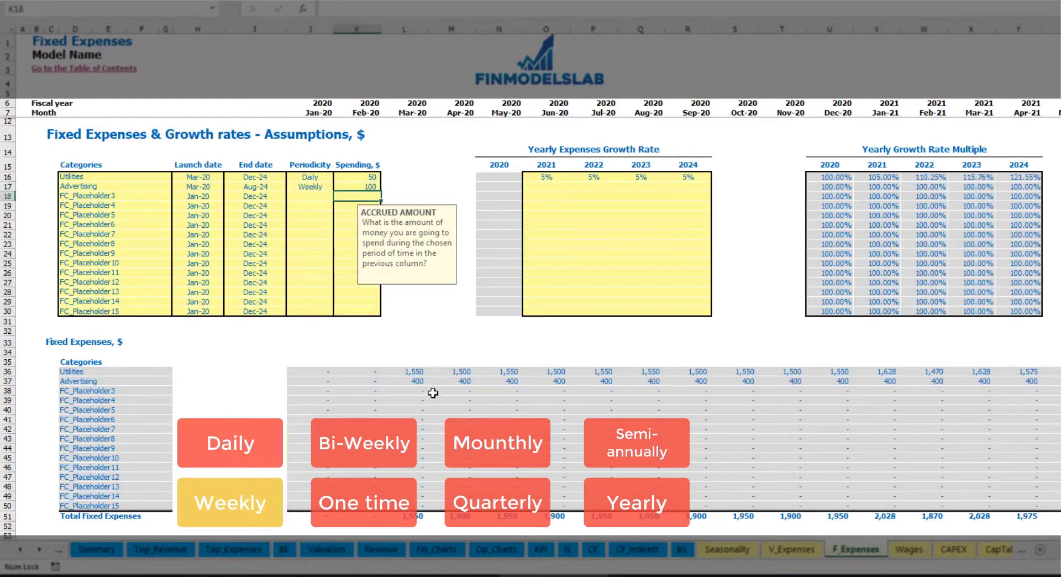
- Review Advertising's monthly expenses from its launch month through the end of the timeline
{"action": "left_click", "coordinate": [420, 381]}
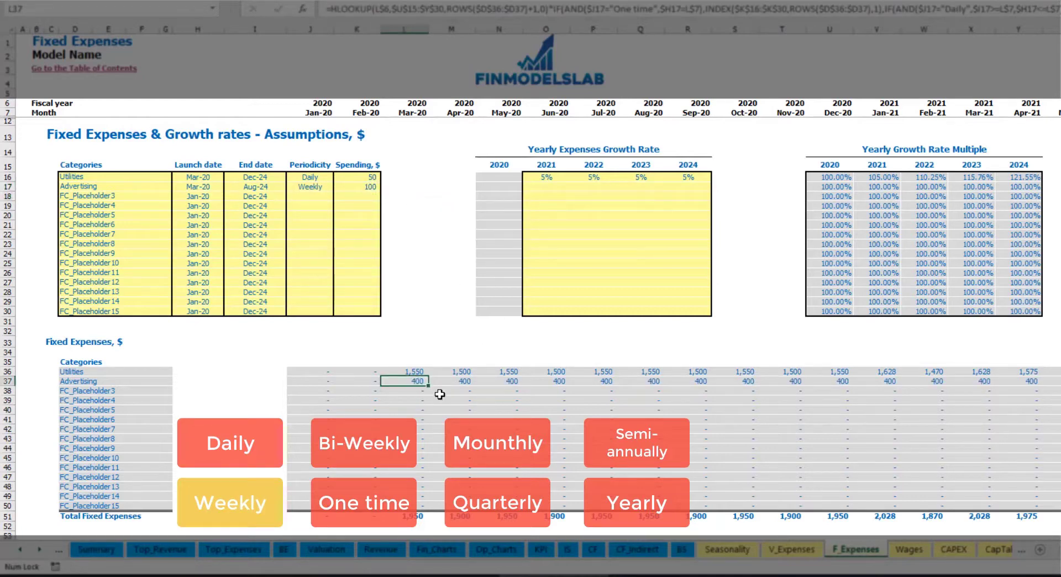
{"action": "scroll", "coordinate": [530, 277], "scroll_direction": "right", "scroll_amount": 10}
{"action": "scroll", "coordinate": [531, 276], "scroll_direction": "right", "scroll_amount": 1}
{"action": "key", "text": "ctrl+a"}
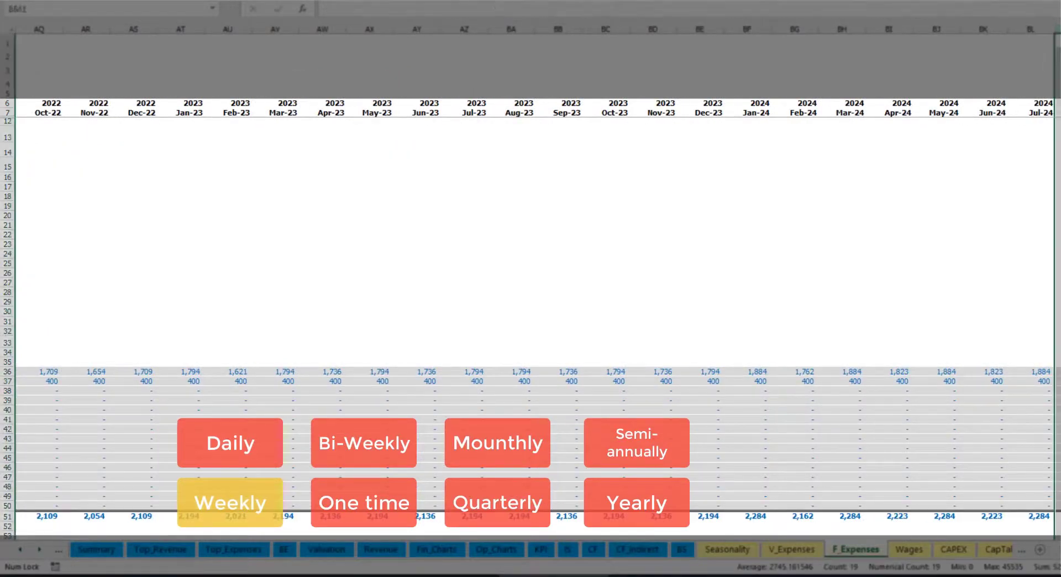
{"action": "key", "text": "ctrl+Right"}
{"action": "scroll", "coordinate": [530, 276], "scroll_direction": "left", "scroll_amount": 15}
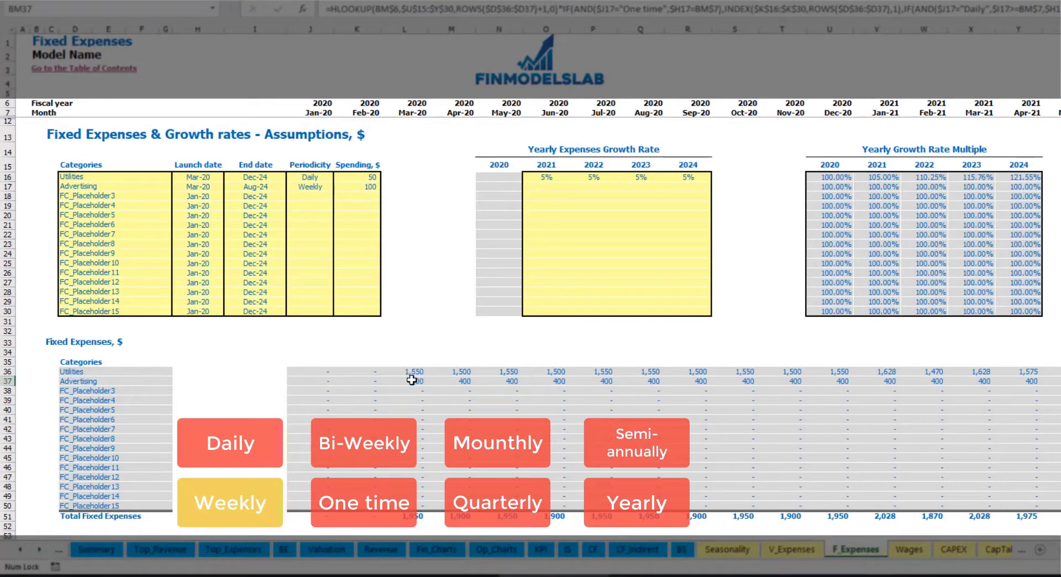
- Change Advertising's periodicity to Bi-Weekly and its spending to 500
{"action": "left_click", "coordinate": [313, 187]}
{"action": "left_click", "coordinate": [339, 186]}
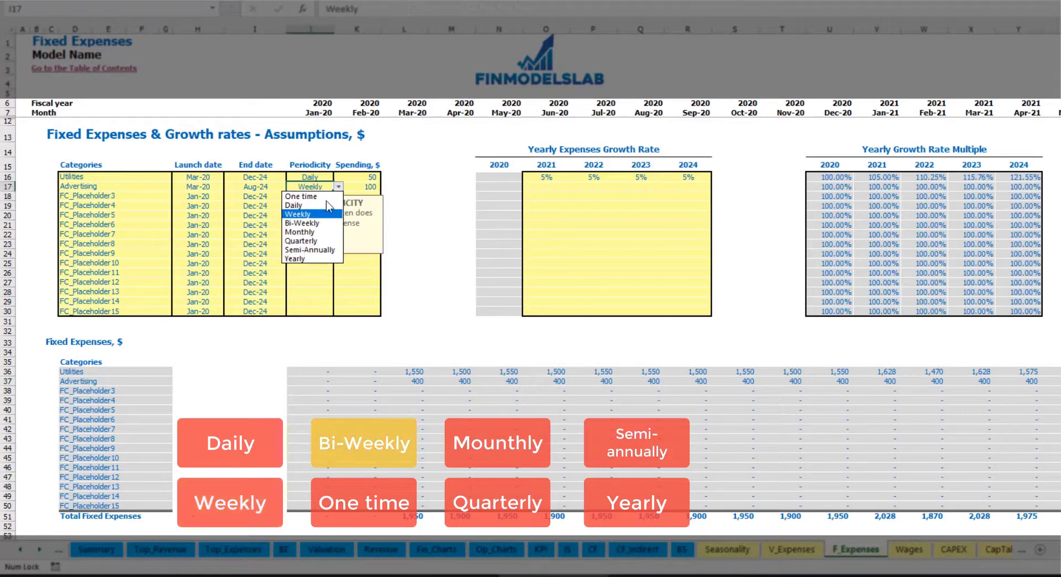
{"action": "left_click", "coordinate": [324, 223]}
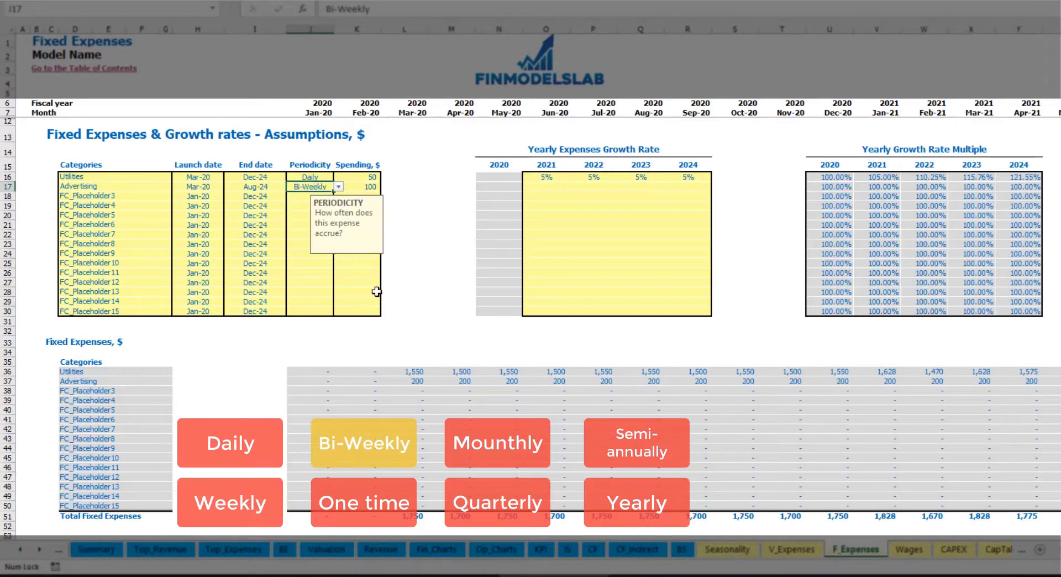
{"action": "left_click", "coordinate": [356, 187]}
{"action": "type", "text": "500"}
{"action": "key", "text": "Return"}
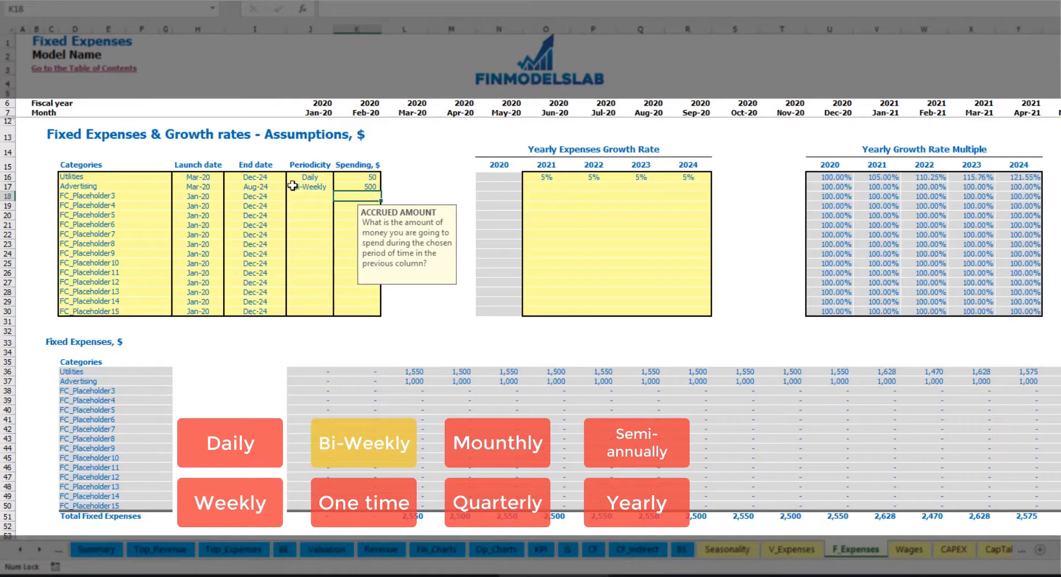
- Change Advertising's launch date to Jul-20
{"action": "left_click", "coordinate": [206, 181]}
{"action": "left_click", "coordinate": [203, 187]}
{"action": "left_click", "coordinate": [235, 189]}
{"action": "key", "text": "Left"}
{"action": "left_click", "coordinate": [227, 189]}
{"action": "left_click", "coordinate": [220, 233]}
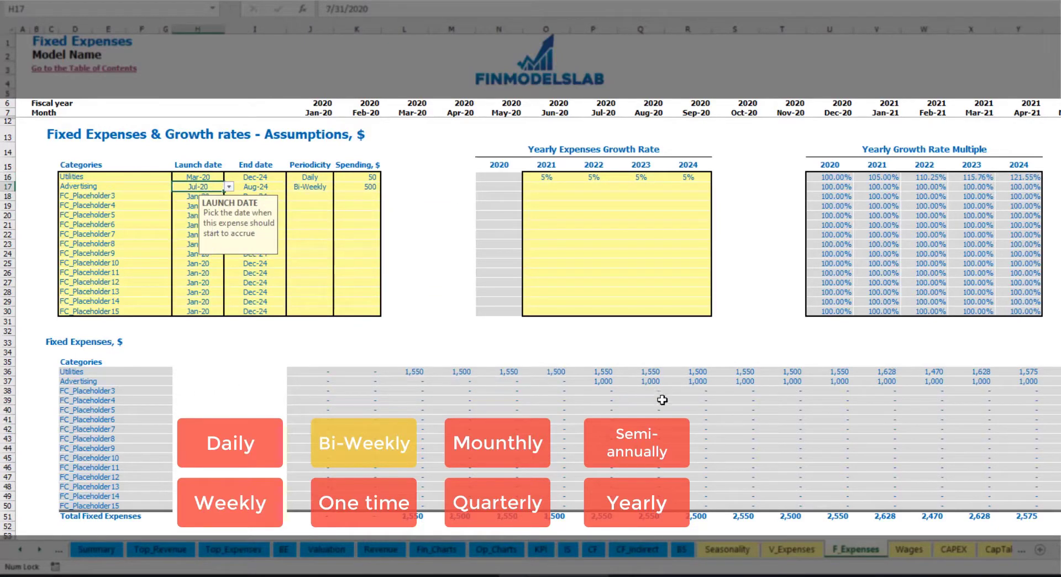
- Examine Advertising's monthly amounts from July 2020 onward in the Fixed Expenses table
{"action": "left_click", "coordinate": [606, 382]}
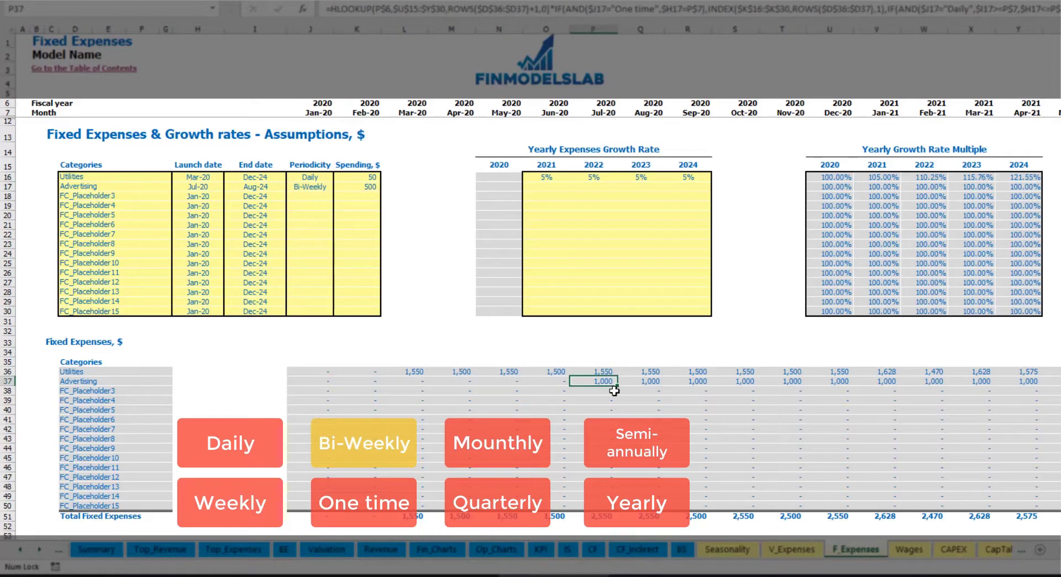
{"action": "key", "text": "Right"}
{"action": "key", "text": "Right"}
{"action": "key", "text": "Right"}
{"action": "key", "text": "Right"}
{"action": "key", "text": "Right"}
{"action": "key", "text": "Right"}
{"action": "key", "text": "Right"}
{"action": "key", "text": "Right"}
{"action": "key", "text": "Right"}
{"action": "key", "text": "Right"}
{"action": "key", "text": "Right"}
{"action": "key", "text": "Right"}
{"action": "key", "text": "Right"}
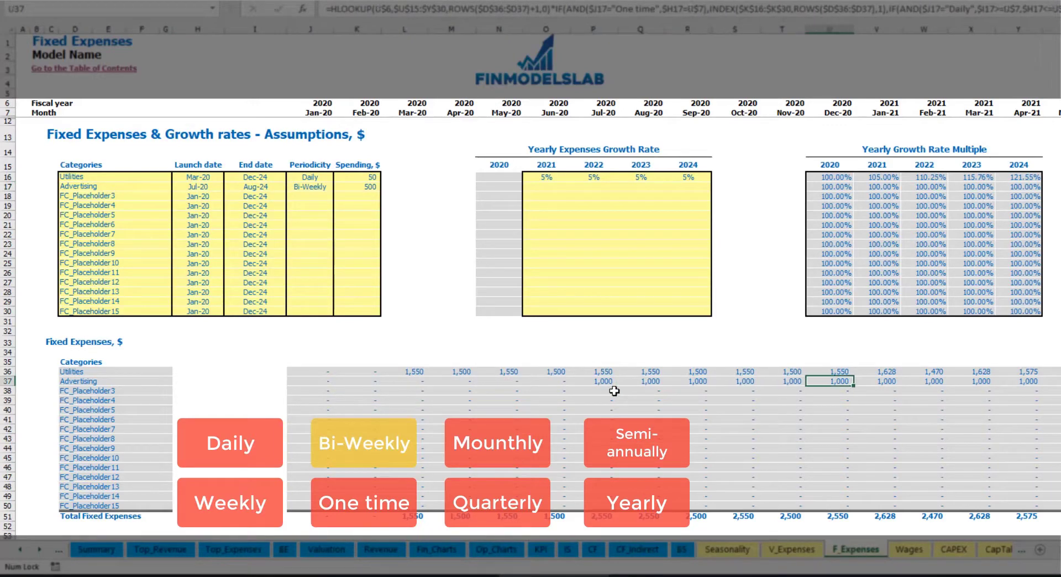
{"action": "key", "text": "Home"}
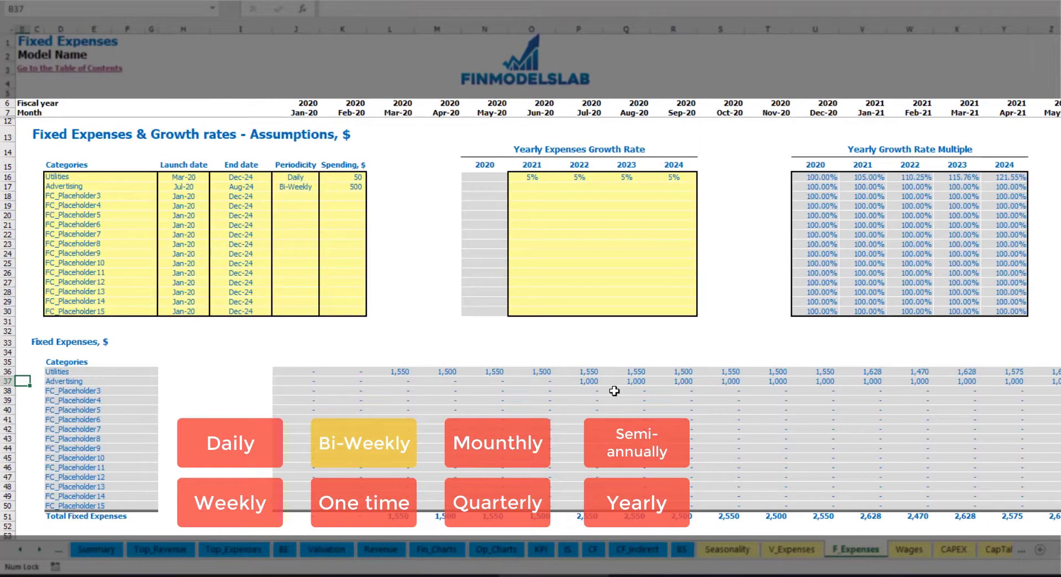
{"action": "left_click", "coordinate": [580, 384]}
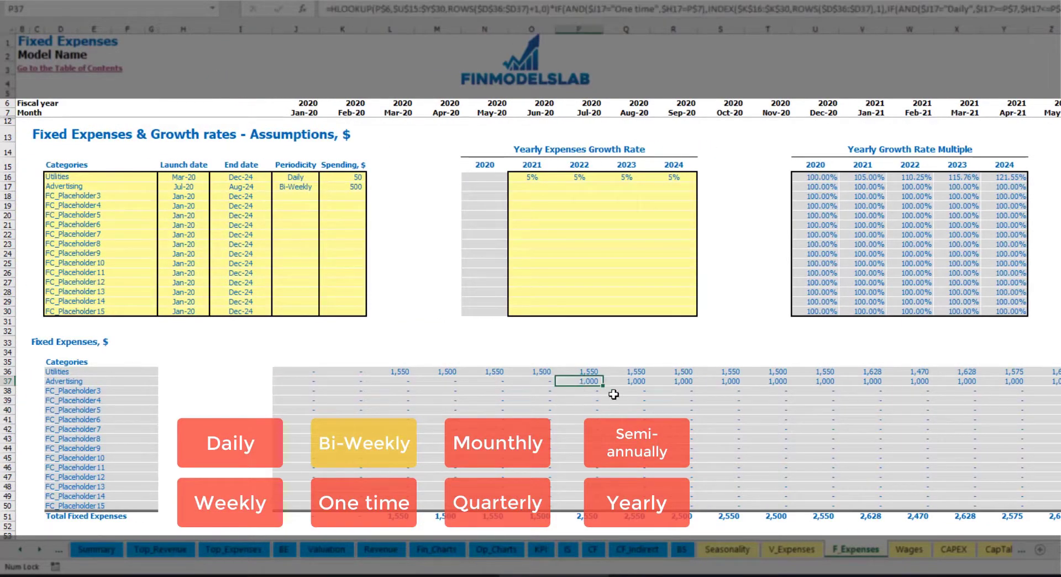
- Enter a 3% yearly expenses growth rate for Advertising in 2021 and copy it across 2022 to 2024
{"action": "left_click", "coordinate": [531, 189]}
{"action": "type", "text": "3%"}
{"action": "key", "text": "ctrl+Return"}
{"action": "key", "text": "ctrl+c"}
{"action": "left_click_drag", "start_coordinate": [579, 186], "coordinate": [674, 186]}
{"action": "key", "text": "ctrl+v"}
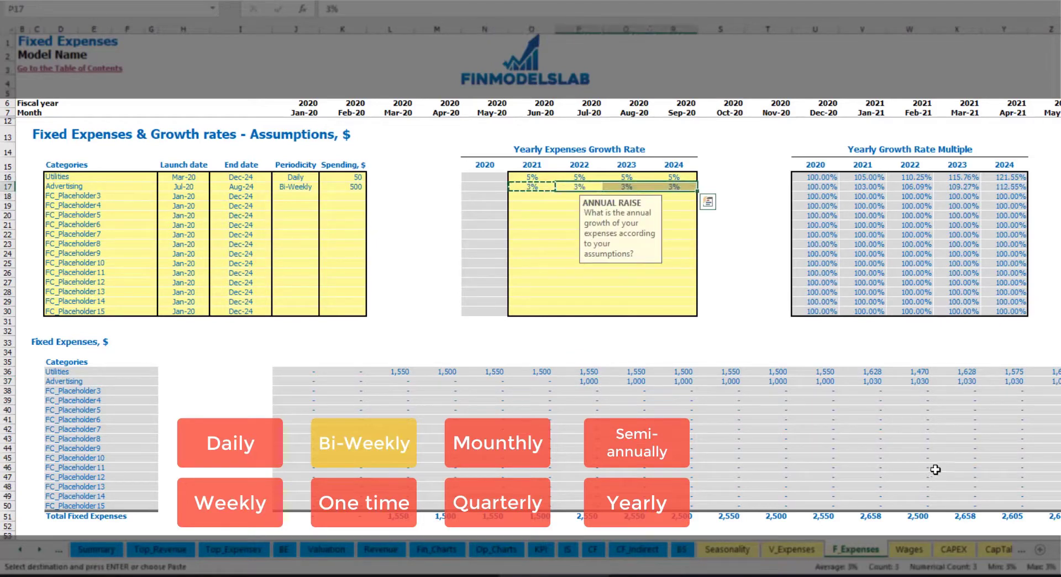
{"action": "left_click", "coordinate": [1059, 391]}
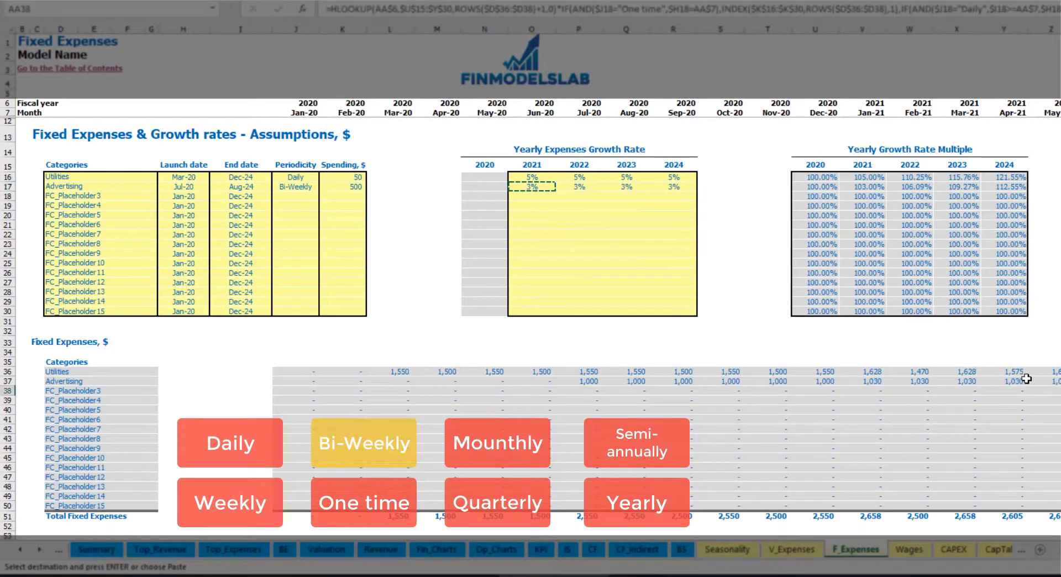
- Examine Advertising's monthly amounts from January 2021 through 2024 and its end date
{"action": "left_click", "coordinate": [862, 381]}
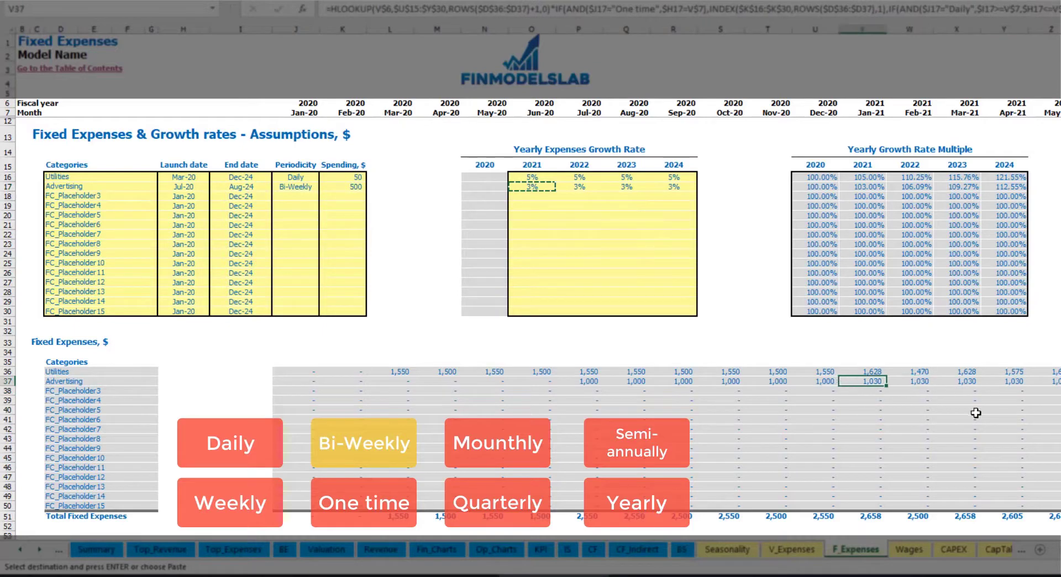
{"action": "scroll", "coordinate": [531, 276], "scroll_direction": "right", "scroll_amount": 10}
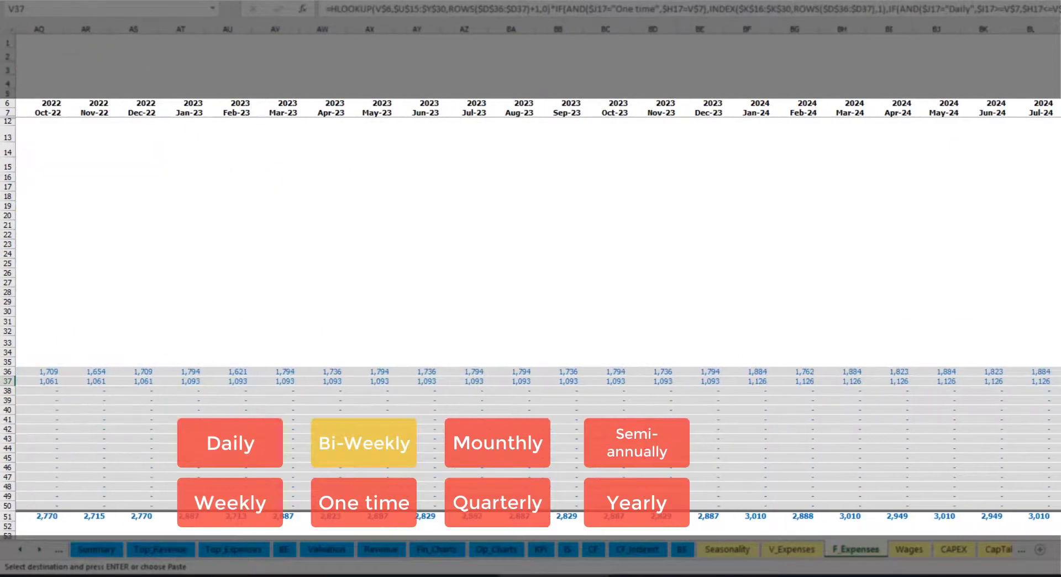
{"action": "key", "text": "ctrl+shift+Right"}
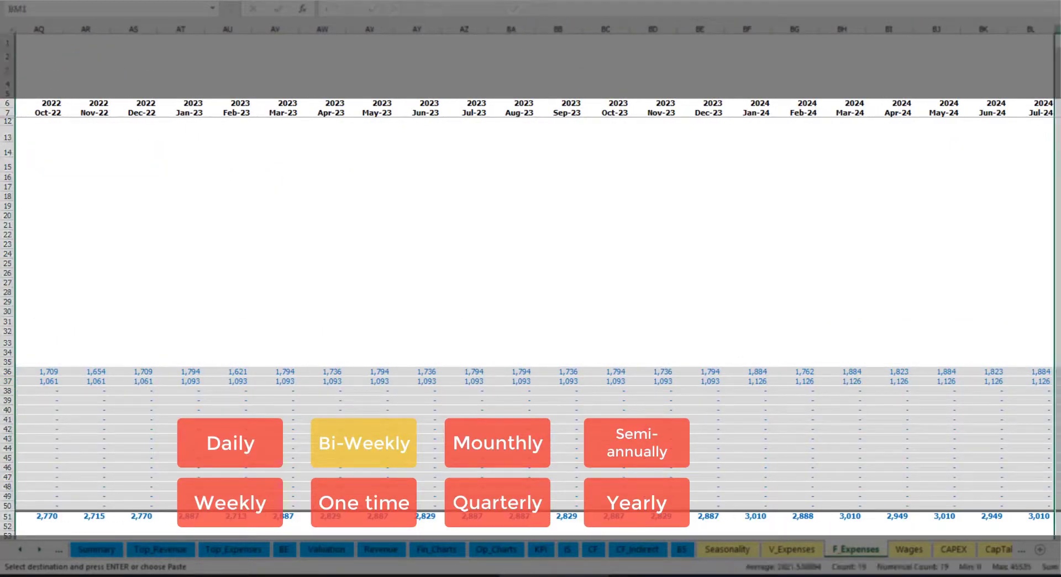
{"action": "scroll", "coordinate": [531, 277], "scroll_direction": "left", "scroll_amount": 15}
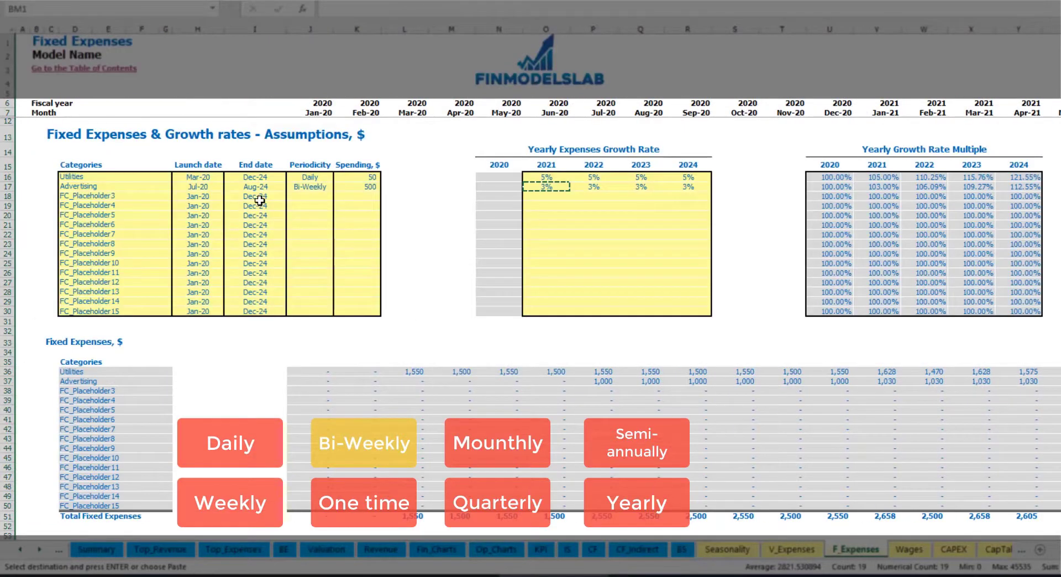
{"action": "left_click", "coordinate": [261, 186]}
- Rename FC_Placeholder3 to Office Setup and set its periodicity to One time
{"action": "left_click", "coordinate": [93, 195]}
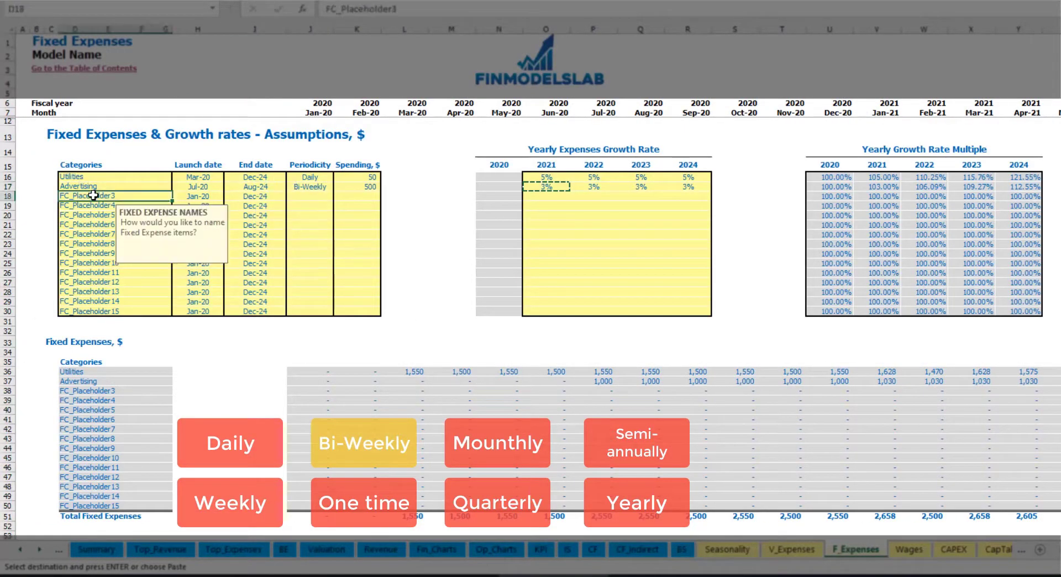
{"action": "type", "text": "Setup"}
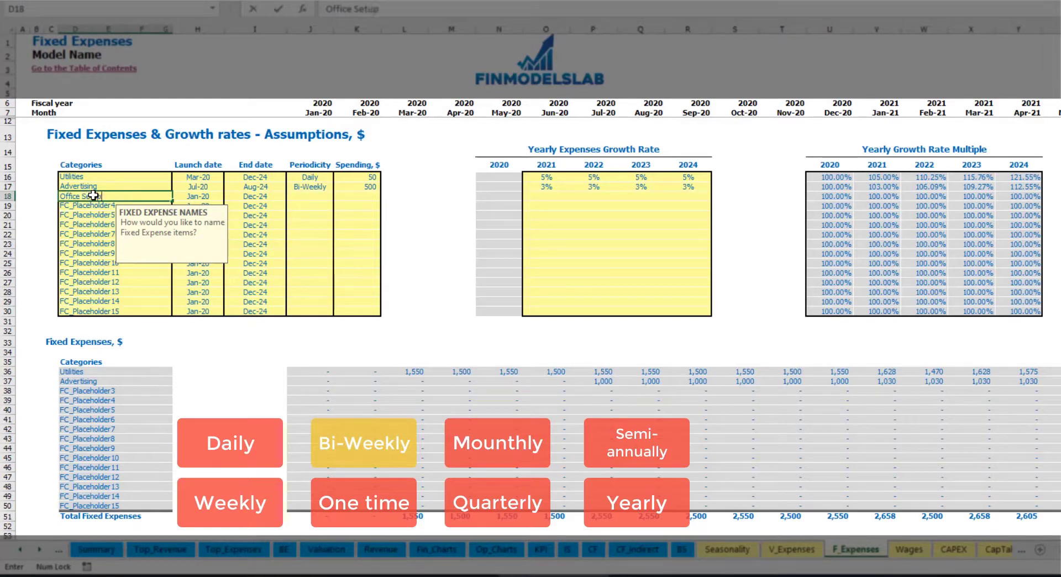
{"action": "type", "text": "ffice Setup"}
{"action": "key", "text": "Return"}
{"action": "left_click", "coordinate": [313, 199]}
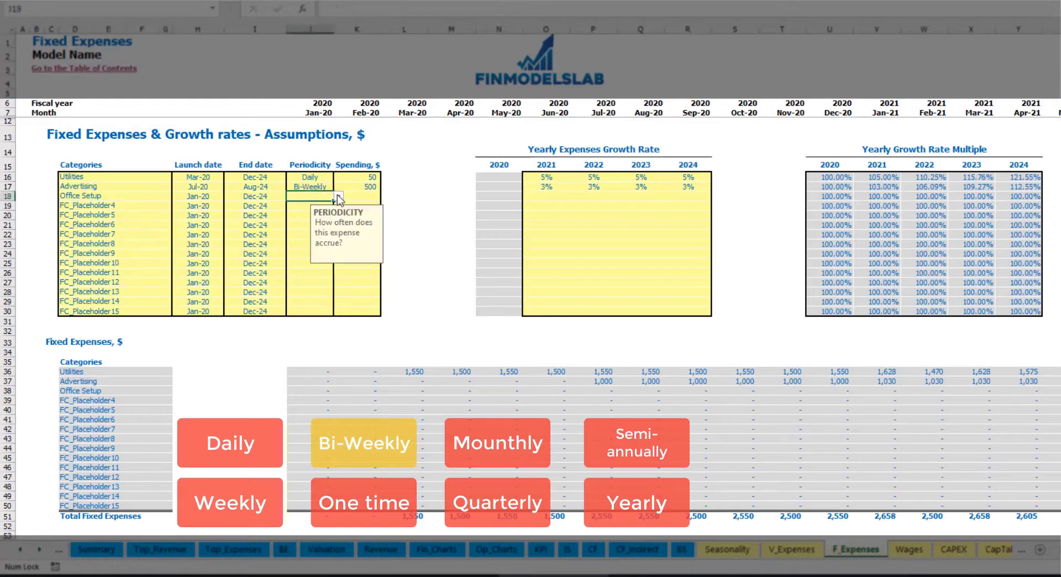
{"action": "left_click", "coordinate": [339, 197]}
{"action": "left_click", "coordinate": [301, 205]}
- Set Office Setup's launch date to Feb-20 and its spending to 5000, and check its February 2020 amount
{"action": "left_click", "coordinate": [212, 196]}
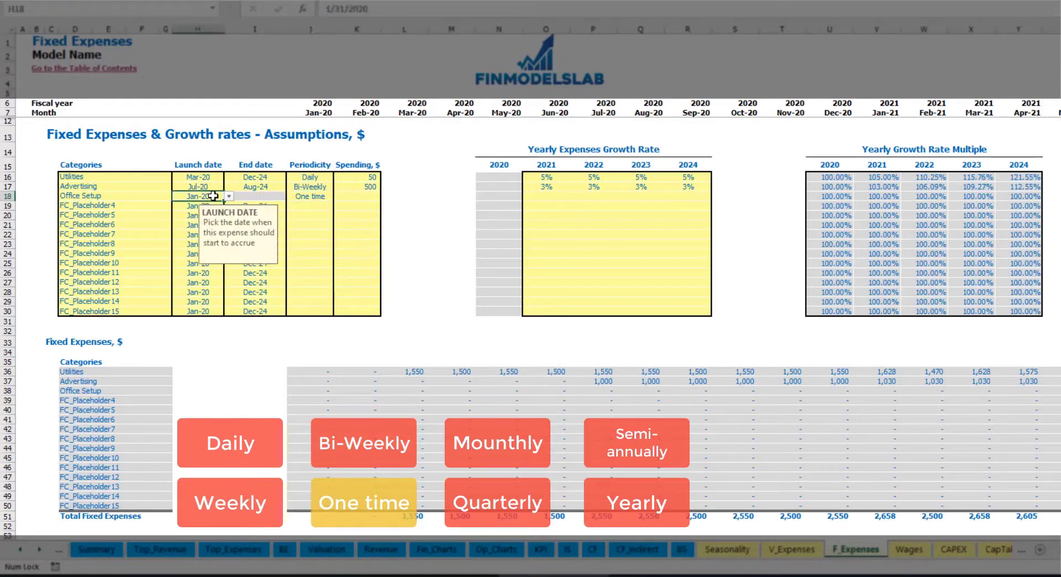
{"action": "left_click", "coordinate": [228, 196]}
{"action": "left_click", "coordinate": [198, 204]}
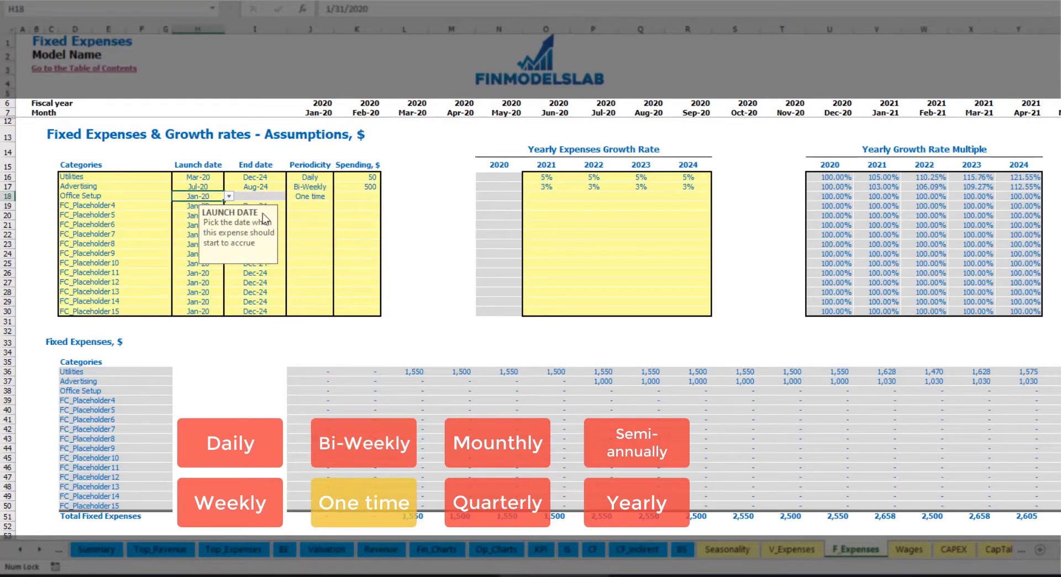
{"action": "left_click", "coordinate": [348, 197]}
{"action": "type", "text": "5000"}
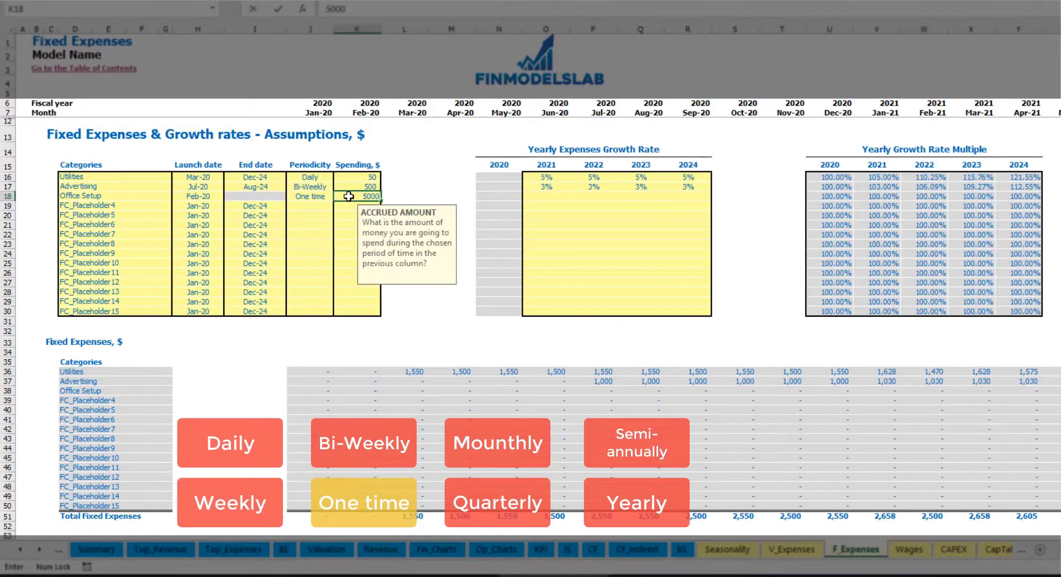
{"action": "key", "text": "Return"}
{"action": "left_click_drag", "start_coordinate": [546, 197], "coordinate": [688, 198]}
{"action": "left_click", "coordinate": [374, 390]}
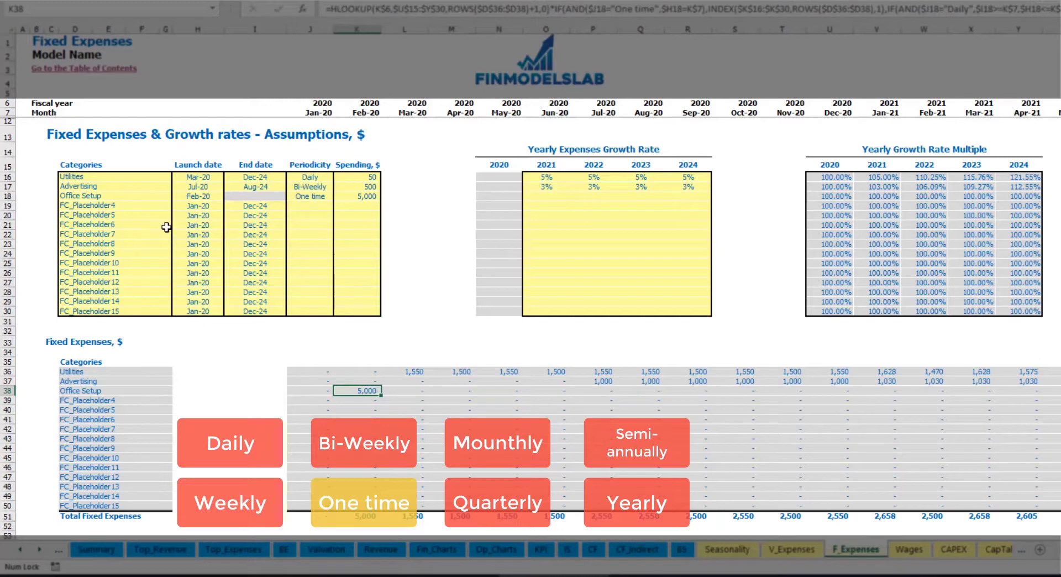
- Rename FC_Placeholder4 to Insurance and review its launch and end dates
{"action": "left_click", "coordinate": [145, 207]}
{"action": "type", "text": "Insurance"}
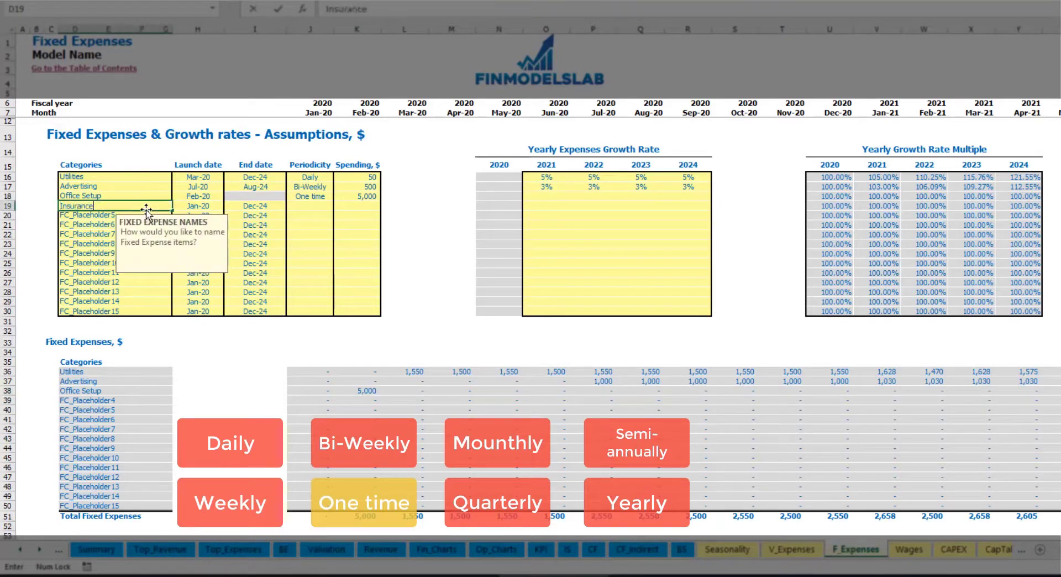
{"action": "key", "text": "Return"}
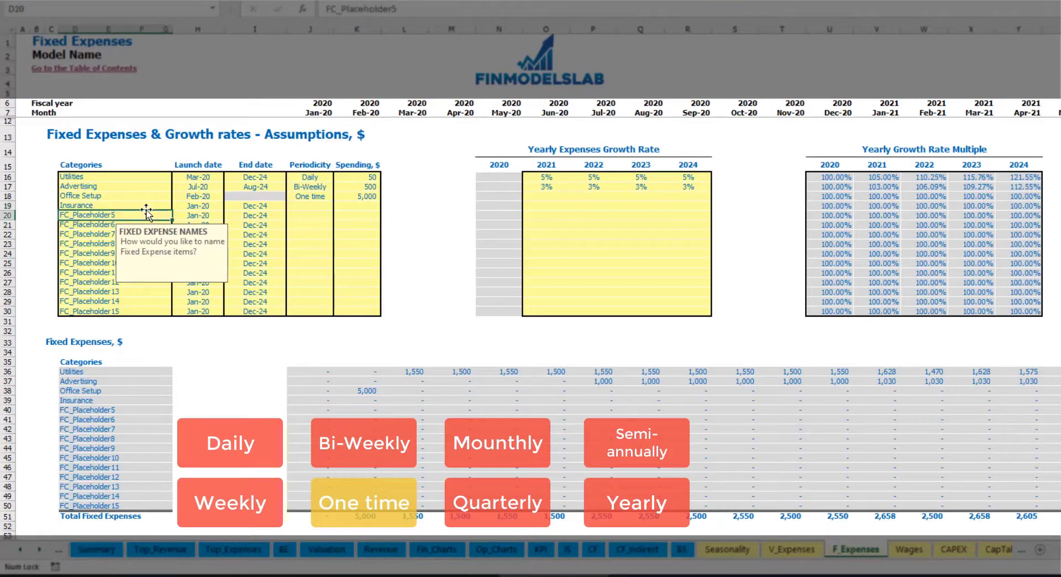
{"action": "left_click", "coordinate": [199, 206]}
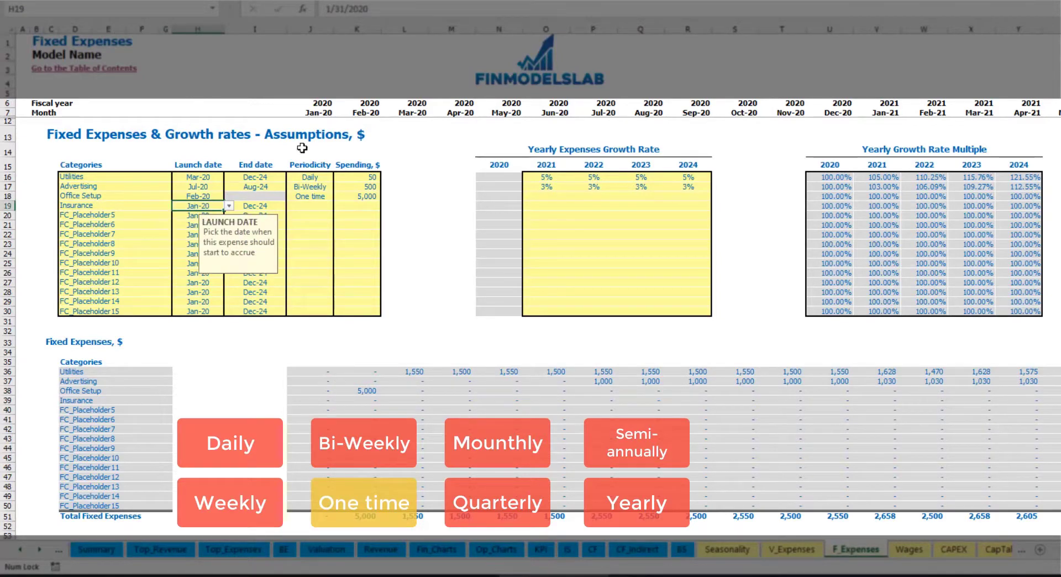
{"action": "left_click", "coordinate": [268, 208]}
- Set Insurance's periodicity to Monthly and its spending to 1000
{"action": "left_click", "coordinate": [317, 208]}
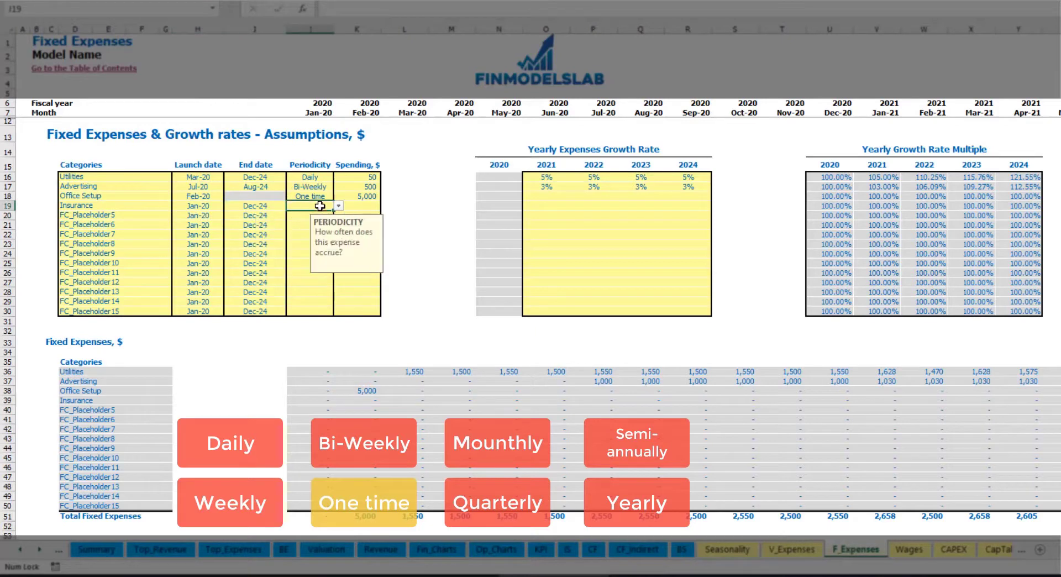
{"action": "left_click", "coordinate": [339, 206]}
{"action": "left_click", "coordinate": [302, 251]}
{"action": "left_click", "coordinate": [364, 206]}
{"action": "type", "text": "1000"}
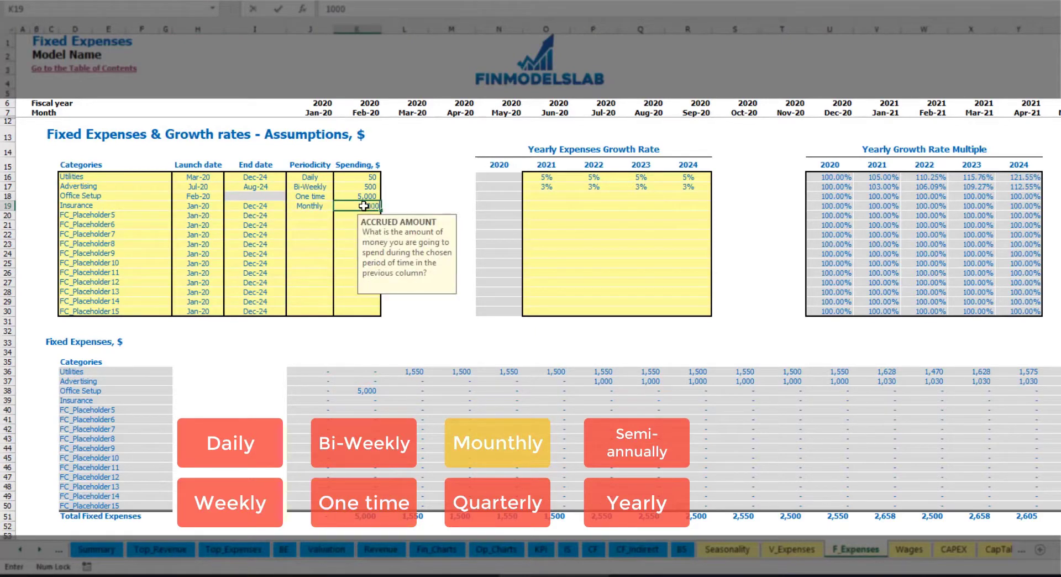
{"action": "left_click", "coordinate": [547, 209]}
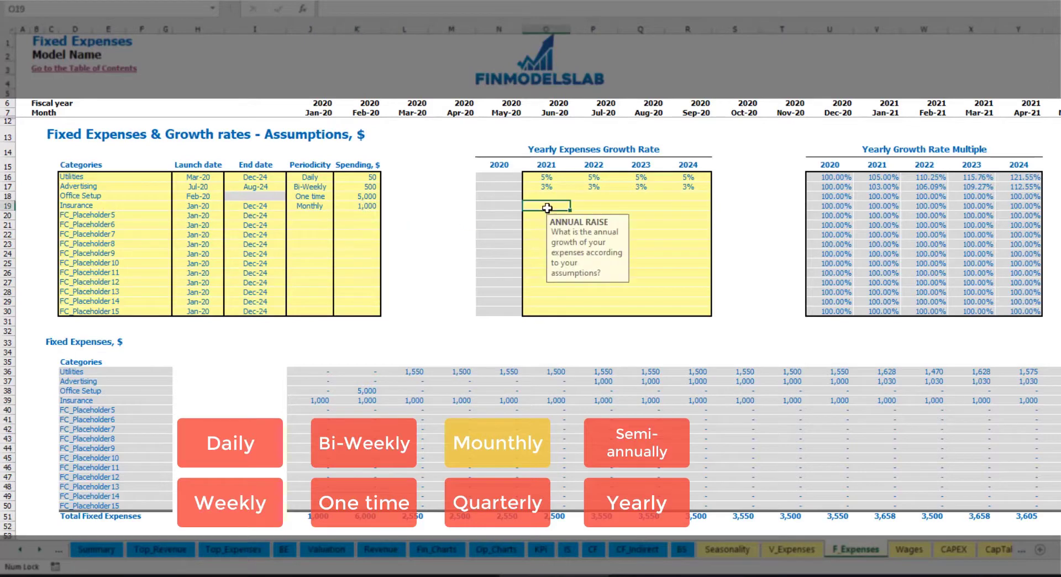
- Enter Insurance's yearly expenses growth rates: 5% for 2021, 3% for 2022, 2% for 2023 and 1% for 2024
{"action": "left_click", "coordinate": [547, 208]}
{"action": "type", "text": "5"}
{"action": "key", "text": "Tab"}
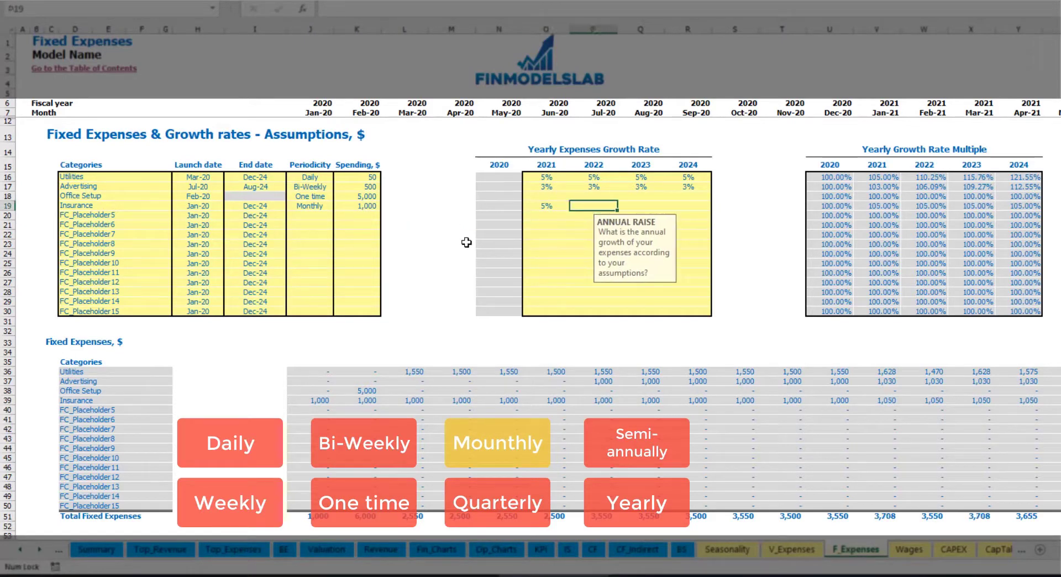
{"action": "type", "text": "3"}
{"action": "key", "text": "Tab"}
{"action": "type", "text": "2"}
{"action": "key", "text": "Down"}
{"action": "key", "text": "Up"}
{"action": "key", "text": "Right"}
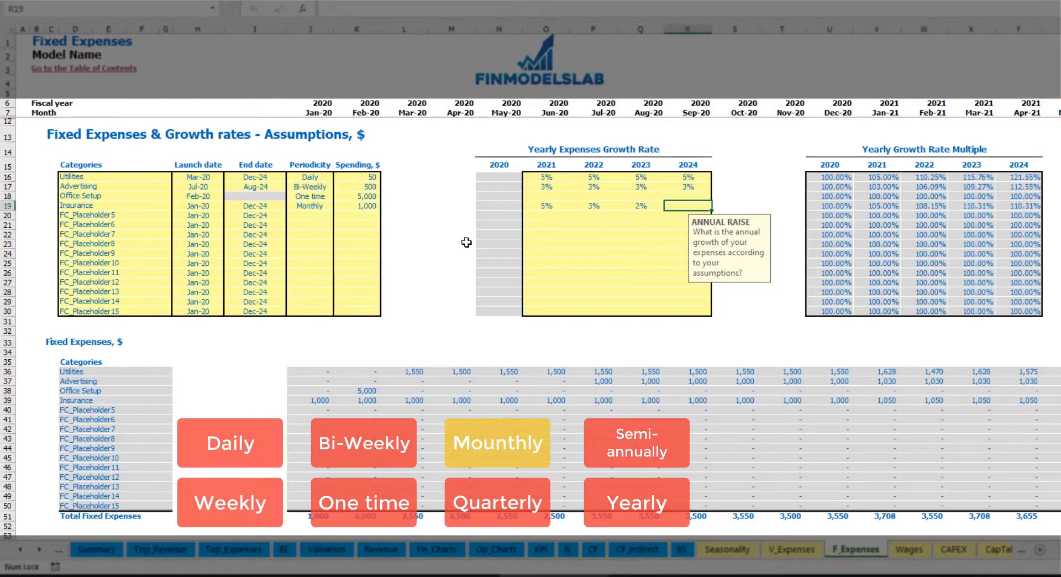
{"action": "type", "text": "1"}
{"action": "key", "text": "Return"}
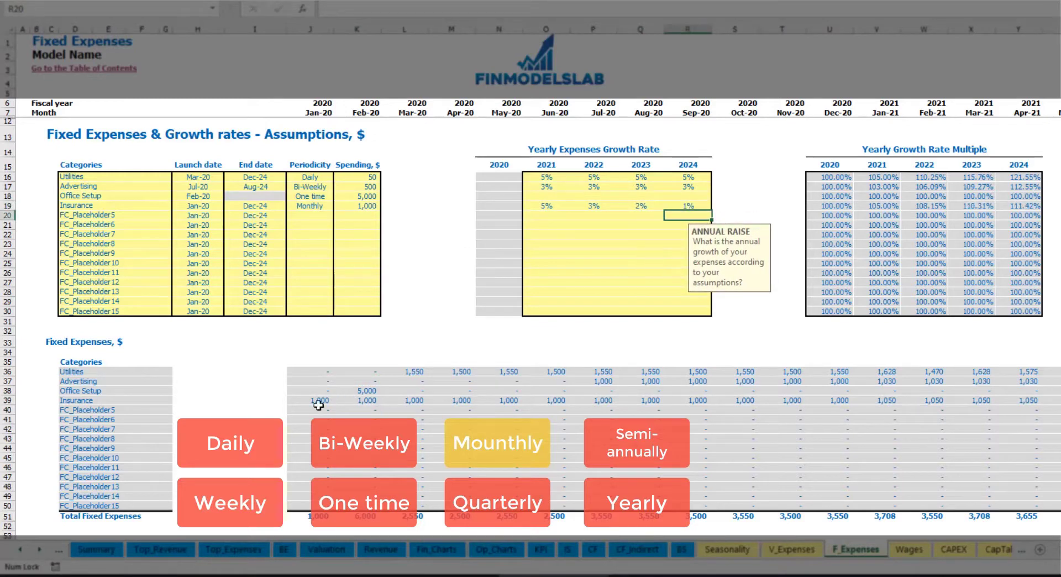
- Examine Insurance's monthly amounts for 2020 and from January 2021 onward in the Fixed Expenses table
{"action": "left_click_drag", "start_coordinate": [320, 401], "coordinate": [862, 403]}
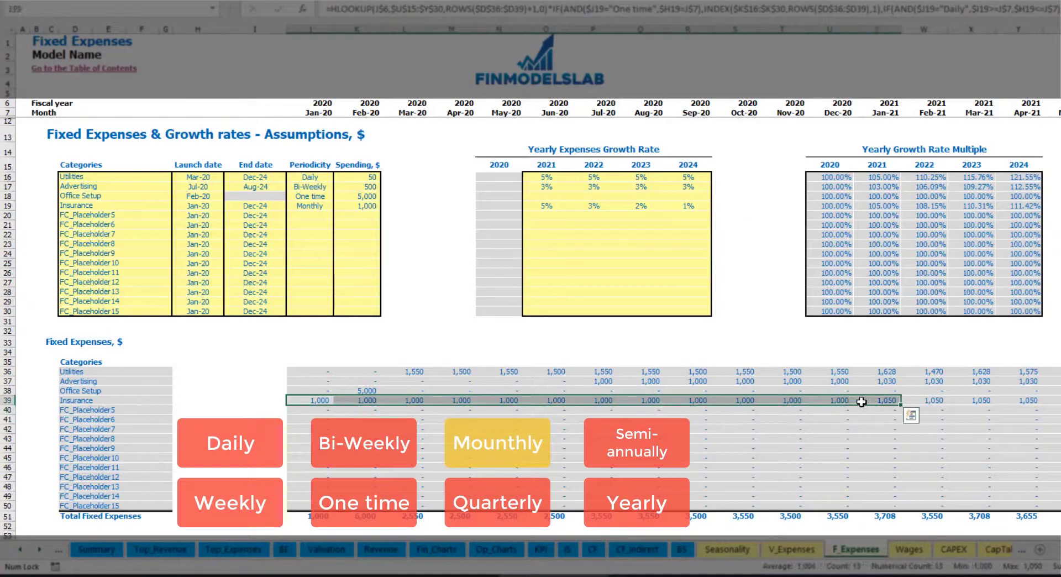
{"action": "left_click", "coordinate": [862, 401]}
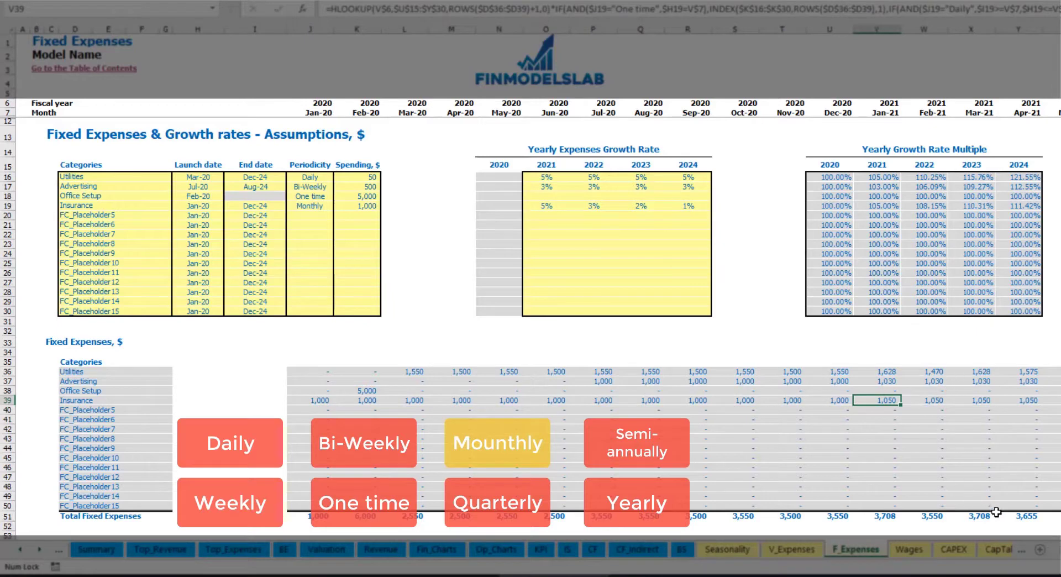
{"action": "scroll", "coordinate": [531, 276], "scroll_direction": "right", "scroll_amount": 3}
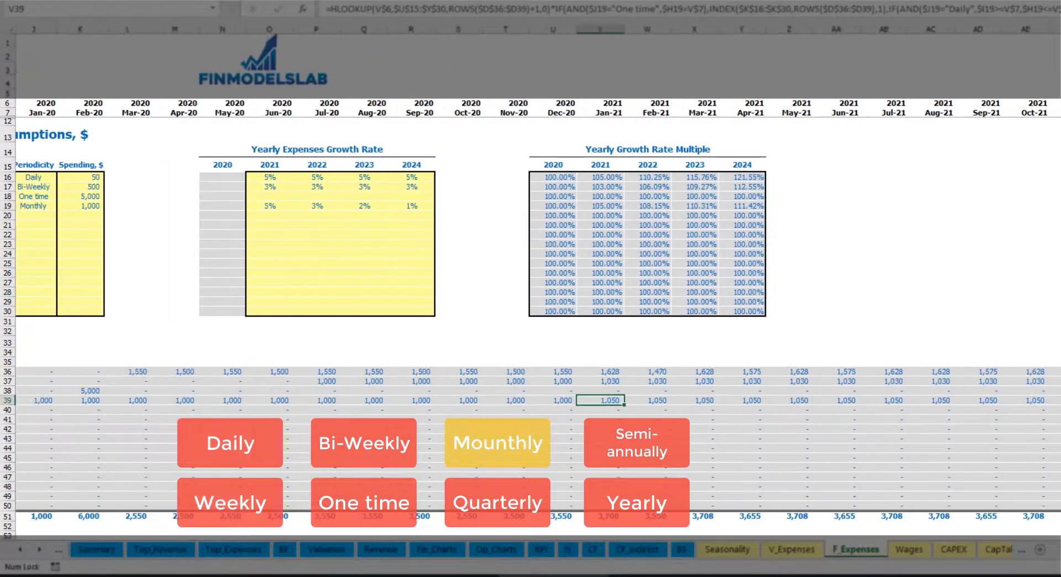
{"action": "scroll", "coordinate": [531, 276], "scroll_direction": "left", "scroll_amount": 1}
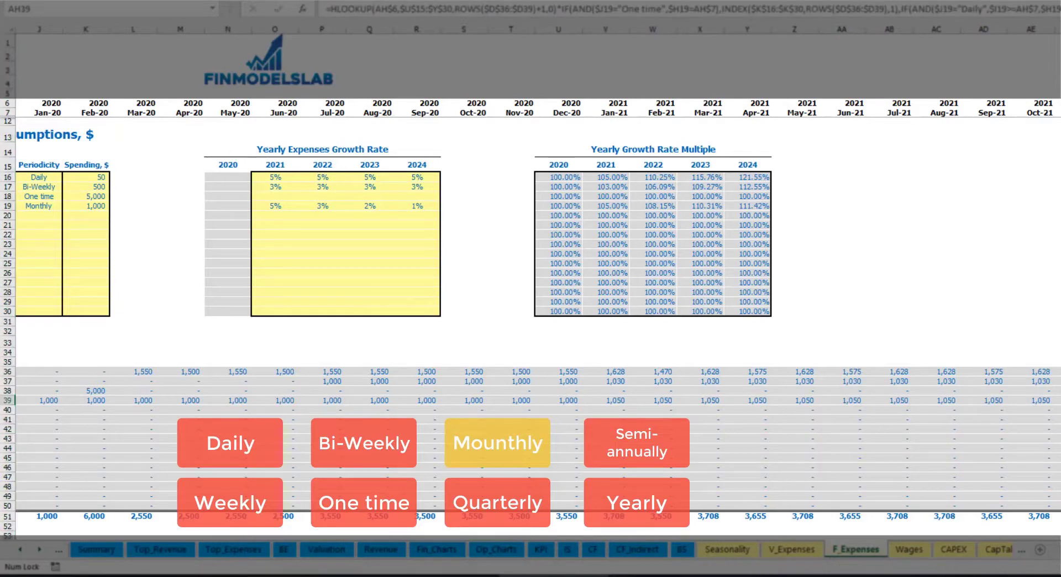
{"action": "scroll", "coordinate": [529, 358], "scroll_direction": "left", "scroll_amount": 3}
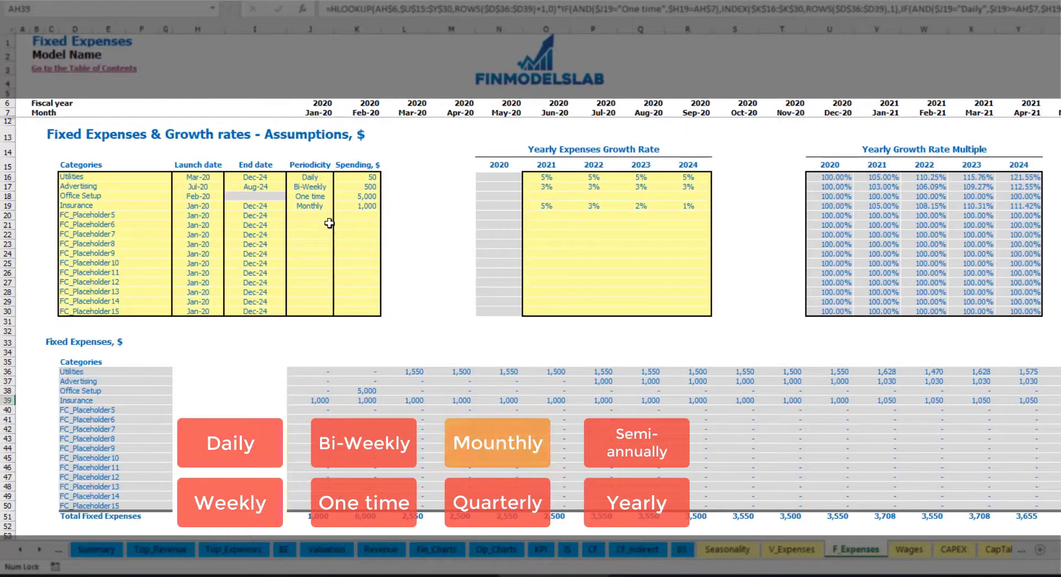
- Change Insurance's periodicity to Quarterly and check its April and July 2020 amounts
{"action": "left_click", "coordinate": [321, 207]}
{"action": "left_click", "coordinate": [338, 206]}
{"action": "left_click", "coordinate": [336, 263]}
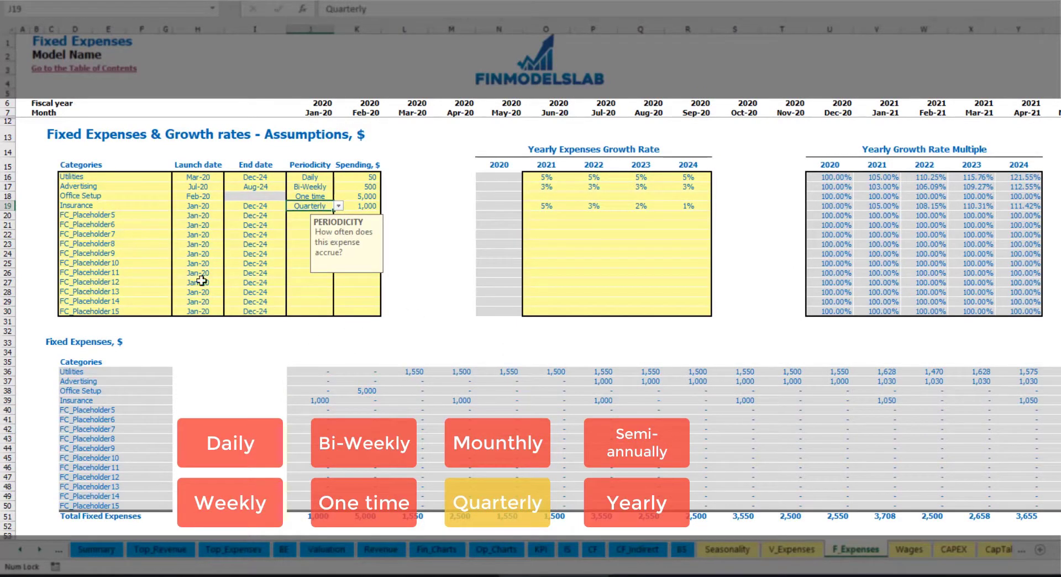
{"action": "left_click", "coordinate": [458, 398]}
{"action": "left_click", "coordinate": [591, 401]}
- Change Insurance's launch date to Feb-20 and check its amounts for February, May and August 2020
{"action": "left_click", "coordinate": [214, 205]}
{"action": "left_click", "coordinate": [229, 206]}
{"action": "left_click", "coordinate": [199, 222]}
{"action": "left_click", "coordinate": [371, 398]}
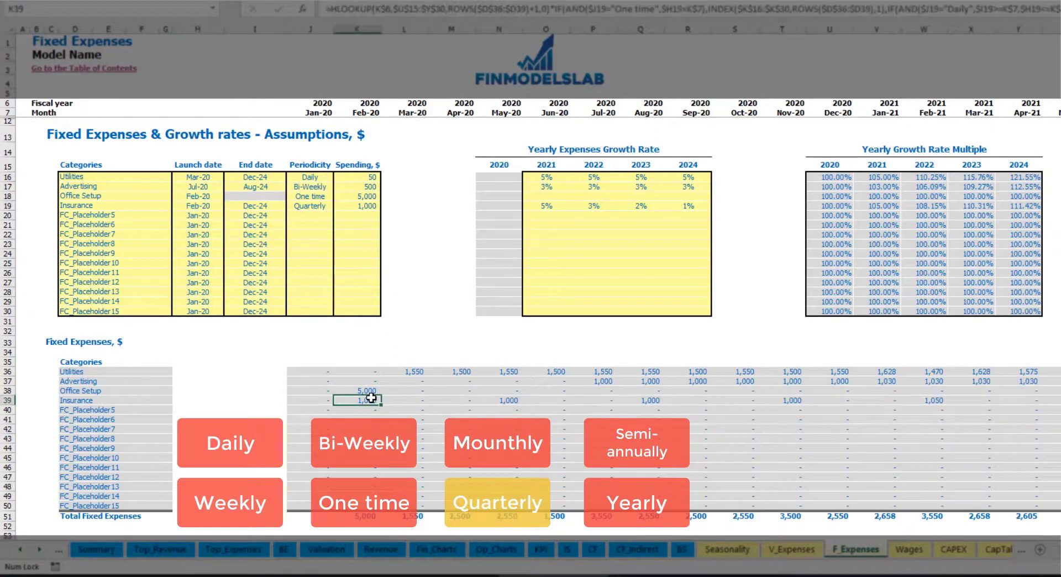
{"action": "left_click", "coordinate": [508, 401]}
{"action": "left_click", "coordinate": [652, 399]}
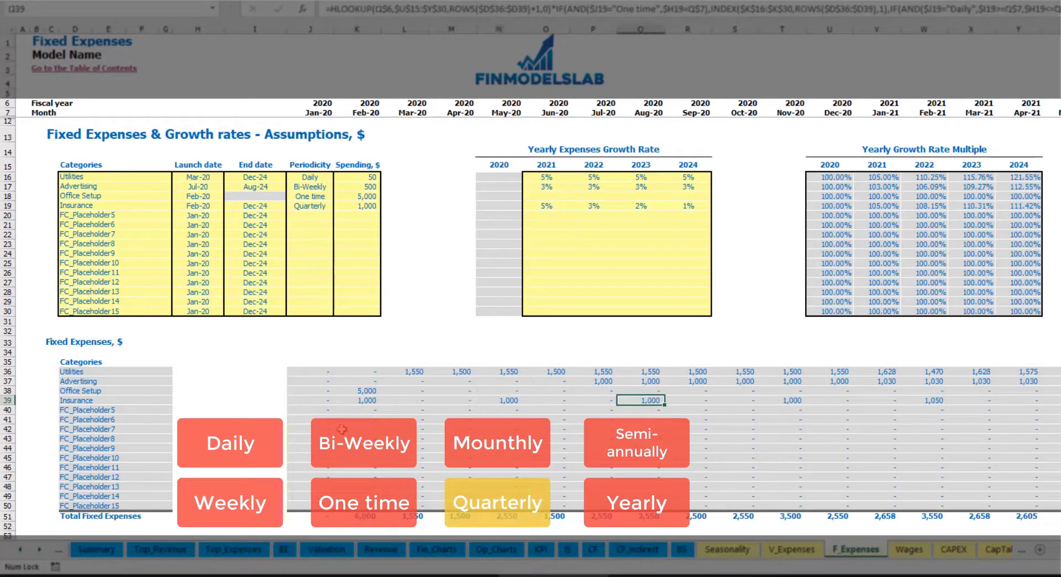
{"action": "left_click", "coordinate": [357, 400]}
{"action": "left_click", "coordinate": [513, 401]}
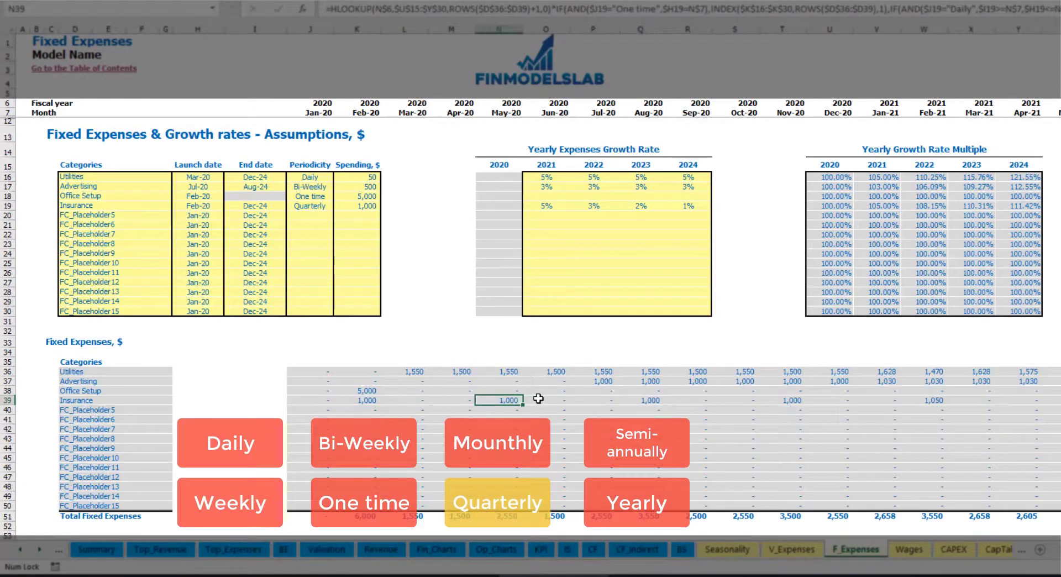
- Change Insurance's periodicity to Semi-Annually and review its amounts from February 2020 to February 2021
{"action": "left_click", "coordinate": [327, 206]}
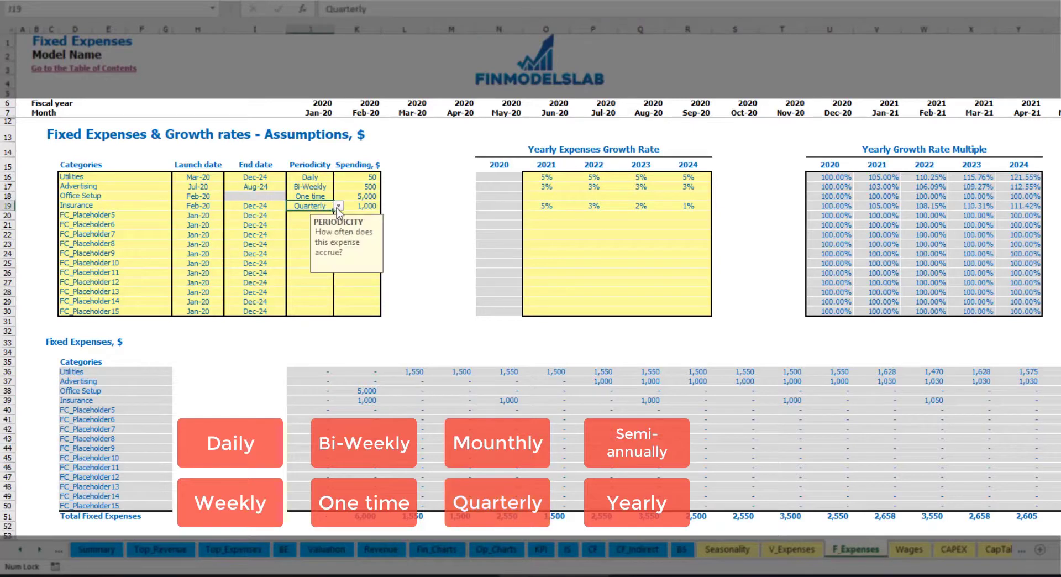
{"action": "left_click", "coordinate": [338, 205]}
{"action": "left_click", "coordinate": [327, 273]}
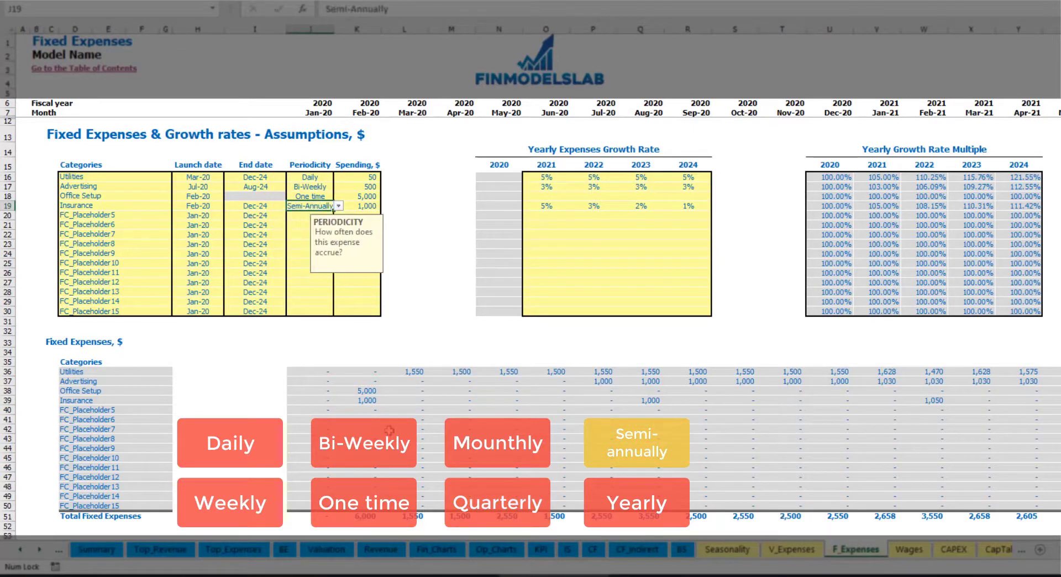
{"action": "left_click_drag", "start_coordinate": [366, 407], "coordinate": [886, 400]}
{"action": "left_click", "coordinate": [925, 409]}
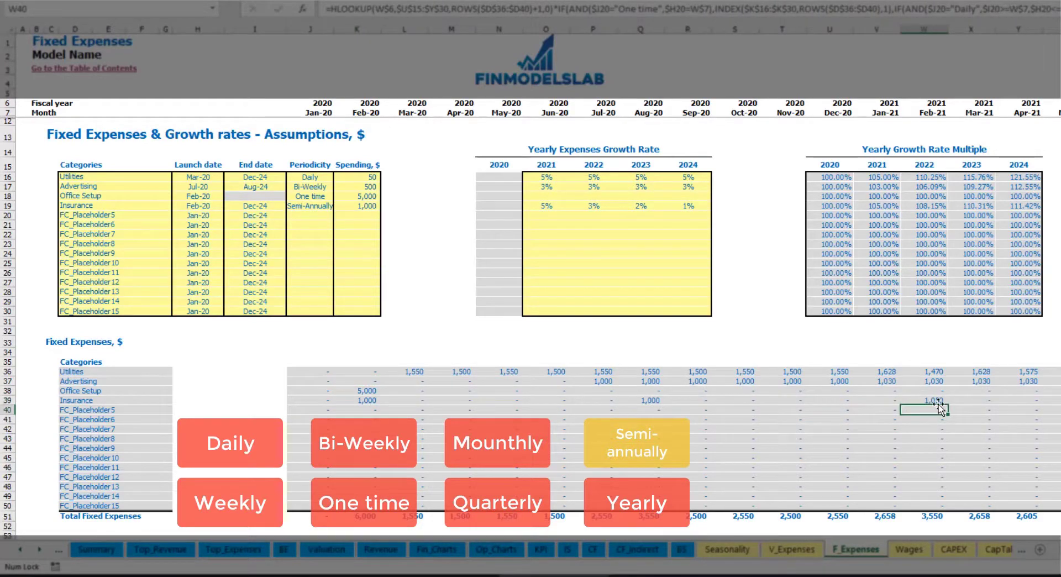
- Change Insurance's periodicity to Yearly and review its amounts from February 2020 onward
{"action": "left_click", "coordinate": [319, 206]}
{"action": "left_click", "coordinate": [338, 206]}
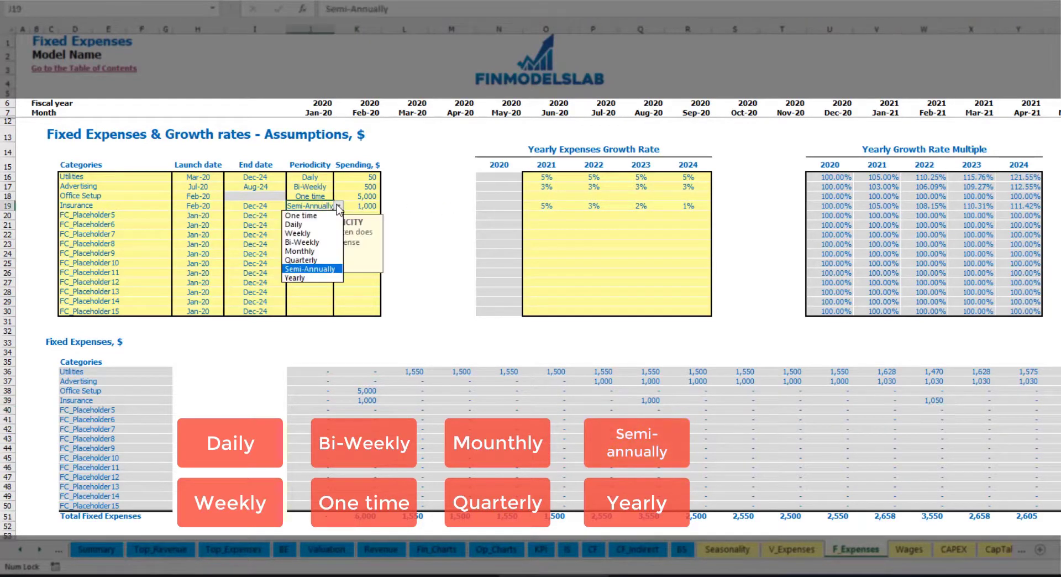
{"action": "left_click", "coordinate": [303, 278]}
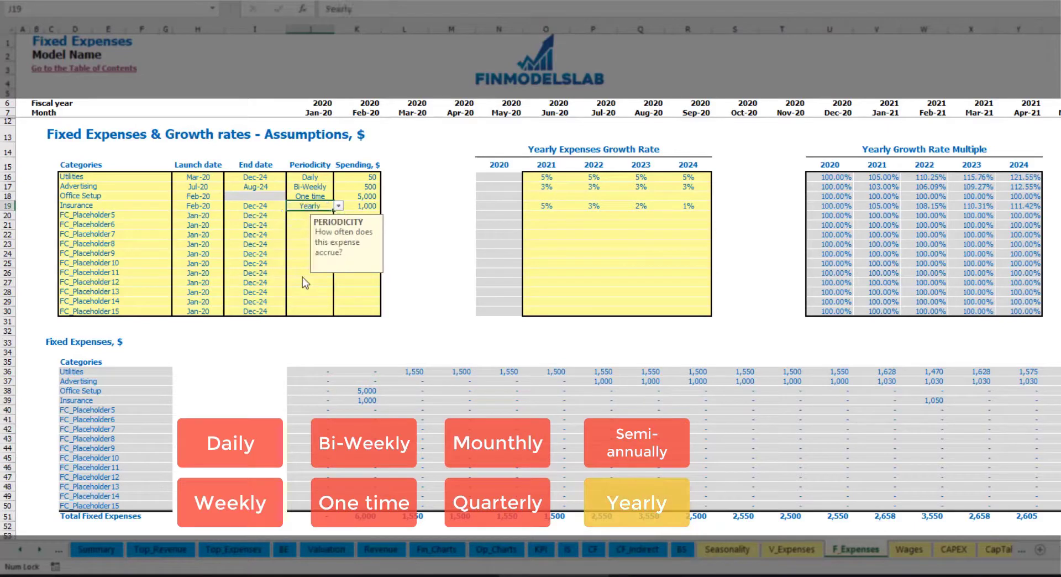
{"action": "left_click", "coordinate": [359, 403]}
{"action": "left_click_drag", "start_coordinate": [380, 405], "coordinate": [1059, 402]}
- Review Insurance's launch and end dates and the monthly amounts in the Fixed Expenses, $ table
{"action": "left_click", "coordinate": [210, 209]}
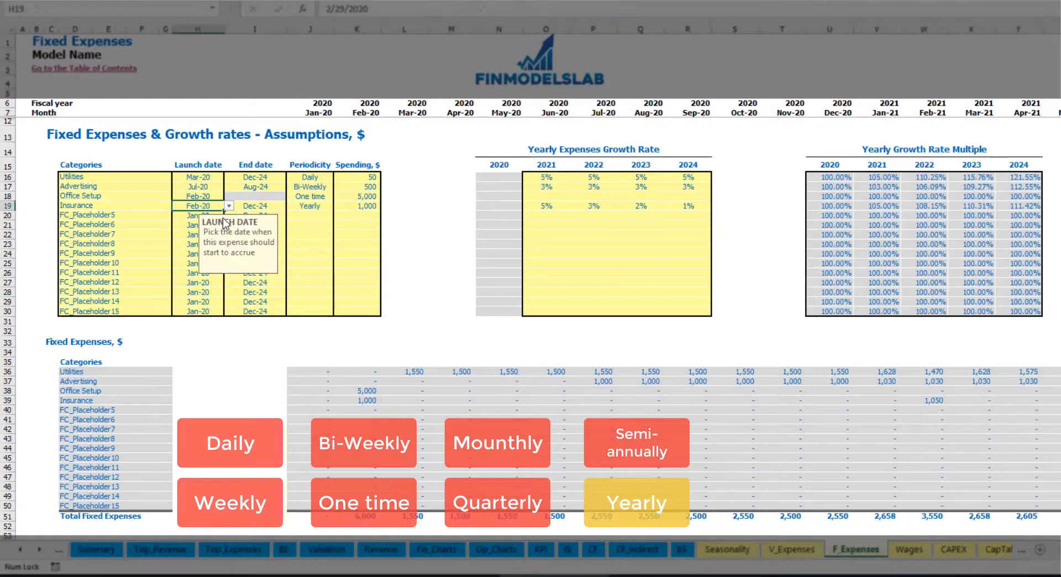
{"action": "left_click", "coordinate": [255, 203]}
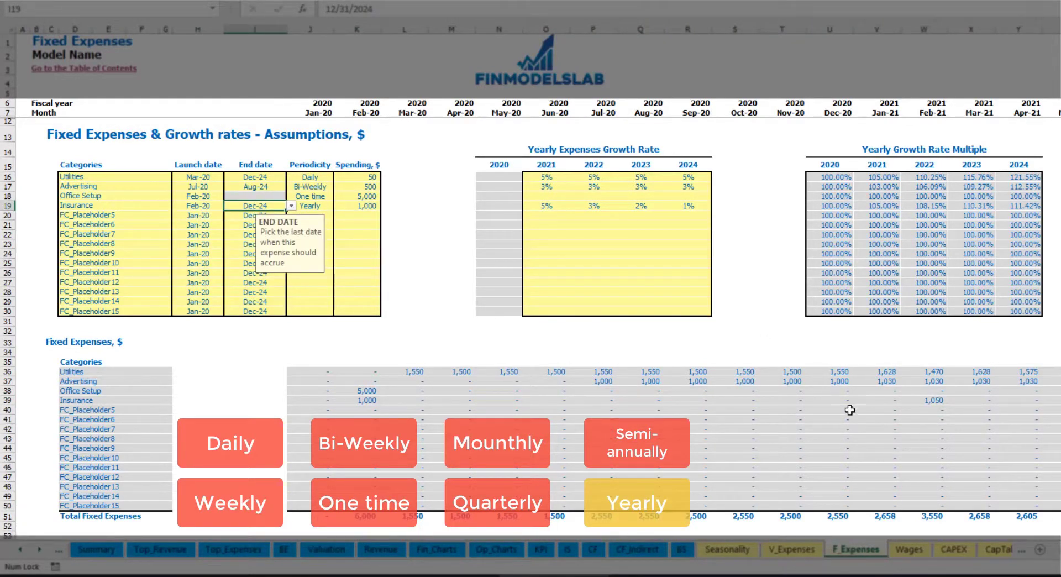
{"action": "left_click", "coordinate": [737, 311]}
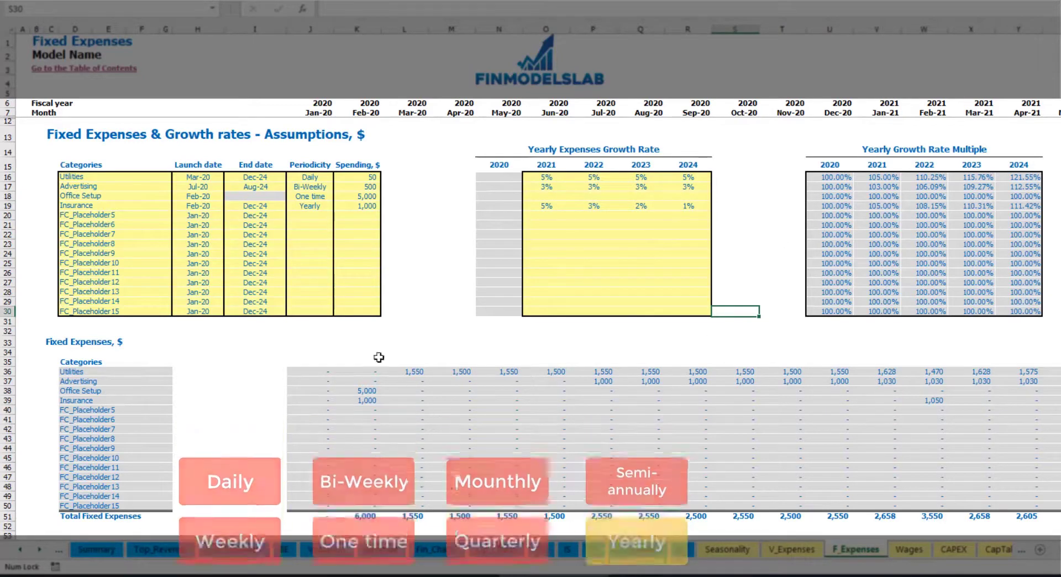
{"action": "left_click_drag", "start_coordinate": [308, 372], "coordinate": [992, 506]}
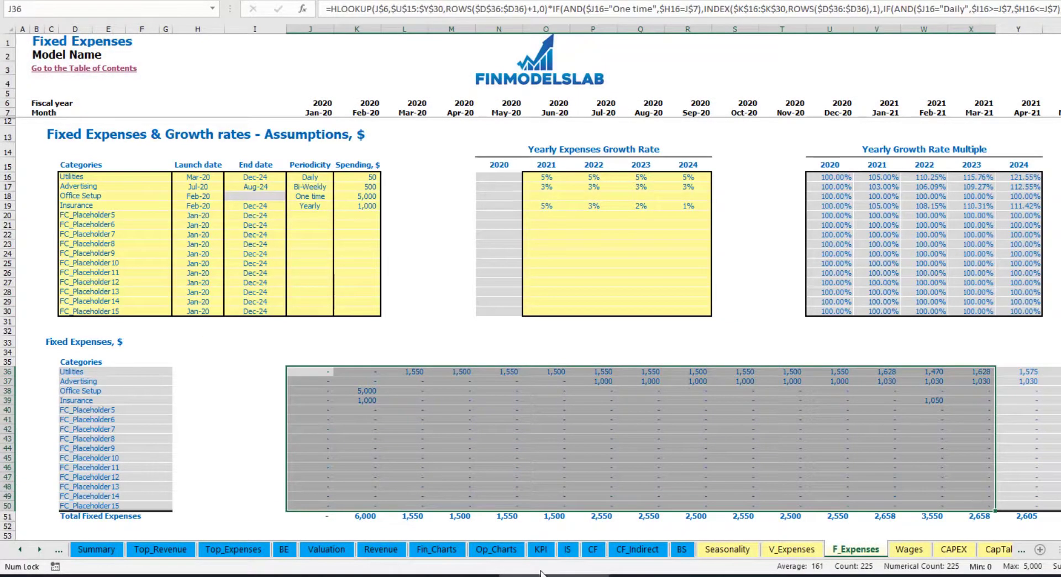
- Open the IS sheet, expand Total Fixed Expenses and review its rows from Utilities to FC_Placeholder15
{"action": "left_click", "coordinate": [565, 553]}
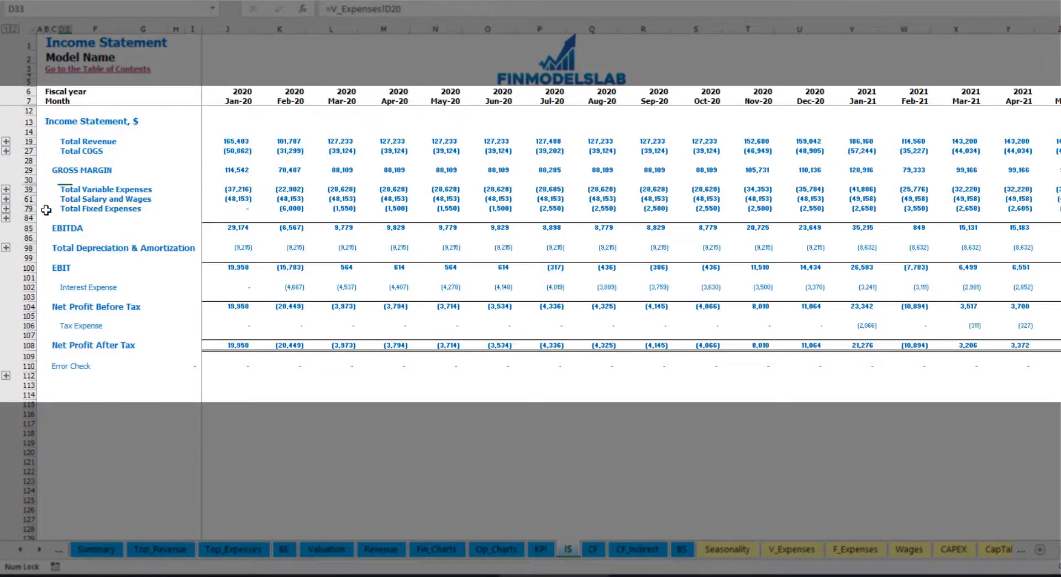
{"action": "left_click", "coordinate": [63, 208]}
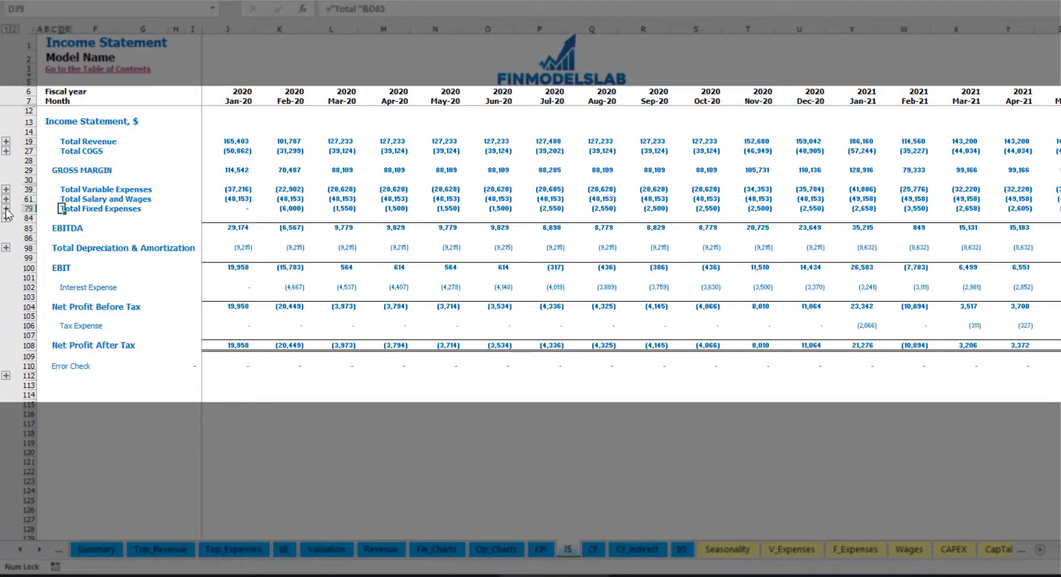
{"action": "left_click", "coordinate": [6, 209]}
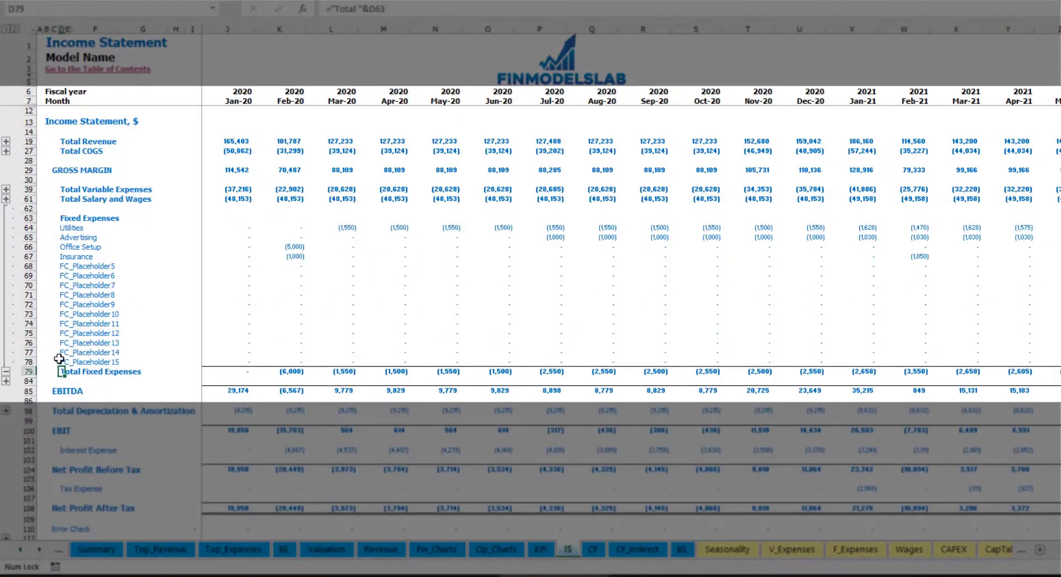
{"action": "left_click_drag", "start_coordinate": [28, 227], "coordinate": [32, 258]}
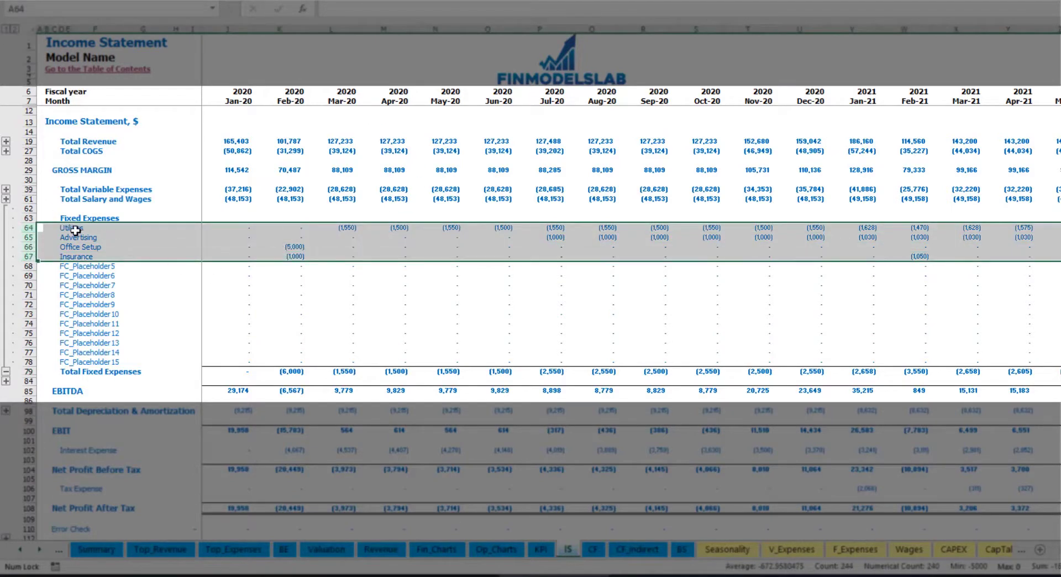
{"action": "left_click_drag", "start_coordinate": [67, 228], "coordinate": [70, 362]}
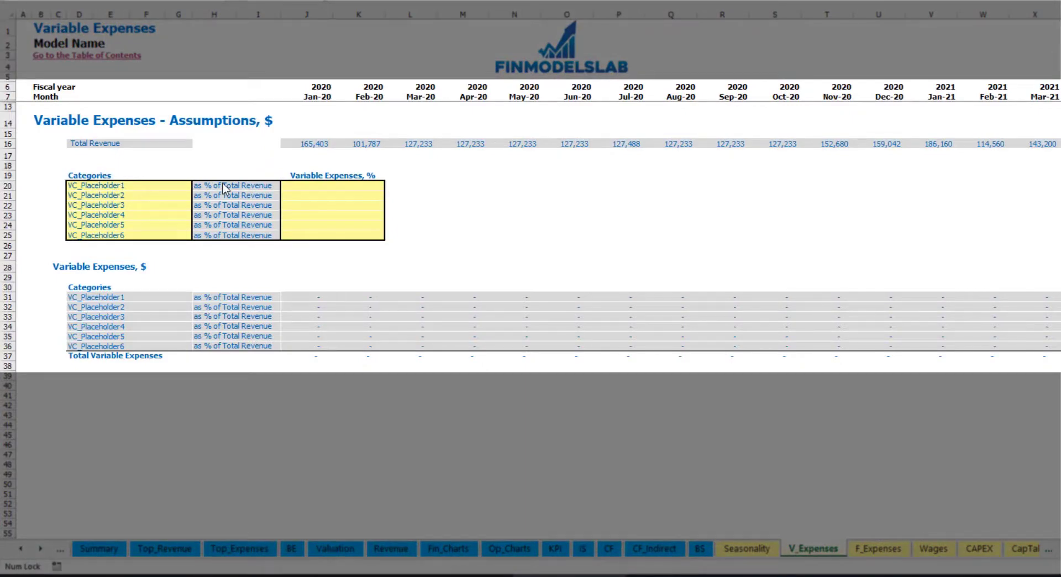
- On V_Expenses, name the first variable expense category "Bank fees" and set it to 2.5% of total revenue
{"action": "left_click", "coordinate": [115, 186]}
{"action": "type", "text": "Ba"}
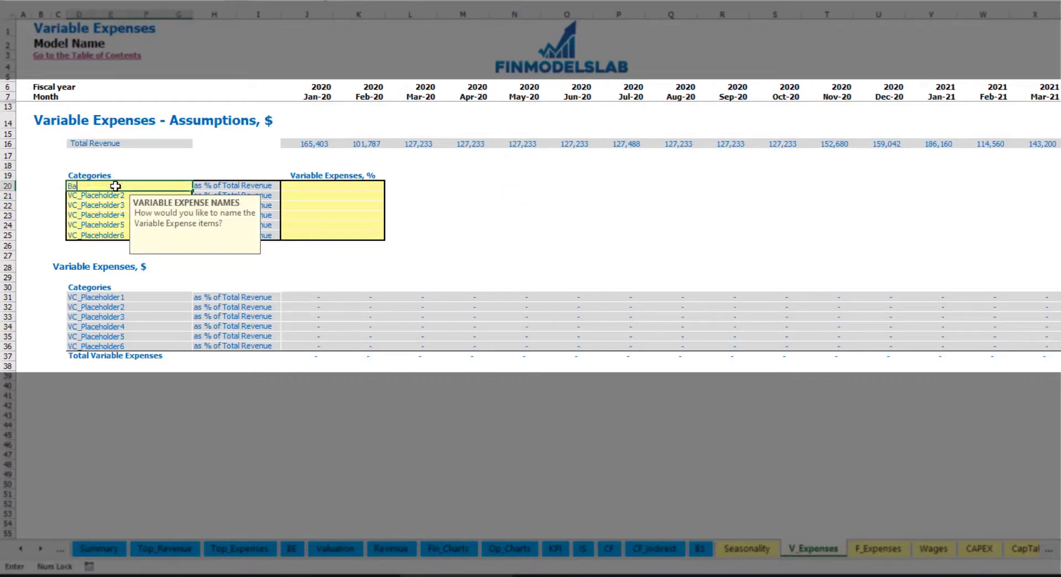
{"action": "type", "text": "nk fees"}
{"action": "key", "text": "Return"}
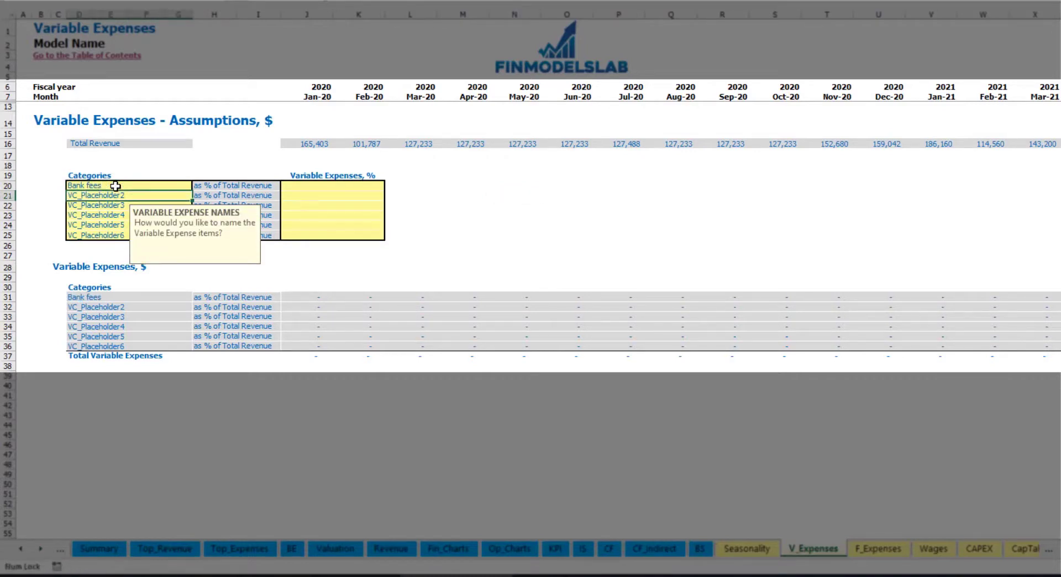
{"action": "left_click", "coordinate": [311, 186]}
{"action": "type", "text": "2"}
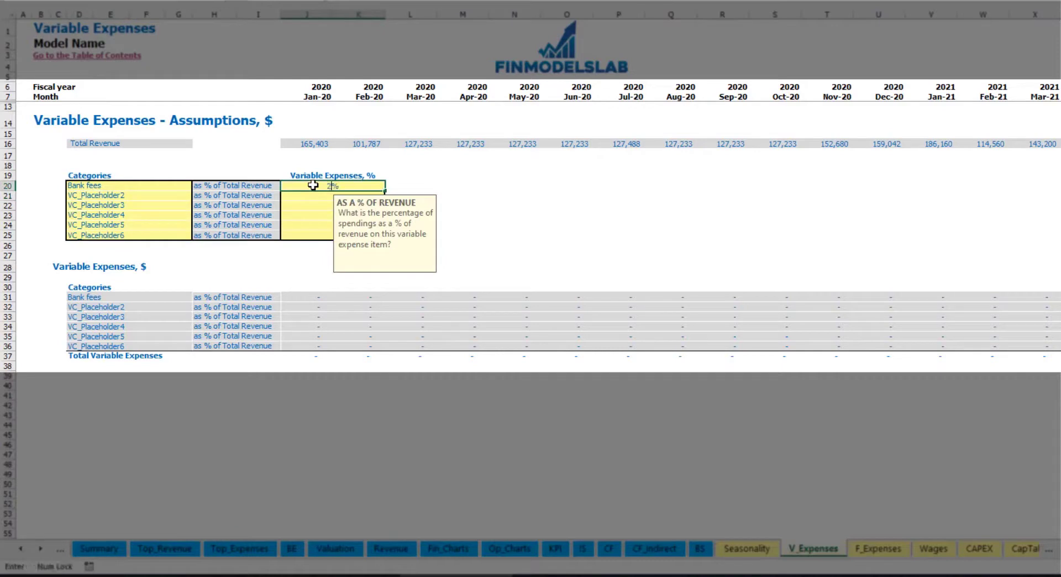
{"action": "type", "text": ".5"}
{"action": "key", "text": "Return"}
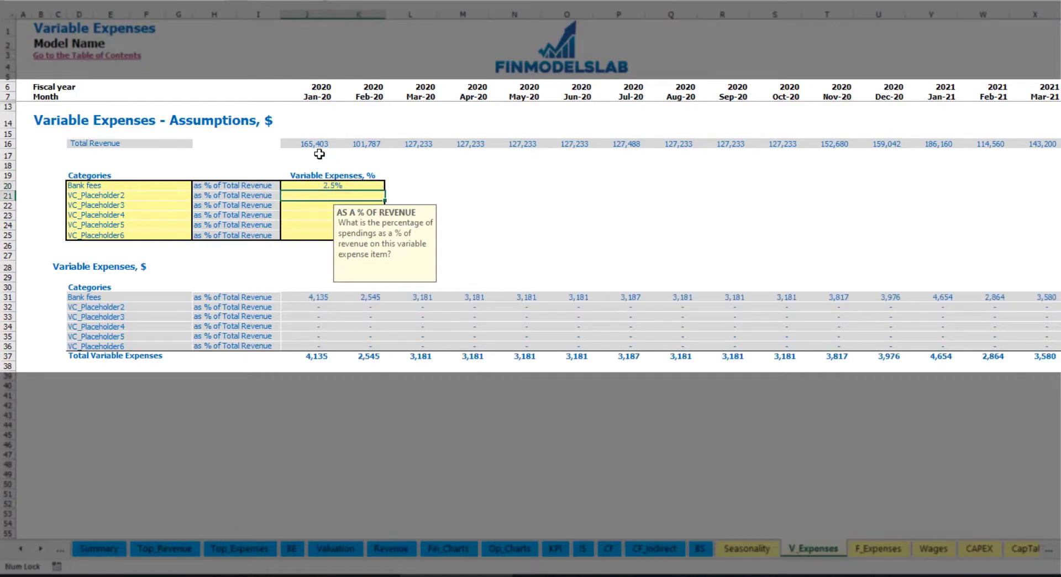
- Compare the monthly Total Revenue row with the calculated Bank fees amounts for early 2020
{"action": "left_click_drag", "start_coordinate": [312, 145], "coordinate": [827, 146]}
{"action": "scroll", "coordinate": [292, 298], "scroll_direction": "right", "scroll_amount": 15}
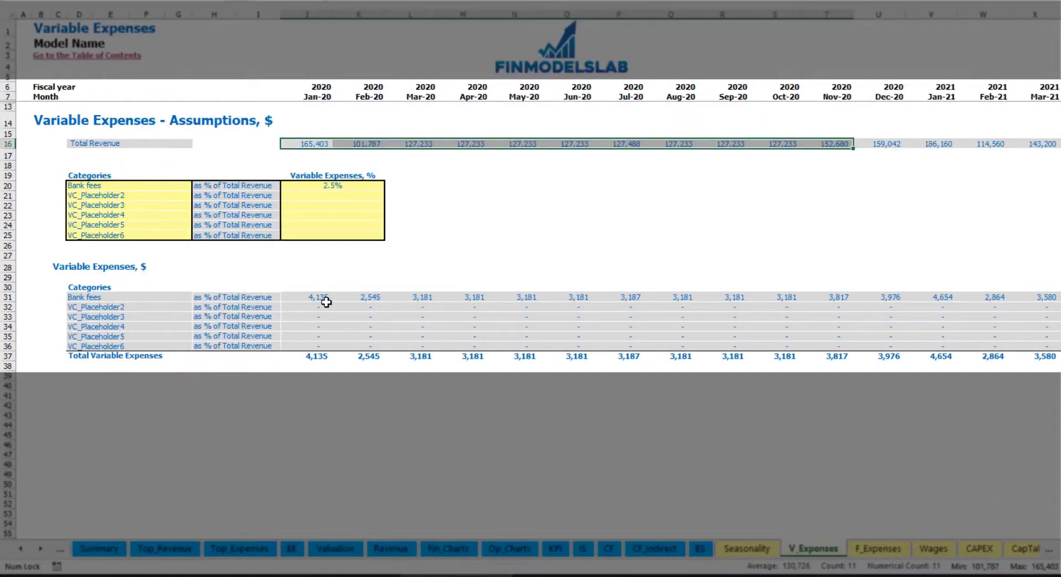
{"action": "left_click", "coordinate": [359, 298]}
{"action": "left_click", "coordinate": [412, 298]}
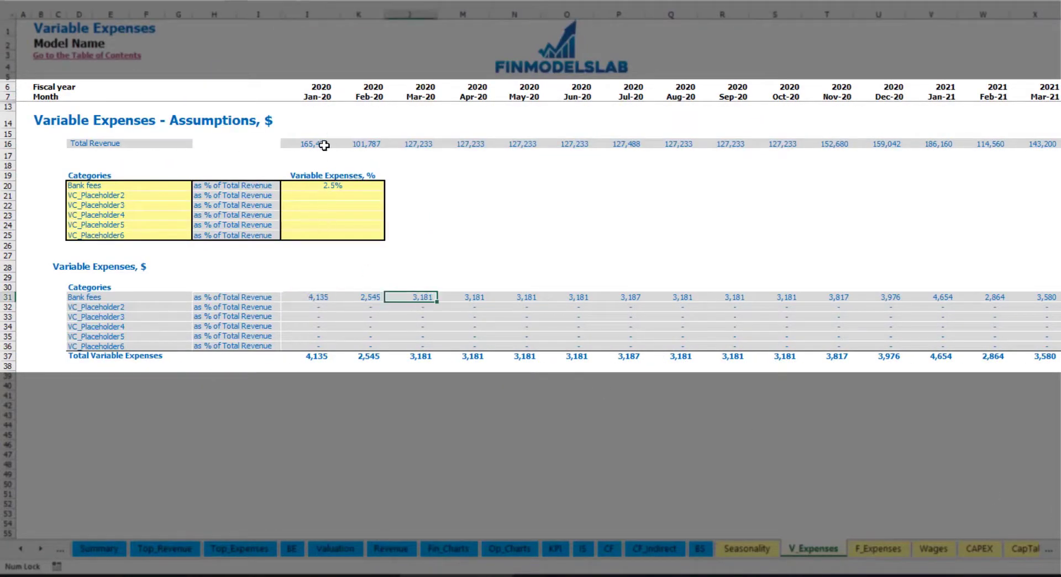
- Name the second variable expense category "Other Var Exp" and set it to 5% of total revenue
{"action": "left_click", "coordinate": [133, 196]}
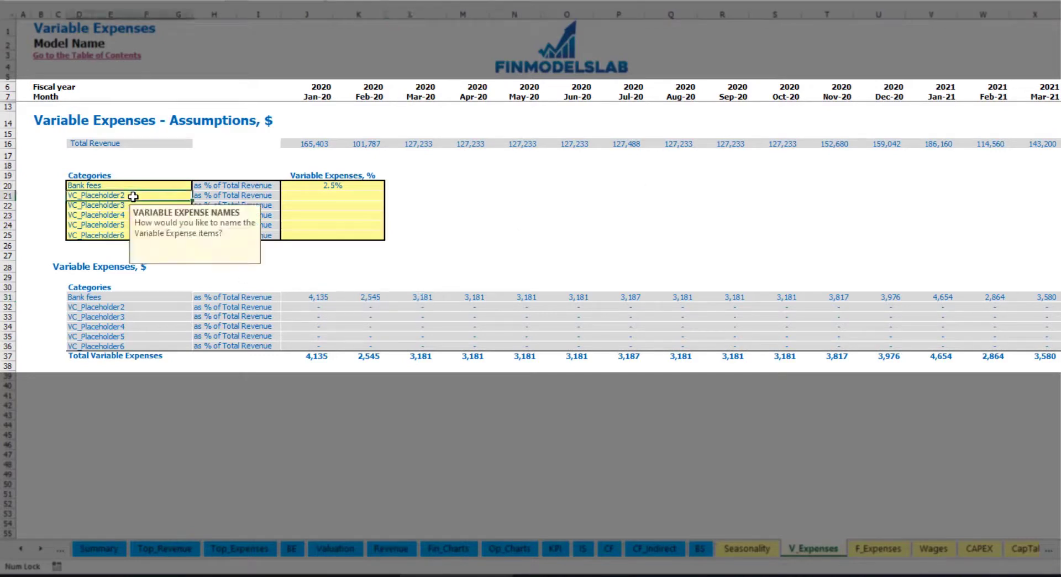
{"action": "type", "text": "Other Var E"}
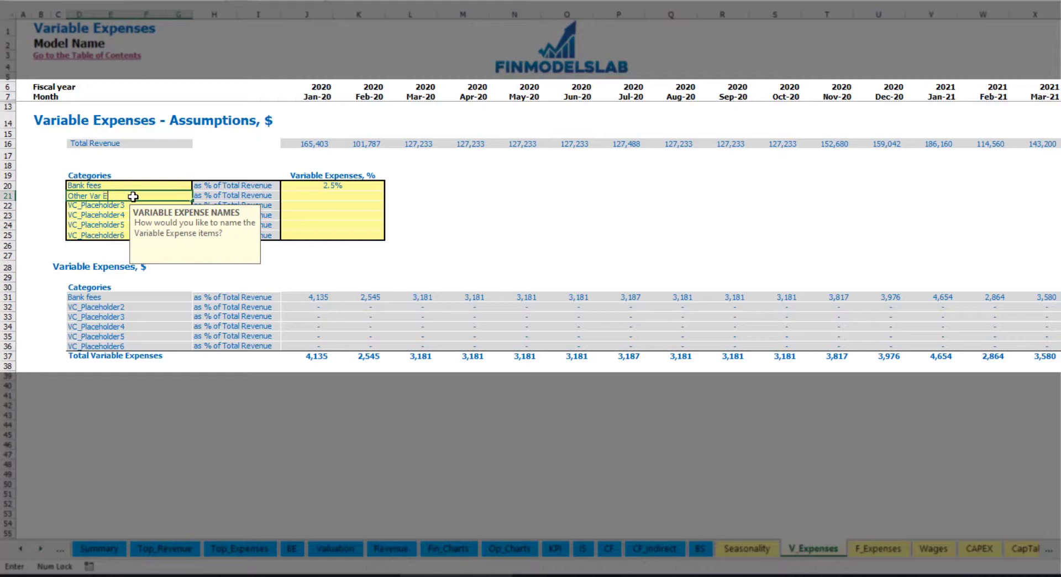
{"action": "key", "text": "Return"}
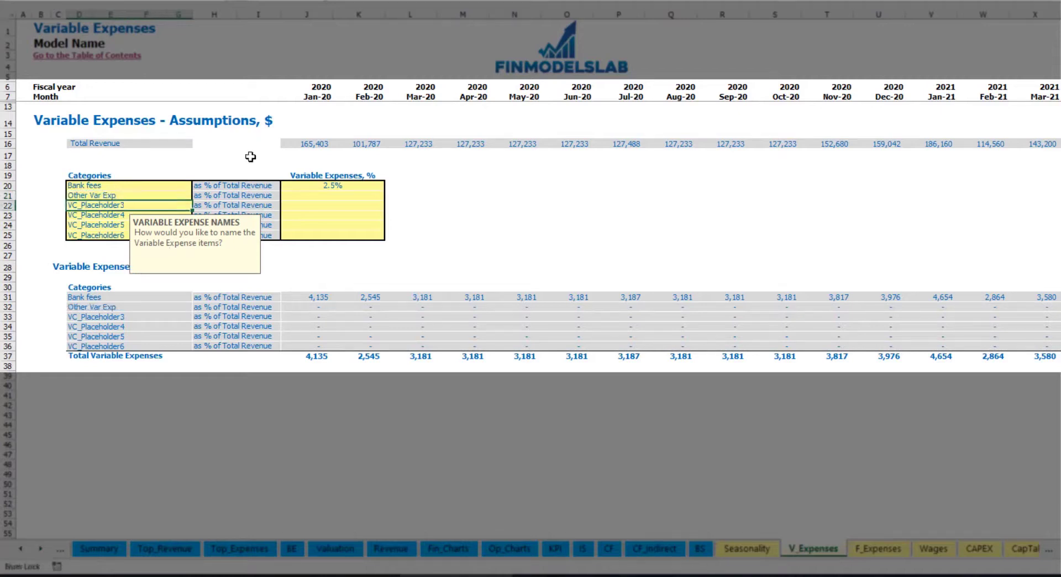
{"action": "left_click", "coordinate": [323, 196]}
{"action": "type", "text": "5"}
{"action": "key", "text": "Return"}
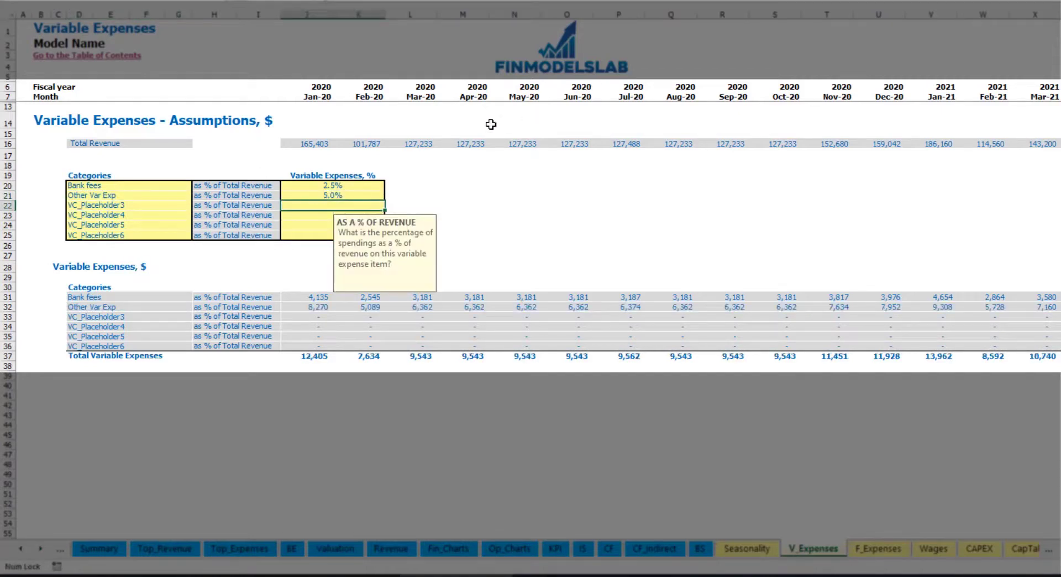
- Name the third variable expense category "Direct Labor" and set it to 15% of total revenue
{"action": "left_click", "coordinate": [168, 206]}
{"action": "type", "text": "D"}
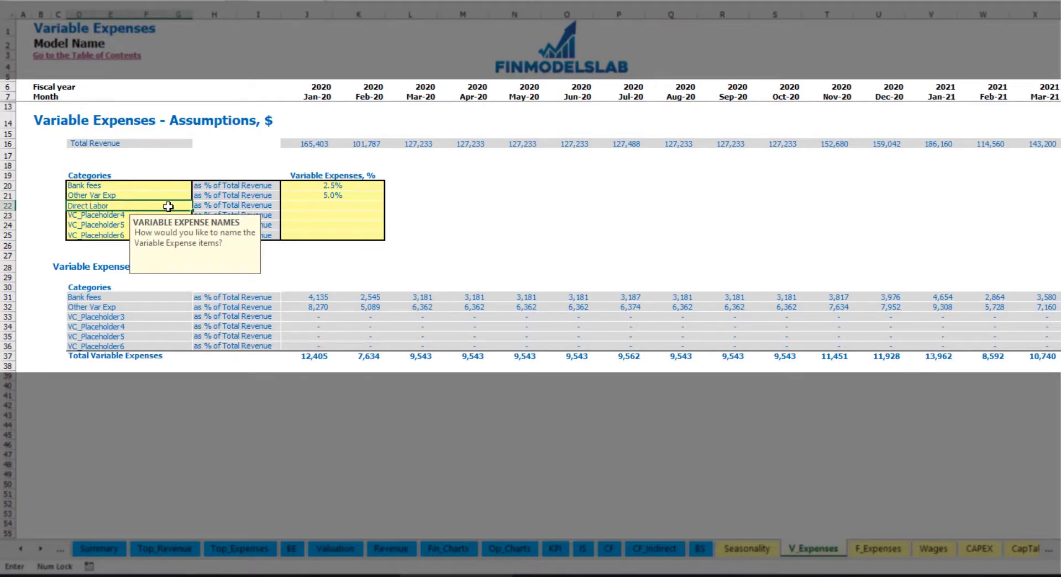
{"action": "type", "text": "irect Labor"}
{"action": "key", "text": "Return"}
{"action": "left_click", "coordinate": [312, 207]}
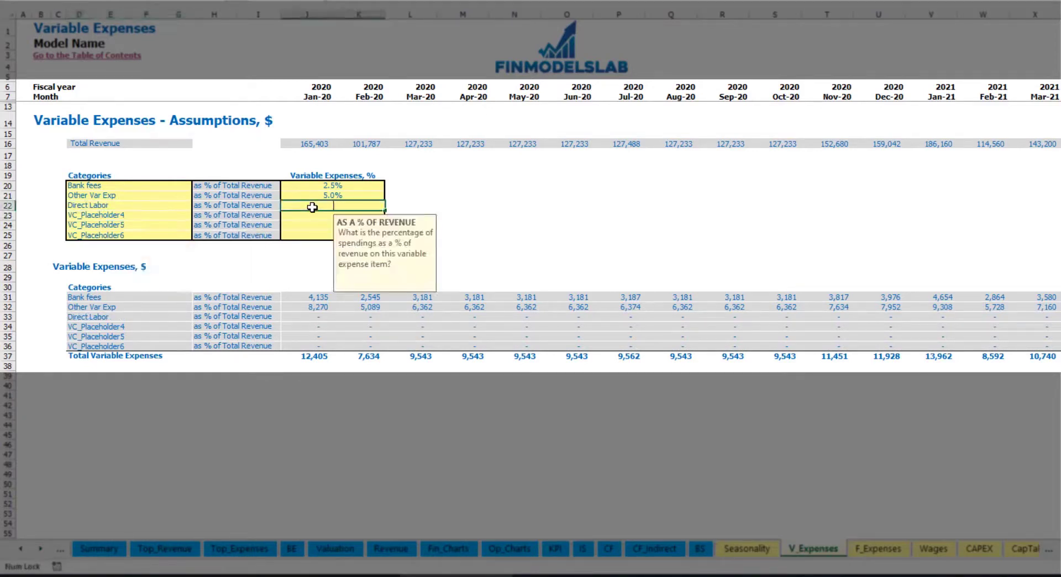
{"action": "type", "text": "15"}
{"action": "key", "text": "Return"}
- Check the January Bank fees amount, then expand Total Variable Expenses on the IS sheet and review its category rows
{"action": "left_click", "coordinate": [309, 294]}
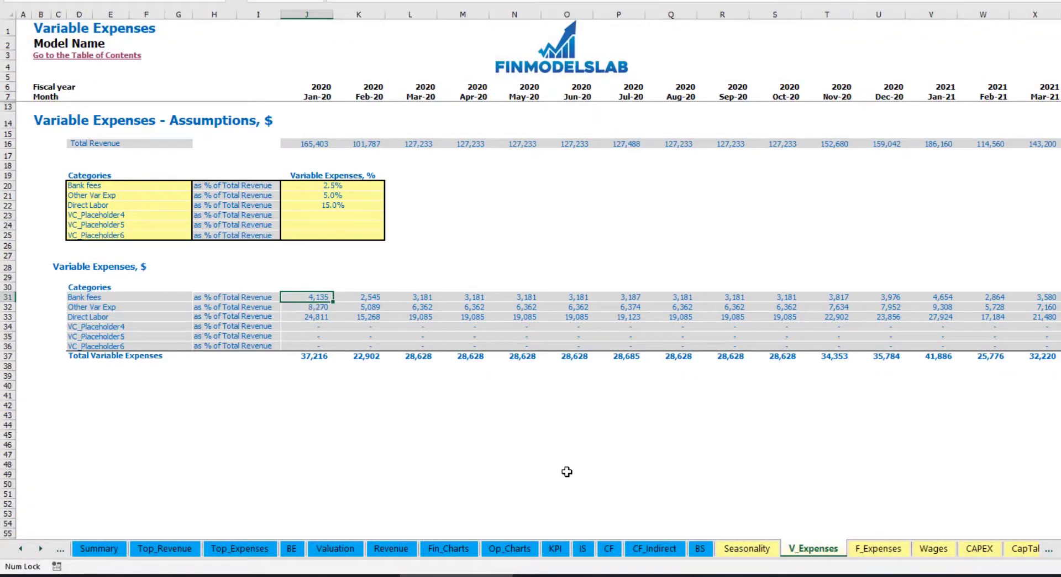
{"action": "left_click", "coordinate": [584, 549]}
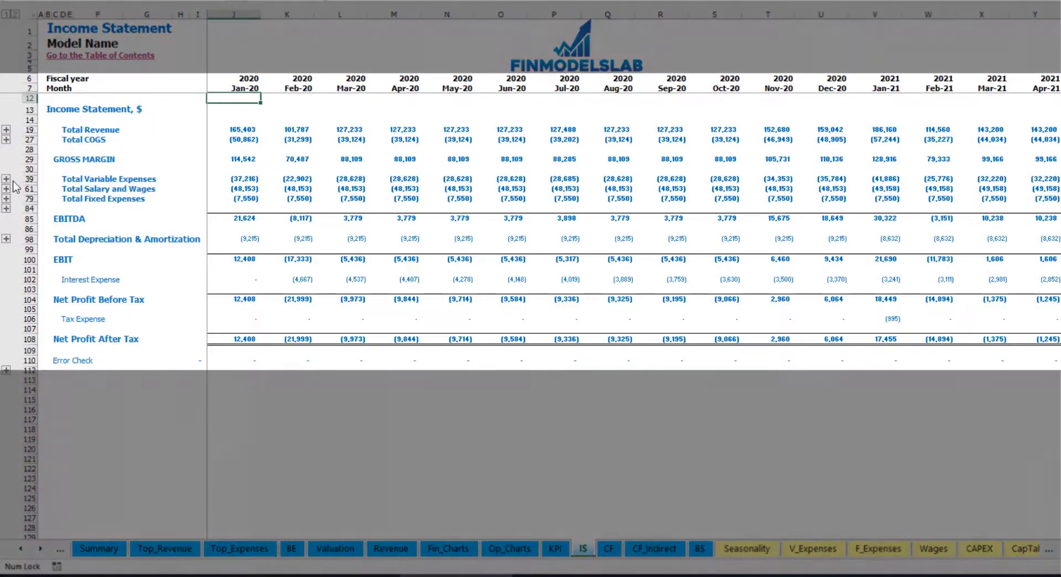
{"action": "left_click", "coordinate": [157, 177]}
{"action": "key", "text": "shift+space"}
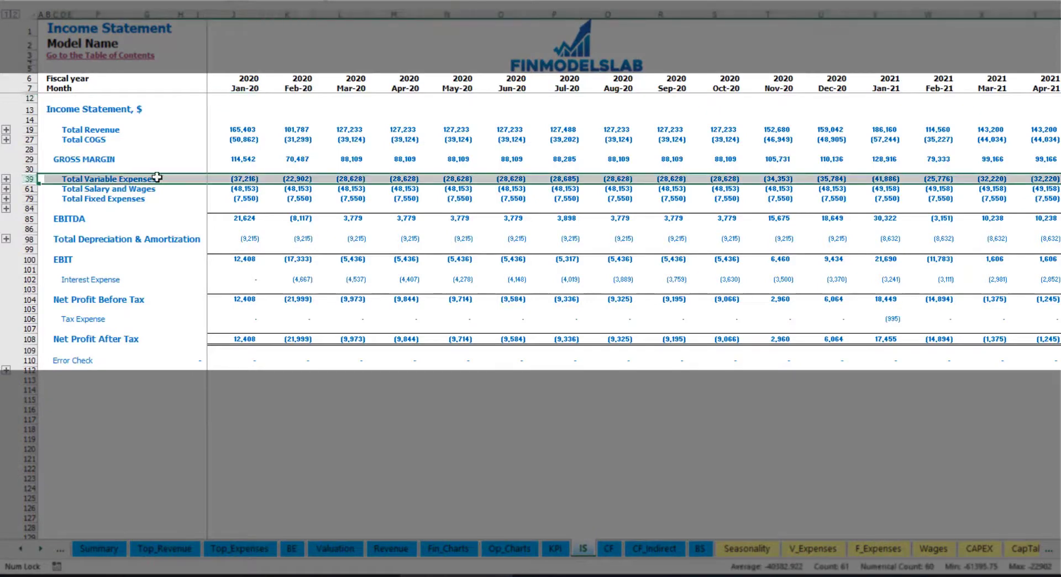
{"action": "left_click", "coordinate": [6, 179]}
{"action": "left_click_drag", "start_coordinate": [43, 199], "coordinate": [41, 242]}
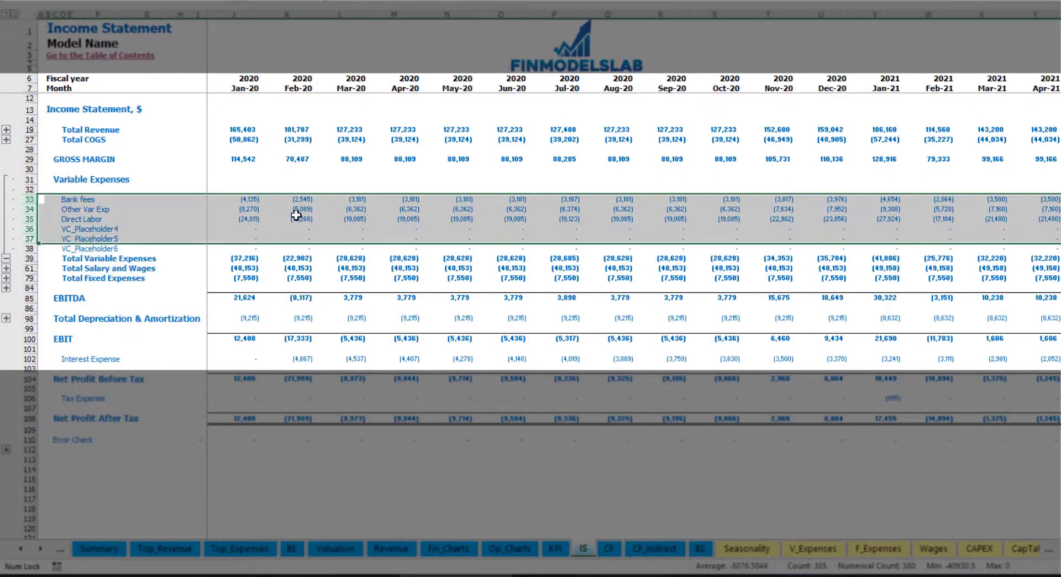
{"action": "left_click", "coordinate": [258, 198]}
{"action": "left_click", "coordinate": [377, 198]}
{"action": "left_click_drag", "start_coordinate": [64, 199], "coordinate": [65, 247]}
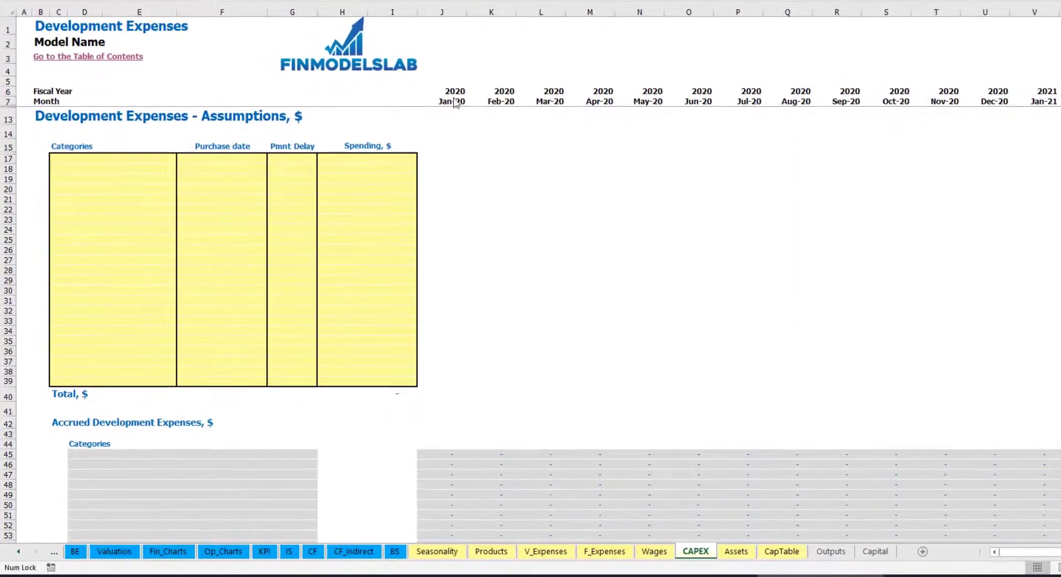
- On the CAPEX sheet, add the first development expense category "Office dev" with a Feb-20 purchase date
{"action": "left_click", "coordinate": [143, 159]}
{"action": "type", "text": "Office dev"}
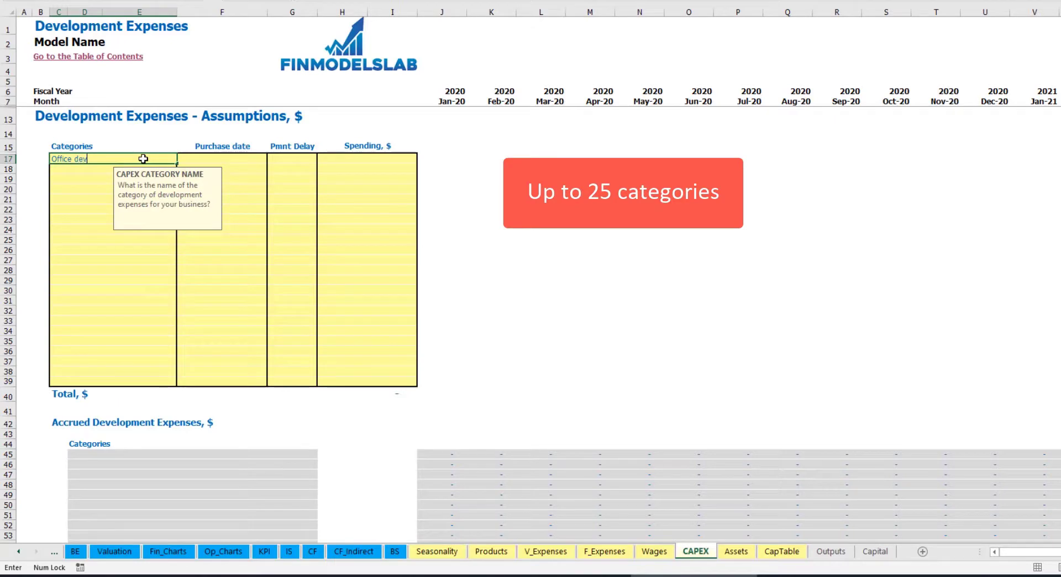
{"action": "key", "text": "Return"}
{"action": "left_click", "coordinate": [222, 158]}
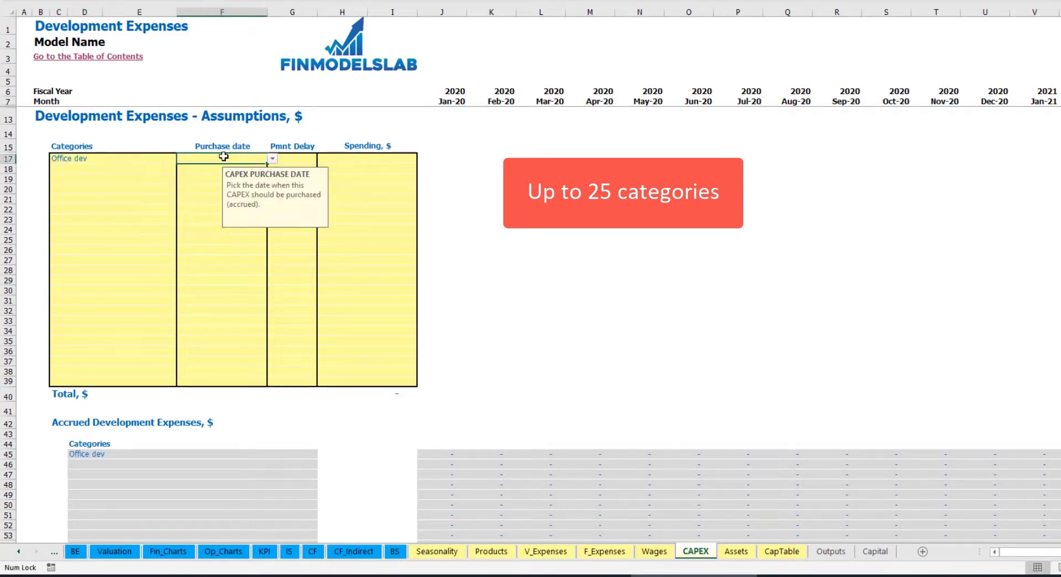
{"action": "left_click", "coordinate": [272, 158]}
{"action": "left_click", "coordinate": [246, 180]}
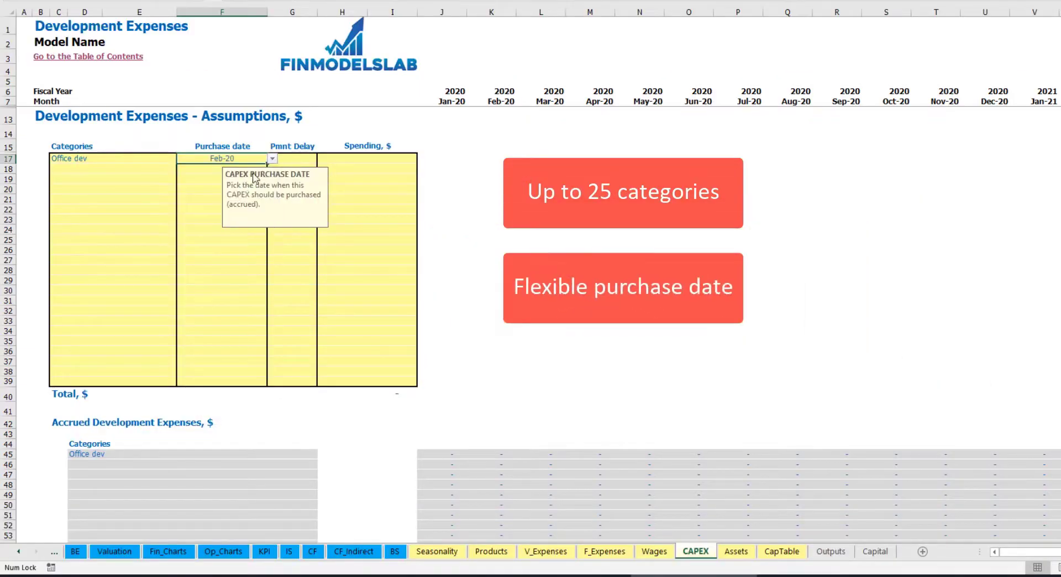
- Set Office dev's spending to 10,000 and its payment delay to 2M
{"action": "left_click", "coordinate": [352, 157]}
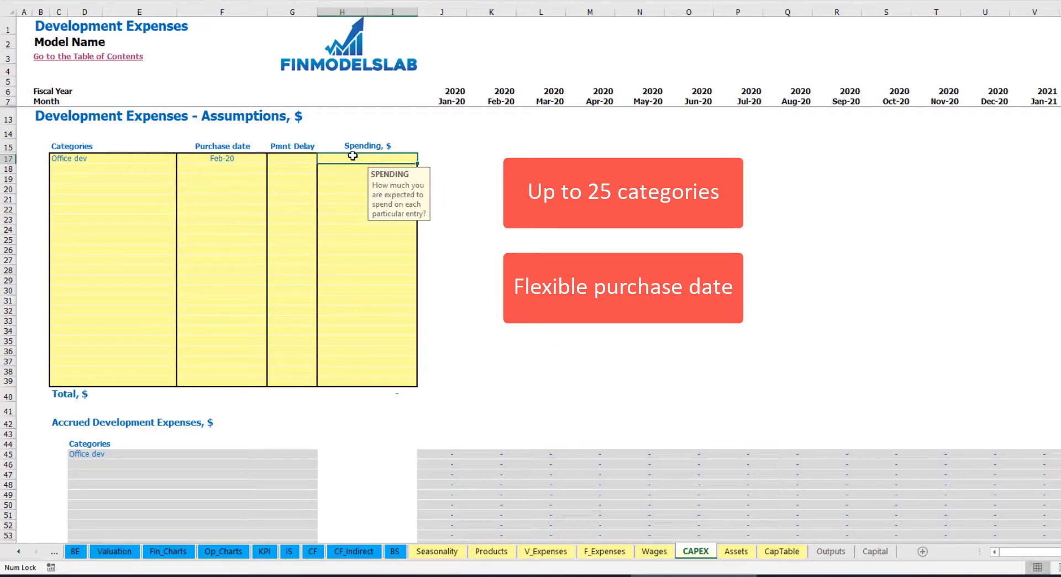
{"action": "type", "text": "10000"}
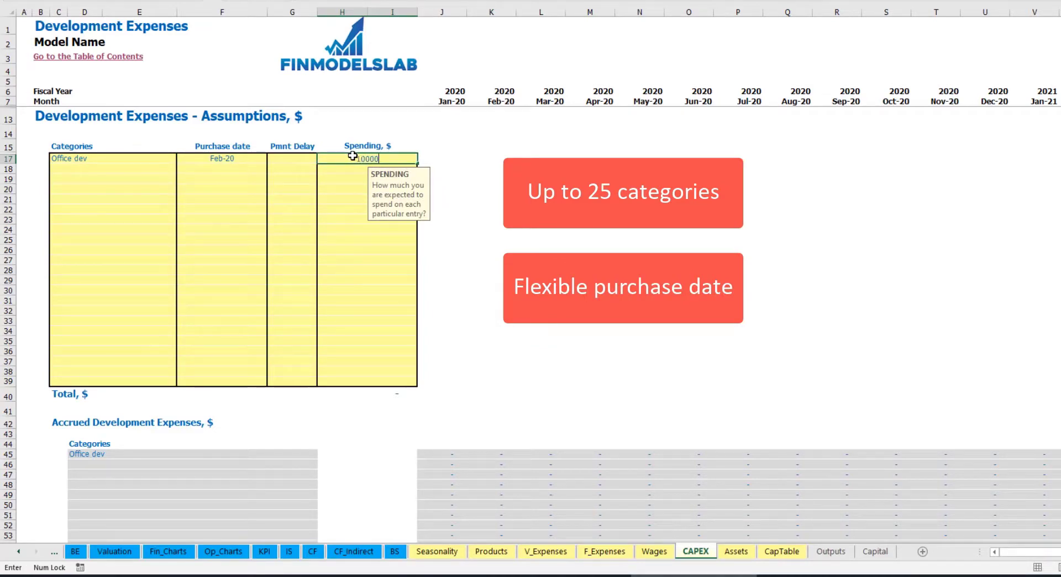
{"action": "key", "text": "Return"}
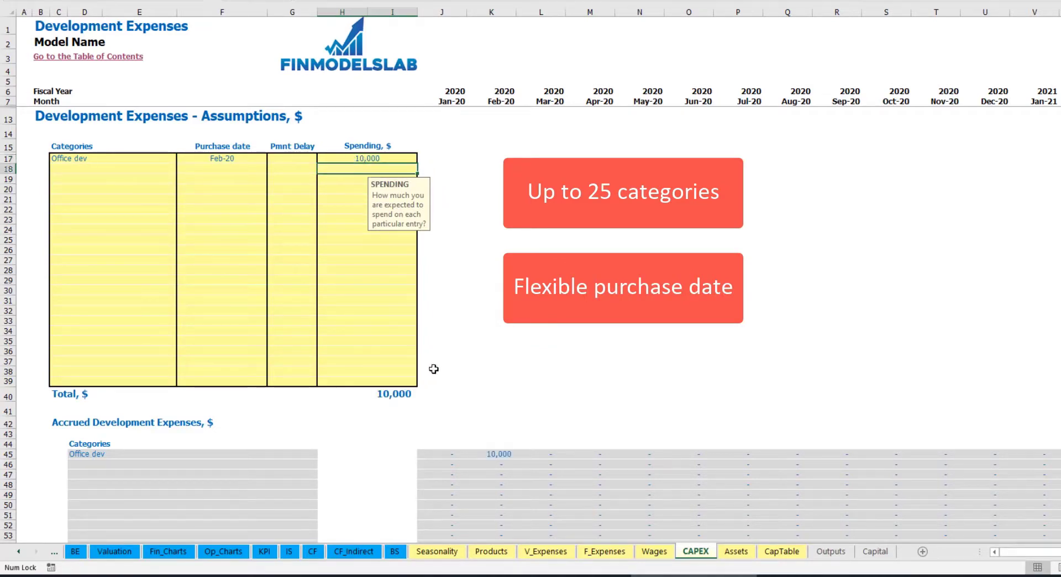
{"action": "left_click", "coordinate": [297, 159]}
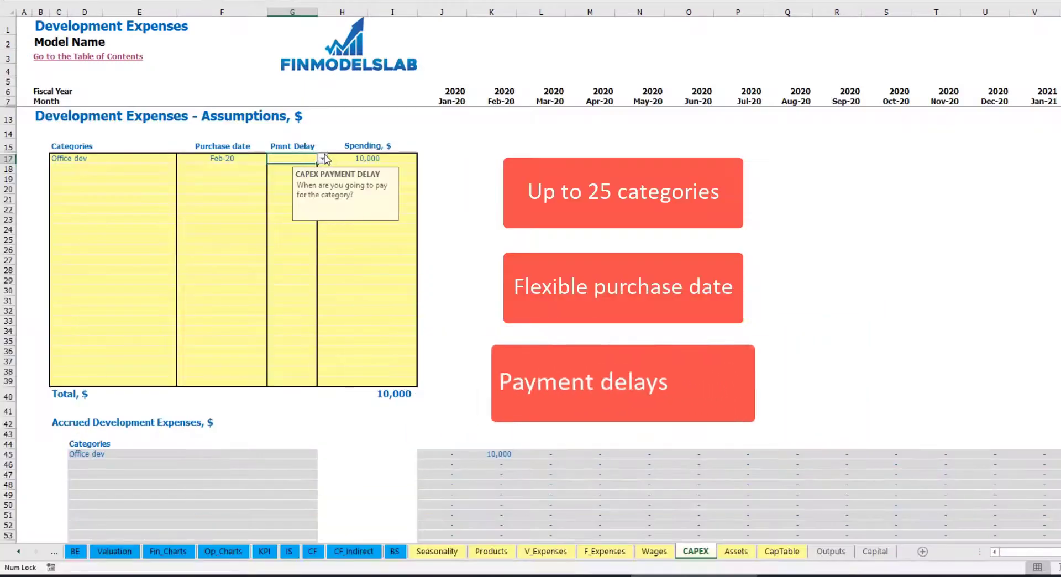
{"action": "left_click", "coordinate": [322, 159]}
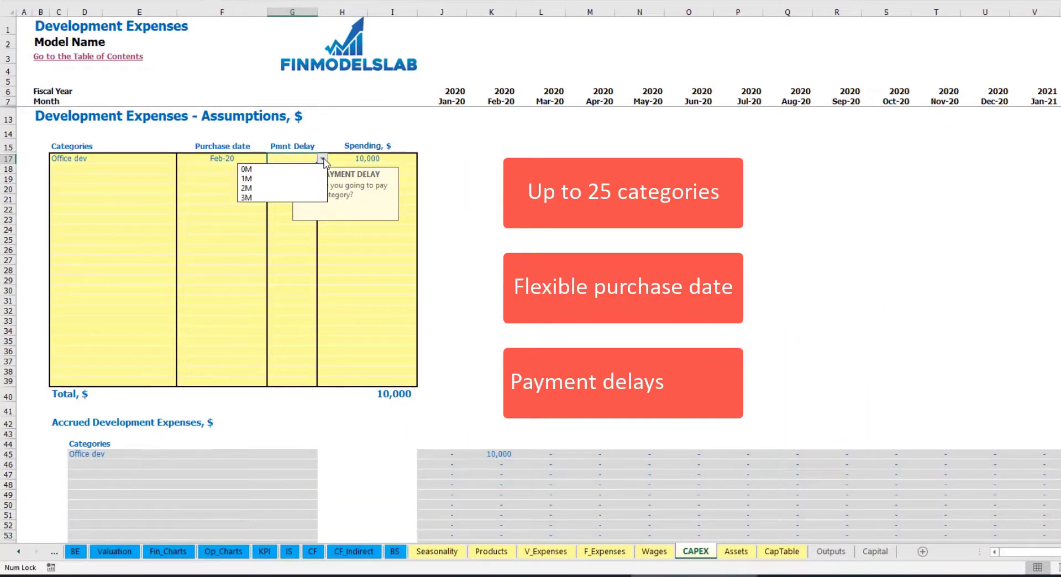
{"action": "left_click", "coordinate": [285, 188]}
{"action": "left_click", "coordinate": [522, 191]}
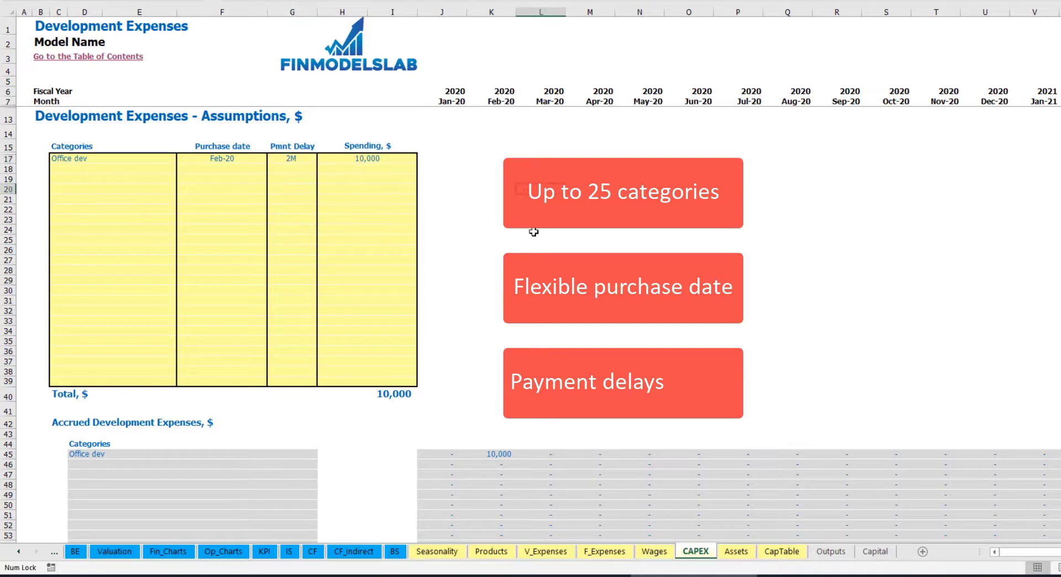
- Review Office dev's accrued and paid amounts by month, along with the Summary balances on the CAPEX sheet
{"action": "left_click", "coordinate": [500, 454]}
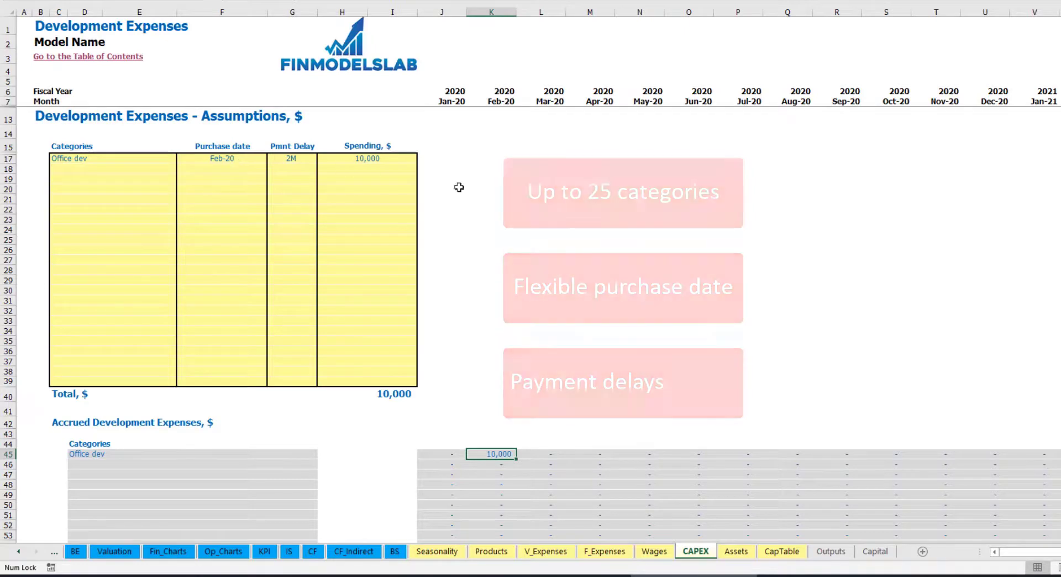
{"action": "scroll", "coordinate": [499, 240], "scroll_direction": "down", "scroll_amount": 7}
{"action": "scroll", "coordinate": [499, 240], "scroll_direction": "down", "scroll_amount": 3}
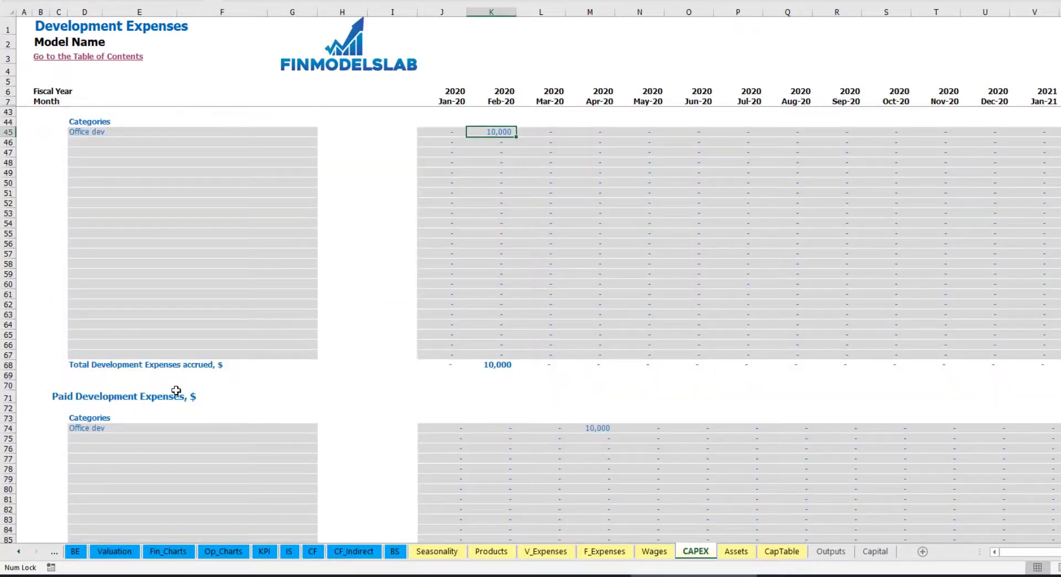
{"action": "left_click", "coordinate": [591, 428]}
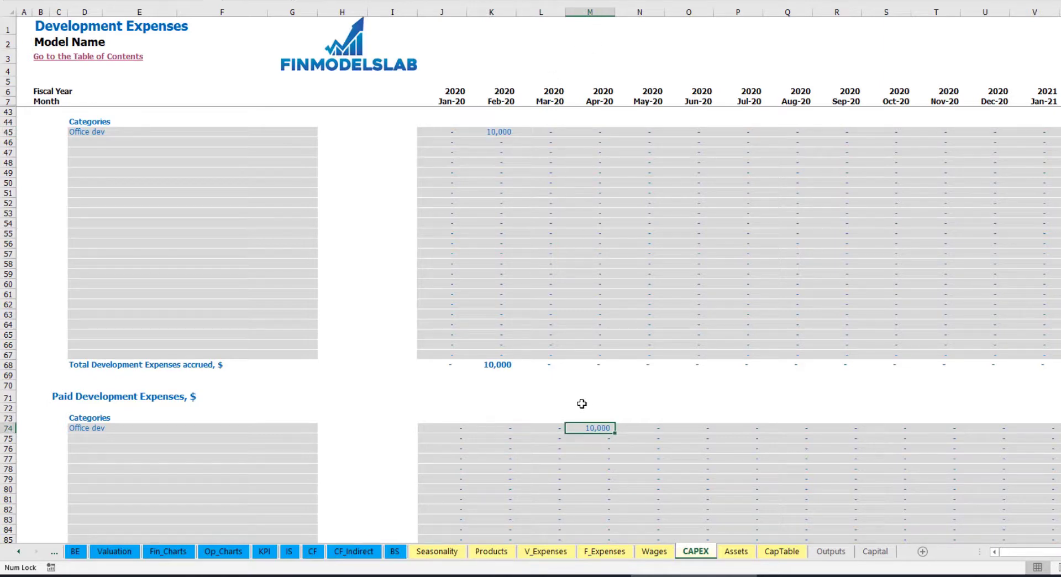
{"action": "scroll", "coordinate": [571, 426], "scroll_direction": "down", "scroll_amount": 13}
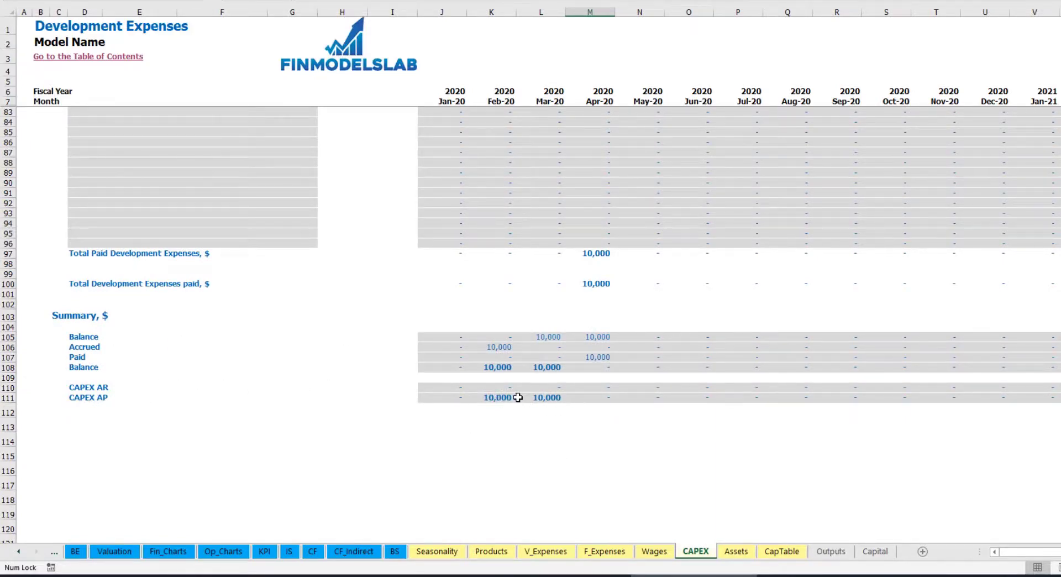
{"action": "scroll", "coordinate": [546, 323], "scroll_direction": "up", "scroll_amount": 20}
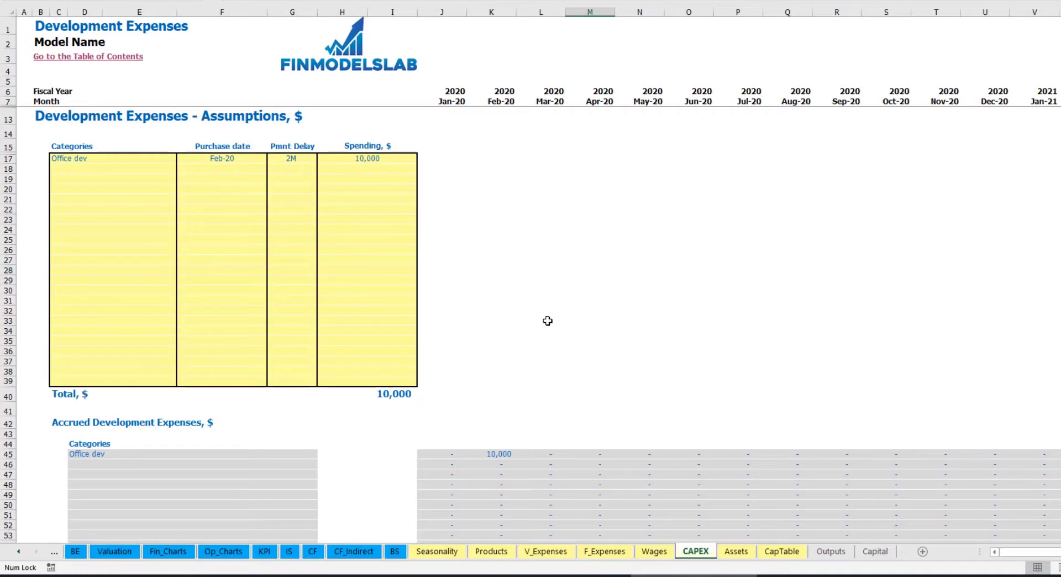
- Add a second development expense category "Other dev exp" with a Mar-20 purchase date
{"action": "left_click", "coordinate": [94, 167]}
{"action": "type", "text": "Other dev"}
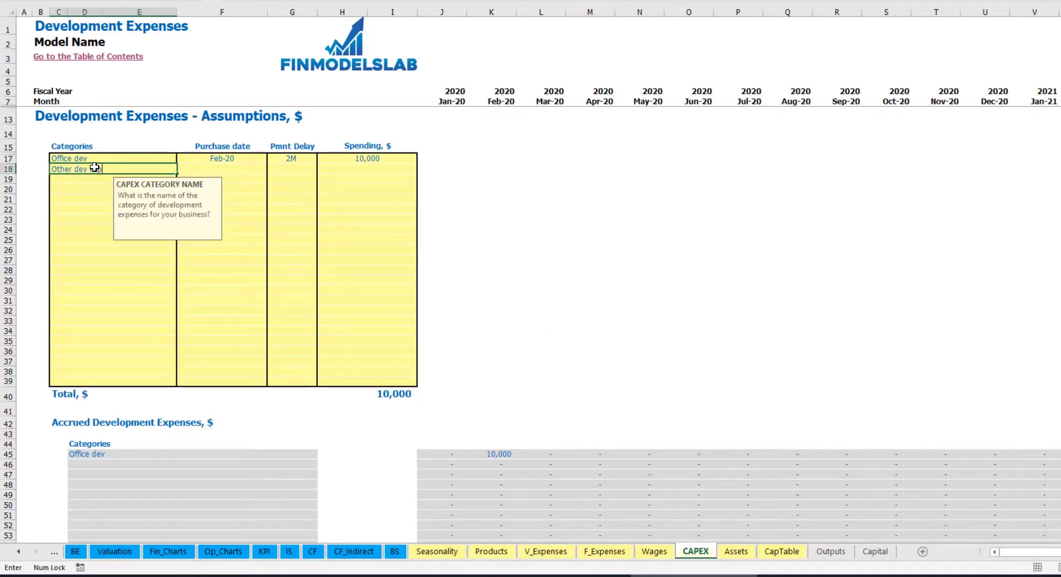
{"action": "left_click", "coordinate": [252, 165]}
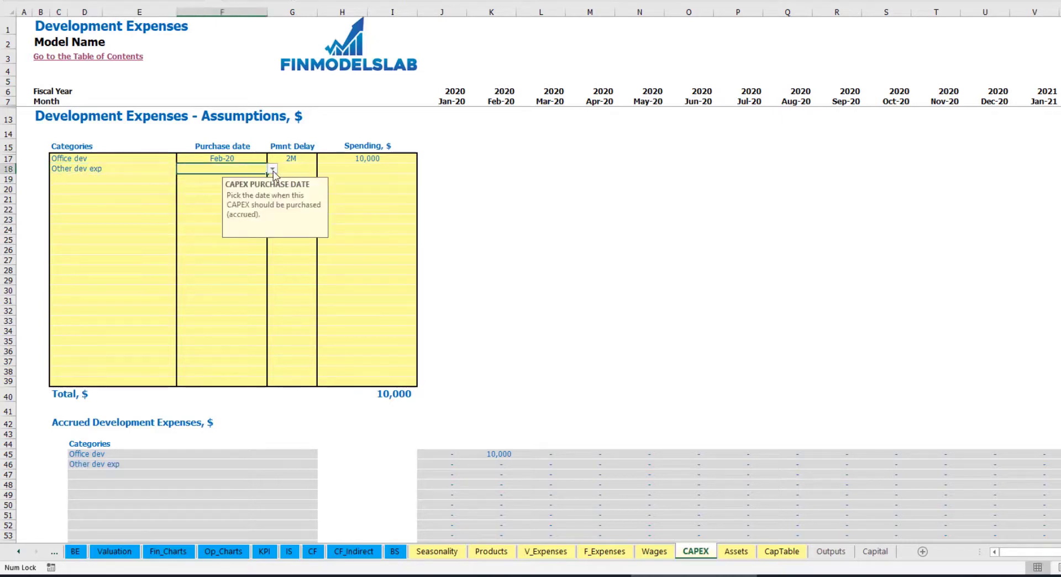
{"action": "left_click", "coordinate": [272, 168]}
{"action": "left_click", "coordinate": [194, 196]}
- Set Other dev exp's spending to 5,000 and its payment delay to 0M
{"action": "left_click", "coordinate": [353, 172]}
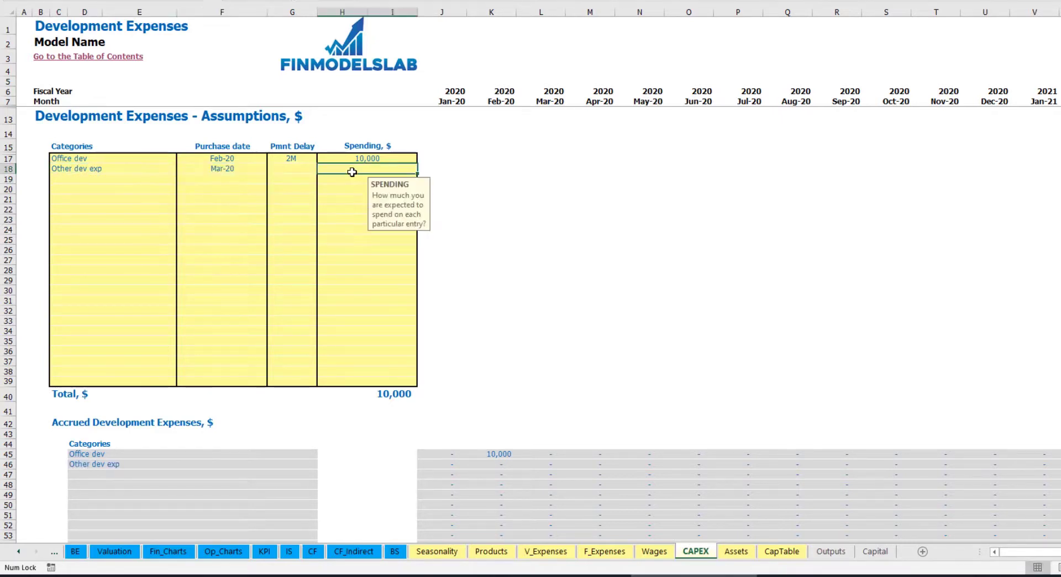
{"action": "type", "text": "5000"}
{"action": "key", "text": "Return"}
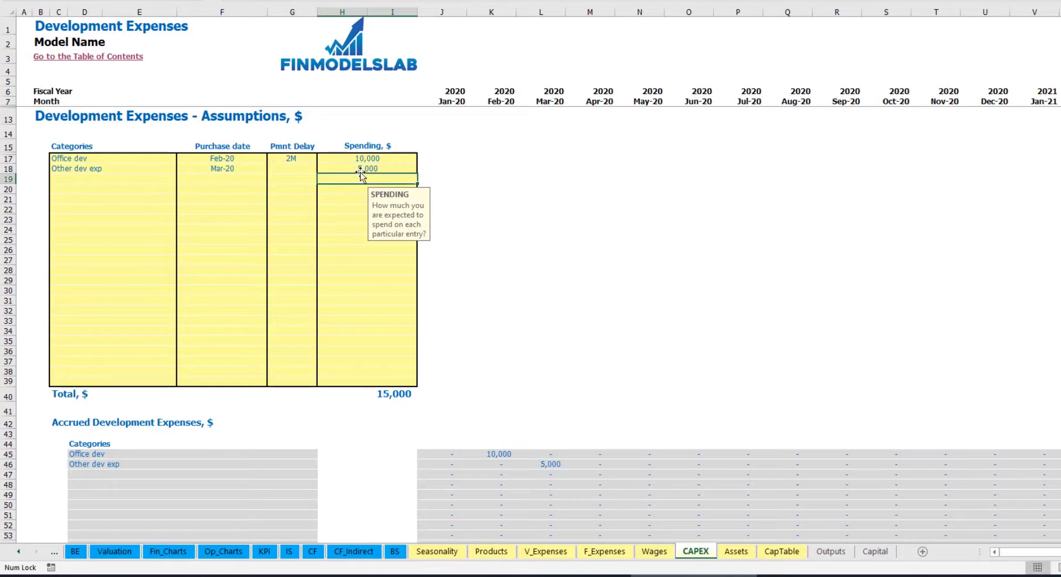
{"action": "left_click", "coordinate": [303, 171]}
{"action": "left_click", "coordinate": [322, 169]}
{"action": "left_click", "coordinate": [309, 180]}
- Check in which months Other dev exp is accrued and paid
{"action": "scroll", "coordinate": [517, 374], "scroll_direction": "down", "scroll_amount": 3}
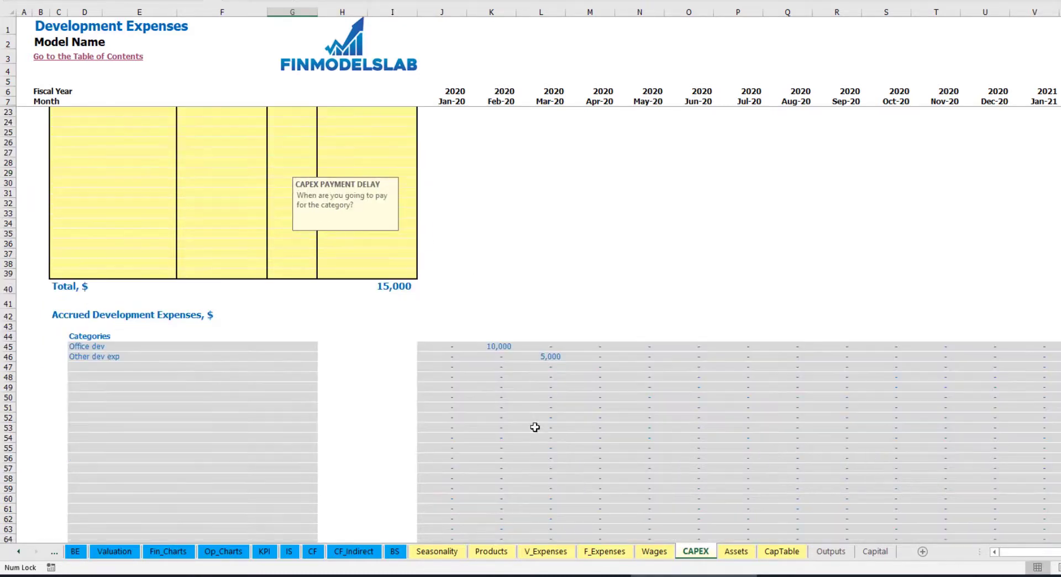
{"action": "left_click", "coordinate": [552, 359]}
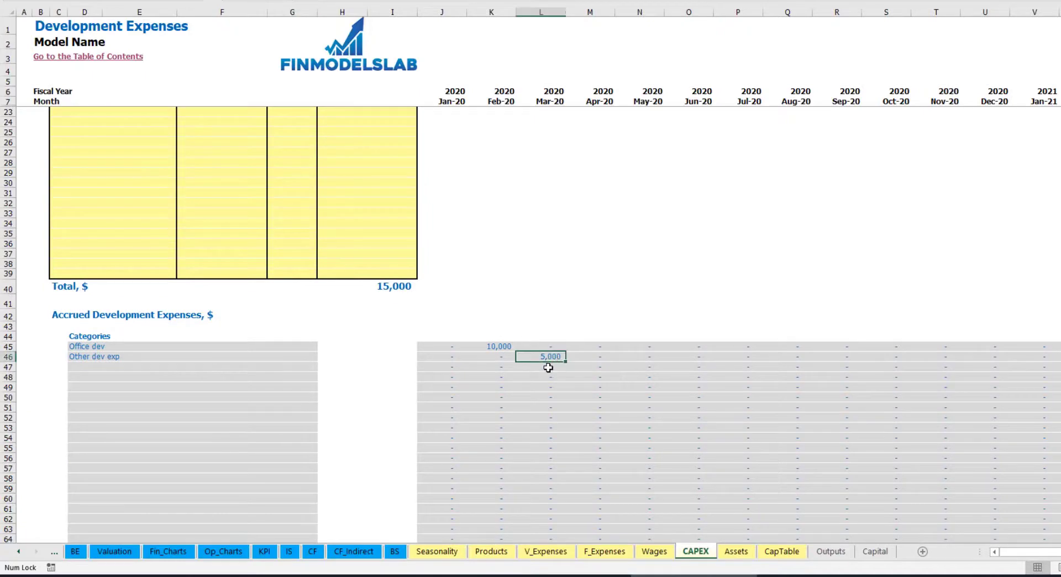
{"action": "scroll", "coordinate": [547, 362], "scroll_direction": "down", "scroll_amount": 10}
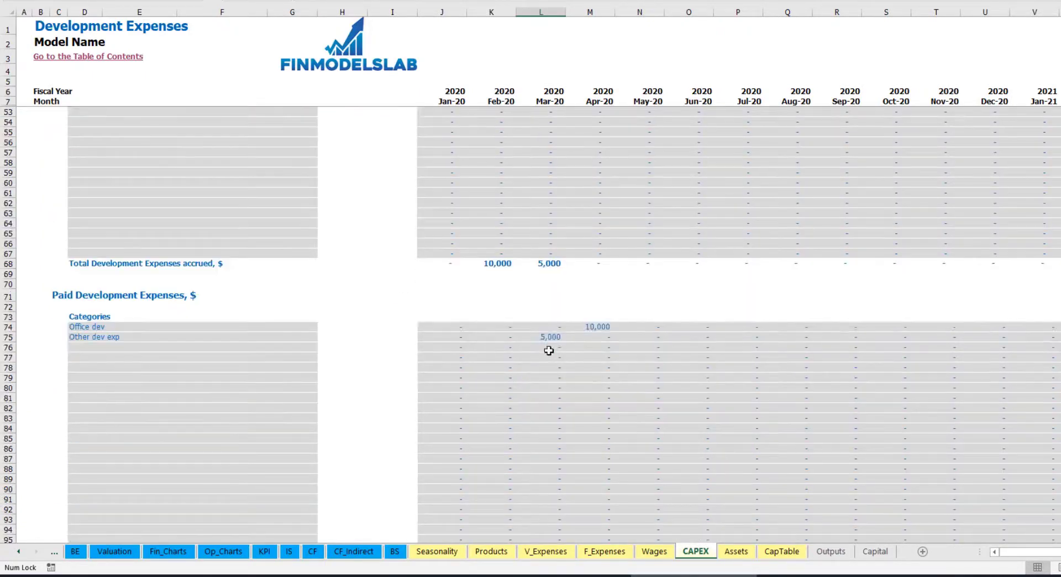
{"action": "scroll", "coordinate": [546, 338], "scroll_direction": "up", "scroll_amount": 13}
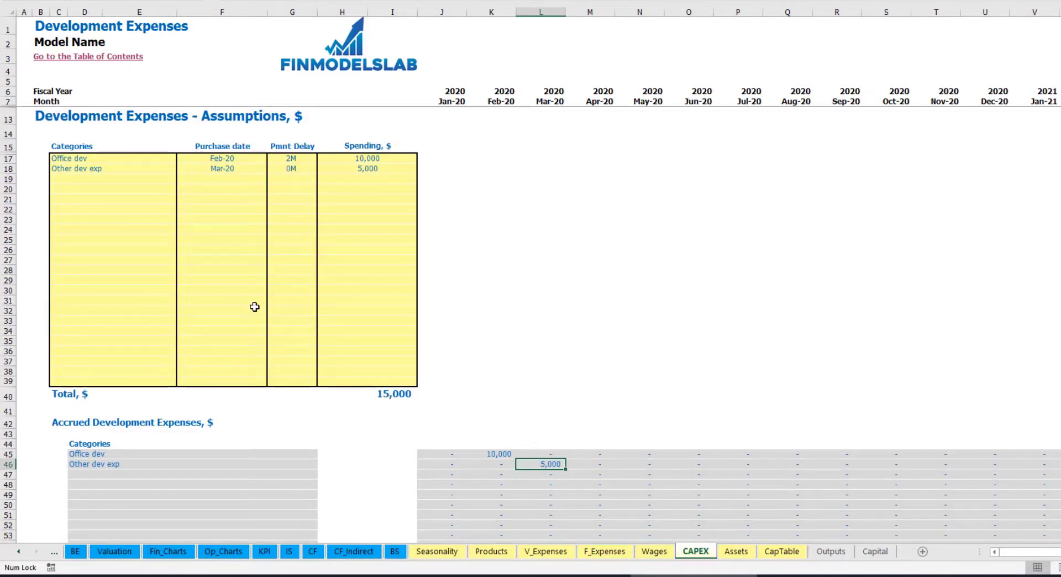
- On the Assets sheet, review the Book Depreciation, Capital Expenditure and Closing Net Book Value rows of the Development Expenses category
{"action": "left_click", "coordinate": [736, 553]}
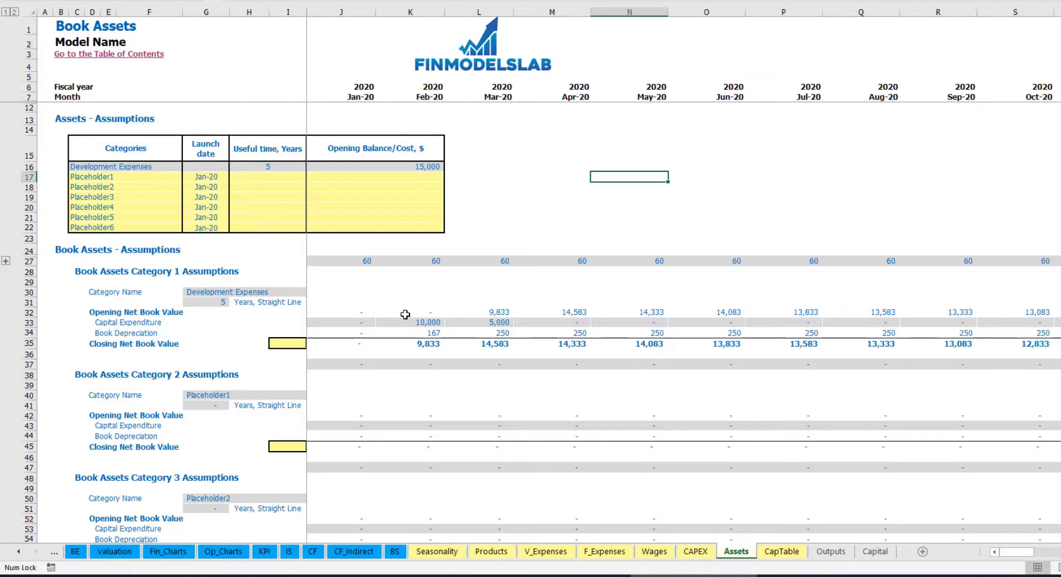
{"action": "left_click", "coordinate": [29, 334]}
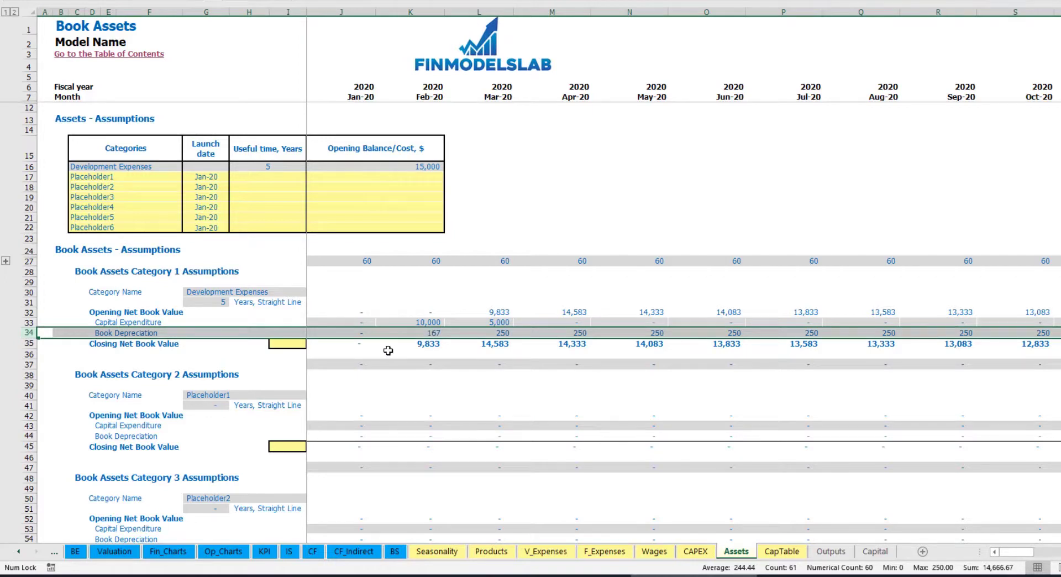
{"action": "left_click_drag", "start_coordinate": [339, 323], "coordinate": [603, 319]}
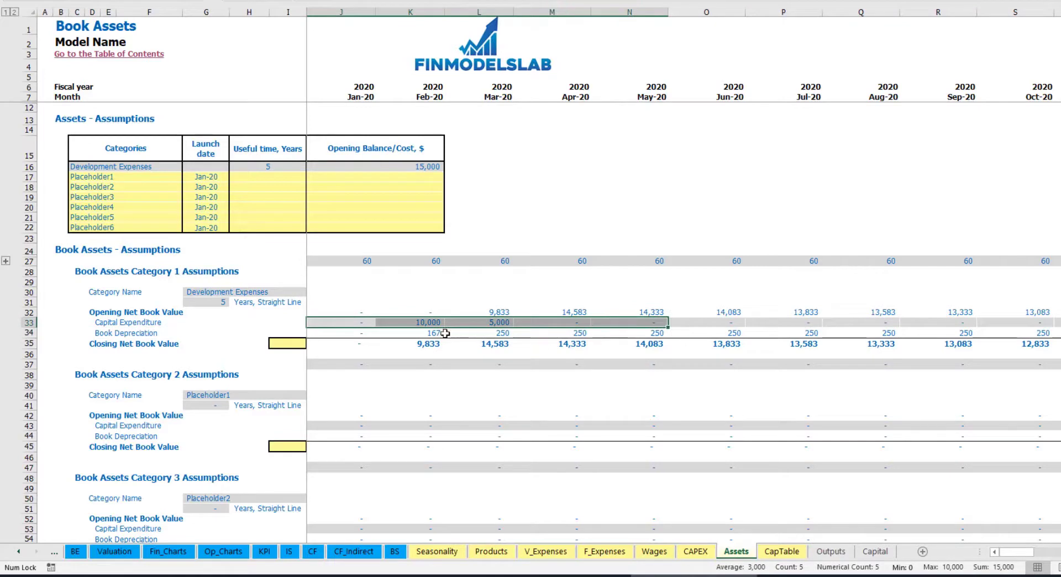
{"action": "left_click", "coordinate": [358, 345]}
{"action": "left_click_drag", "start_coordinate": [409, 344], "coordinate": [678, 347]}
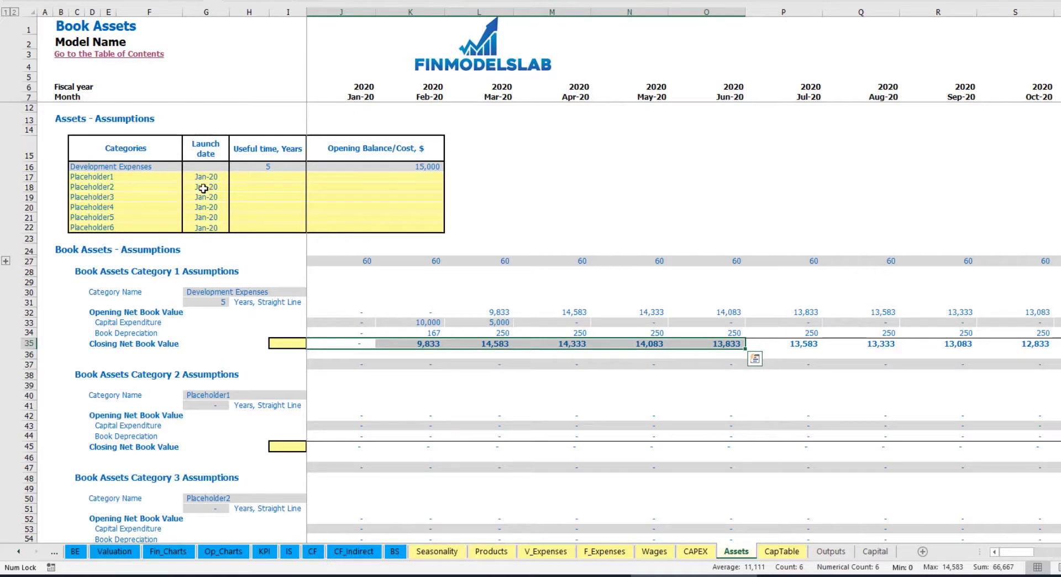
- Rename the Placeholder1 asset category to "Other assets" and give it a useful time of 10 years
{"action": "left_click", "coordinate": [142, 173]}
{"action": "type", "text": "Other assets"}
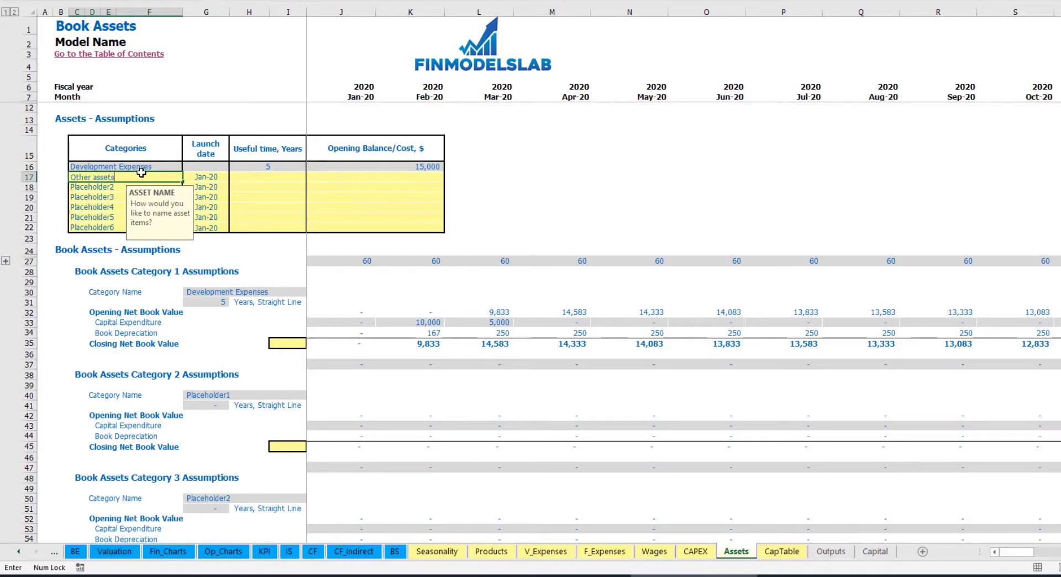
{"action": "key", "text": "Return"}
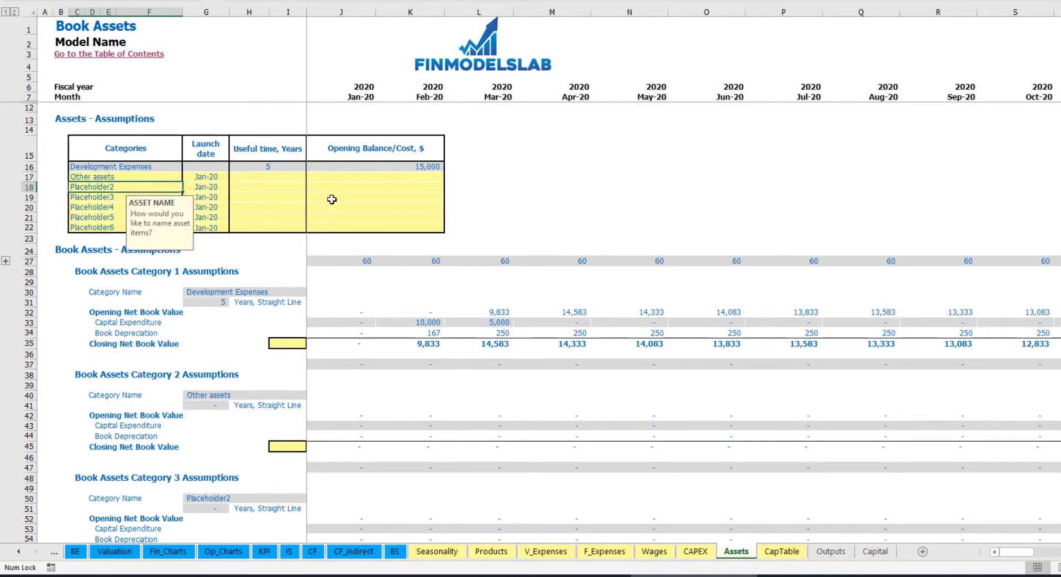
{"action": "left_click", "coordinate": [295, 176]}
{"action": "type", "text": "10"}
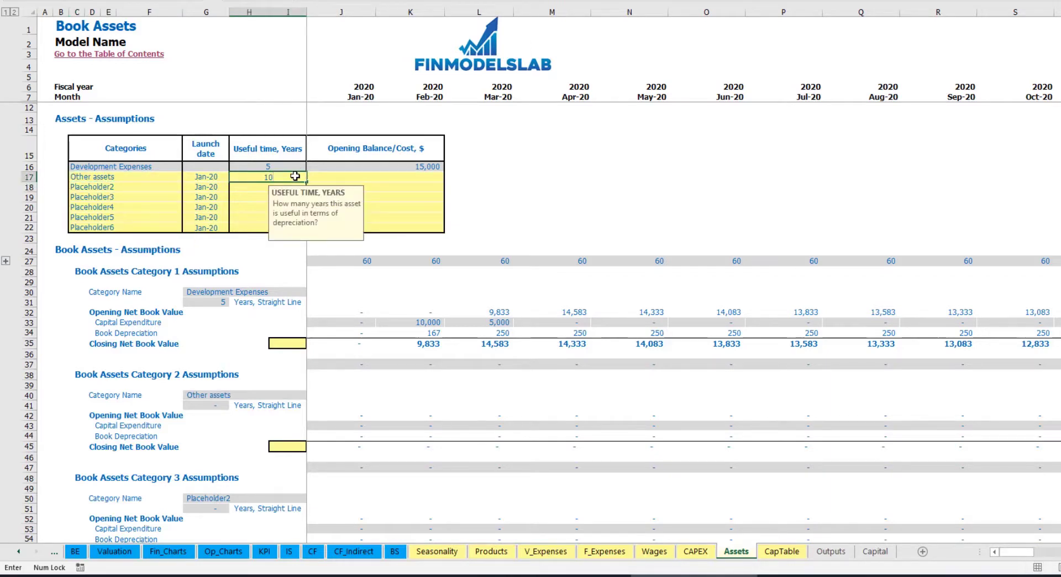
{"action": "key", "text": "Return"}
- Set Other assets' opening balance/cost to 25,000 and its launch date to Apr-20
{"action": "left_click", "coordinate": [378, 178]}
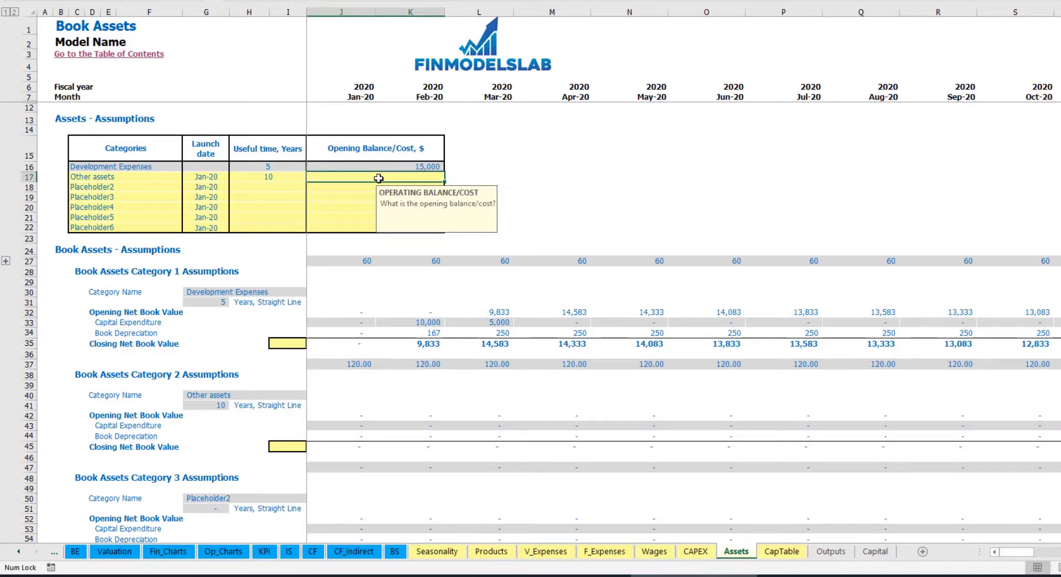
{"action": "type", "text": "25,000"}
{"action": "key", "text": "Return"}
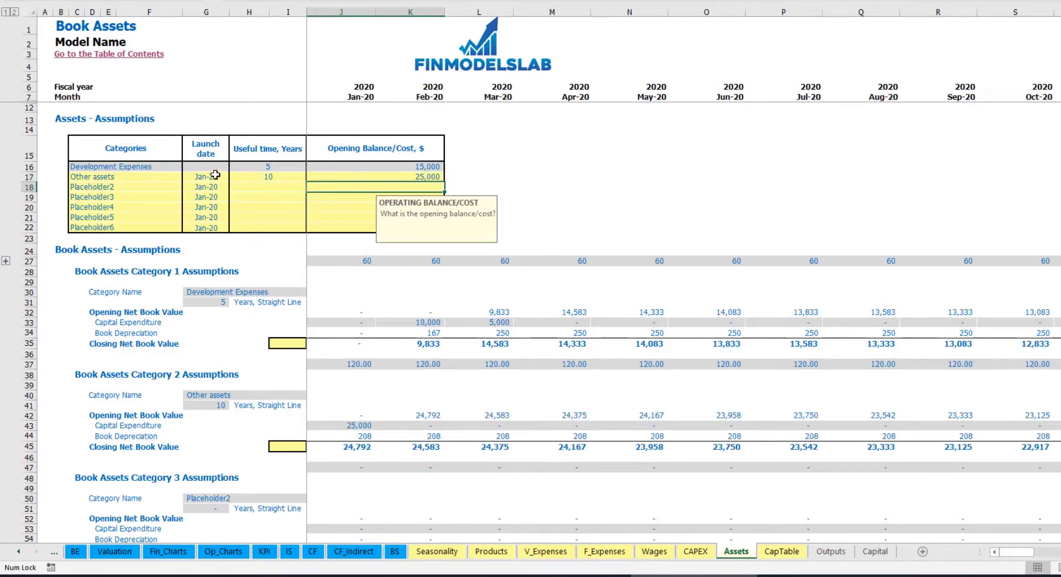
{"action": "left_click", "coordinate": [216, 175]}
{"action": "left_click", "coordinate": [232, 176]}
{"action": "left_click", "coordinate": [209, 221]}
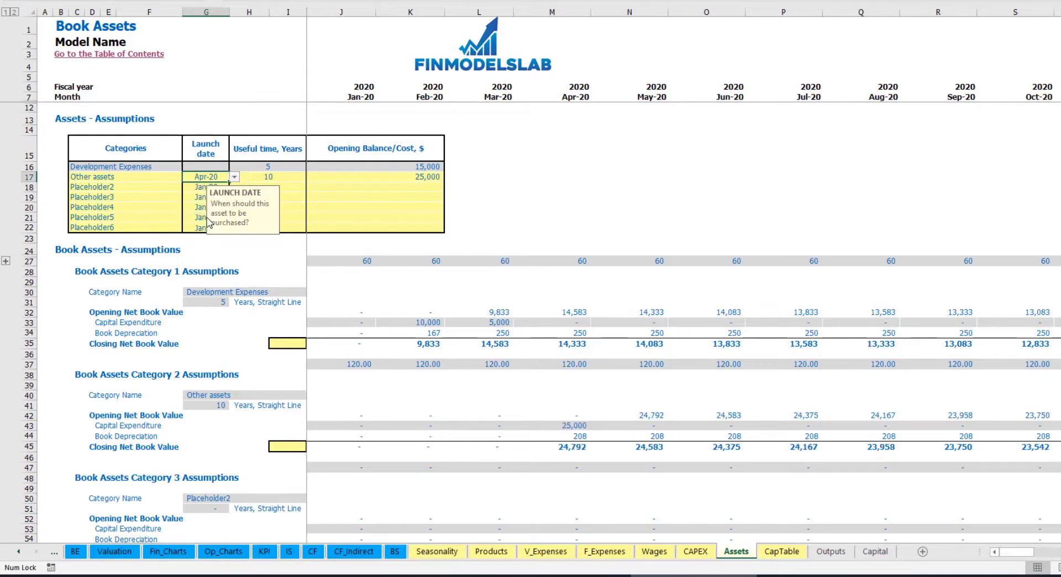
- Review the Capital Expenditure, Book Depreciation and Closing Net Book Value rows of Other assets from Apr-20 onward
{"action": "left_click", "coordinate": [576, 426]}
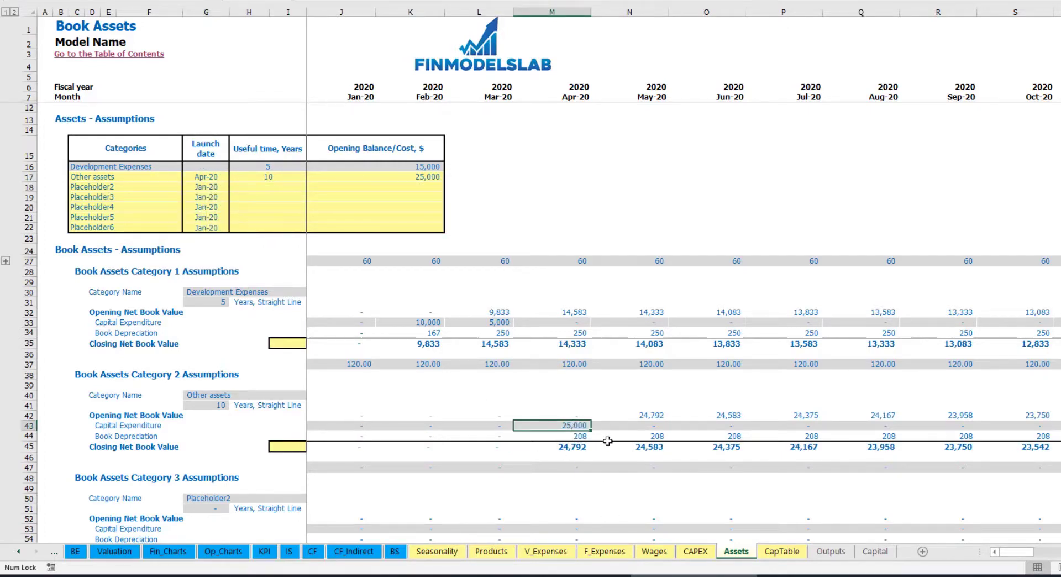
{"action": "left_click_drag", "start_coordinate": [580, 435], "coordinate": [786, 434]}
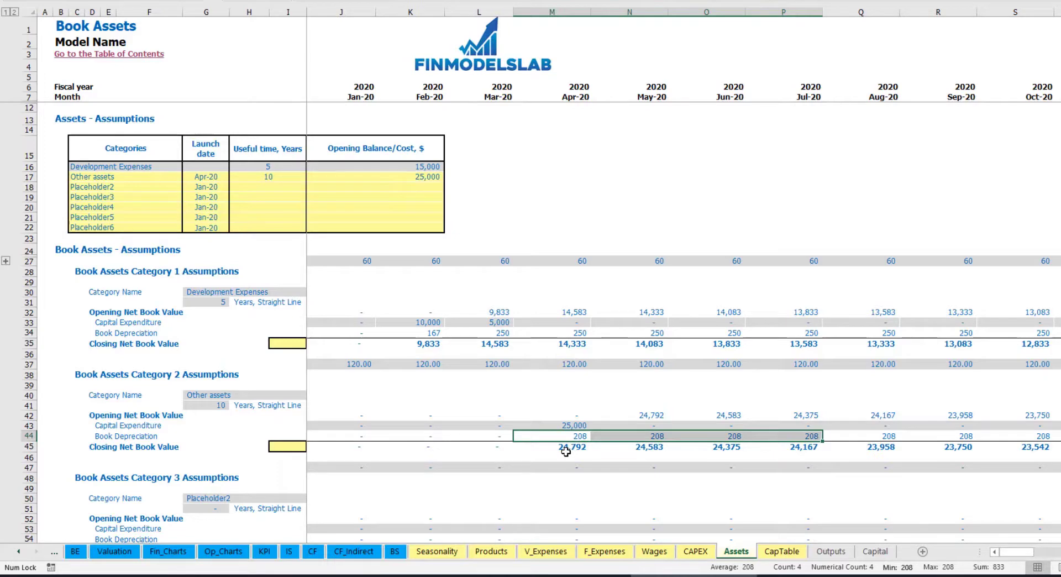
{"action": "left_click_drag", "start_coordinate": [580, 450], "coordinate": [835, 446]}
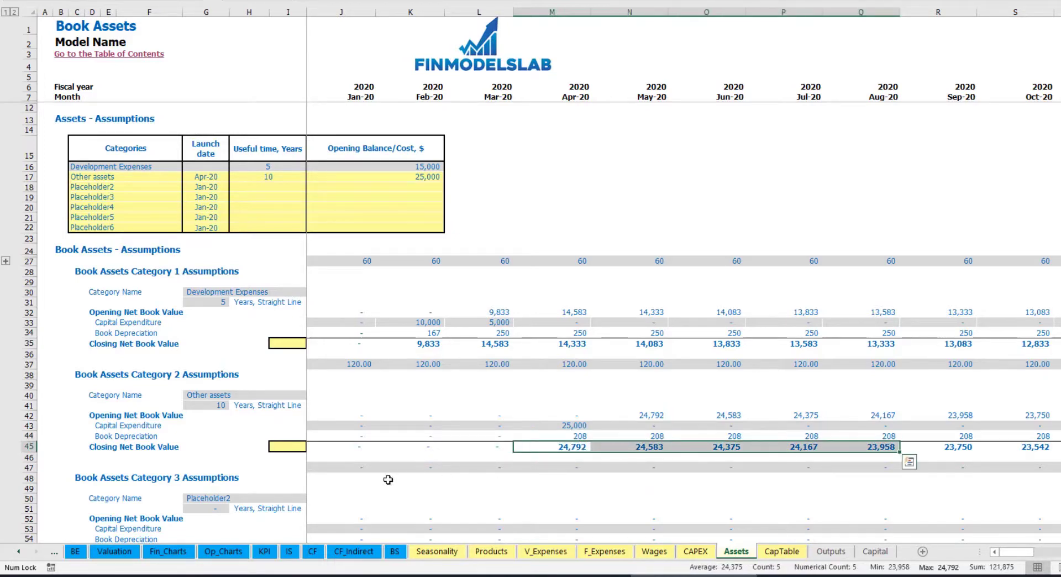
- Review how the assets flow into the IS, CF and BS sheets, including the balance sheet's Fixed Assets, CAPEX Prepayment and CAPEX Payable rows
{"action": "left_click", "coordinate": [290, 552]}
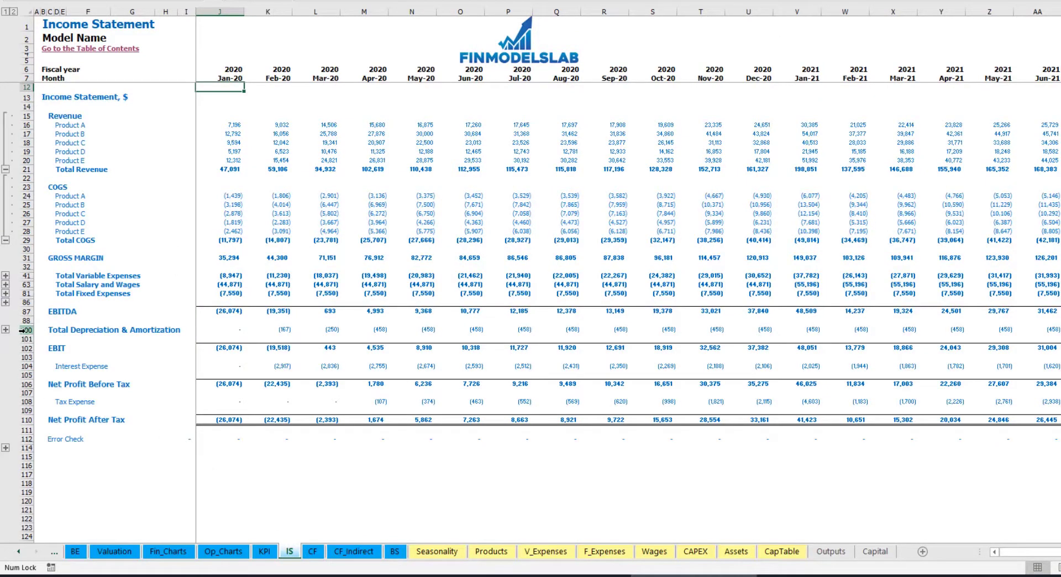
{"action": "left_click", "coordinate": [307, 552]}
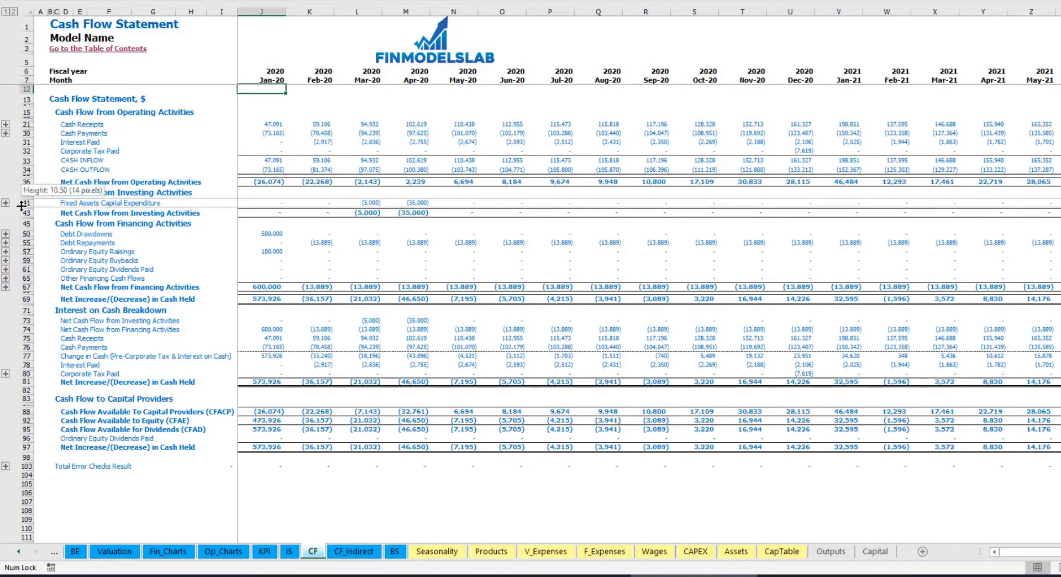
{"action": "left_click", "coordinate": [395, 552]}
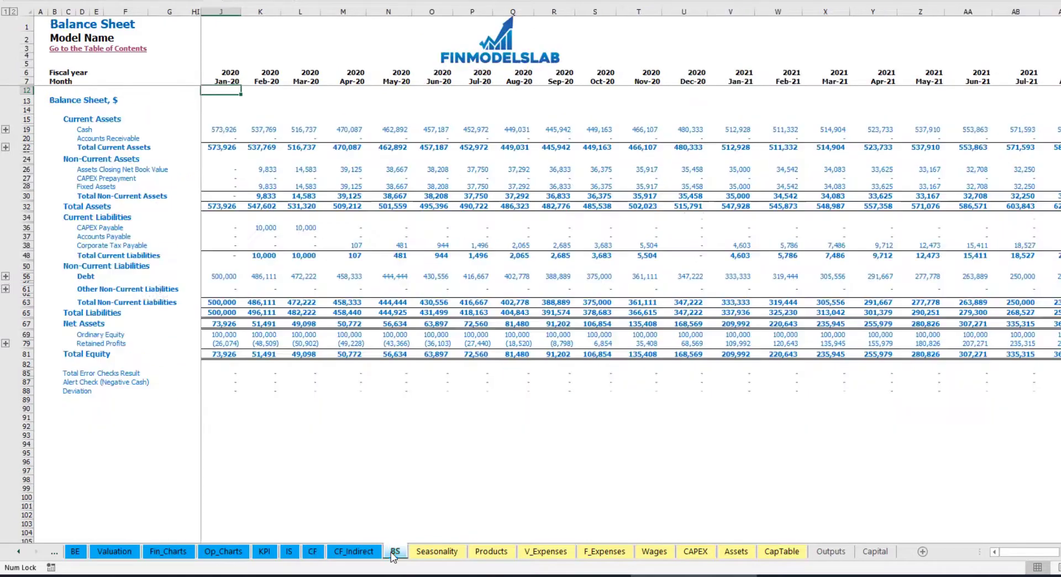
{"action": "left_click", "coordinate": [26, 186]}
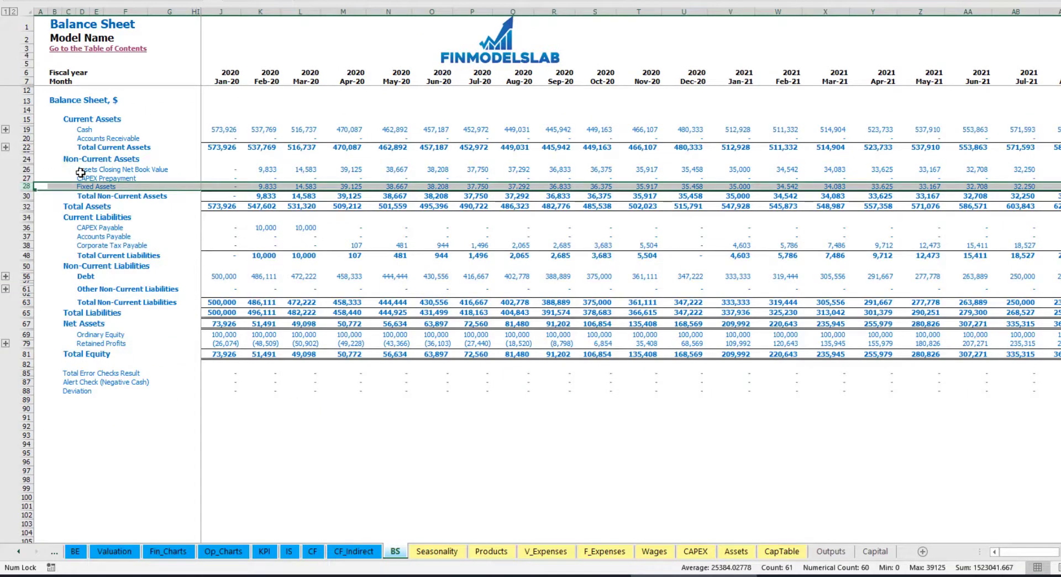
{"action": "left_click", "coordinate": [26, 178]}
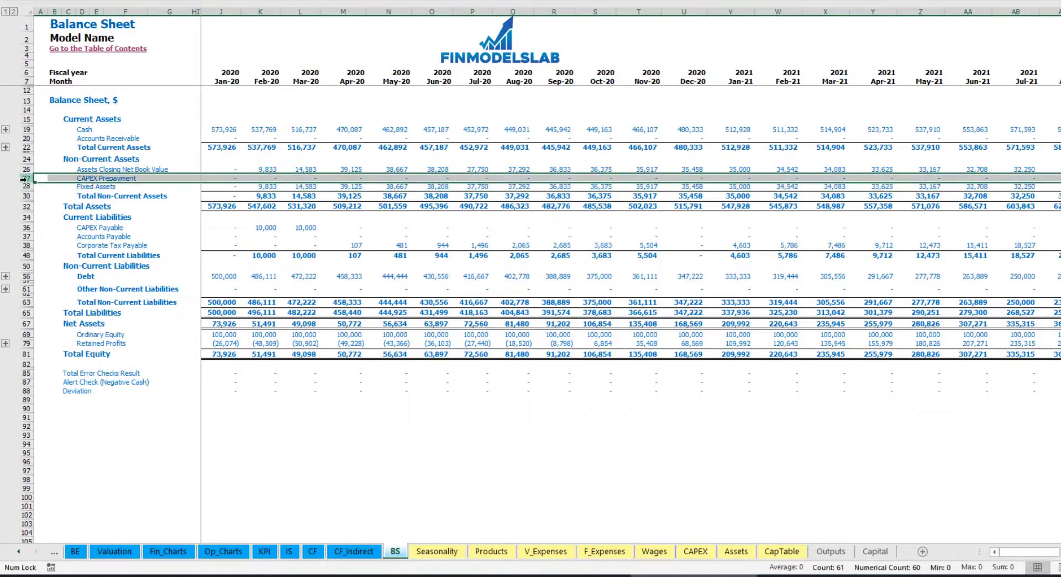
{"action": "left_click", "coordinate": [26, 228]}
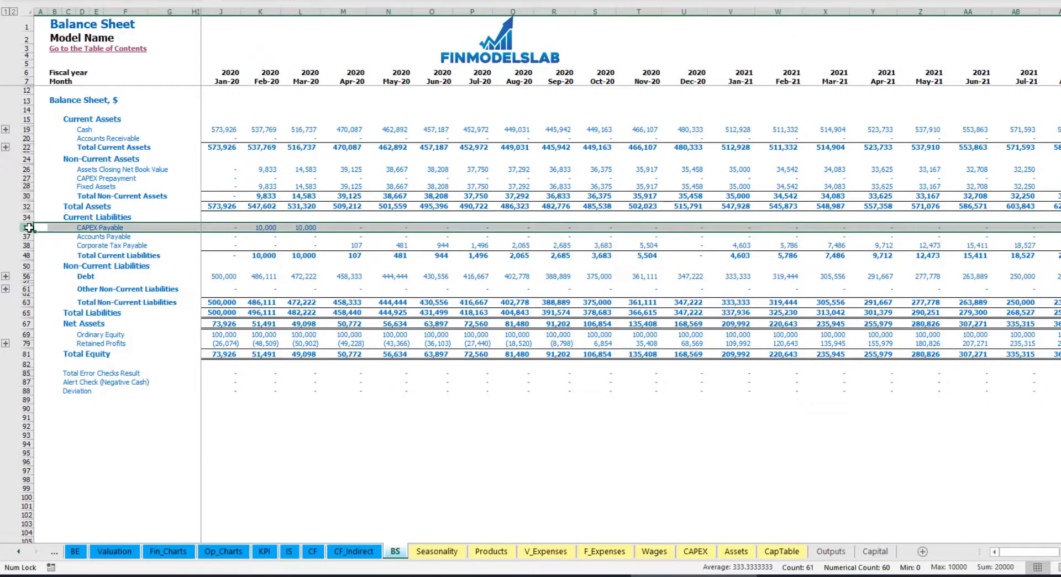
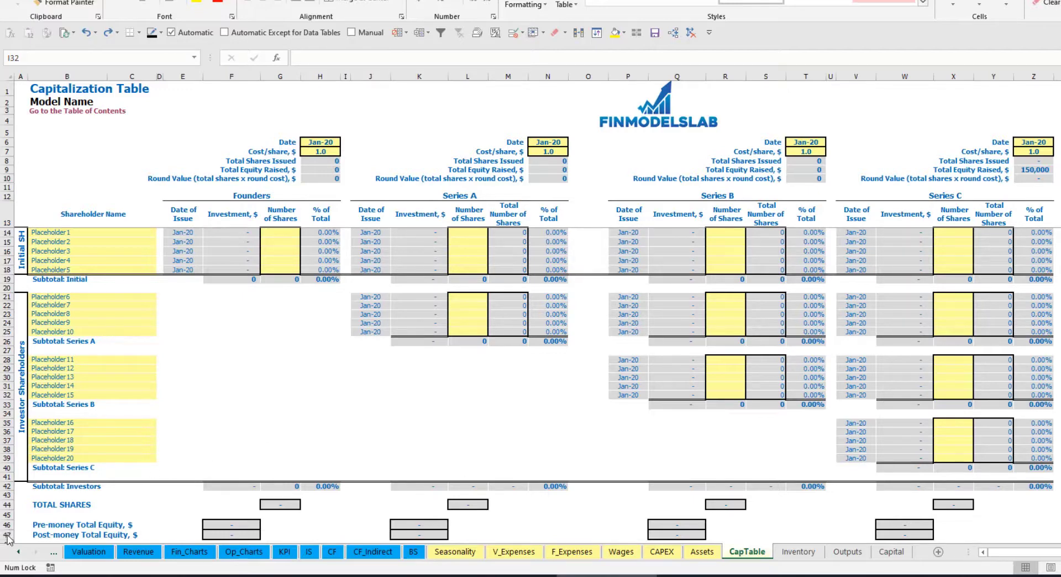
- In the Capitalization Table, name the first two initial shareholders "Founder 1" and "Founder 2"
{"action": "left_click", "coordinate": [54, 231]}
{"action": "type", "text": "Founder 1"}
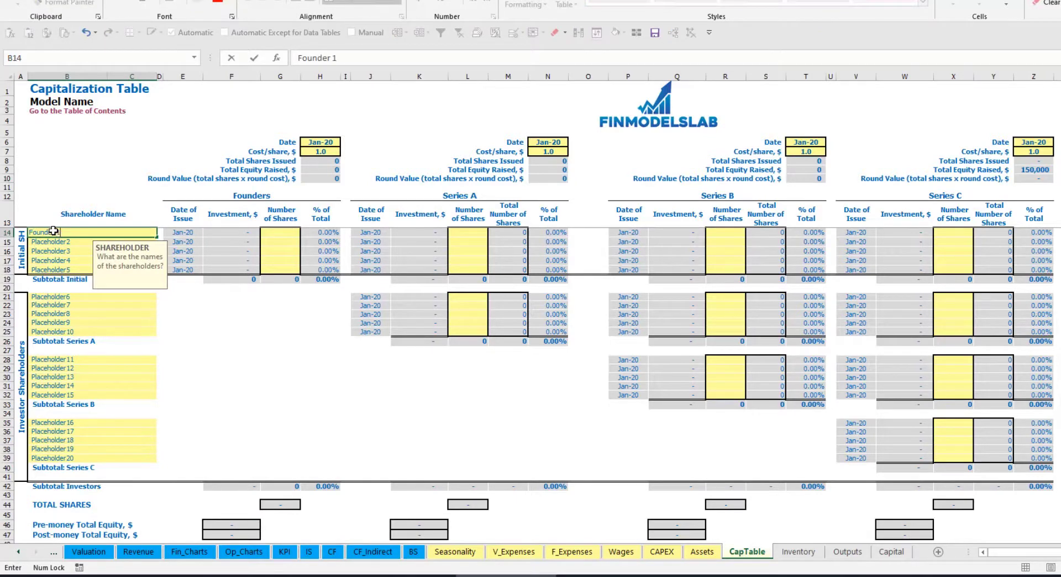
{"action": "key", "text": "ctrl+Return"}
{"action": "key", "text": "ctrl+c"}
{"action": "key", "text": "Down"}
{"action": "key", "text": "ctrl+v"}
{"action": "key", "text": "Escape"}
{"action": "left_click", "coordinate": [351, 58]}
{"action": "key", "text": "BackSpace"}
{"action": "type", "text": "2"}
{"action": "key", "text": "Return"}
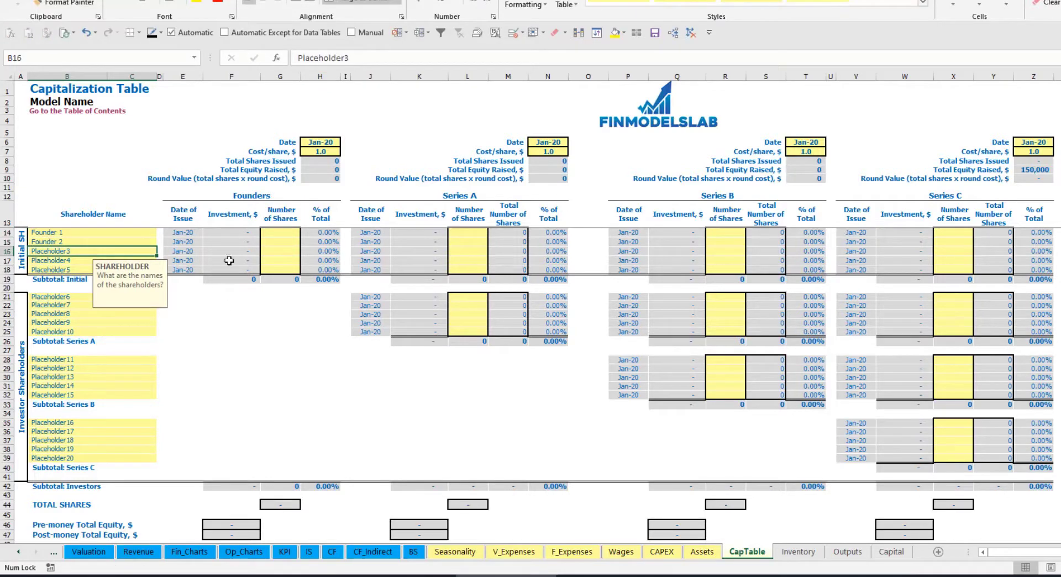
- In the Founders round, issue 10,000 shares to Founder 1 and 20,000 shares to Founder 2
{"action": "left_click", "coordinate": [112, 232]}
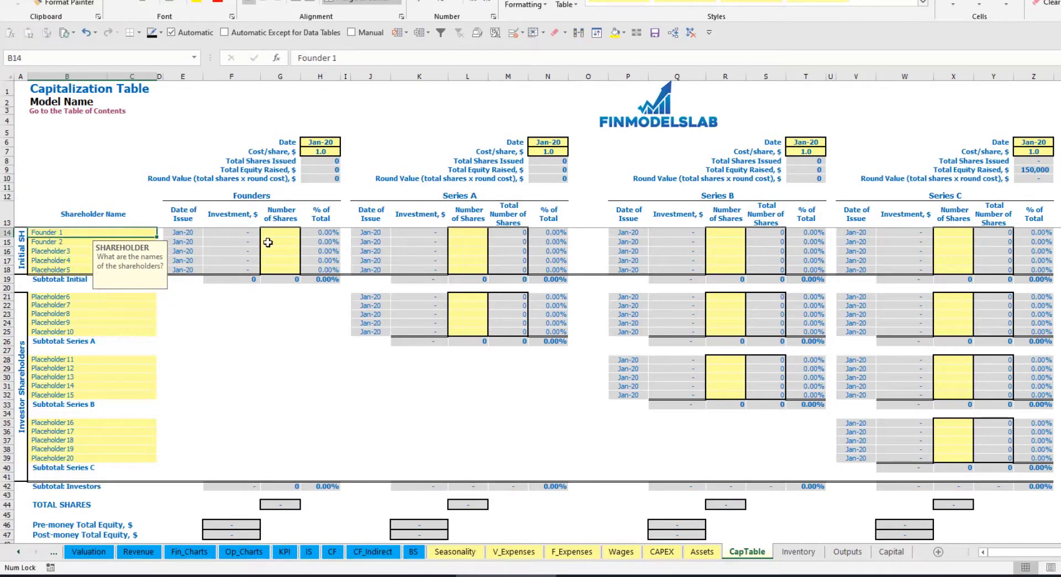
{"action": "left_click", "coordinate": [281, 231]}
{"action": "type", "text": "10"}
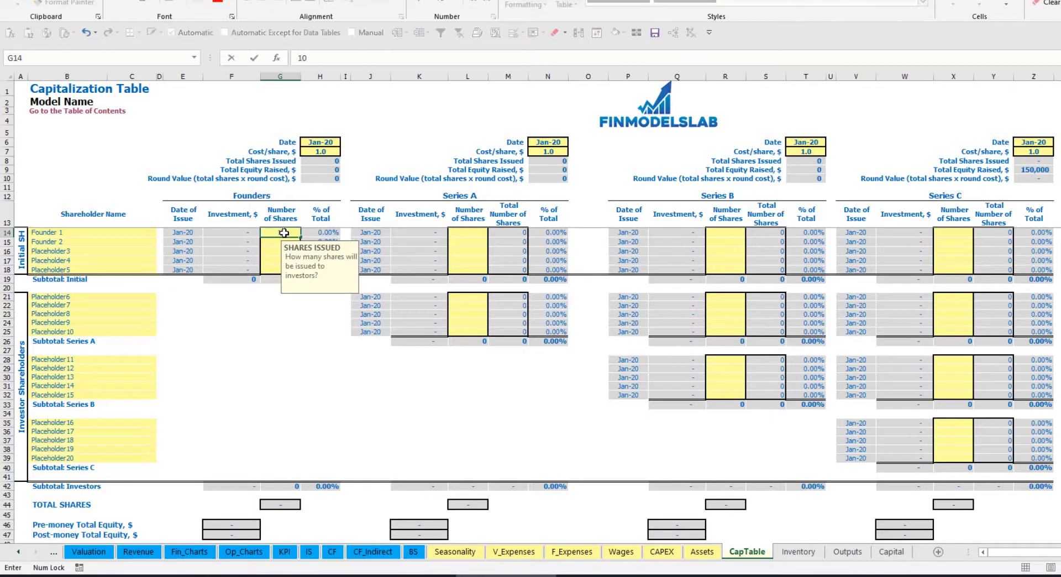
{"action": "type", "text": ",000"}
{"action": "key", "text": "Return"}
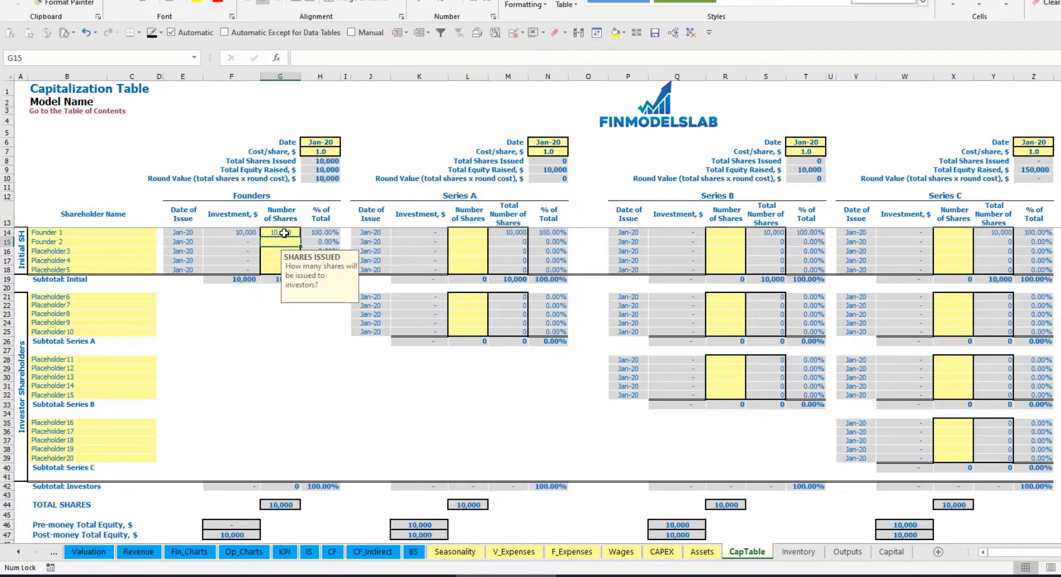
{"action": "type", "text": "200"}
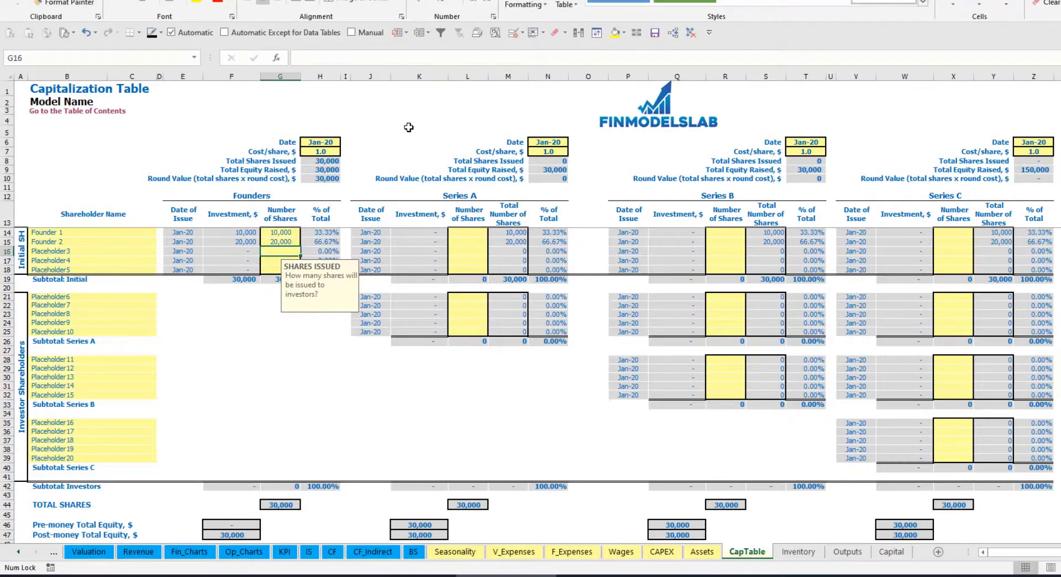
- Set the Founders round's cost per share to 2.0 and its date to Feb-20
{"action": "left_click", "coordinate": [313, 144]}
{"action": "left_click", "coordinate": [310, 153]}
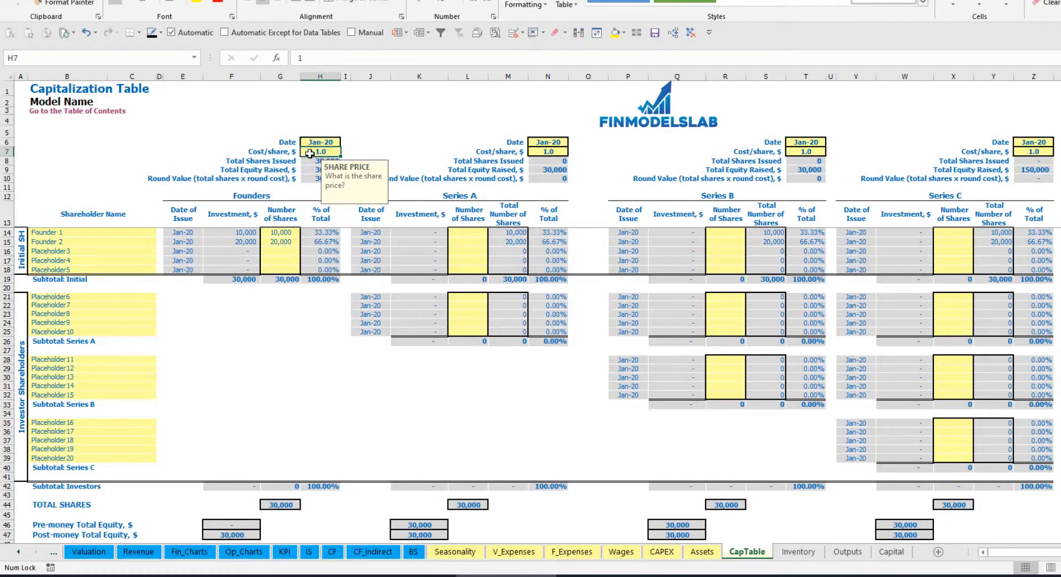
{"action": "type", "text": "2"}
{"action": "key", "text": "Return"}
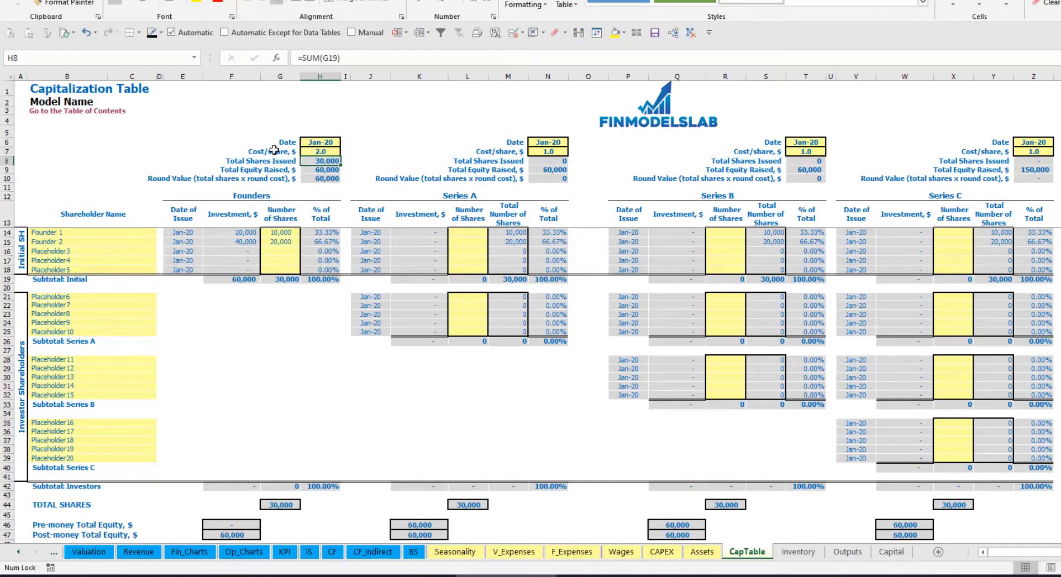
{"action": "left_click", "coordinate": [318, 143]}
{"action": "left_click", "coordinate": [345, 142]}
{"action": "left_click", "coordinate": [318, 159]}
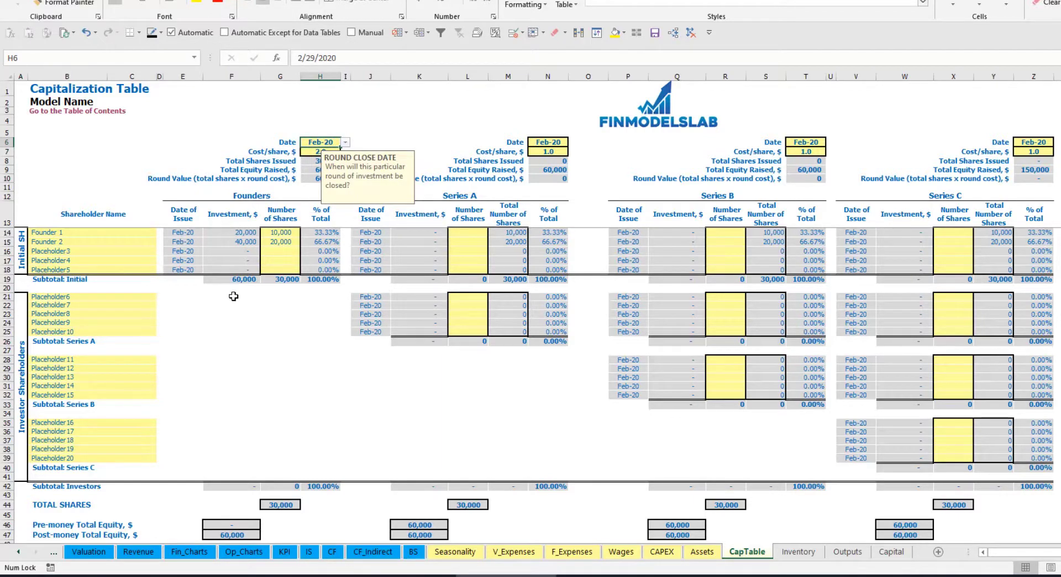
- Review the founders' investment amounts and subtotal, the post-money total equity and each founder's percentage of total
{"action": "left_click", "coordinate": [237, 234]}
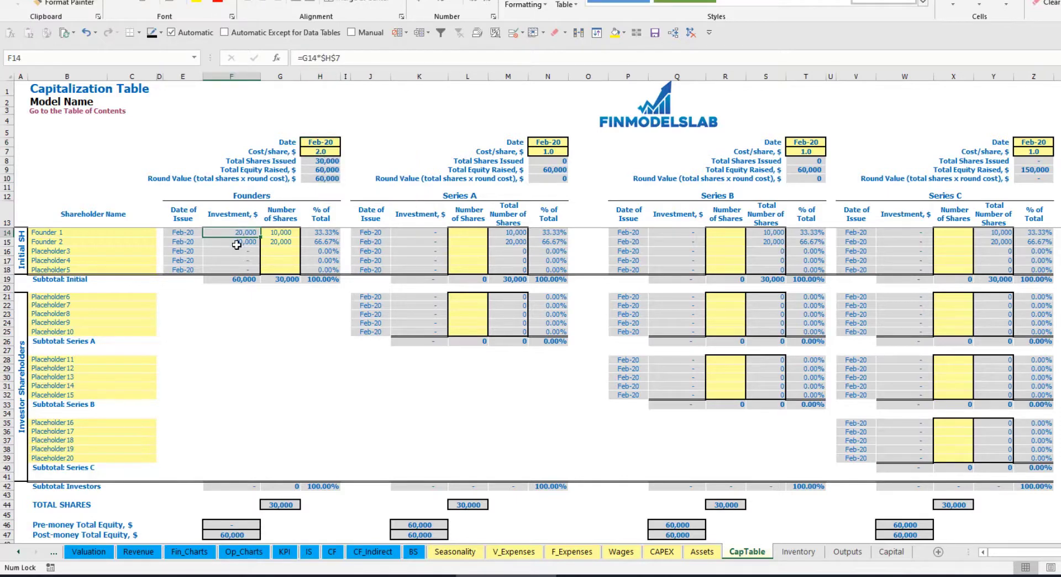
{"action": "left_click", "coordinate": [237, 242]}
{"action": "left_click", "coordinate": [237, 279]}
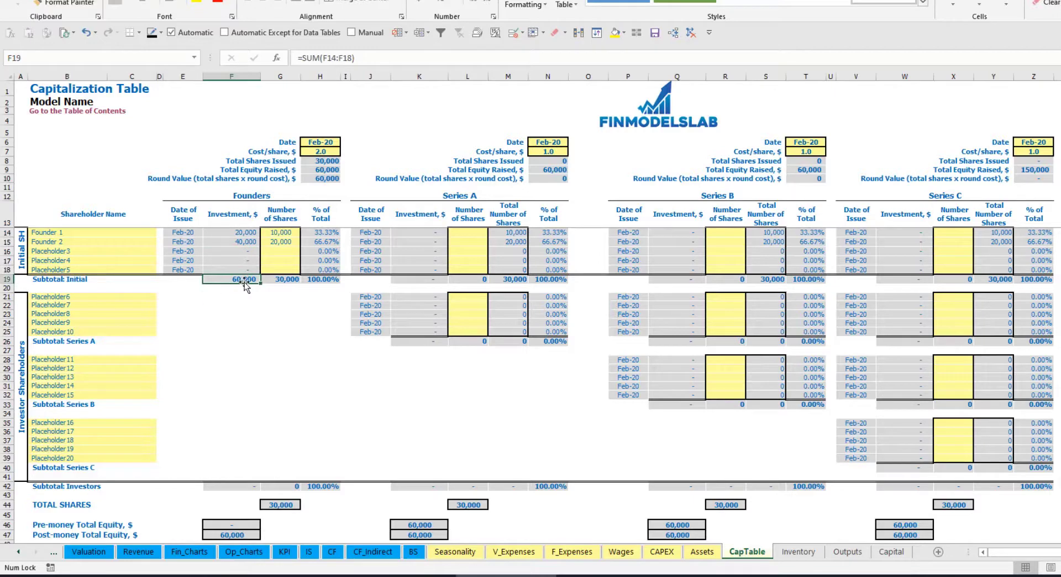
{"action": "left_click", "coordinate": [7, 536]}
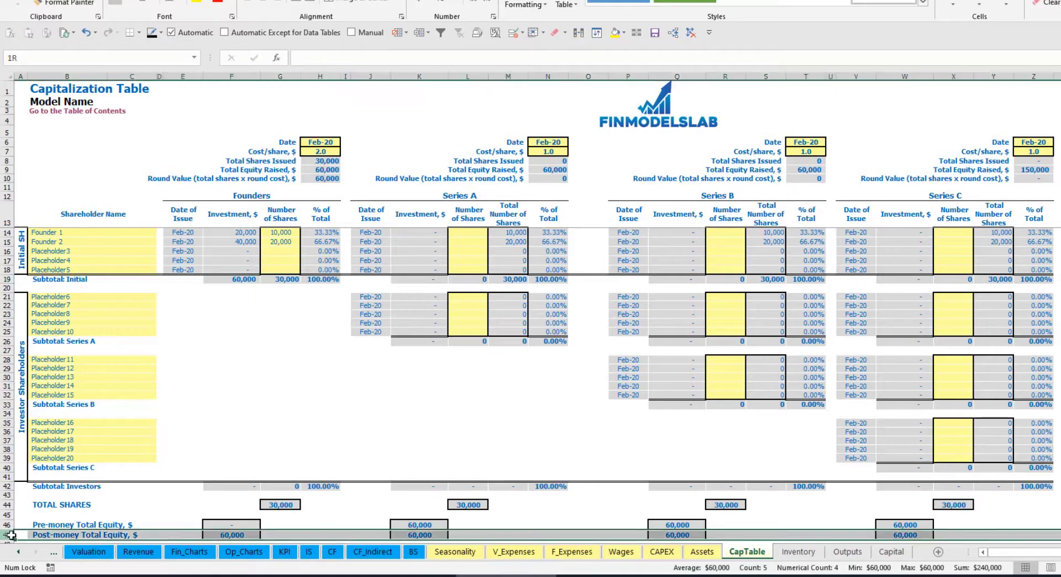
{"action": "left_click", "coordinate": [329, 233]}
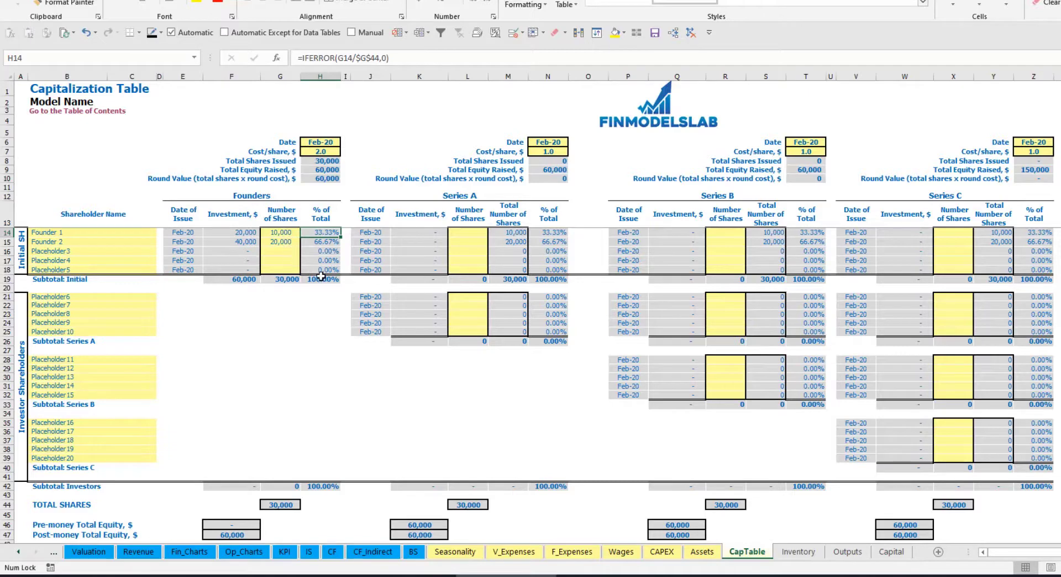
- Name the first Series A investor shareholder "Investor 1", replacing Placeholder6
{"action": "left_click", "coordinate": [125, 299]}
{"action": "left_click", "coordinate": [481, 200]}
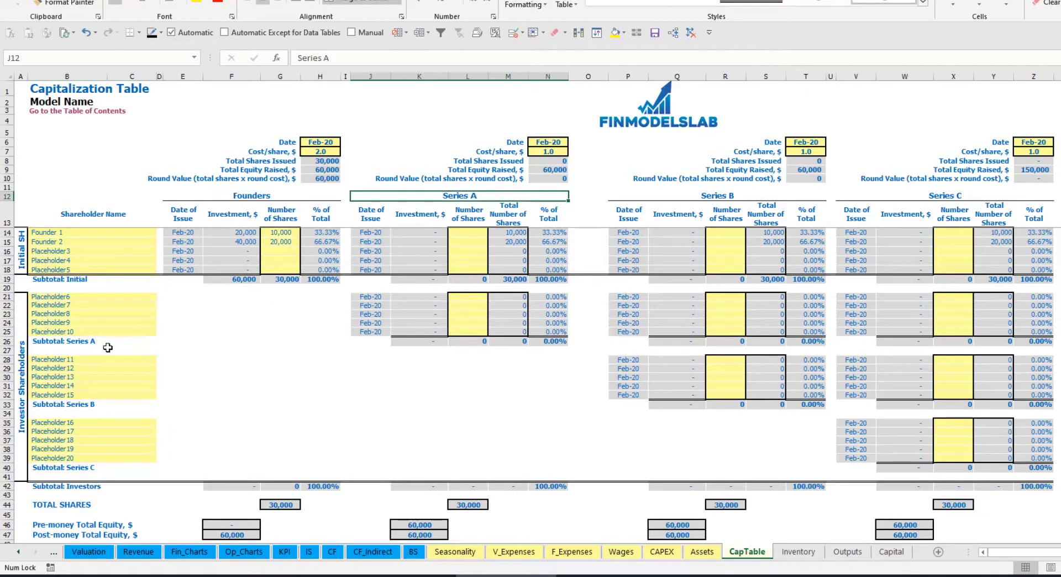
{"action": "left_click", "coordinate": [76, 299]}
{"action": "type", "text": "Investor 1"}
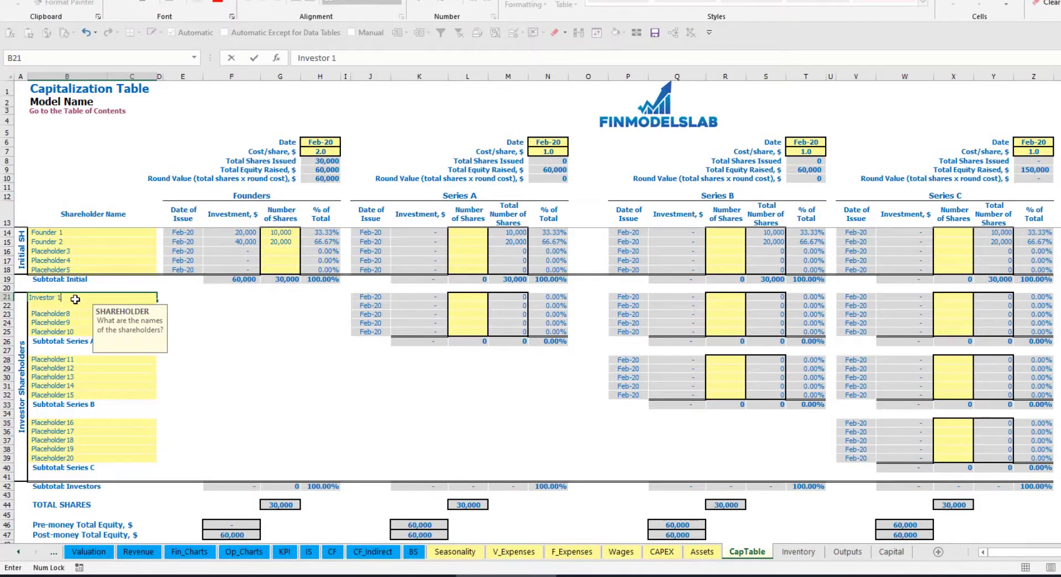
{"action": "key", "text": "Return"}
- Set the Series A round's date to May-20 and its cost per share to 5.0
{"action": "left_click", "coordinate": [555, 139]}
{"action": "left_click", "coordinate": [573, 142]}
{"action": "left_click", "coordinate": [545, 183]}
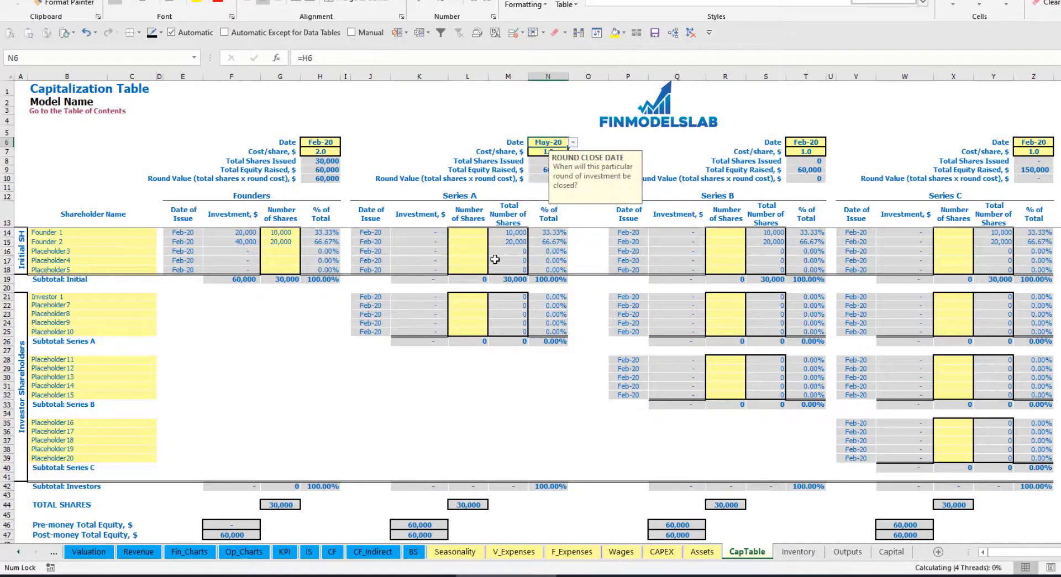
{"action": "left_click", "coordinate": [543, 150]}
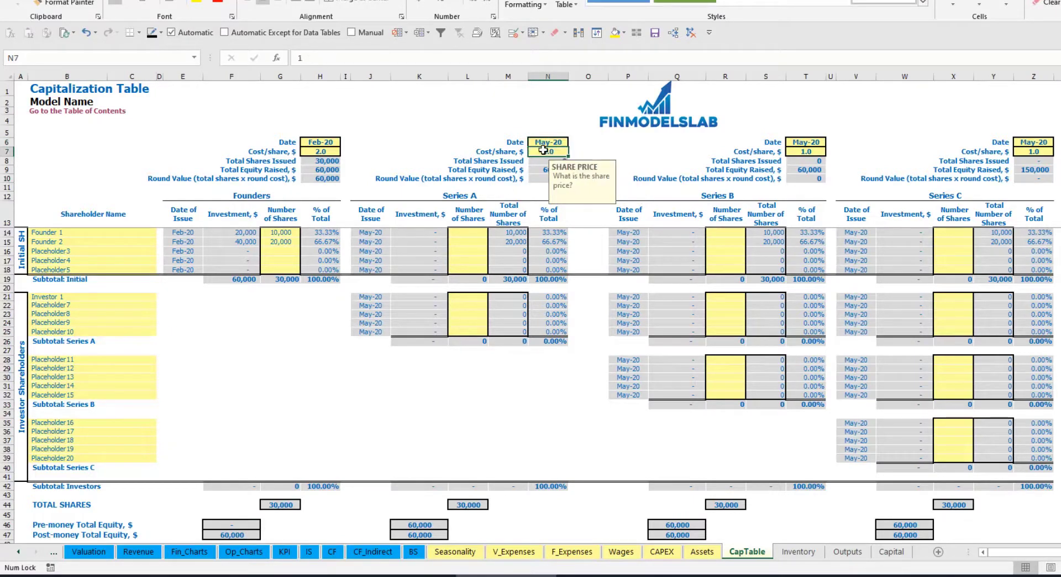
{"action": "type", "text": "5"}
{"action": "key", "text": "Return"}
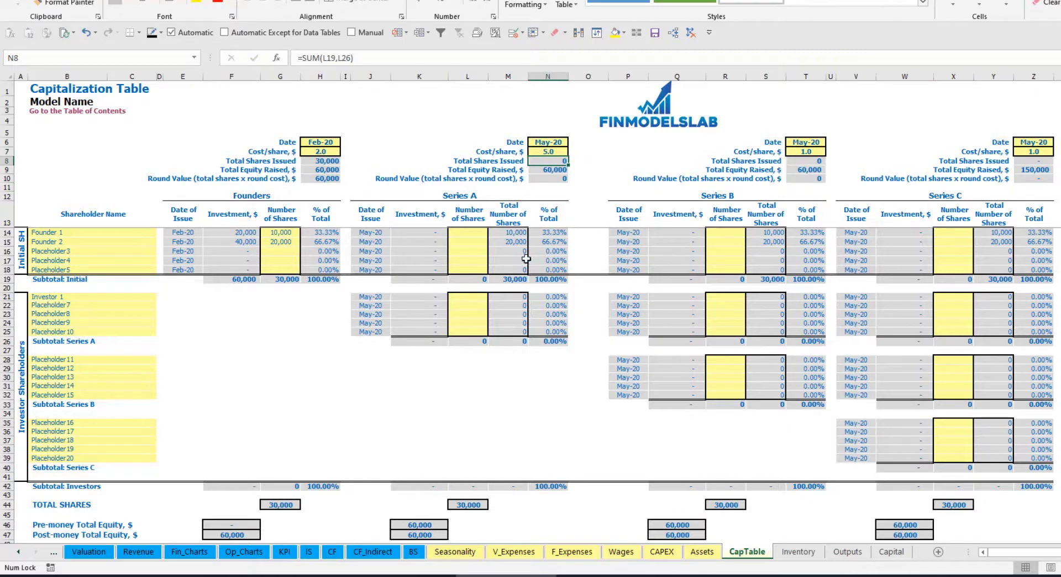
- Issue 1,000 Series A shares to Investor 1
{"action": "left_click", "coordinate": [469, 296]}
{"action": "type", "text": "1000"}
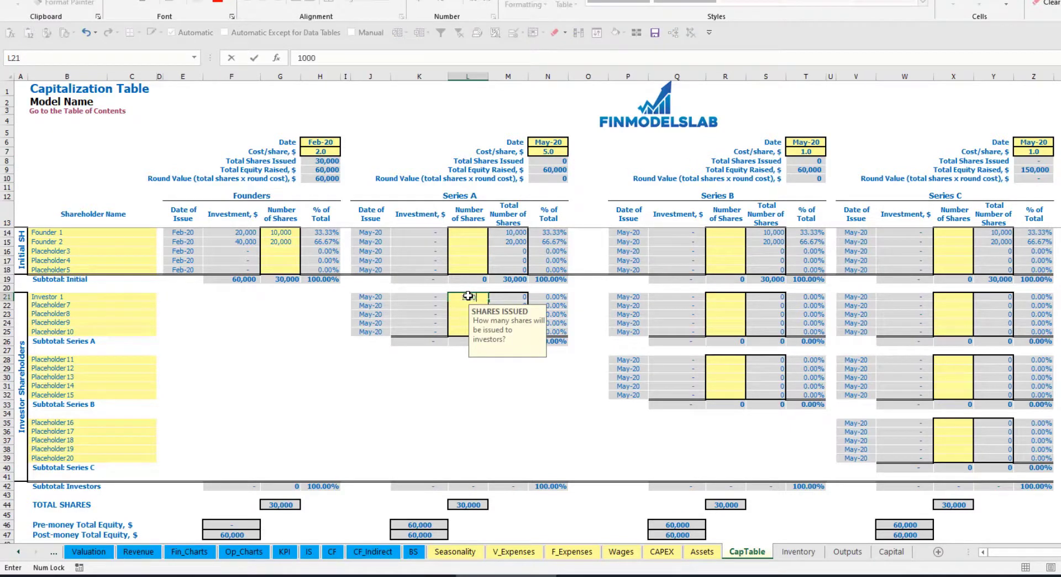
{"action": "key", "text": "Return"}
{"action": "key", "text": "Left"}
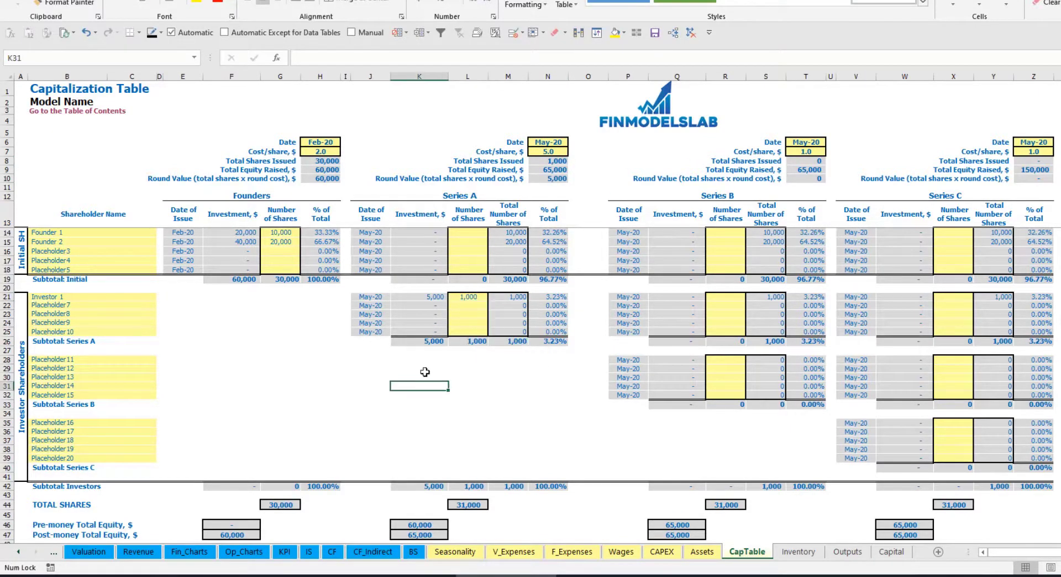
- Review Investor 1's investment, the Series A pre-money and post-money equity, and the investor's and founders' percentages of total
{"action": "left_click", "coordinate": [426, 297]}
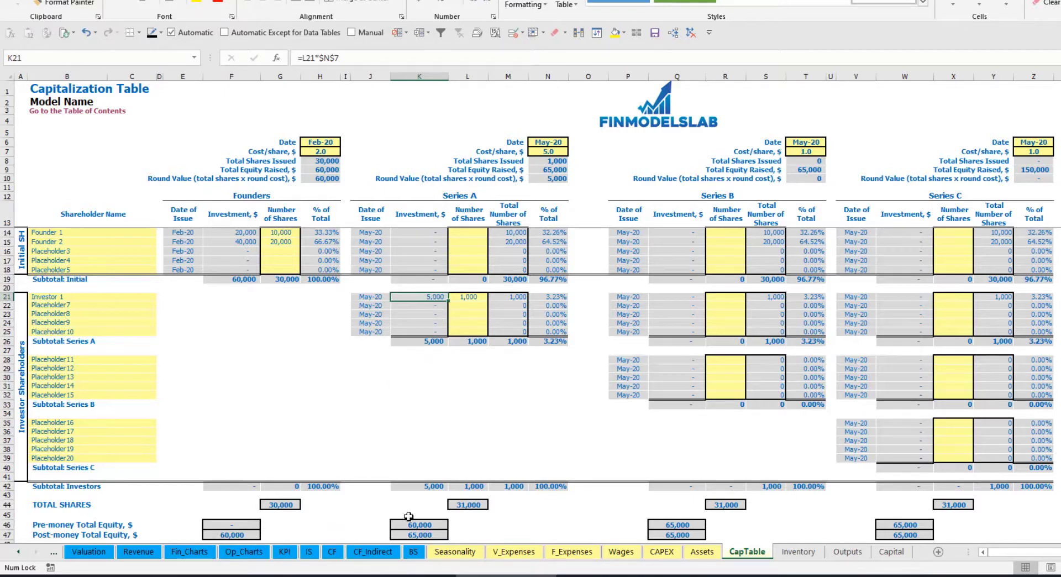
{"action": "left_click", "coordinate": [411, 522]}
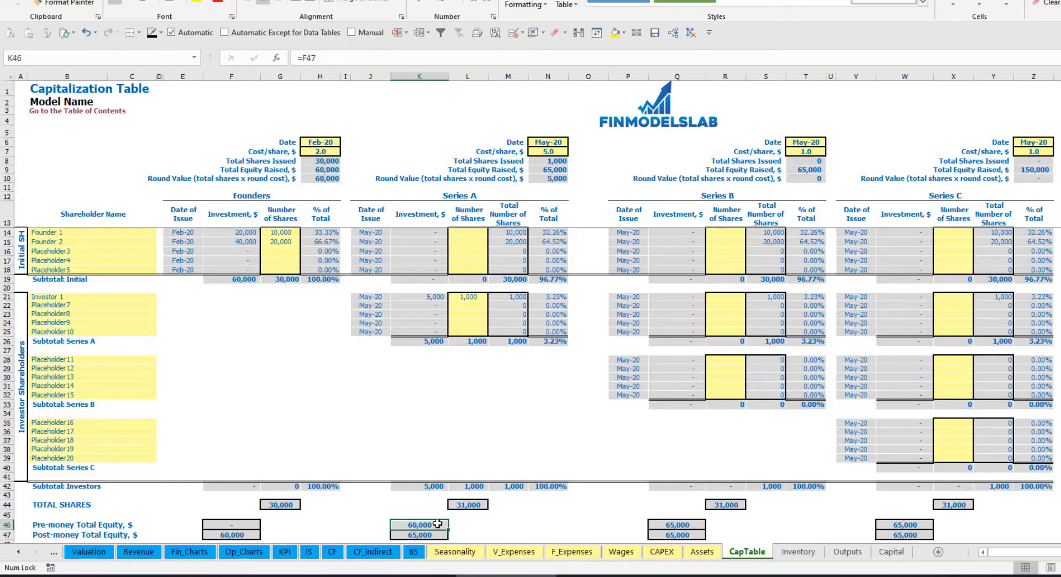
{"action": "key", "text": "Down"}
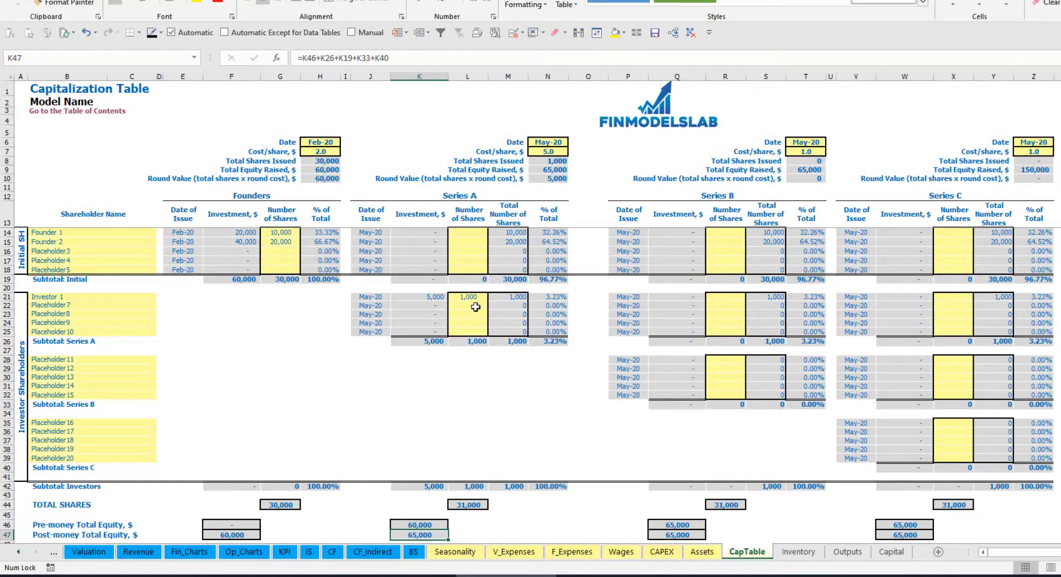
{"action": "left_click", "coordinate": [537, 296]}
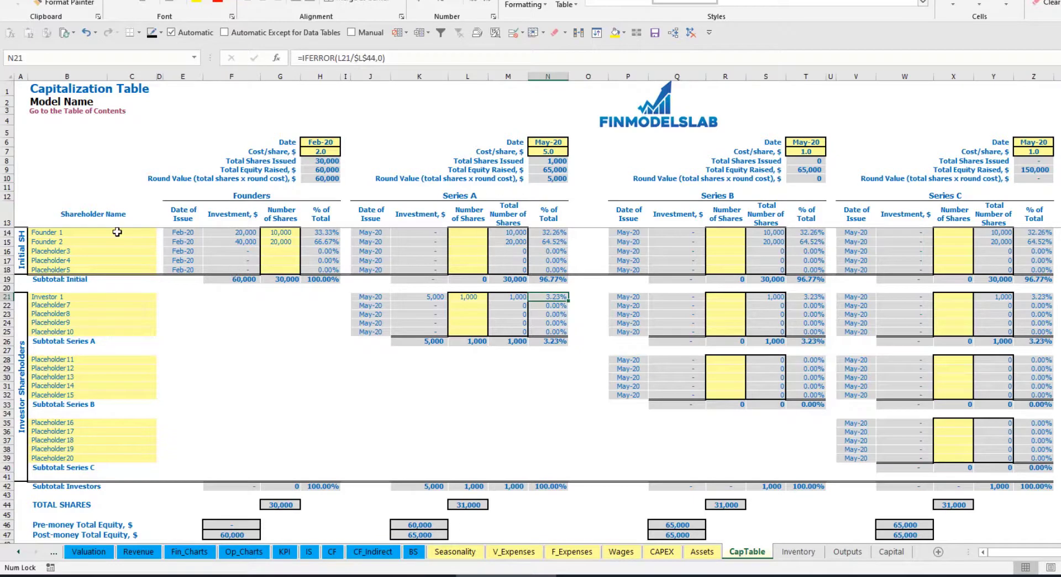
{"action": "left_click_drag", "start_coordinate": [117, 232], "coordinate": [117, 242]}
{"action": "left_click_drag", "start_coordinate": [552, 232], "coordinate": [553, 242]}
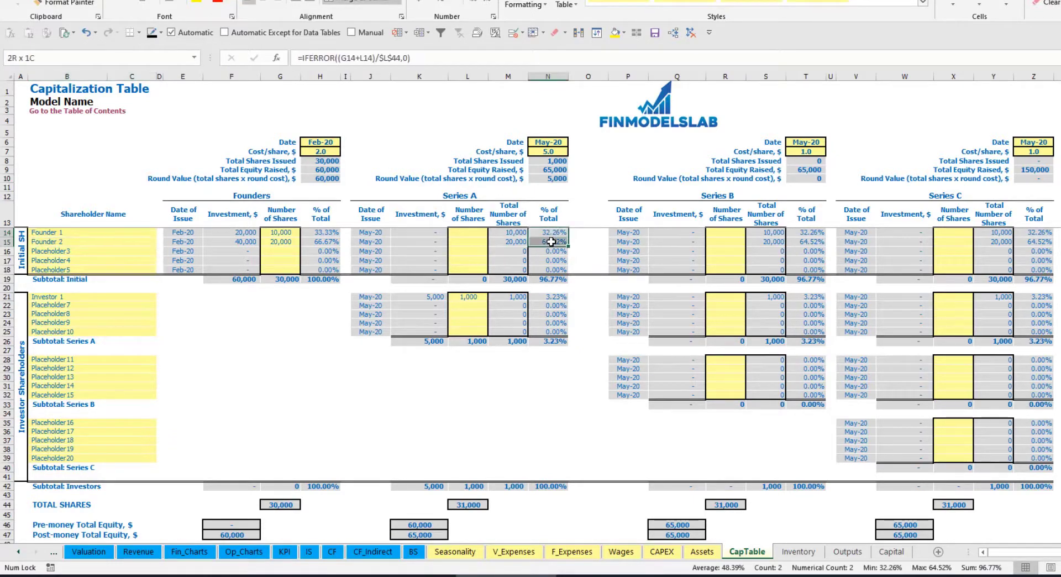
{"action": "key", "text": "shift+Up"}
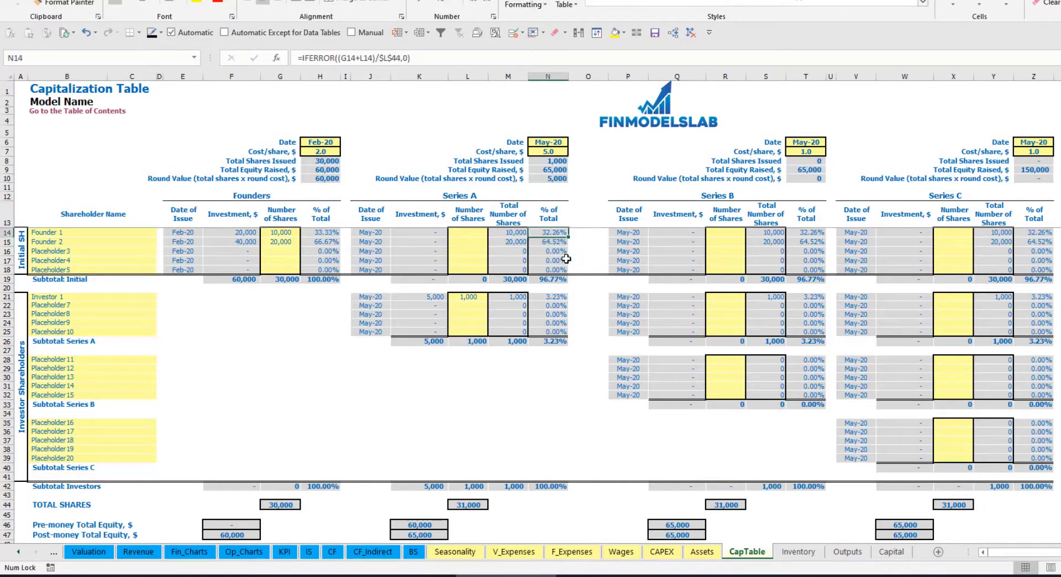
{"action": "key", "text": "Down"}
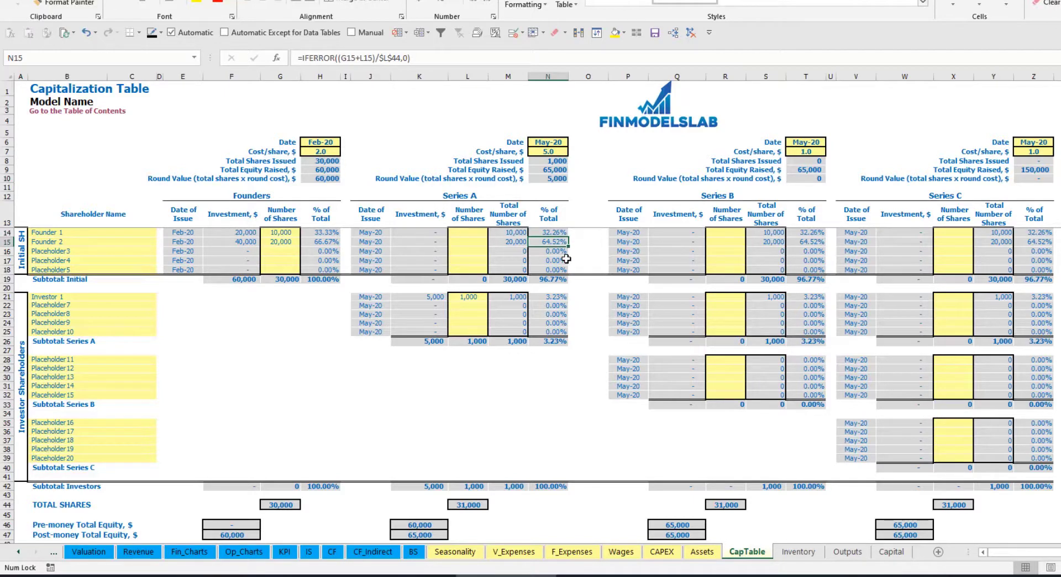
- Look over the Series B and Series C shareholder placeholders and the Series A share inputs
{"action": "left_click", "coordinate": [106, 369]}
{"action": "left_click", "coordinate": [93, 423]}
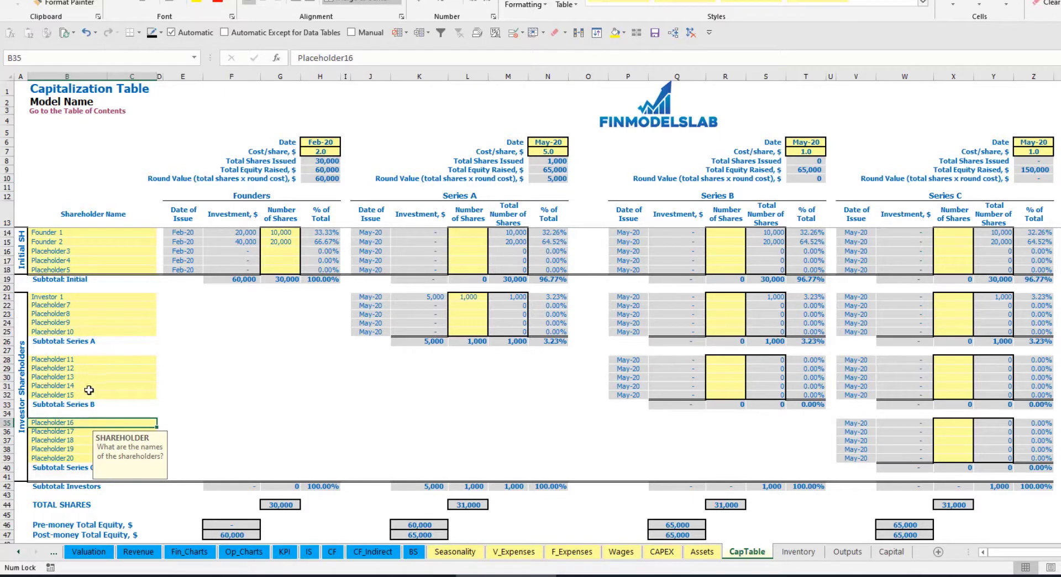
{"action": "left_click", "coordinate": [473, 298]}
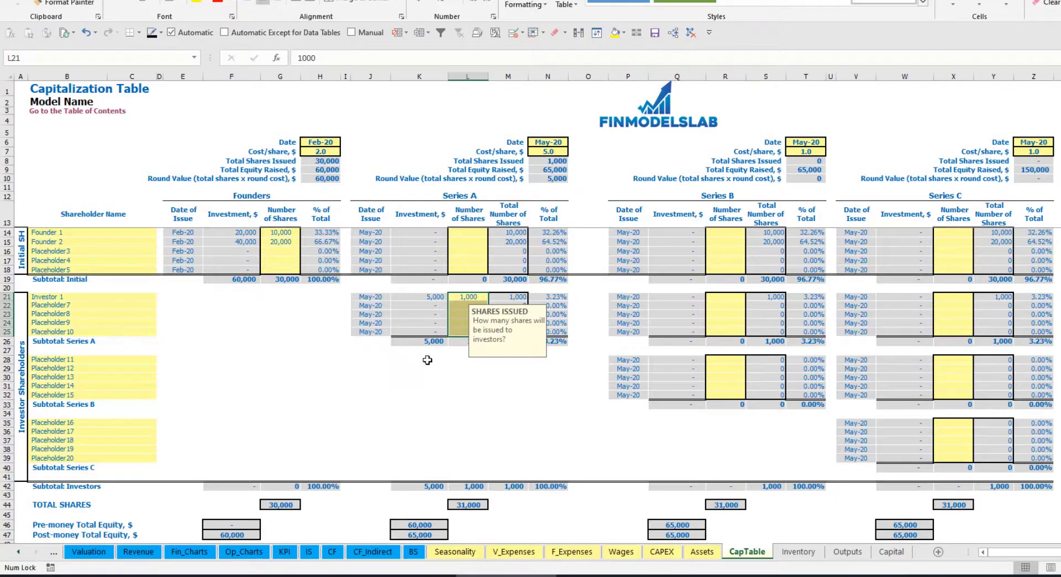
{"action": "left_click", "coordinate": [480, 378]}
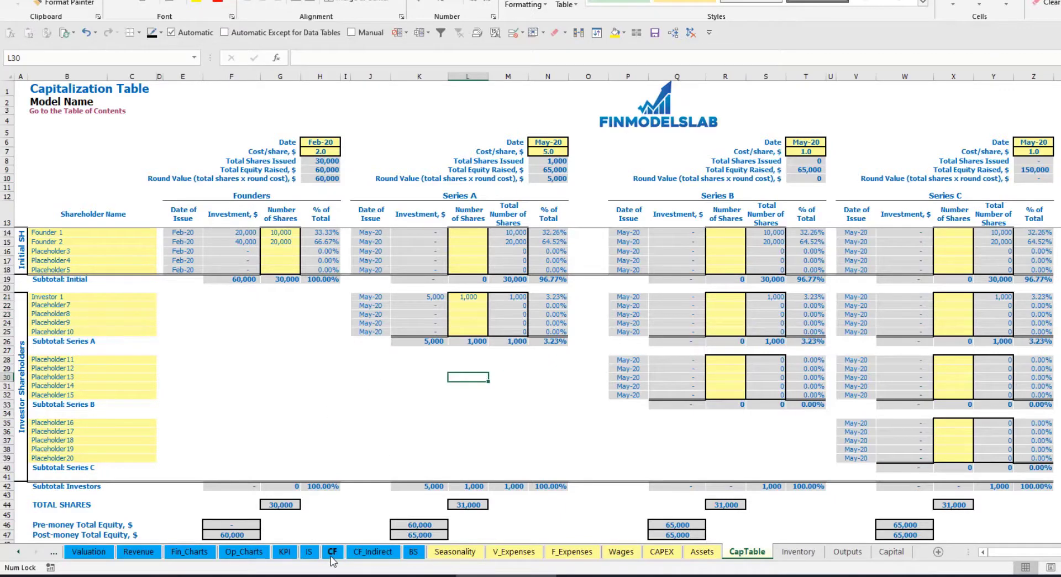
- Check the Feb-20 and May-20 Ordinary Equity Raisings on the CF sheet and the equity rows on the BS sheet
{"action": "left_click", "coordinate": [332, 552]}
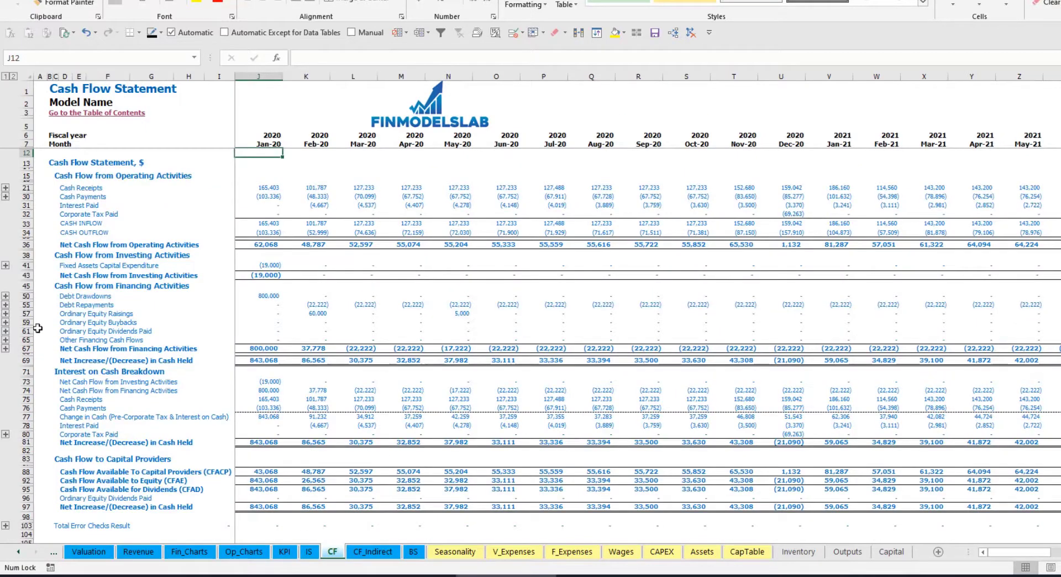
{"action": "left_click", "coordinate": [25, 314]}
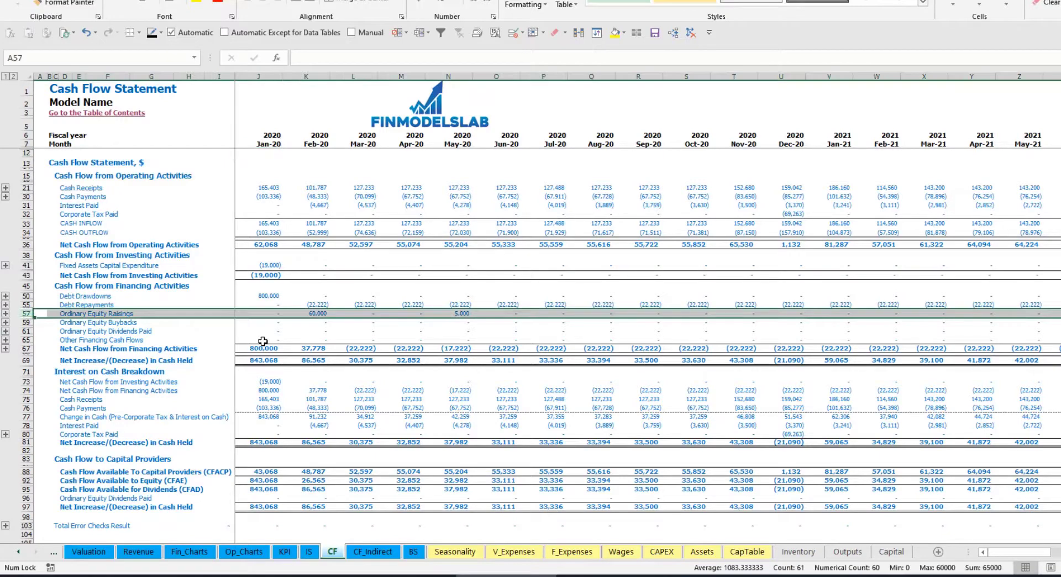
{"action": "left_click", "coordinate": [323, 318]}
{"action": "left_click", "coordinate": [461, 313]}
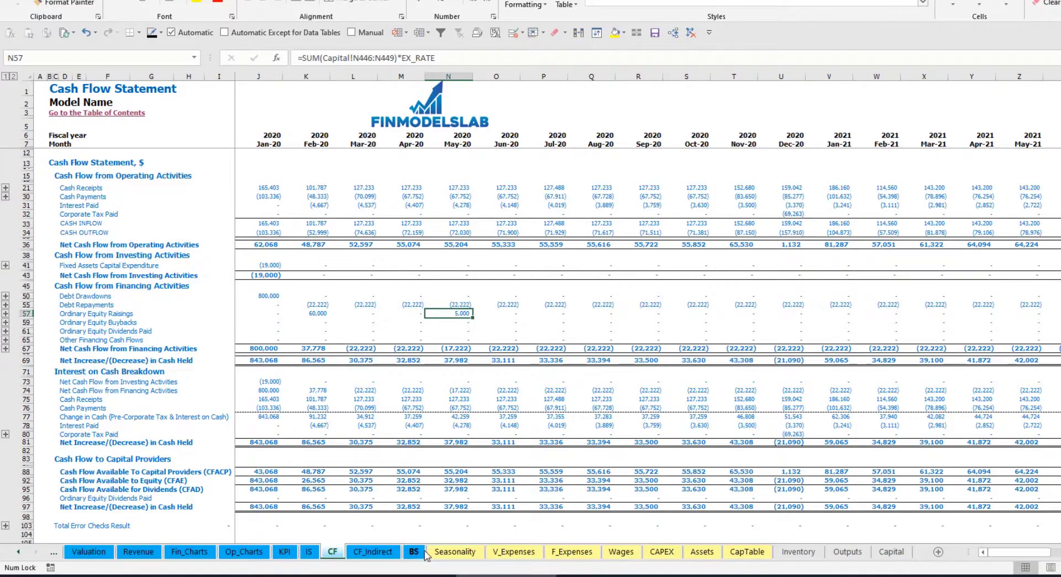
{"action": "left_click", "coordinate": [420, 552]}
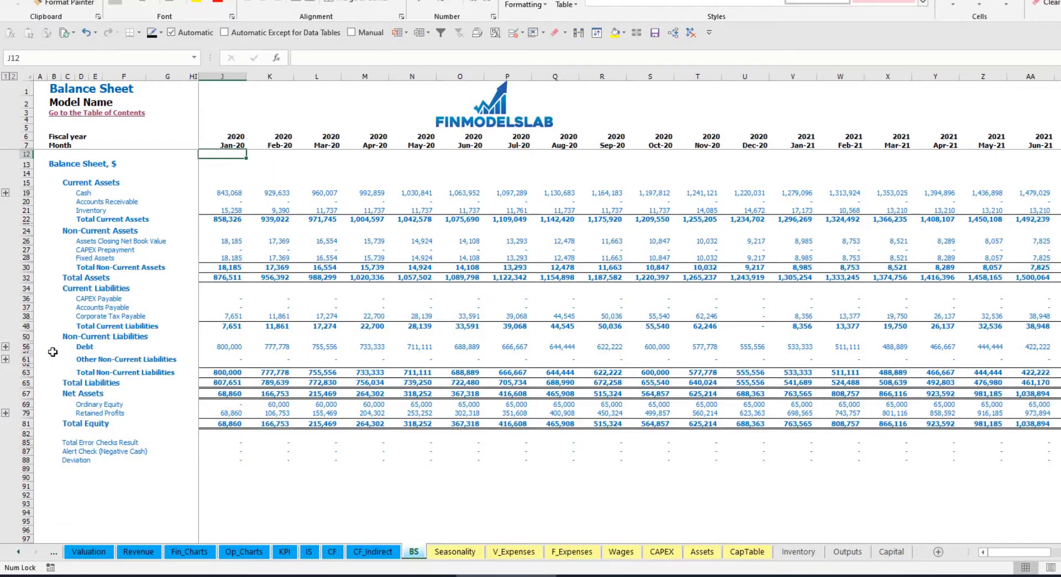
{"action": "left_click", "coordinate": [31, 408]}
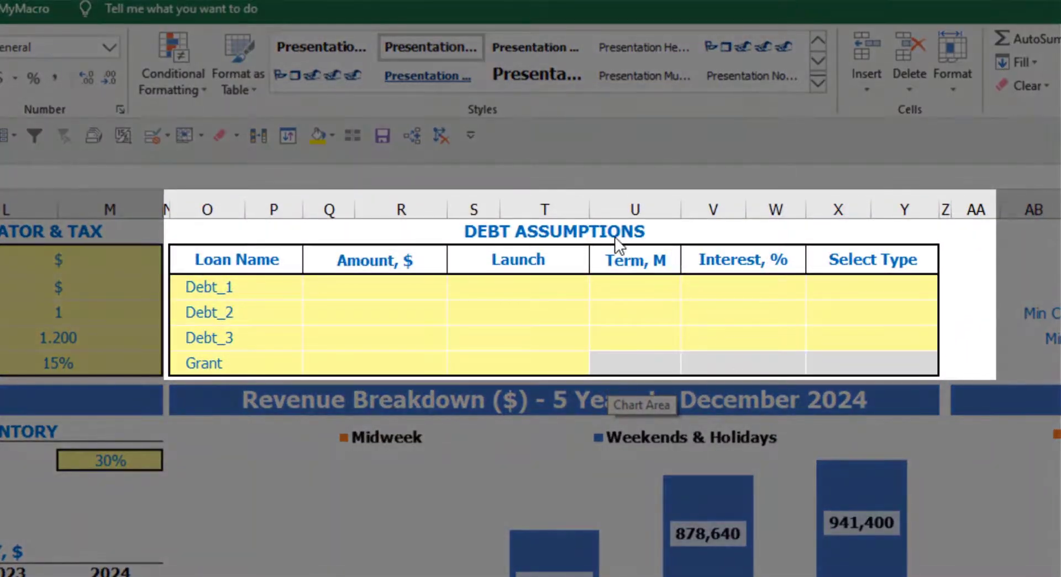
- Choose Annuity as the repayment type for Debt_1 in the Debt Assumptions table
{"action": "left_click", "coordinate": [615, 232]}
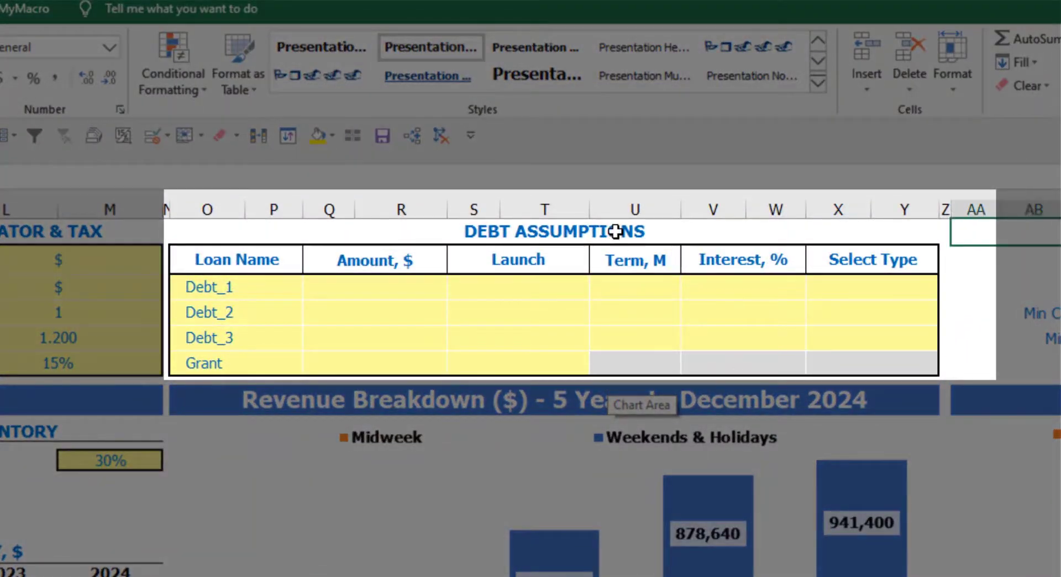
{"action": "left_click", "coordinate": [615, 232]}
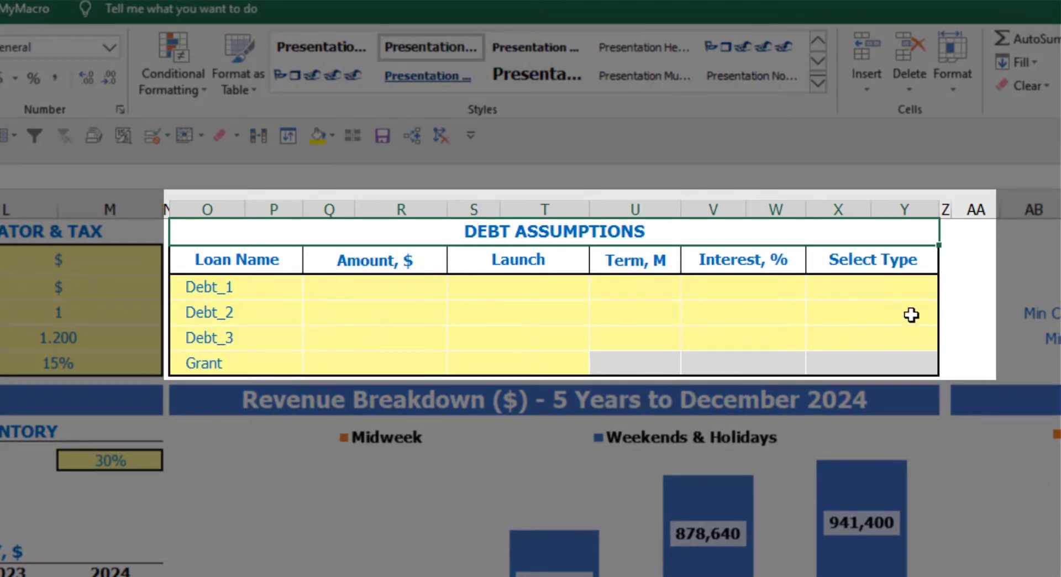
{"action": "left_click", "coordinate": [929, 283]}
{"action": "left_click", "coordinate": [948, 290]}
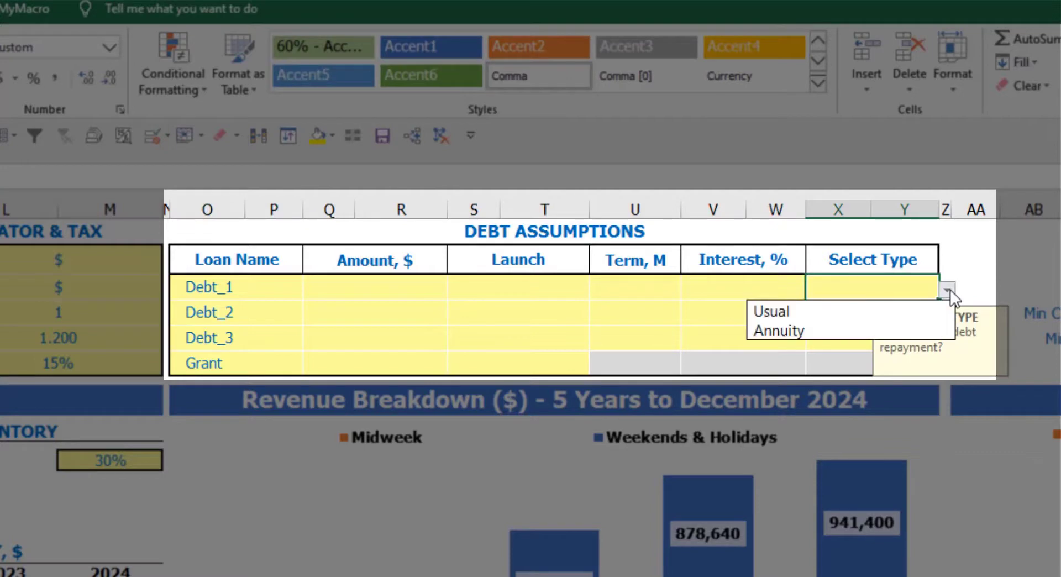
{"action": "left_click", "coordinate": [921, 327]}
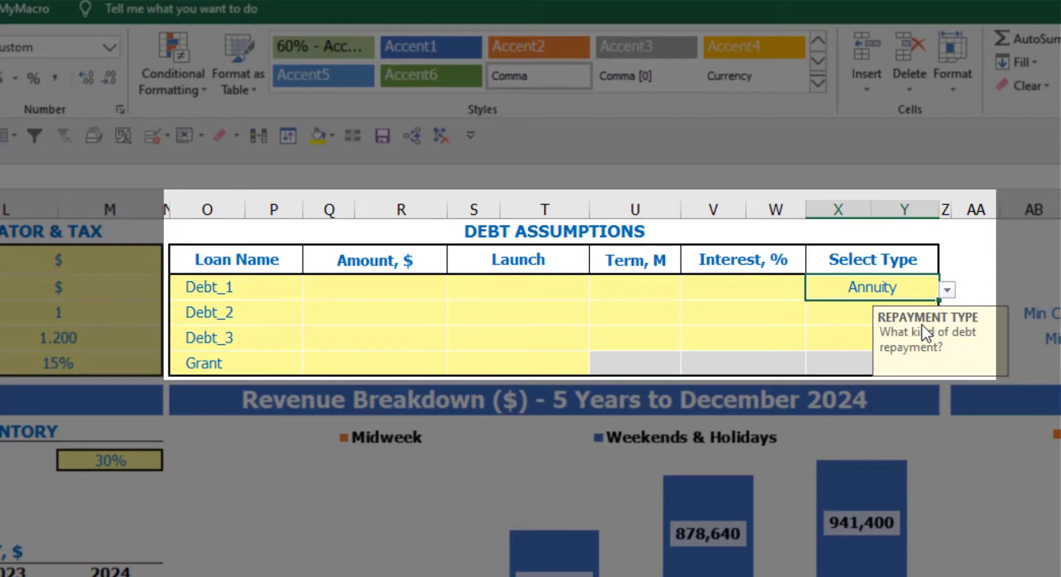
- Set Debt_1's repayment type to Usual and its amount to 1,000,000
{"action": "left_click", "coordinate": [946, 290]}
{"action": "left_click", "coordinate": [911, 312]}
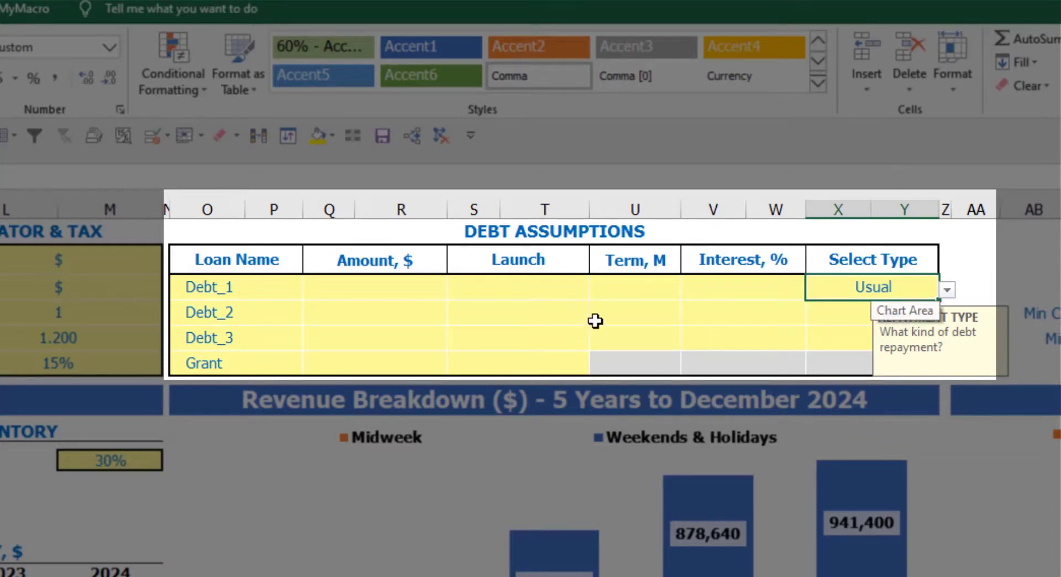
{"action": "left_click", "coordinate": [419, 287]}
{"action": "type", "text": "1000000"}
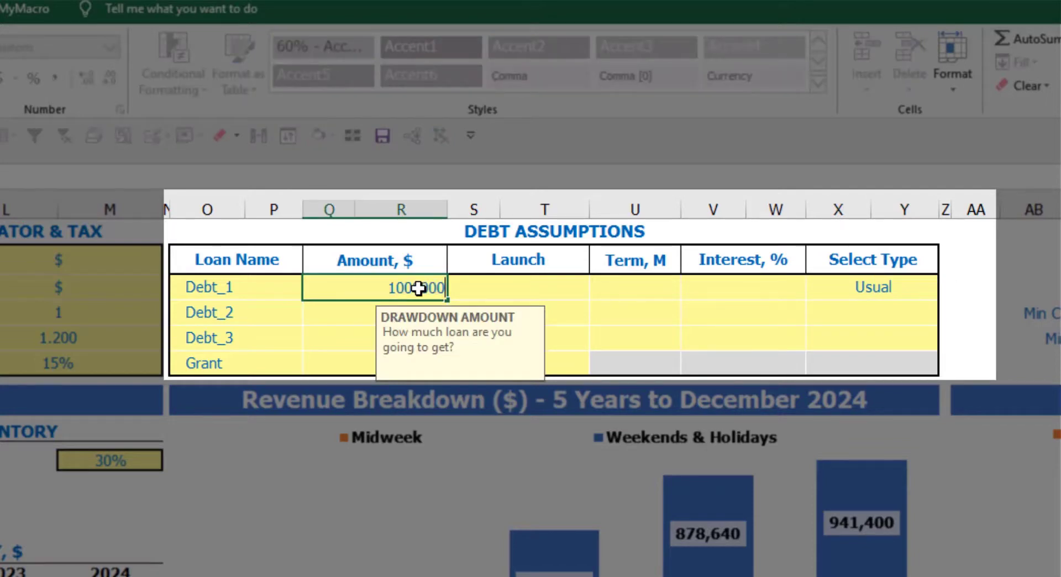
{"action": "key", "text": "Return"}
- Complete Debt_1's terms with a Feb-20 launch, a 60-month term and 5% interest
{"action": "left_click", "coordinate": [577, 288]}
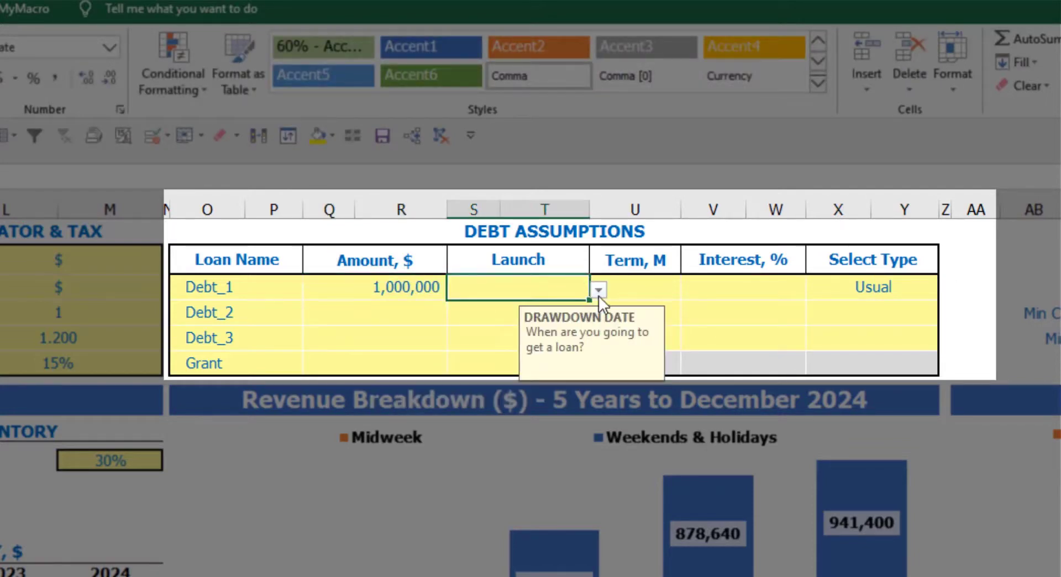
{"action": "left_click", "coordinate": [599, 297]}
{"action": "left_click", "coordinate": [549, 330]}
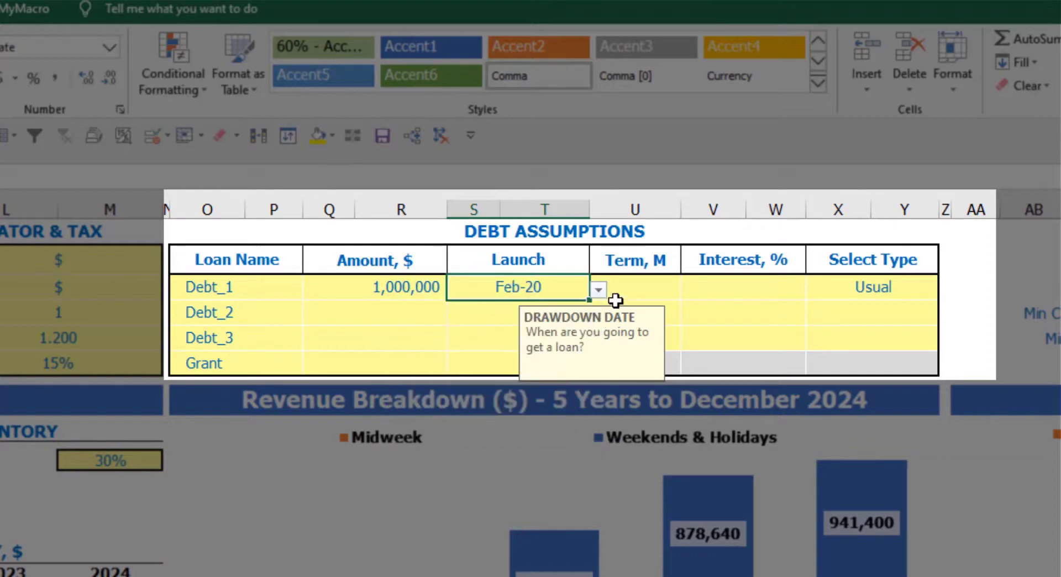
{"action": "left_click", "coordinate": [637, 279]}
{"action": "type", "text": "60"}
{"action": "key", "text": "Return"}
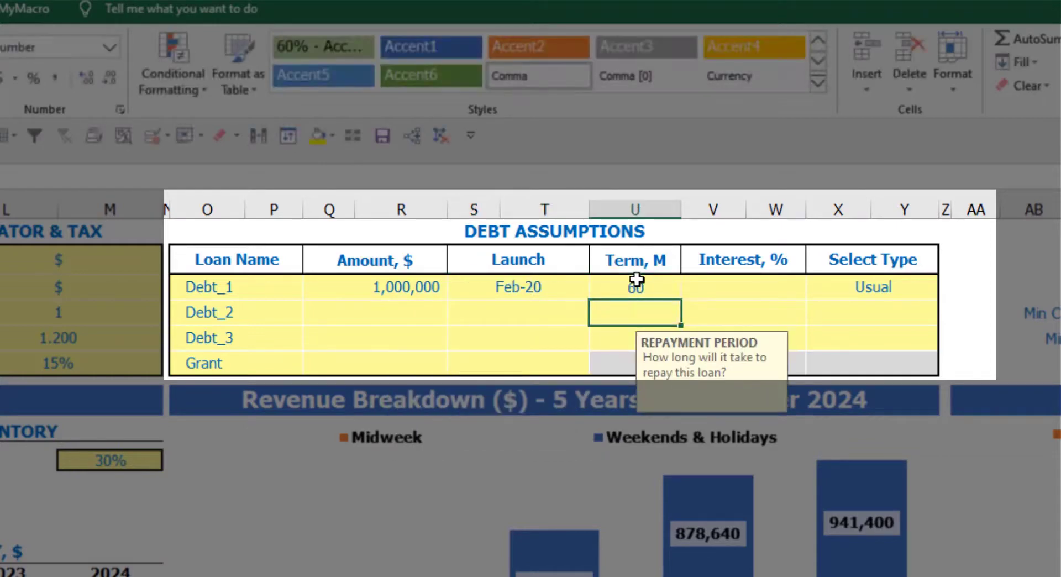
{"action": "left_click", "coordinate": [699, 285]}
{"action": "type", "text": "5"}
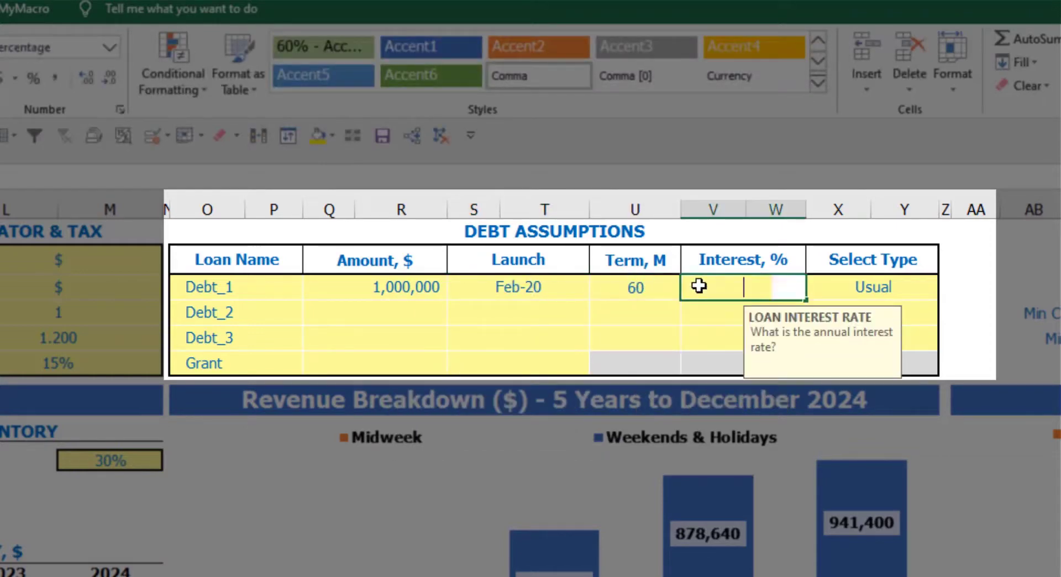
{"action": "key", "text": "Return"}
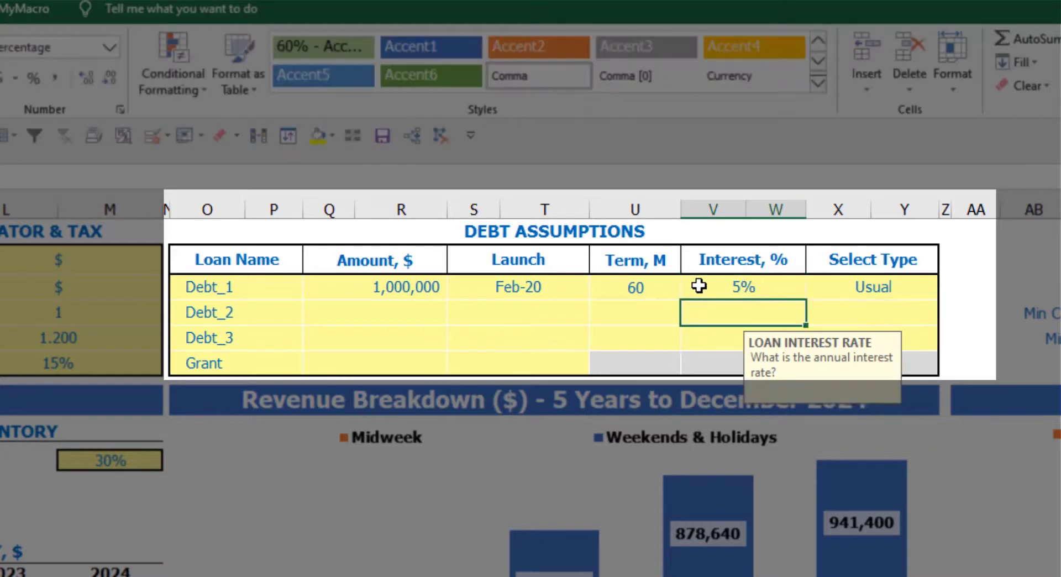
- Enter a Grant of 500,000 launching in Mar-20 in the Debt Assumptions table
{"action": "left_click", "coordinate": [391, 367]}
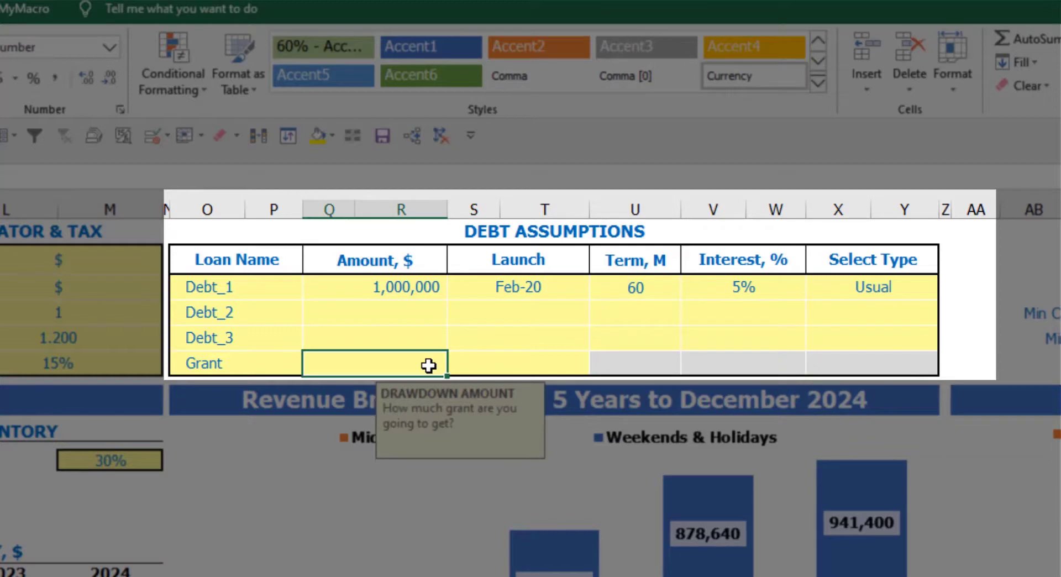
{"action": "type", "text": "500,000"}
{"action": "key", "text": "Return"}
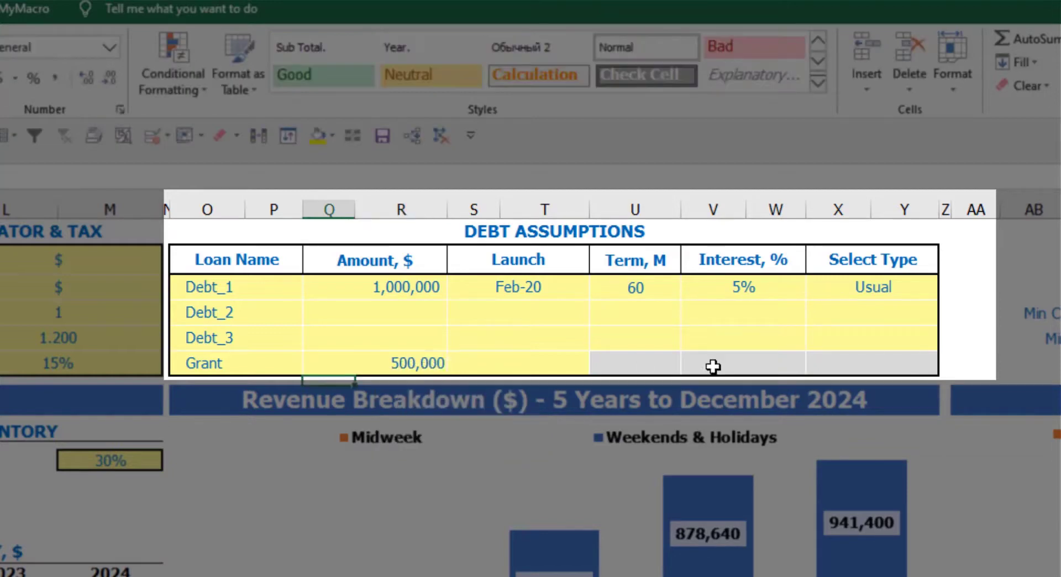
{"action": "left_click", "coordinate": [581, 365]}
{"action": "left_click", "coordinate": [599, 366]}
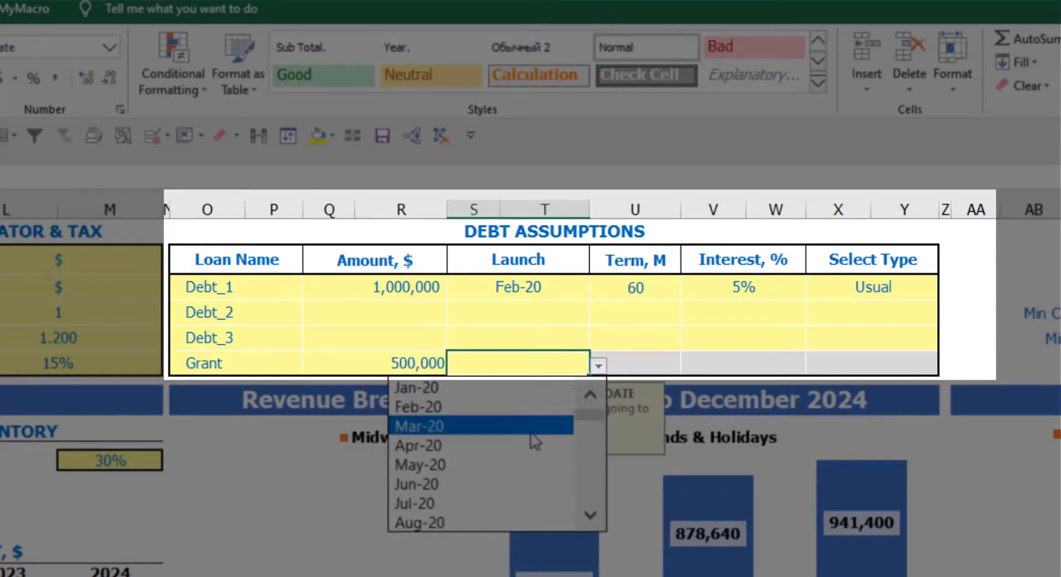
{"action": "left_click", "coordinate": [536, 428]}
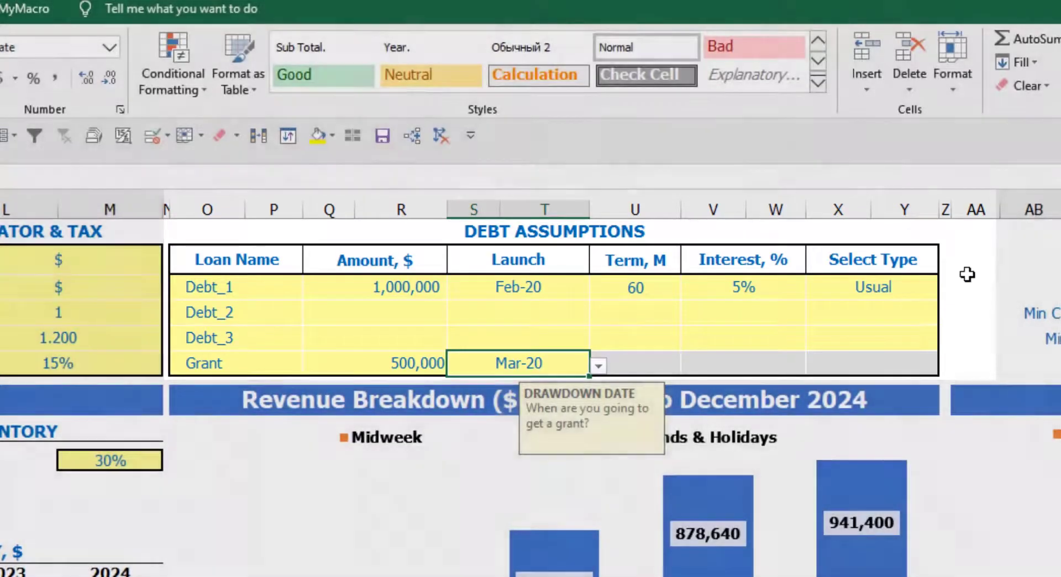
{"action": "left_click", "coordinate": [968, 274]}
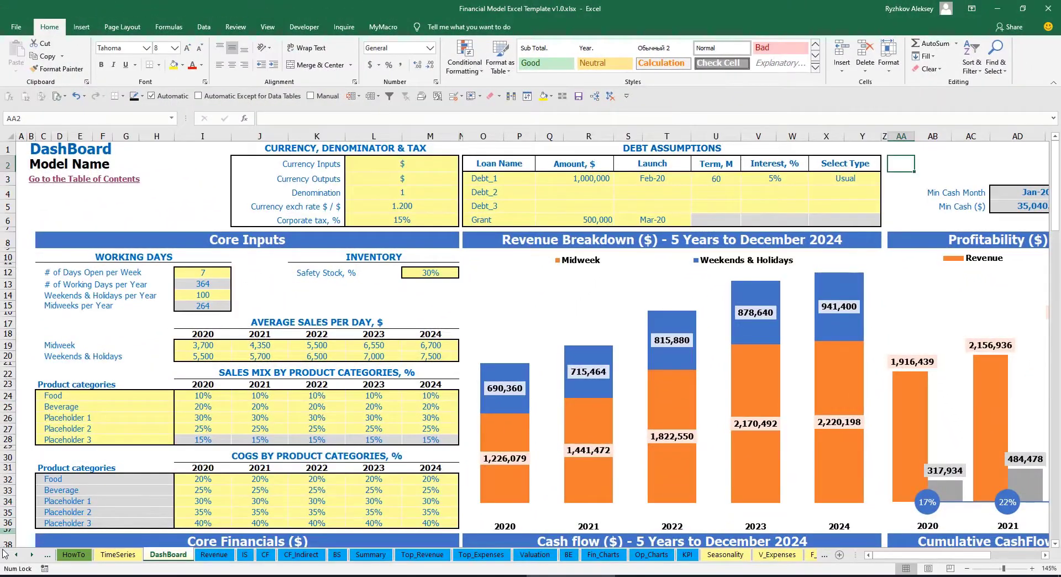
- Look through the Debt_1, Debt_2, Debt_3 and Total Debts schedules on the Capital calculation sheet
{"action": "left_click", "coordinate": [32, 558]}
{"action": "left_click", "coordinate": [32, 559]}
{"action": "left_click", "coordinate": [32, 559]}
{"action": "left_click", "coordinate": [32, 559]}
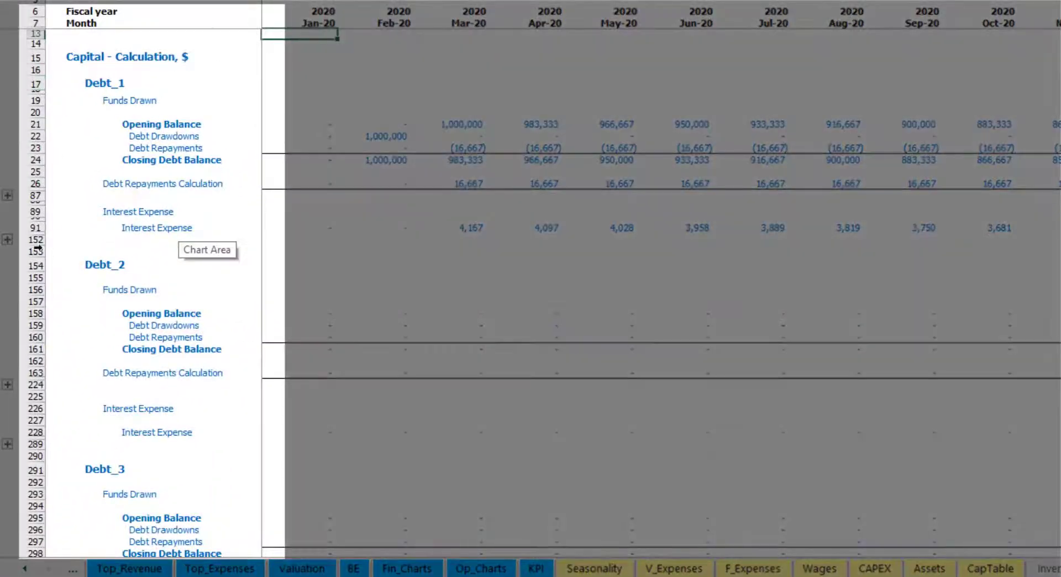
{"action": "scroll", "coordinate": [35, 257], "scroll_direction": "down", "scroll_amount": 5}
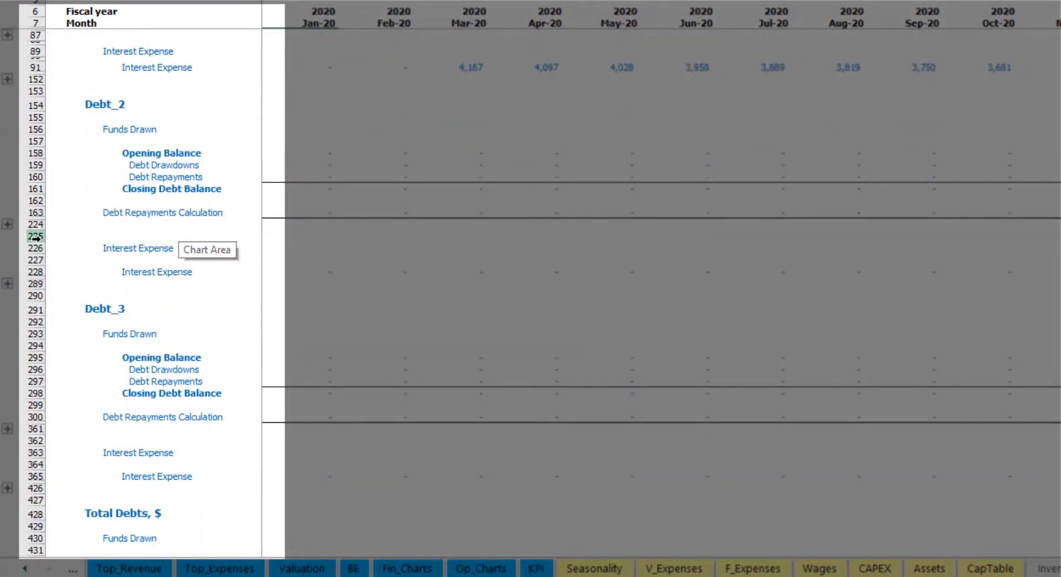
{"action": "scroll", "coordinate": [34, 258], "scroll_direction": "down", "scroll_amount": 5}
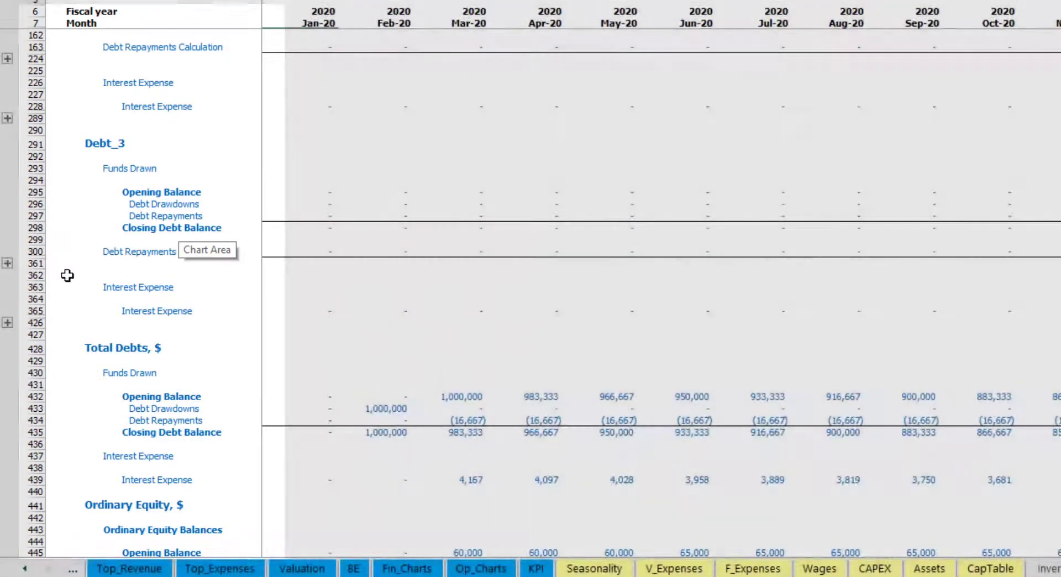
{"action": "scroll", "coordinate": [66, 275], "scroll_direction": "up", "scroll_amount": 5}
{"action": "scroll", "coordinate": [108, 265], "scroll_direction": "up", "scroll_amount": 4}
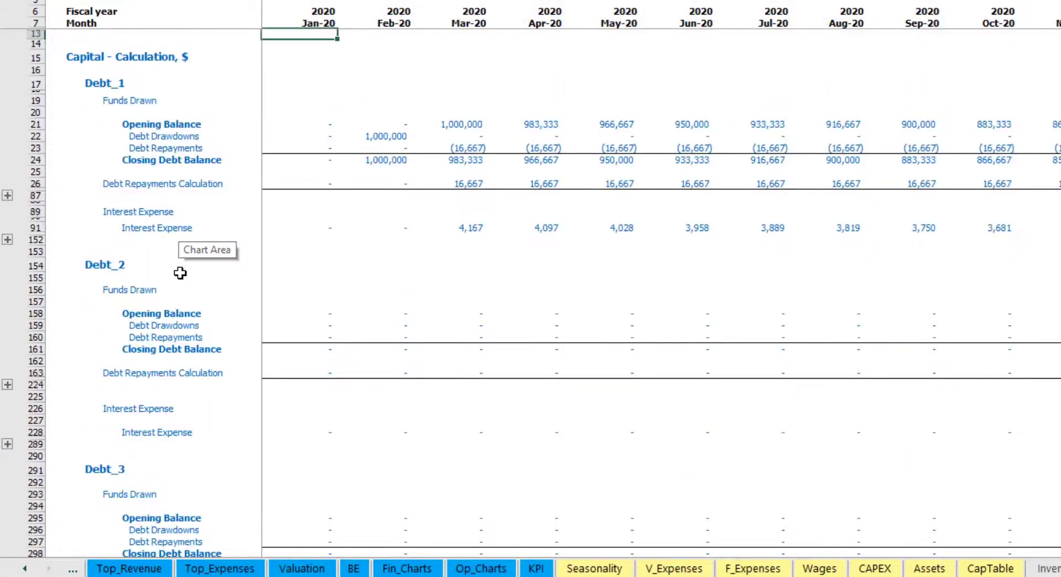
- Check the monthly Interest Expense row on the Income Statement
{"action": "left_click", "coordinate": [25, 568]}
{"action": "left_click", "coordinate": [25, 568]}
{"action": "left_click", "coordinate": [25, 569]}
{"action": "left_click", "coordinate": [25, 568]}
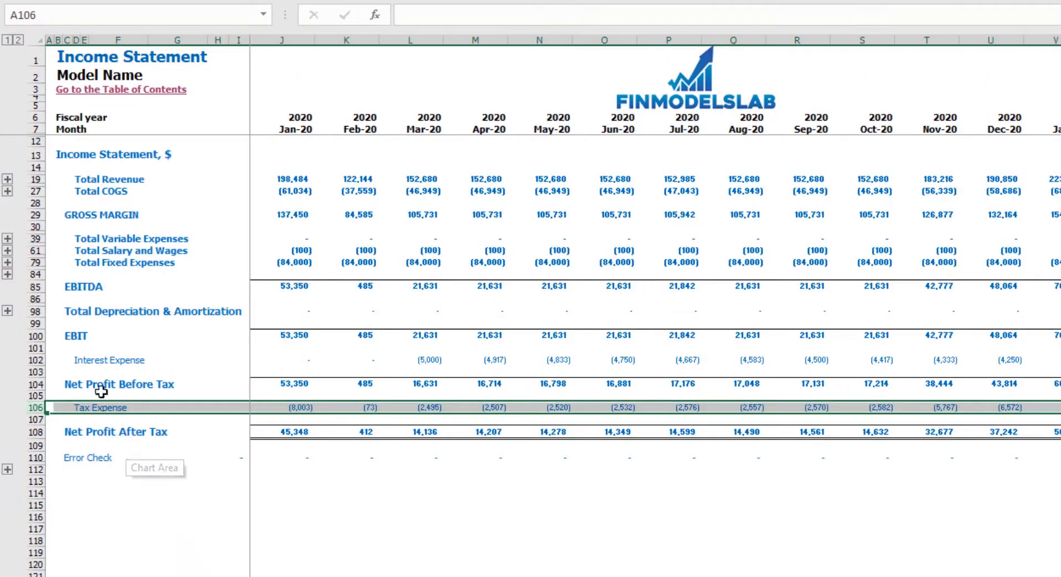
{"action": "left_click", "coordinate": [35, 360]}
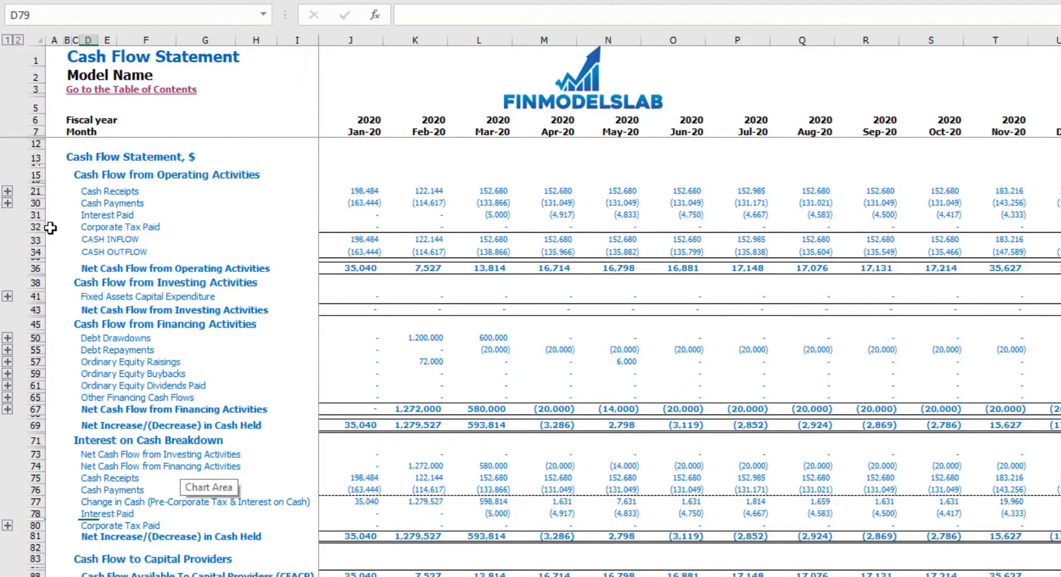
- Check the Interest Paid, Debt Drawdowns and Debt Repayments rows on the Cash Flow Statement and the Debt row on the Balance Sheet
{"action": "left_click", "coordinate": [39, 217]}
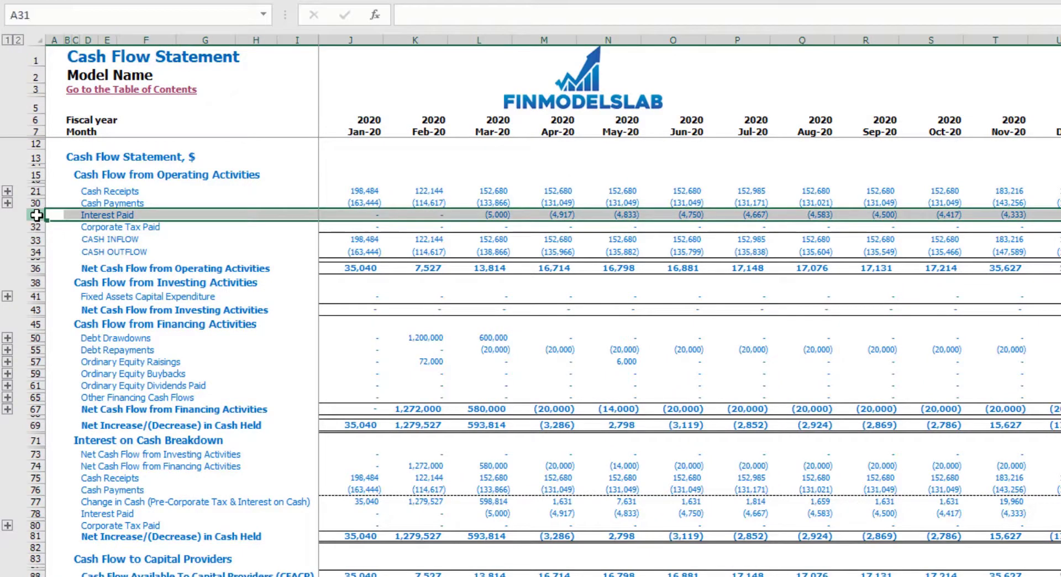
{"action": "left_click", "coordinate": [36, 337]}
{"action": "left_click", "coordinate": [35, 350]}
{"action": "left_click", "coordinate": [306, 575]}
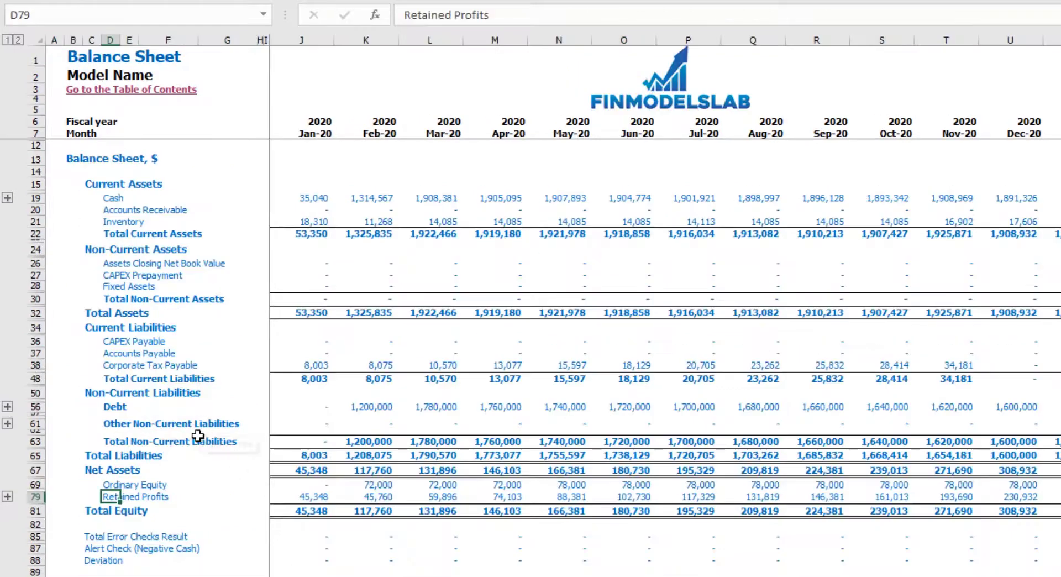
{"action": "left_click", "coordinate": [35, 406]}
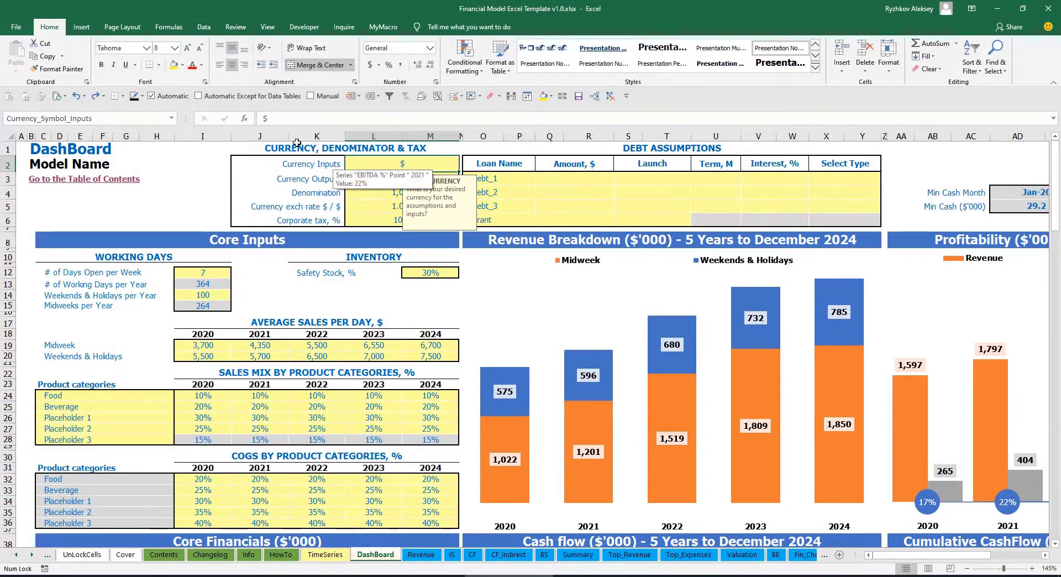
- Examine the Currency Inputs and Currency Outputs settings on the DashBoard
{"action": "left_click", "coordinate": [189, 170]}
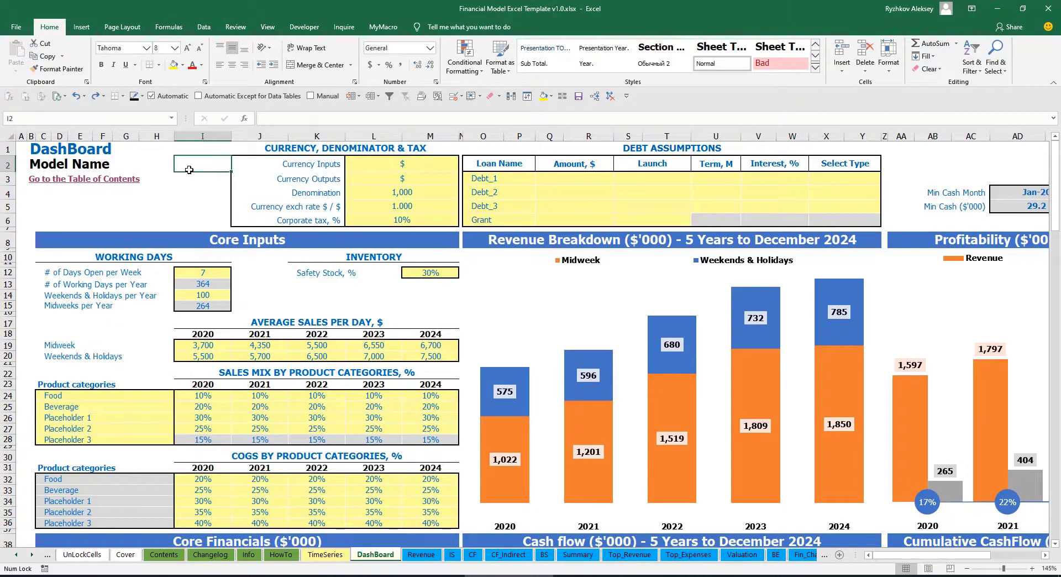
{"action": "left_click", "coordinate": [383, 171]}
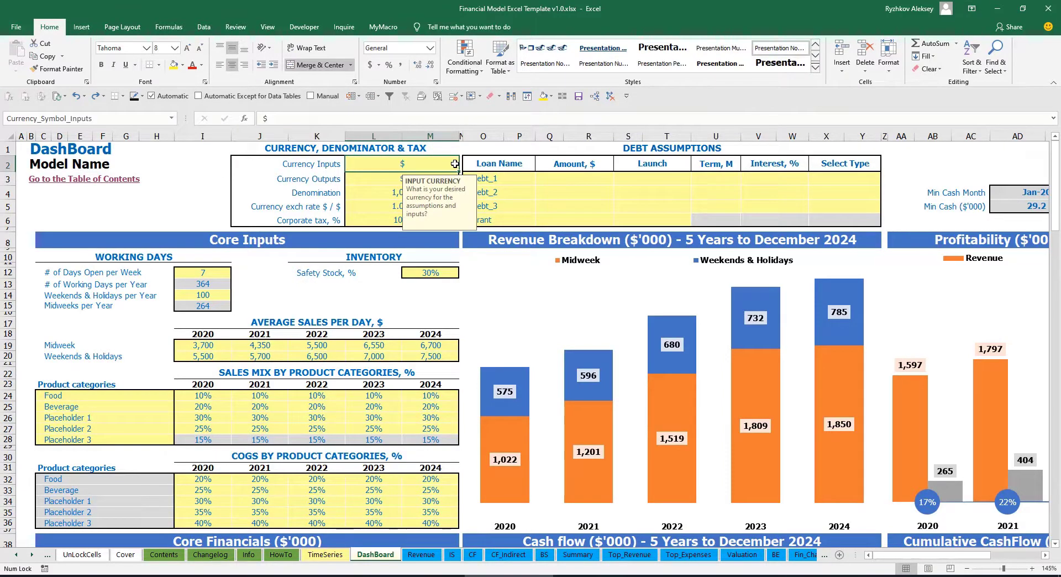
{"action": "left_click", "coordinate": [367, 180]}
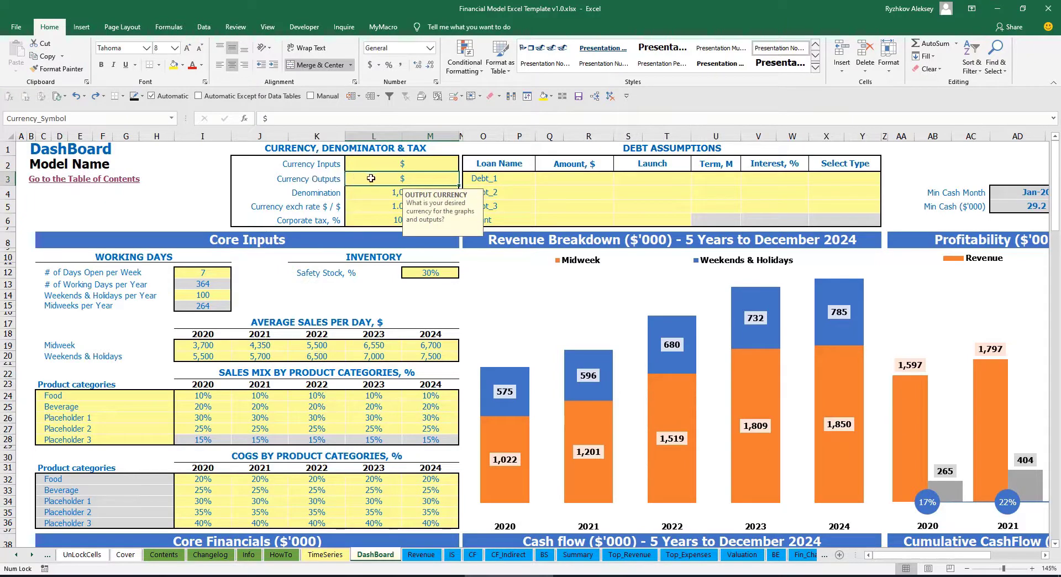
{"action": "left_click", "coordinate": [378, 166]}
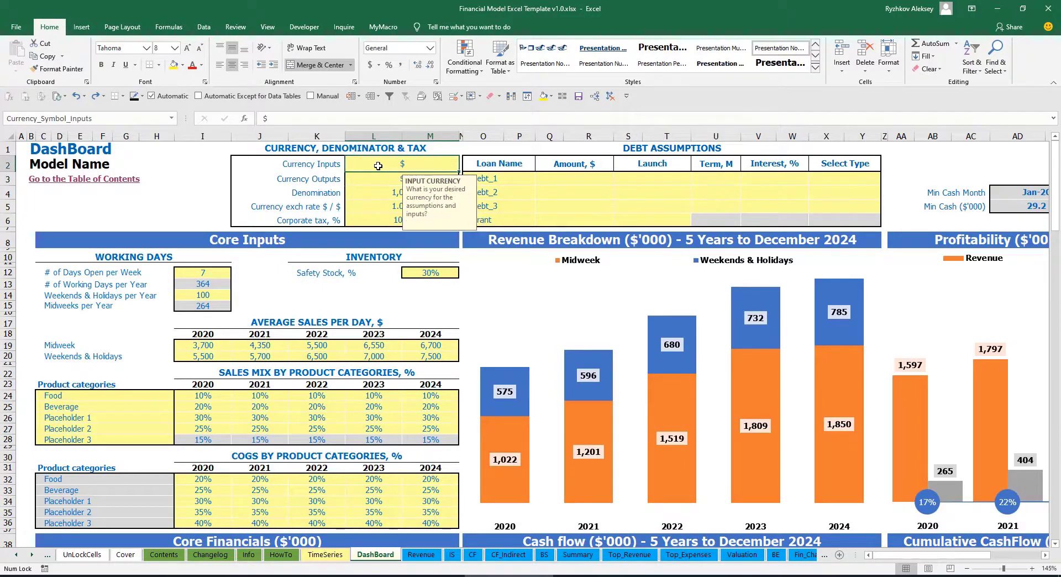
{"action": "left_click", "coordinate": [377, 180]}
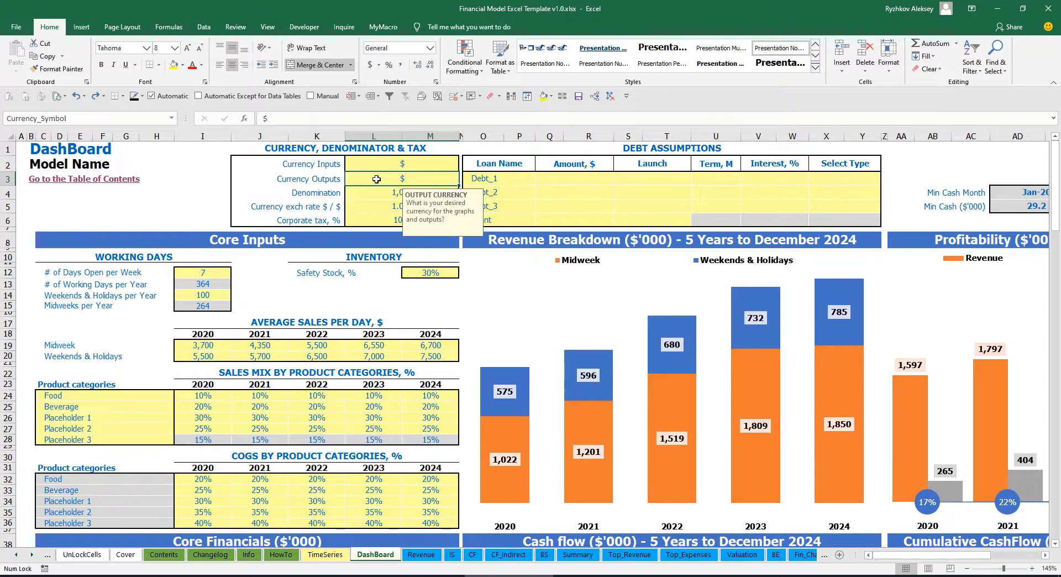
- Set the DashBoard's input currency to USD and its output currency to EUR
{"action": "left_click", "coordinate": [391, 165]}
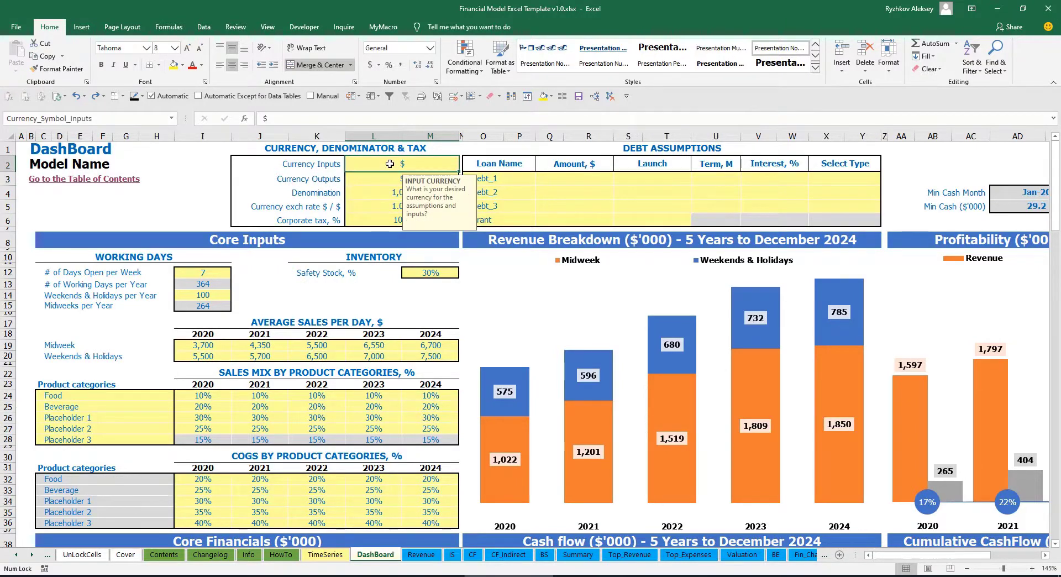
{"action": "type", "text": "USD"}
{"action": "key", "text": "Return"}
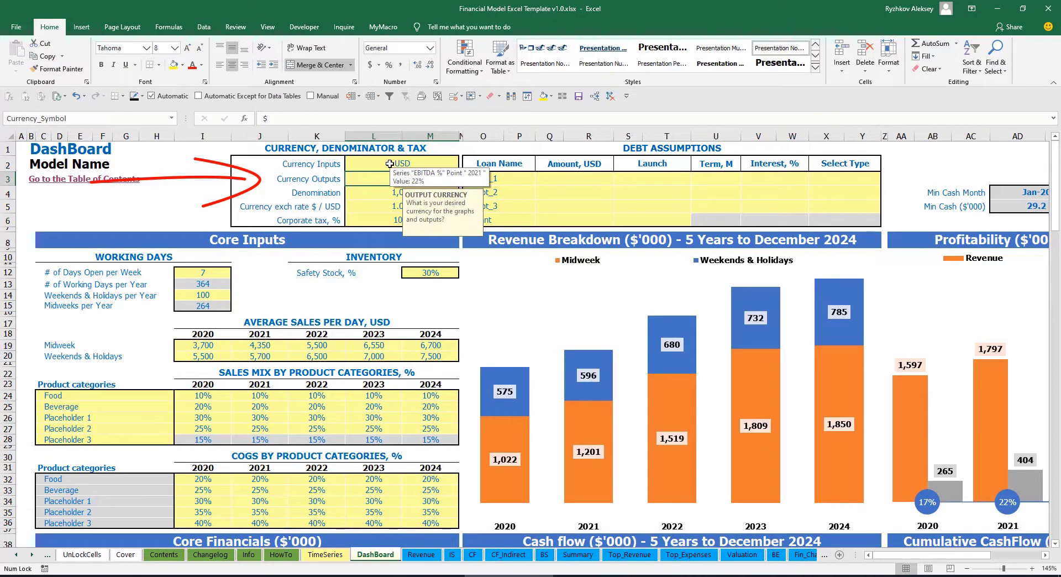
{"action": "type", "text": "EUR"}
{"action": "key", "text": "Return"}
{"action": "key", "text": "Return"}
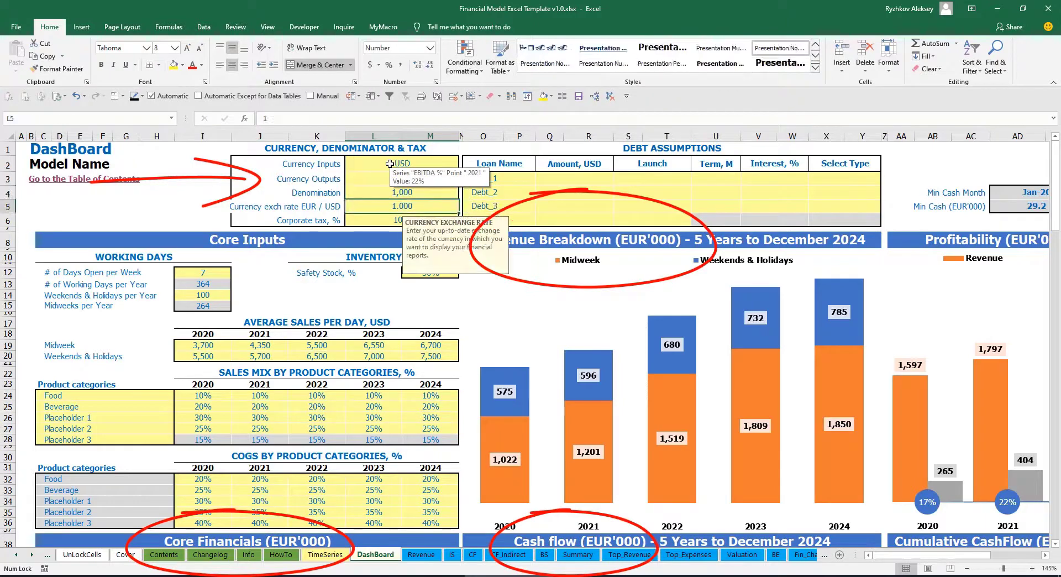
{"action": "left_click", "coordinate": [210, 185]}
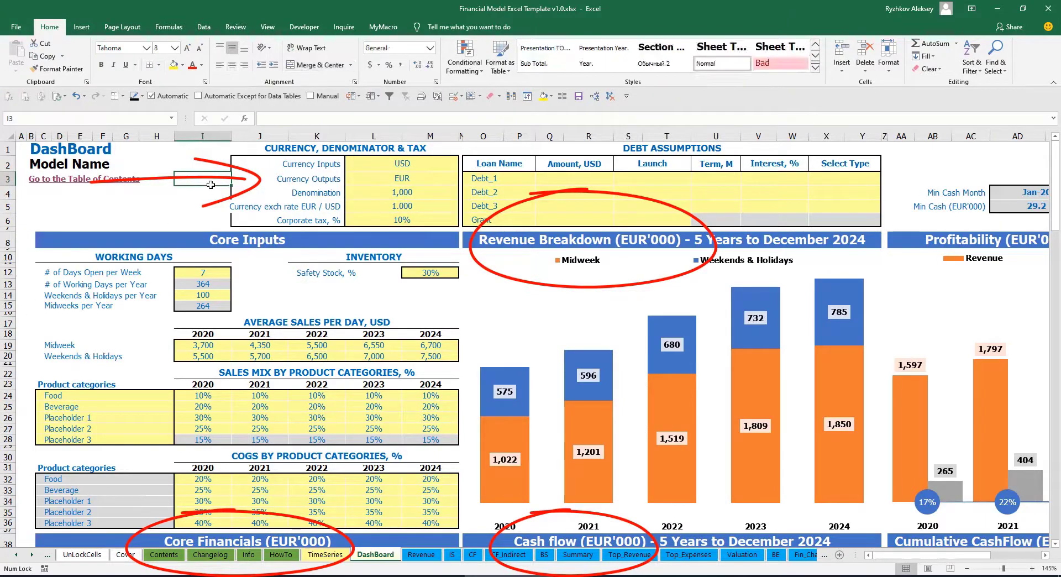
- Set the EUR / USD currency exchange rate on the DashBoard to 1.2
{"action": "left_click", "coordinate": [388, 205]}
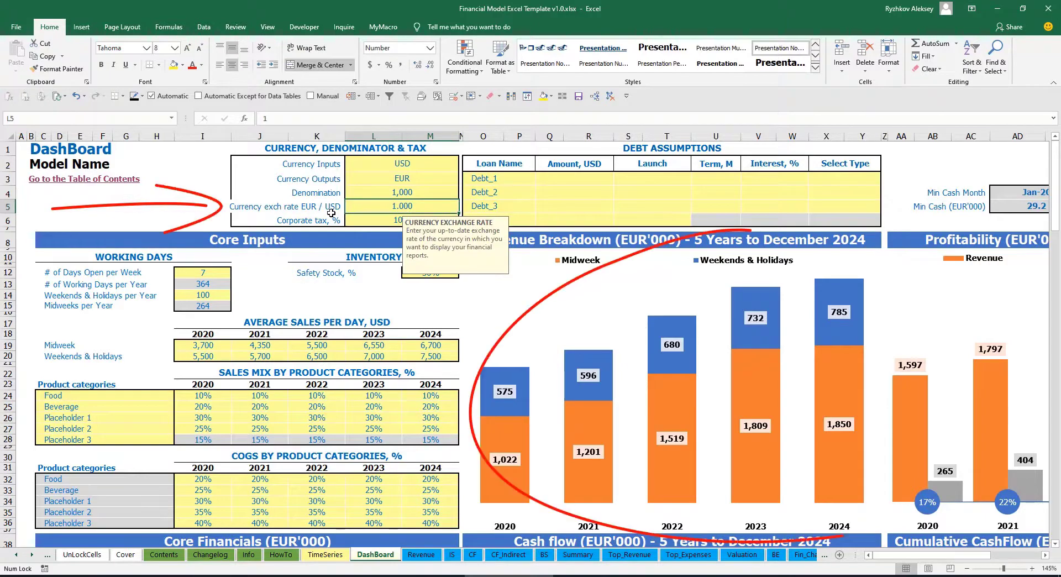
{"action": "type", "text": "1.2"}
{"action": "key", "text": "Return"}
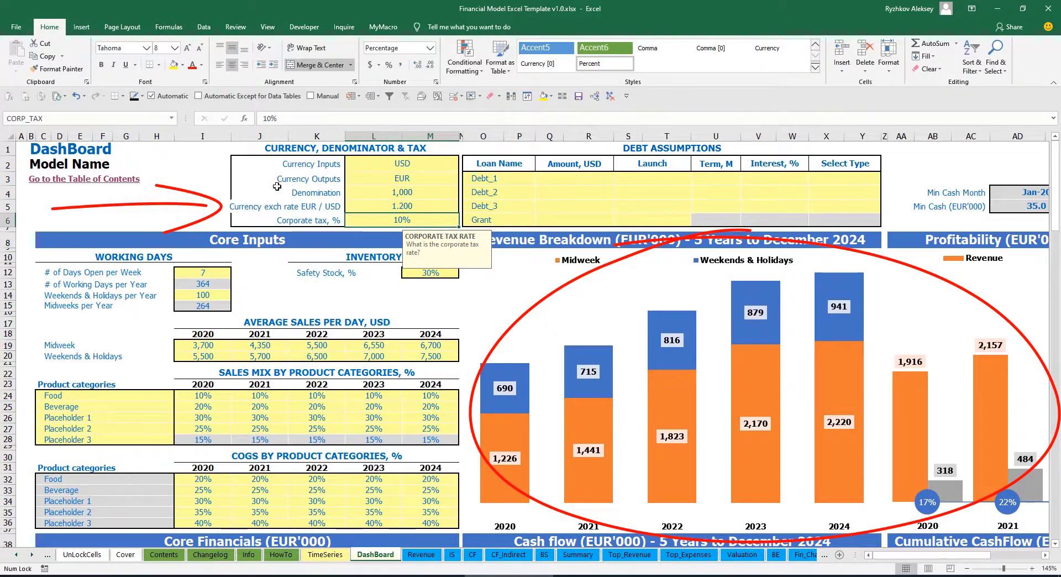
- Review the input currency, output currency and exchange rate settings on the DashBoard
{"action": "key", "text": "Up"}
{"action": "key", "text": "Up"}
{"action": "key", "text": "Up"}
{"action": "key", "text": "Up"}
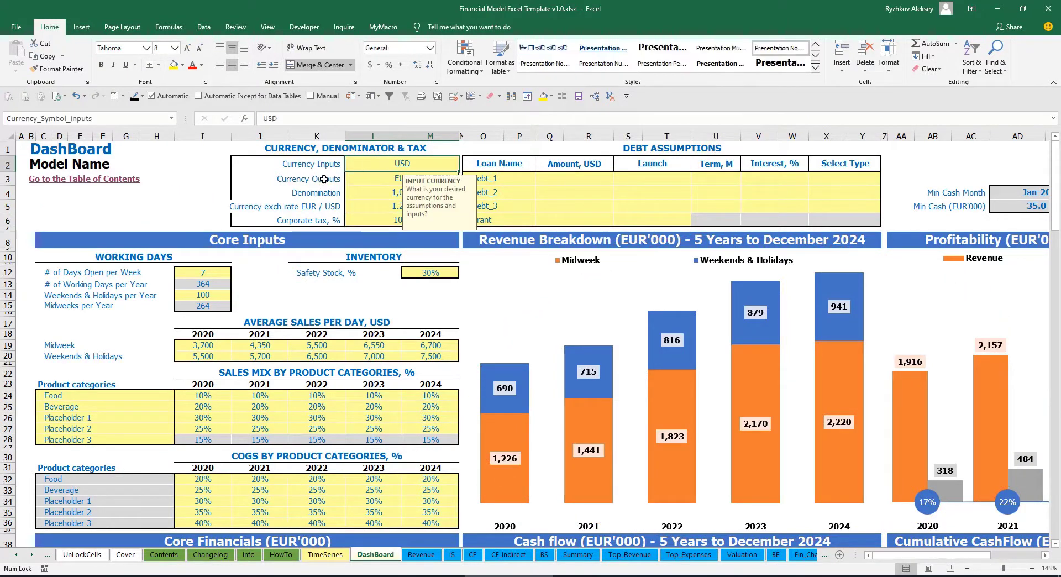
{"action": "left_click", "coordinate": [373, 180]}
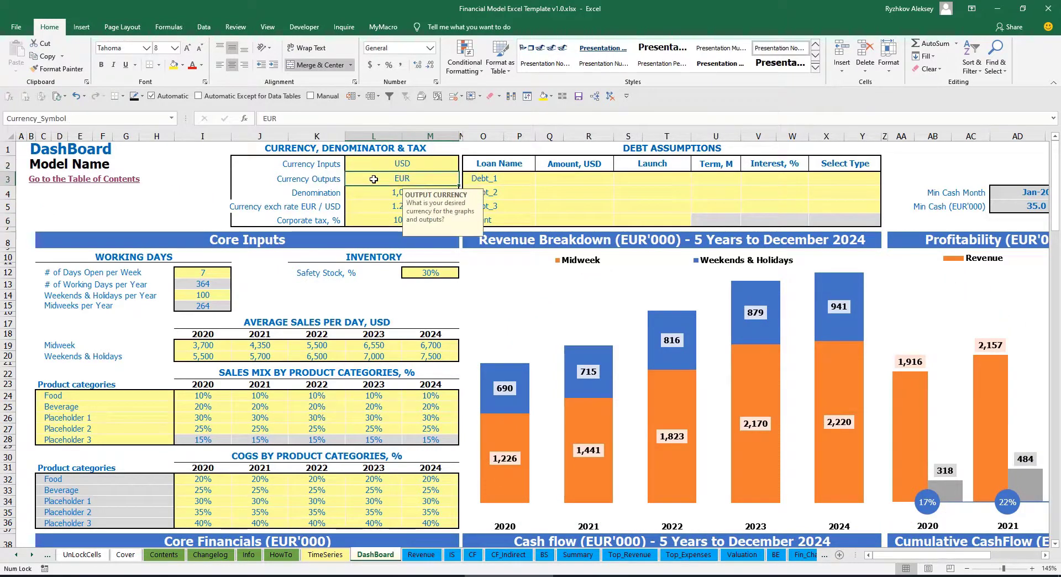
{"action": "left_click", "coordinate": [361, 206]}
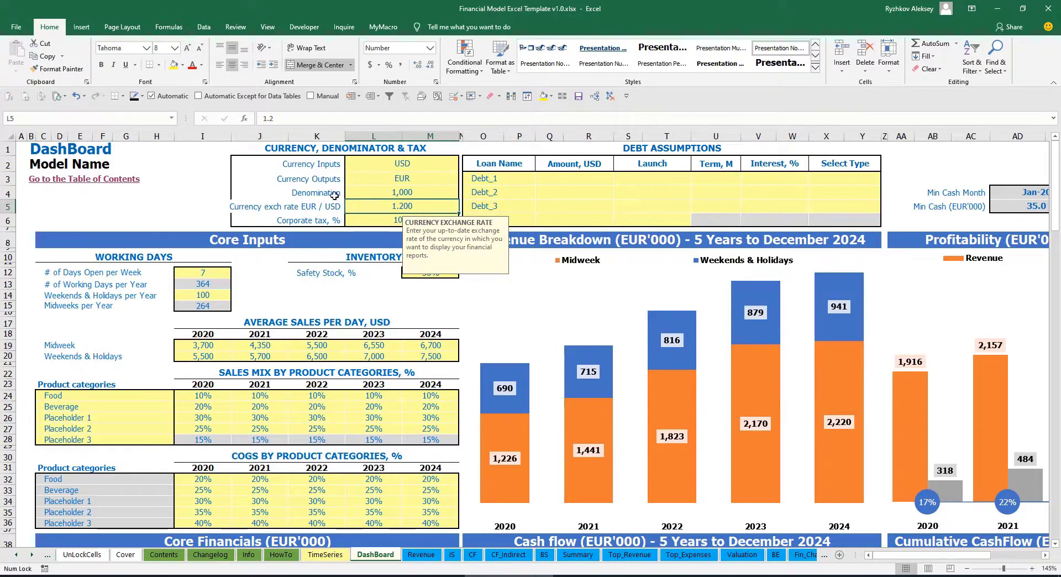
- Check the Denomination setting and how it appears in the Income Statement headings on the Summary sheet
{"action": "left_click", "coordinate": [387, 192]}
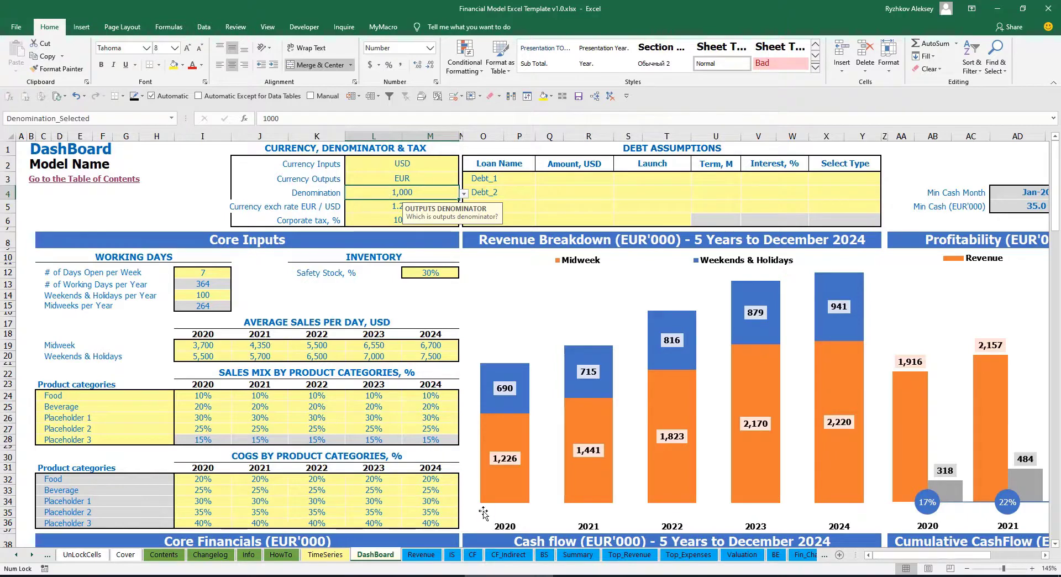
{"action": "left_click", "coordinate": [579, 554]}
{"action": "left_click", "coordinate": [173, 190]}
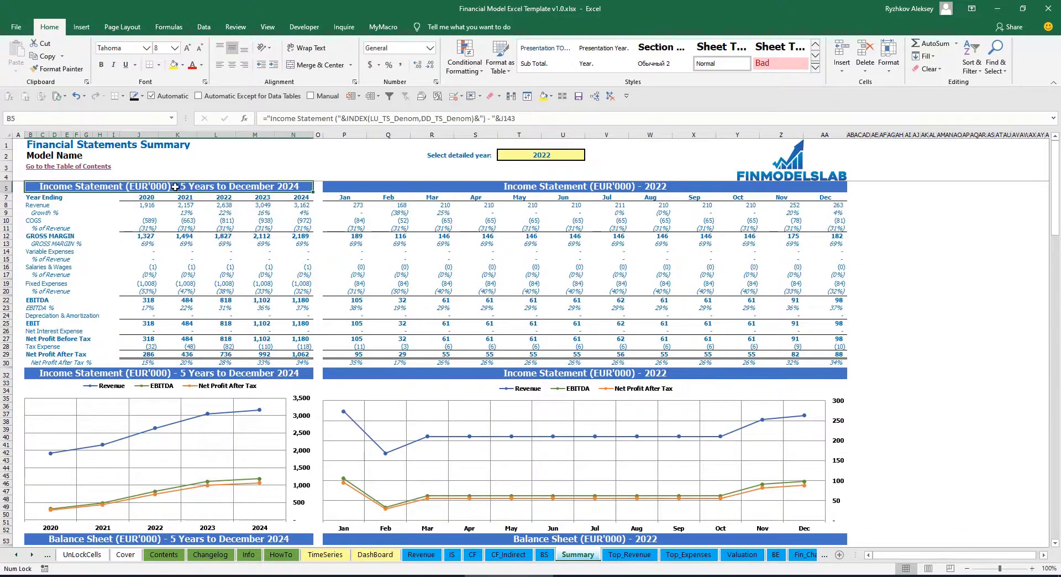
{"action": "left_click", "coordinate": [575, 186]}
{"action": "left_click", "coordinate": [214, 190]}
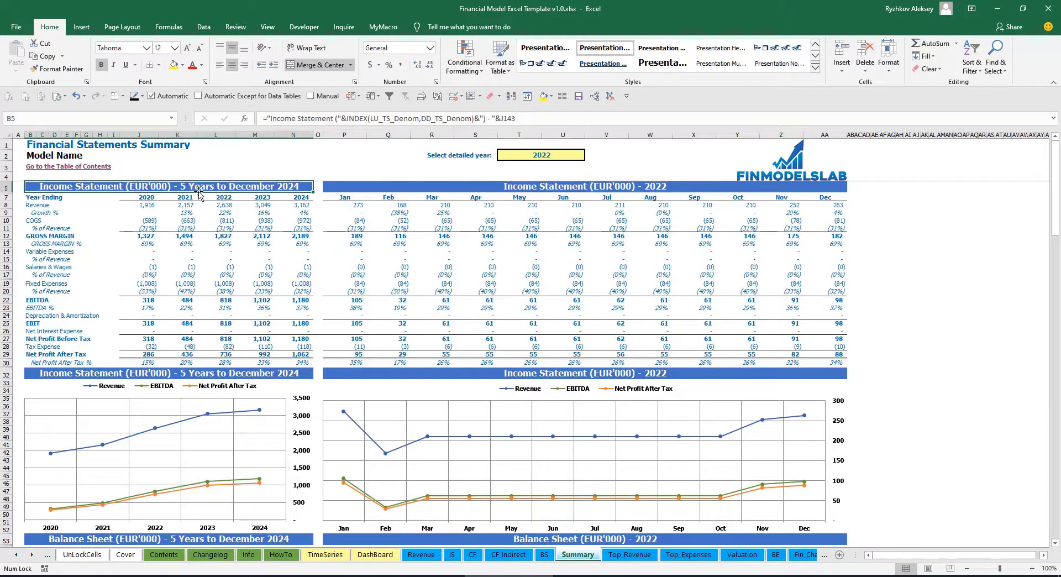
- Set the DashBoard's Denomination to 1,000,000 and check the Income Statement figures on the Summary sheet
{"action": "left_click", "coordinate": [375, 554]}
{"action": "left_click", "coordinate": [464, 193]}
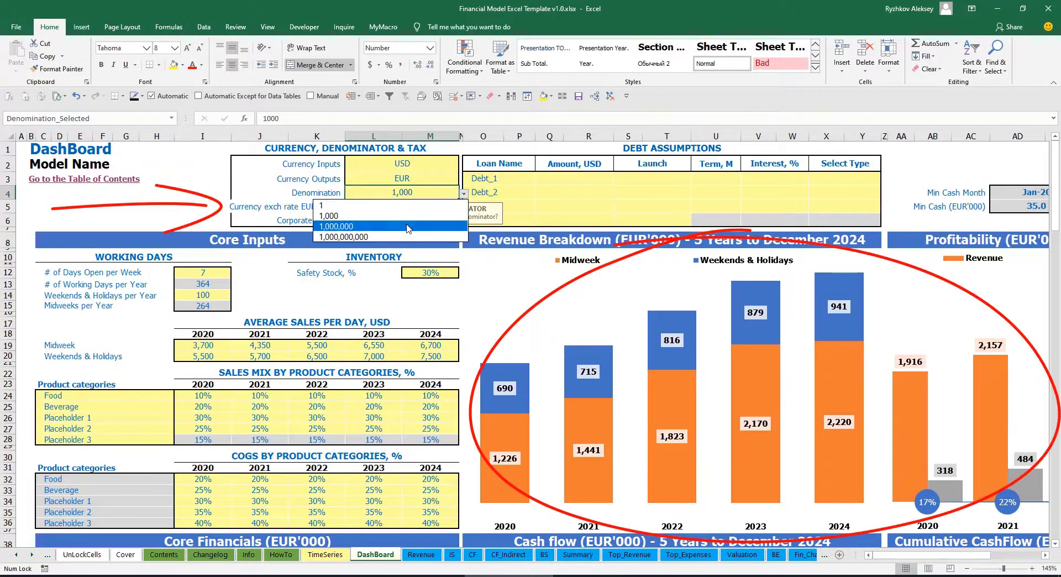
{"action": "left_click", "coordinate": [418, 226]}
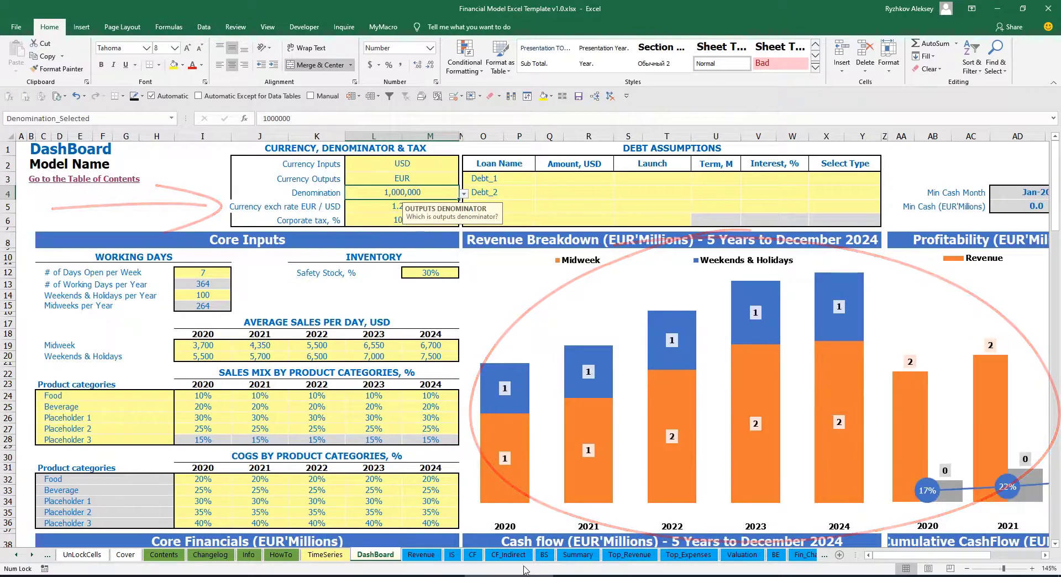
{"action": "left_click", "coordinate": [577, 554]}
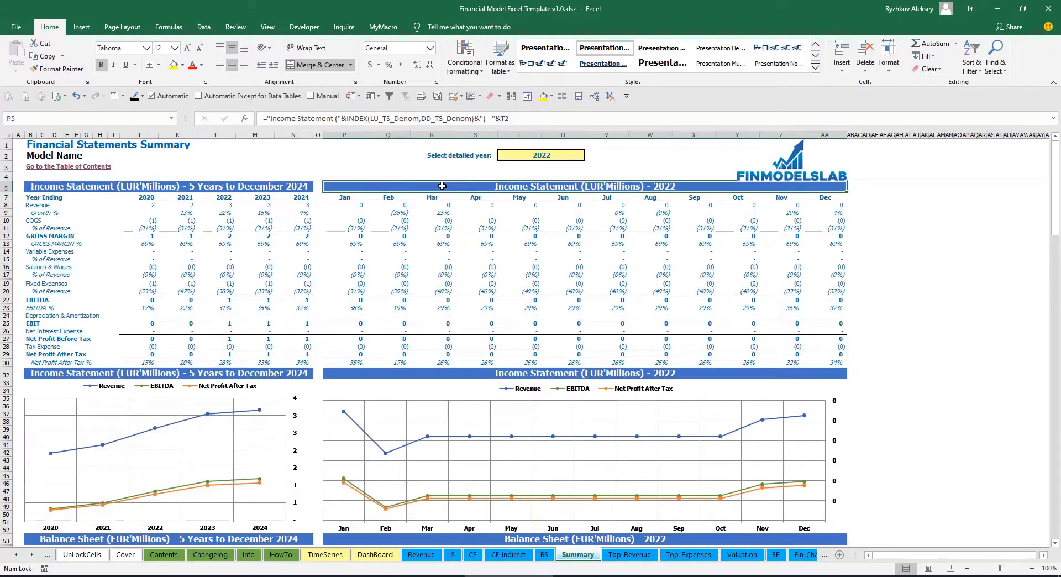
- Set the DashBoard's Denomination to 1 and check the full-unit figures on the Summary sheet
{"action": "left_click", "coordinate": [376, 555]}
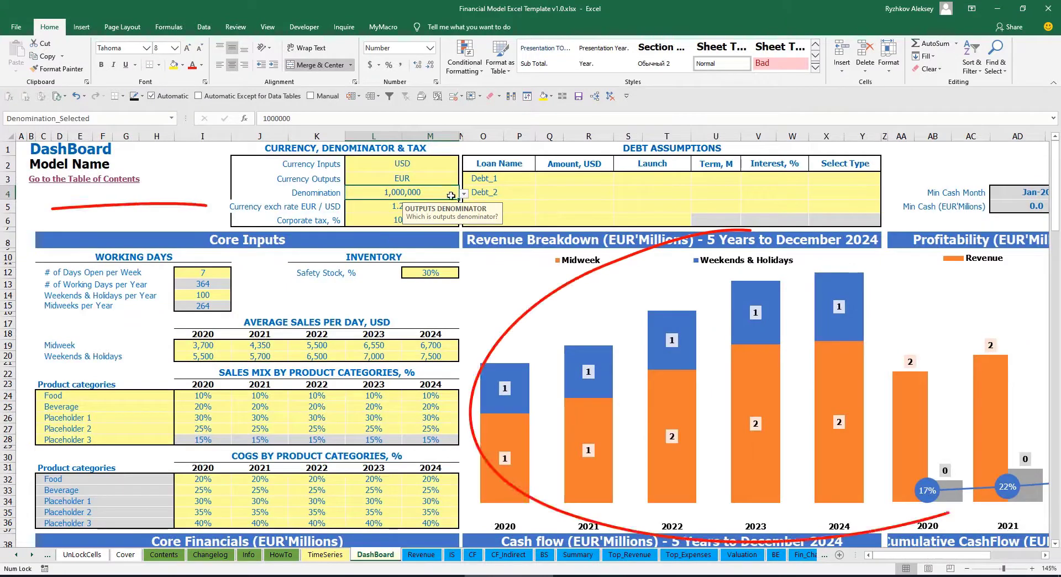
{"action": "left_click", "coordinate": [464, 194]}
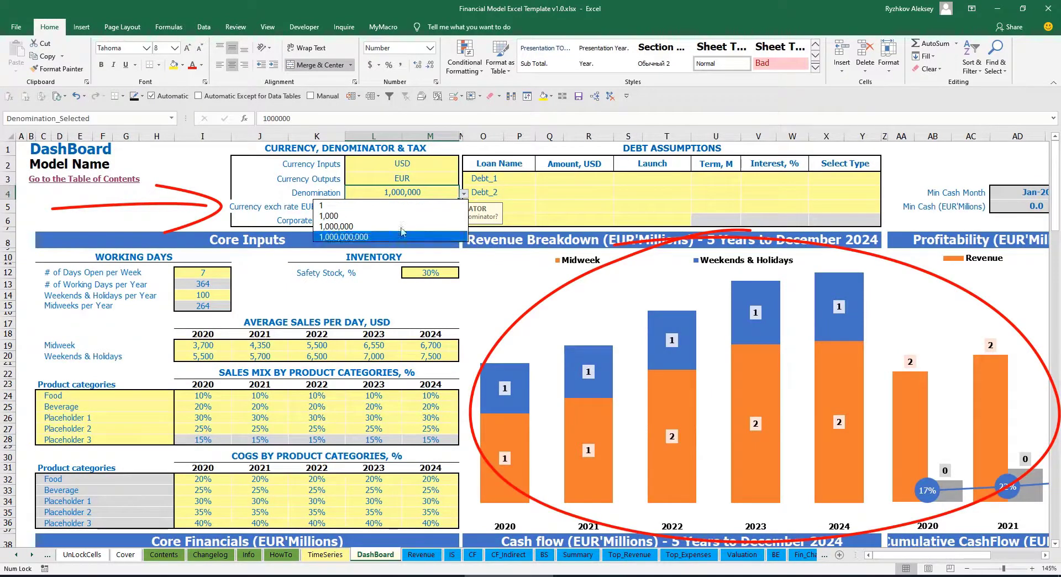
{"action": "left_click", "coordinate": [387, 206]}
{"action": "left_click", "coordinate": [576, 554]}
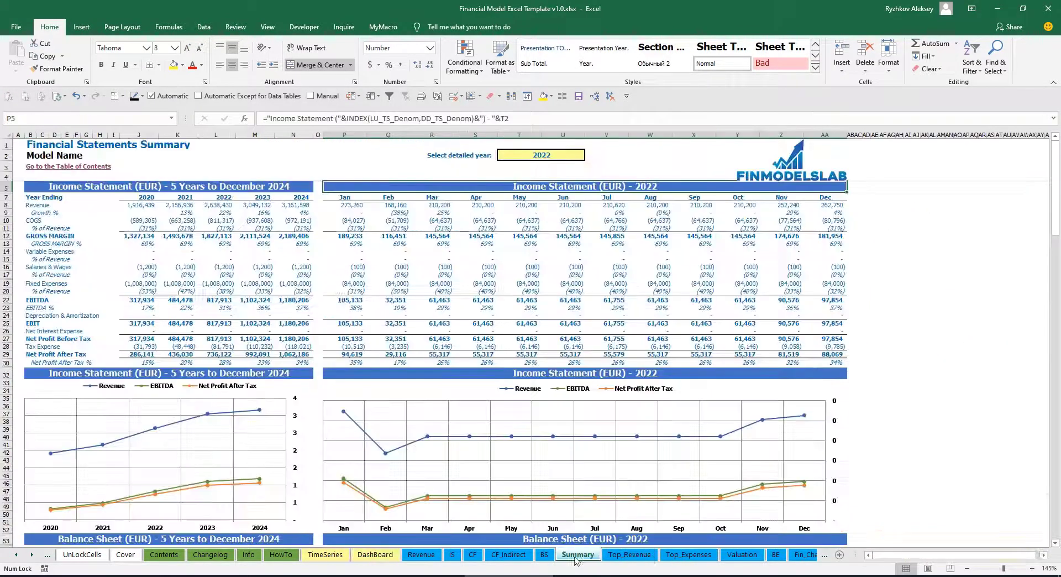
- Set the DashBoard's corporate tax rate to 15% and check the Tax Expense row on the Income Statement
{"action": "left_click", "coordinate": [368, 557]}
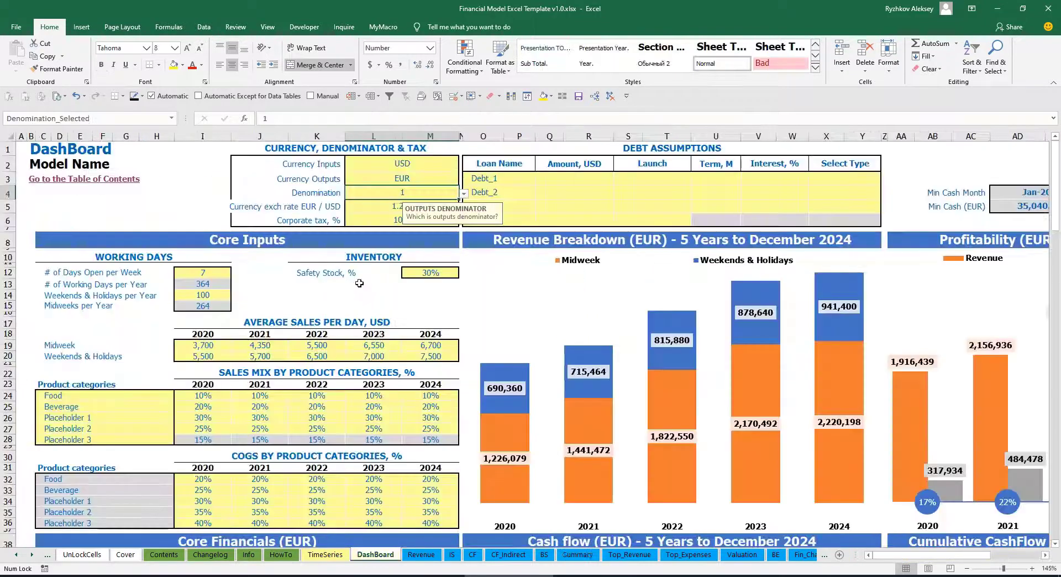
{"action": "left_click", "coordinate": [379, 216]}
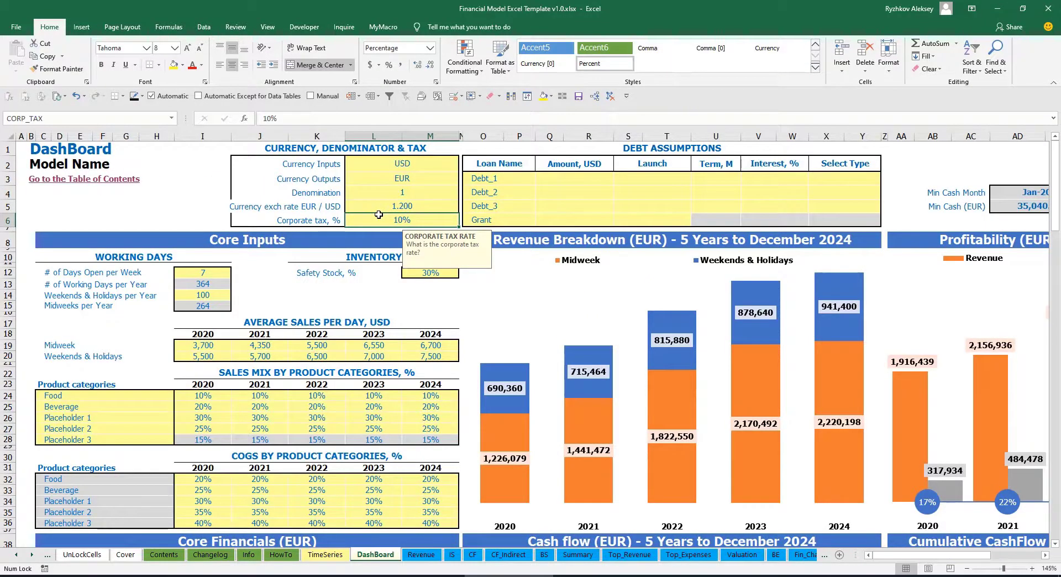
{"action": "type", "text": "15"}
{"action": "key", "text": "Return"}
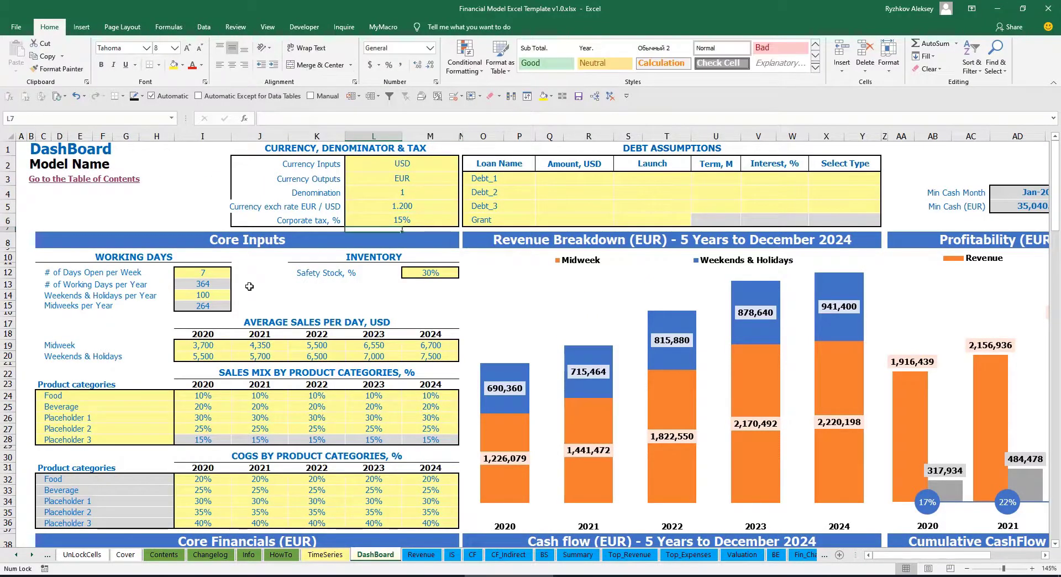
{"action": "left_click", "coordinate": [452, 554]}
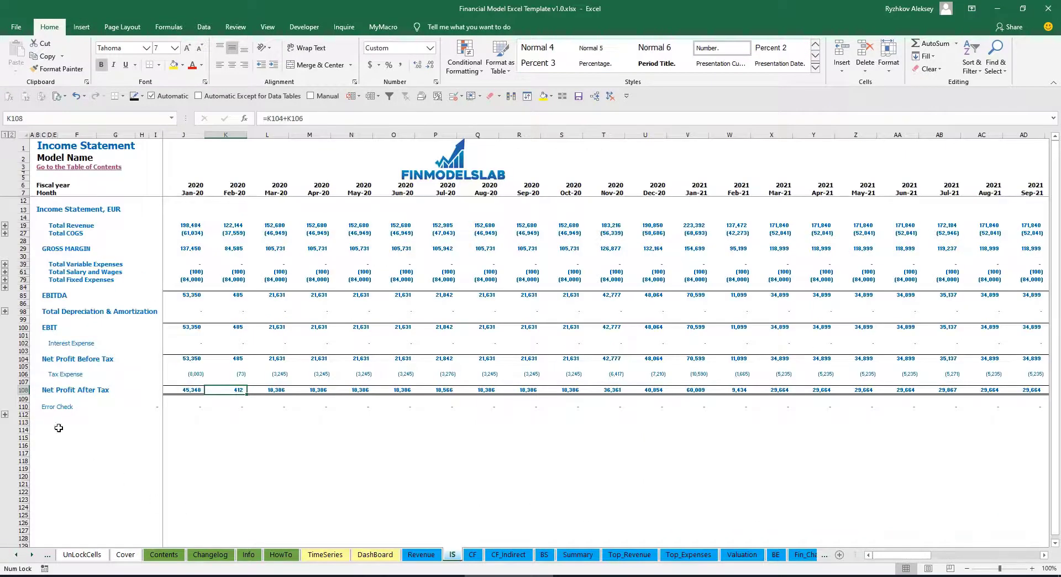
{"action": "left_click", "coordinate": [24, 375]}
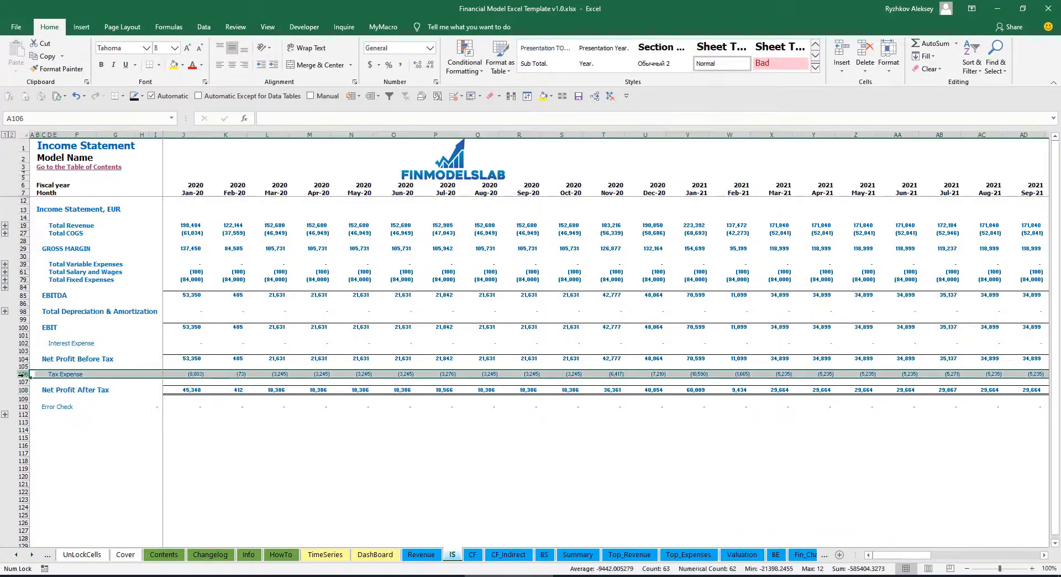